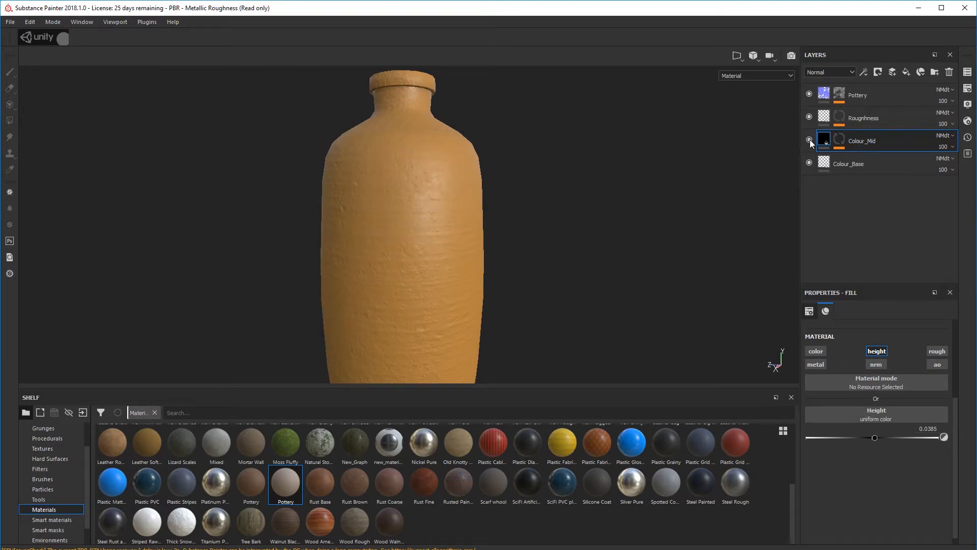
Rename the Colour_Mid layer to Flecks_Dirt
{"action": "double_click", "coordinate": [865, 142]}
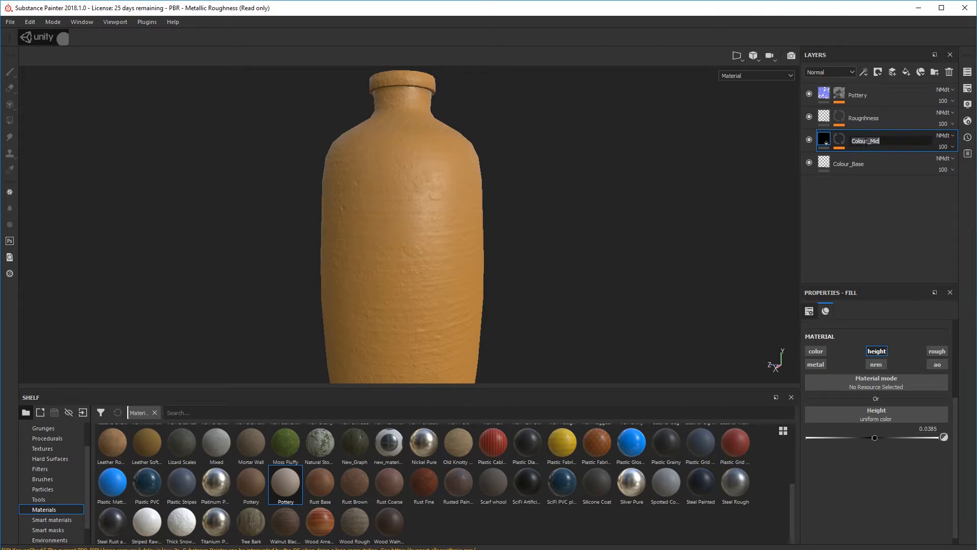
{"action": "type", "text": "Flecks_Dirt"}
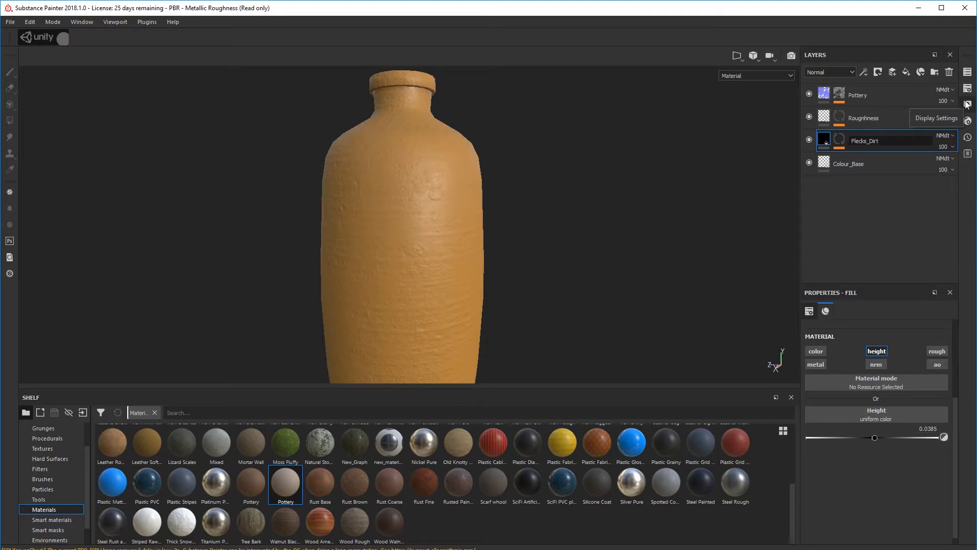
{"action": "key", "text": "Return"}
Set the Flecks_Dirt fill layer's height to 0.0769 and check the raised flecks around the bottle
{"action": "left_click_drag", "start_coordinate": [512, 178], "coordinate": [520, 154], "text": "alt"}
{"action": "middle_click_drag", "start_coordinate": [535, 235], "coordinate": [561, 197], "text": "alt"}
{"action": "scroll", "coordinate": [527, 224], "scroll_direction": "up", "scroll_amount": 2}
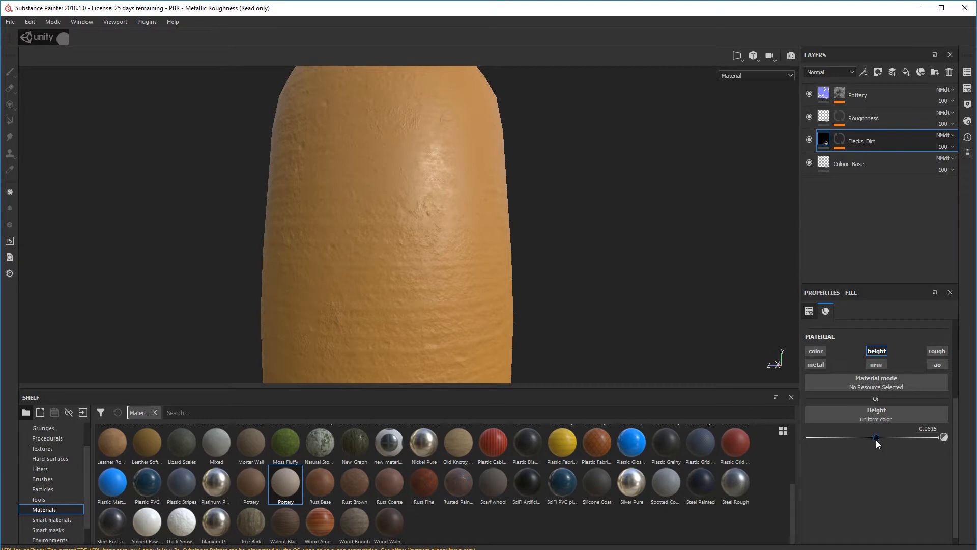
{"action": "left_click_drag", "start_coordinate": [878, 441], "coordinate": [878, 441]}
{"action": "scroll", "coordinate": [458, 242], "scroll_direction": "down", "scroll_amount": 4}
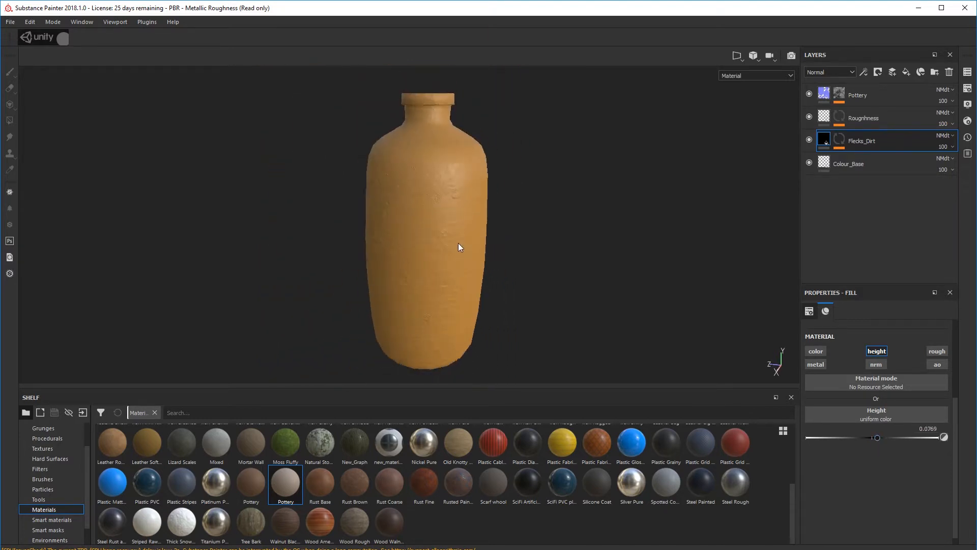
{"action": "left_click_drag", "start_coordinate": [517, 257], "coordinate": [226, 245], "text": "alt"}
{"action": "middle_click_drag", "start_coordinate": [479, 219], "coordinate": [356, 197], "text": "alt"}
{"action": "scroll", "coordinate": [355, 198], "scroll_direction": "up", "scroll_amount": 2}
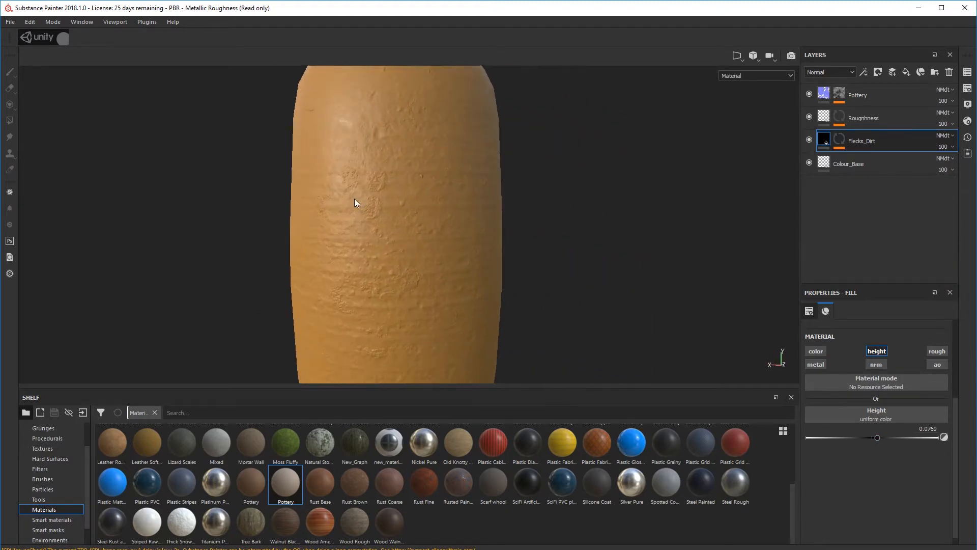
{"action": "scroll", "coordinate": [355, 198], "scroll_direction": "down", "scroll_amount": 4}
{"action": "left_click_drag", "start_coordinate": [398, 221], "coordinate": [316, 207], "text": "alt"}
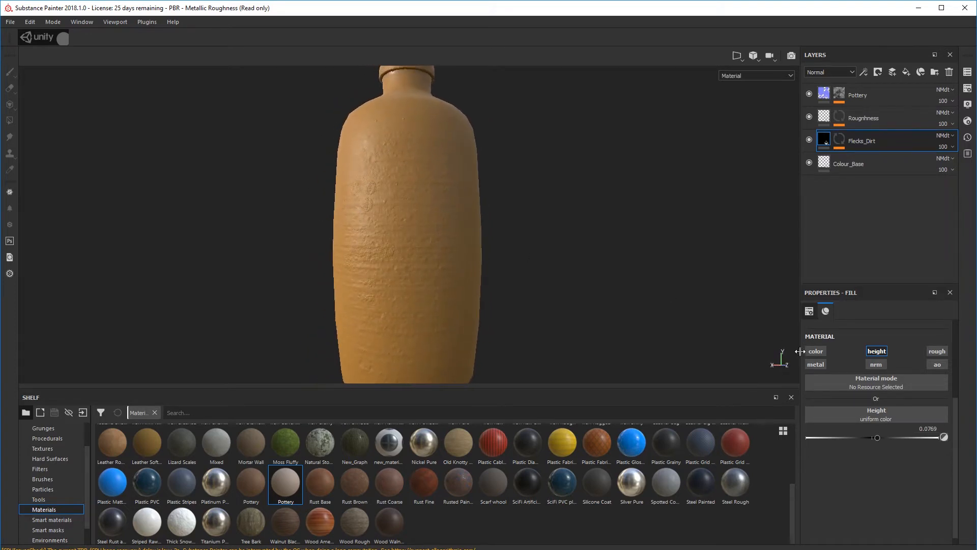
{"action": "left_click_drag", "start_coordinate": [575, 230], "coordinate": [518, 228], "text": "alt"}
Set the Colour_Base fill layer's roughness to 0.4615, checking the shine from several sides of the bottle
{"action": "left_click", "coordinate": [864, 164]}
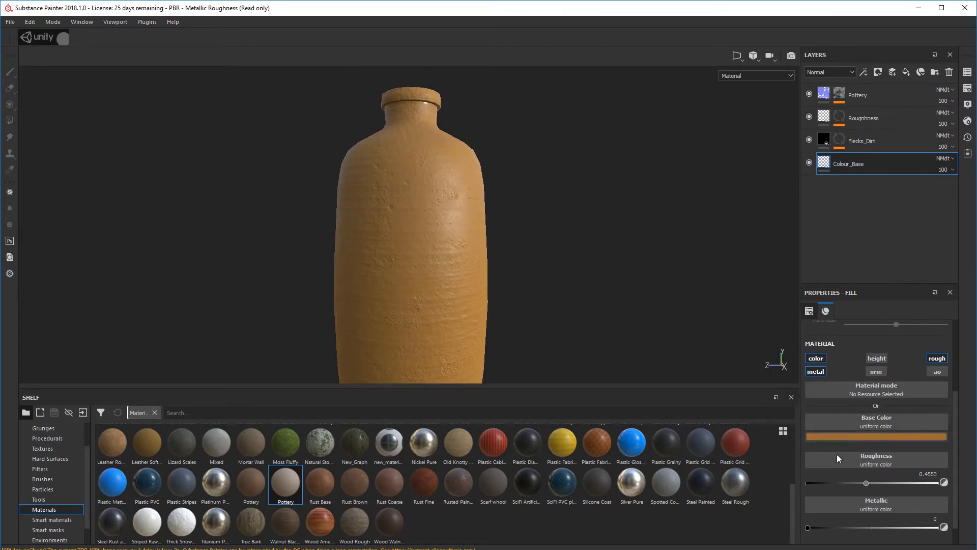
{"action": "left_click_drag", "start_coordinate": [867, 486], "coordinate": [852, 489]}
{"action": "left_click_drag", "start_coordinate": [484, 288], "coordinate": [616, 310], "text": "alt"}
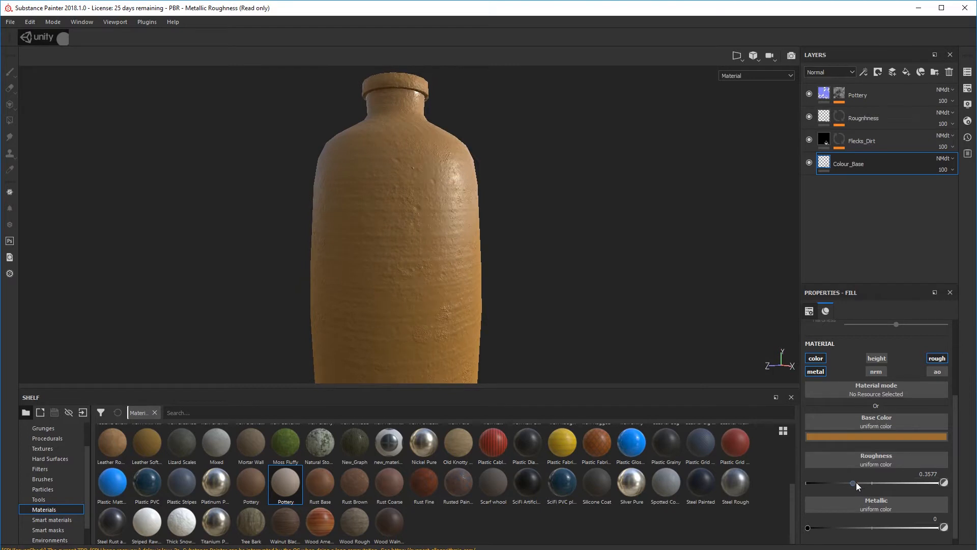
{"action": "left_click_drag", "start_coordinate": [857, 484], "coordinate": [914, 489]}
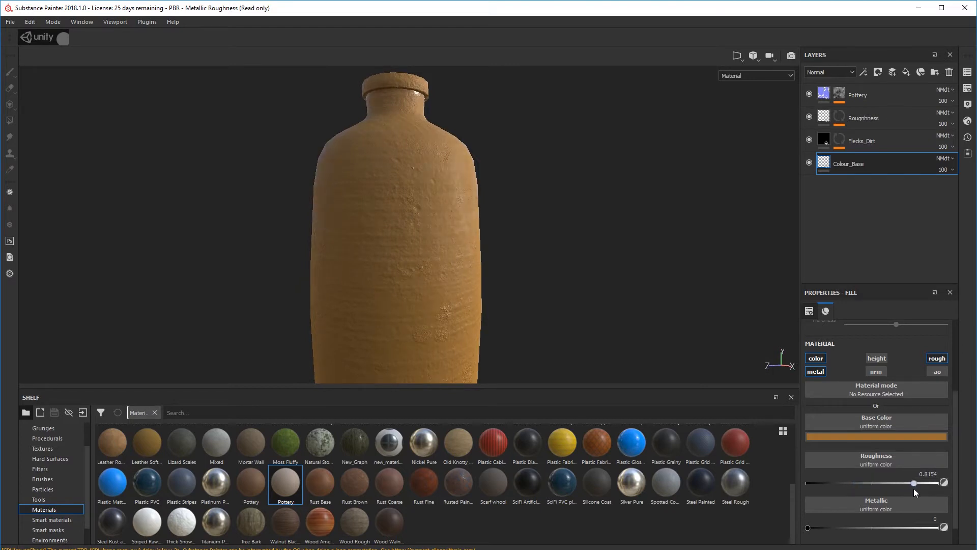
{"action": "left_click_drag", "start_coordinate": [524, 280], "coordinate": [458, 279], "text": "alt"}
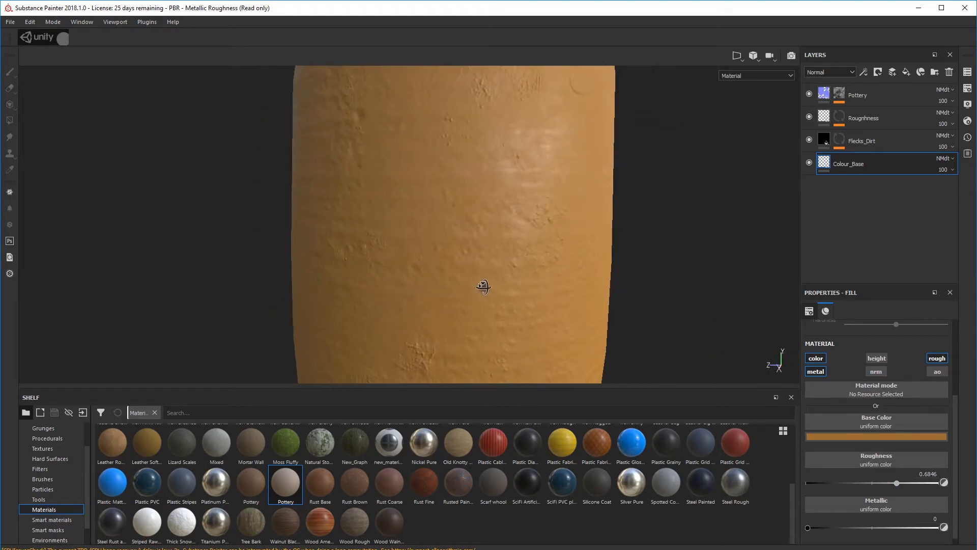
{"action": "scroll", "coordinate": [478, 285], "scroll_direction": "down", "scroll_amount": 3}
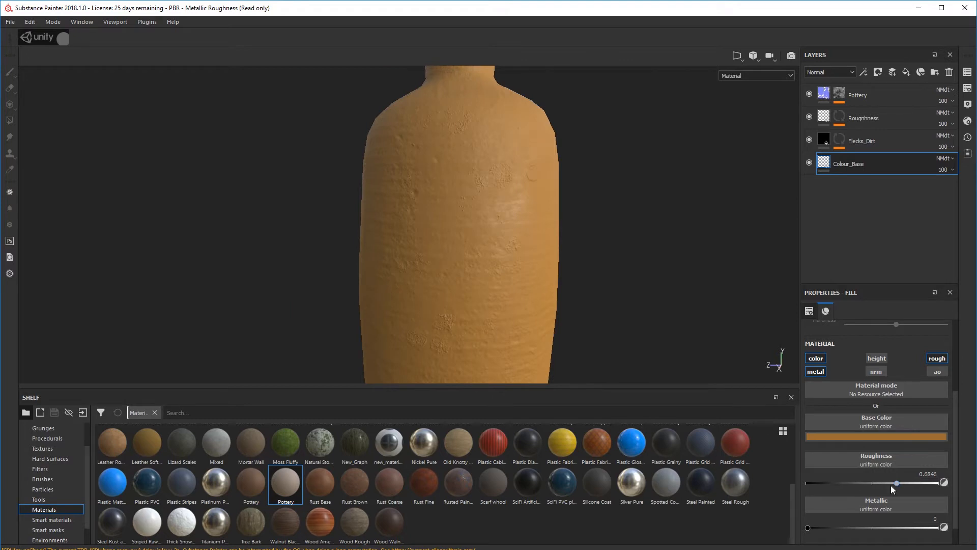
{"action": "left_click_drag", "start_coordinate": [892, 485], "coordinate": [878, 484]}
{"action": "left_click_drag", "start_coordinate": [712, 356], "coordinate": [509, 207], "text": "alt"}
{"action": "scroll", "coordinate": [419, 167], "scroll_direction": "up", "scroll_amount": 1}
{"action": "scroll", "coordinate": [421, 170], "scroll_direction": "down", "scroll_amount": 3}
{"action": "left_click_drag", "start_coordinate": [473, 239], "coordinate": [409, 254], "text": "alt"}
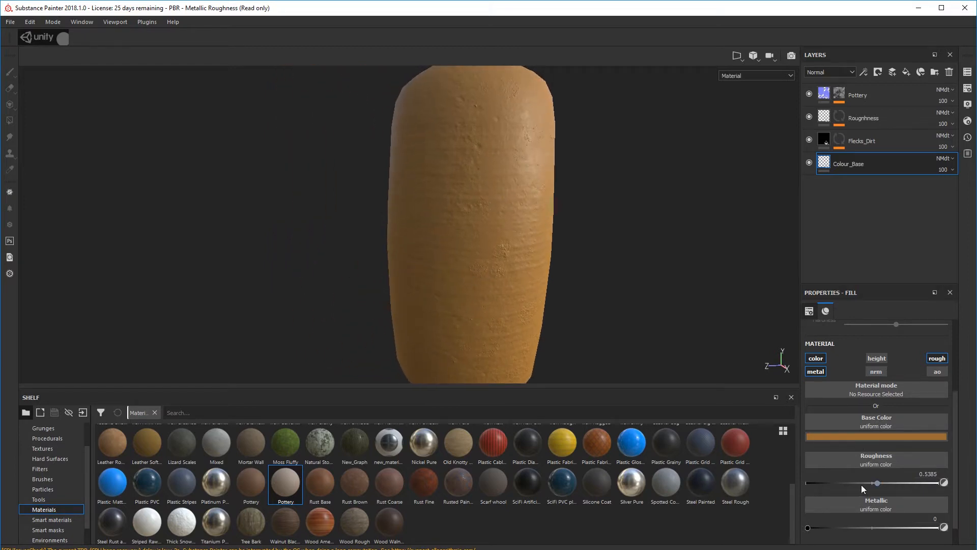
{"action": "left_click_drag", "start_coordinate": [877, 484], "coordinate": [868, 484]}
{"action": "left_click_drag", "start_coordinate": [509, 203], "coordinate": [421, 280], "text": "alt"}
{"action": "left_click_drag", "start_coordinate": [864, 483], "coordinate": [866, 484]}
{"action": "left_click_drag", "start_coordinate": [529, 224], "coordinate": [550, 270], "text": "alt"}
{"action": "middle_click_drag", "start_coordinate": [550, 270], "coordinate": [587, 226], "text": "alt"}
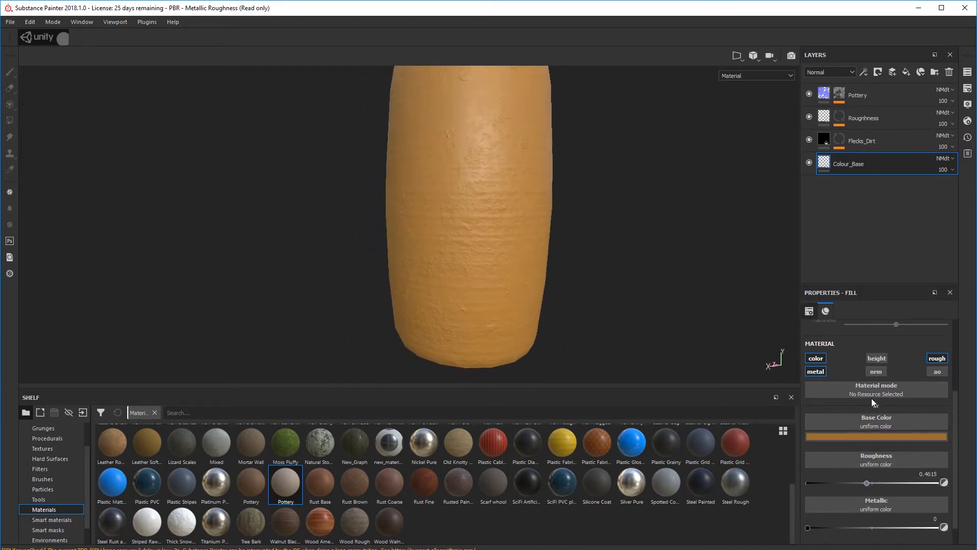
Change the Colour_Base layer's base color to a darker, more saturated orange-brown
{"action": "left_click", "coordinate": [862, 437]}
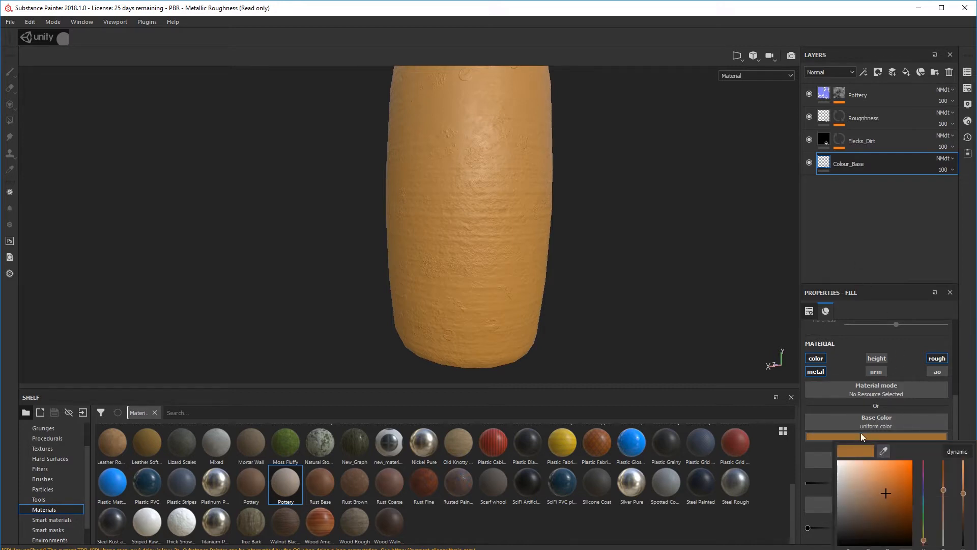
{"action": "mouse_move", "coordinate": [885, 494]}
{"action": "left_mouse_down"}
{"action": "mouse_move", "coordinate": [897, 509]}
{"action": "mouse_move", "coordinate": [874, 502]}
{"action": "mouse_move", "coordinate": [896, 499]}
{"action": "left_mouse_up"}
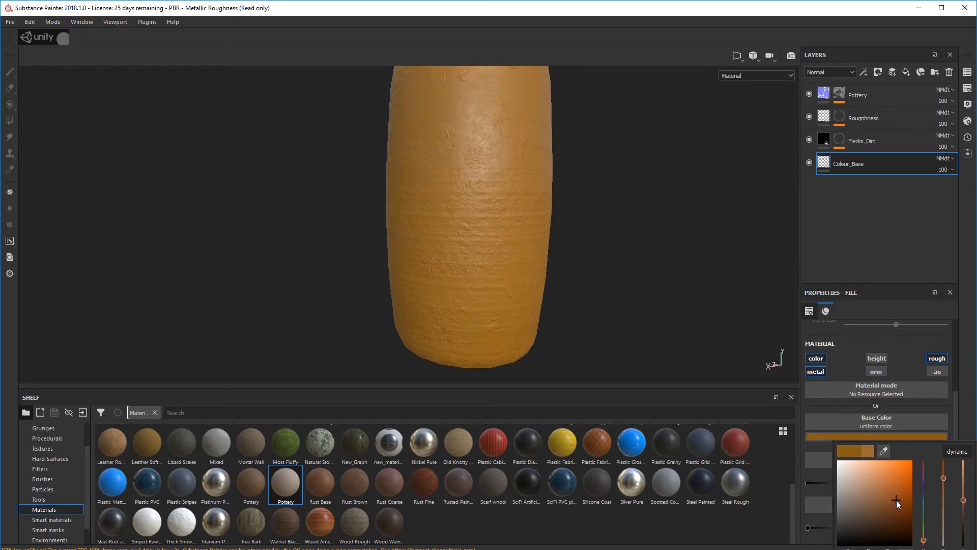
{"action": "left_click_drag", "start_coordinate": [556, 206], "coordinate": [414, 246], "text": "alt"}
Set the balance of the Grunge Stains Spots fill in the Flecks_Dirt mask to 0.46
{"action": "left_click", "coordinate": [914, 146]}
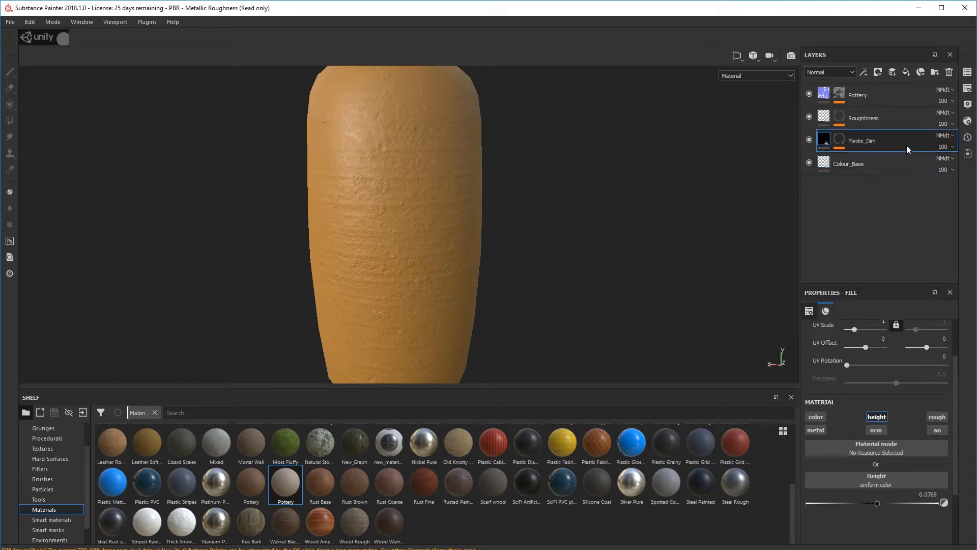
{"action": "left_click", "coordinate": [841, 138]}
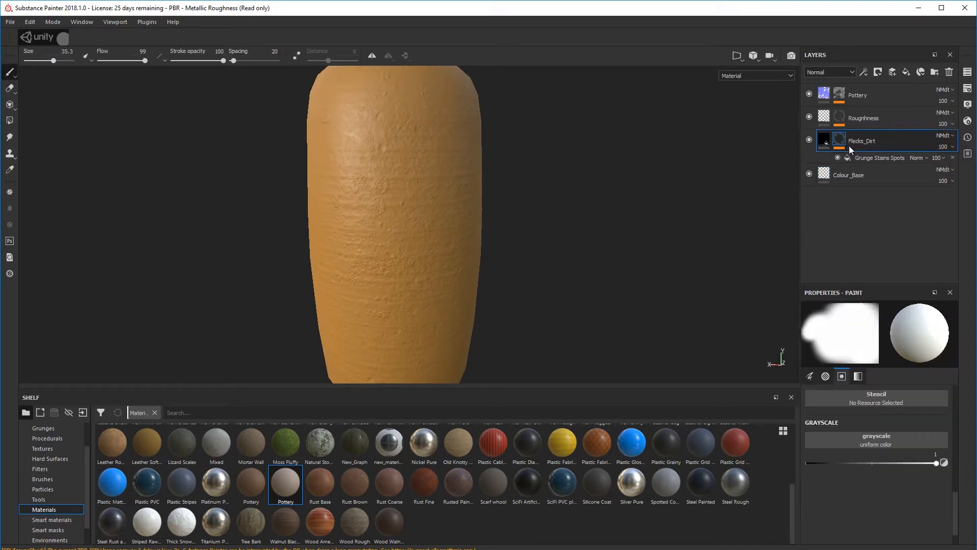
{"action": "left_click", "coordinate": [875, 158]}
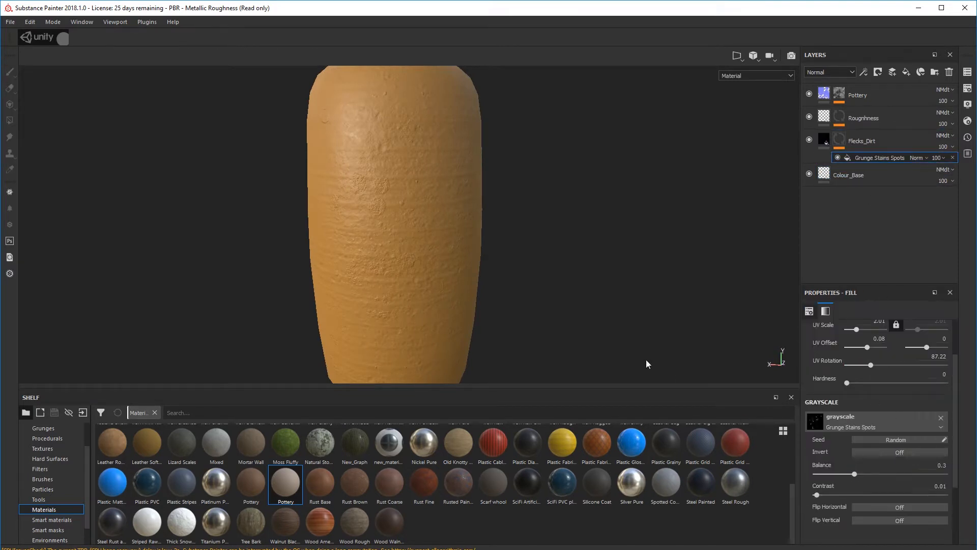
{"action": "left_click_drag", "start_coordinate": [511, 304], "coordinate": [530, 267], "text": "alt"}
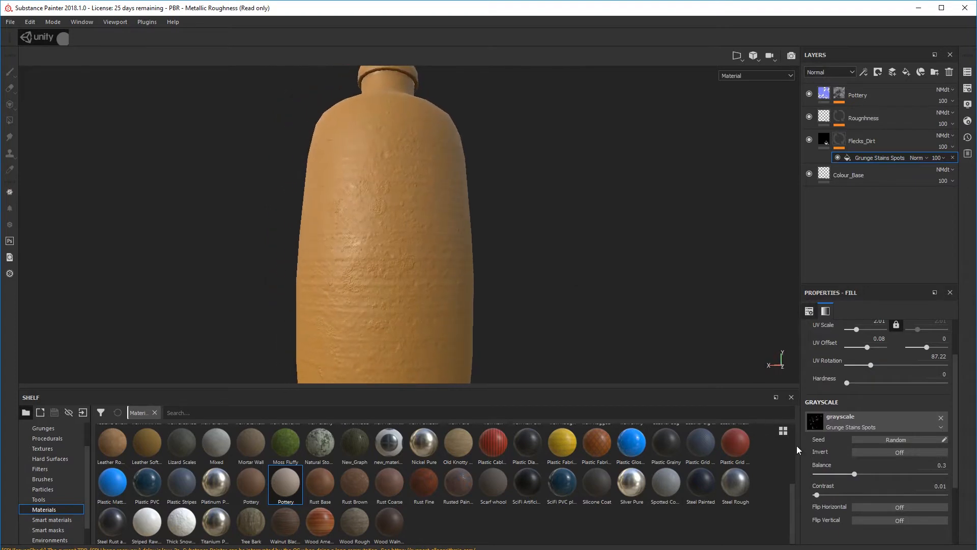
{"action": "left_click_drag", "start_coordinate": [855, 475], "coordinate": [874, 479]}
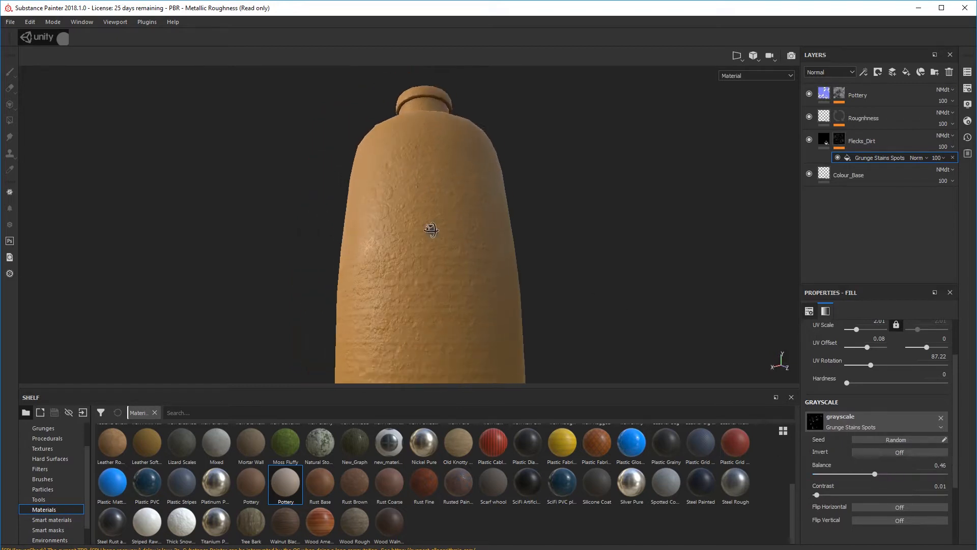
{"action": "left_click_drag", "start_coordinate": [429, 225], "coordinate": [655, 244], "text": "alt"}
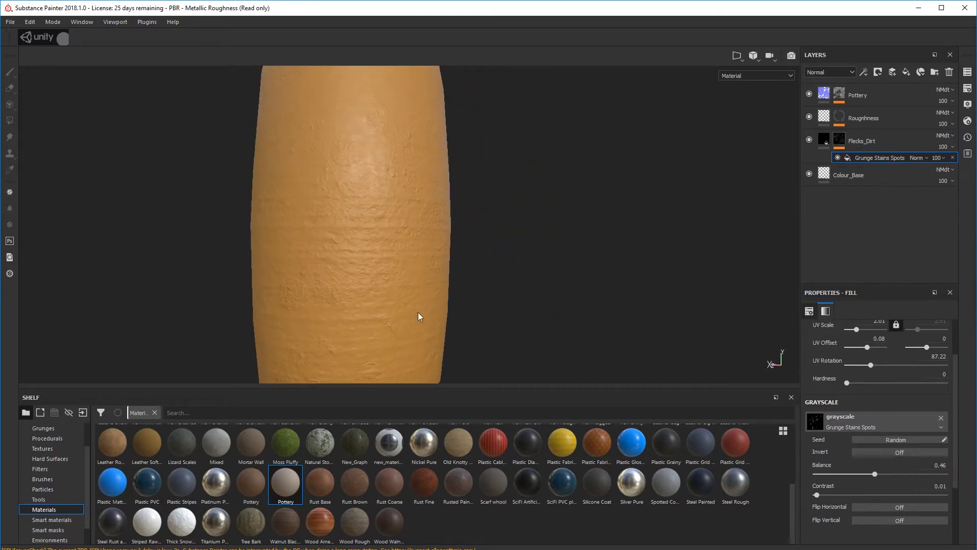
{"action": "middle_click_drag", "start_coordinate": [395, 346], "coordinate": [440, 292], "text": "alt"}
{"action": "left_click_drag", "start_coordinate": [440, 295], "coordinate": [464, 252], "text": "alt"}
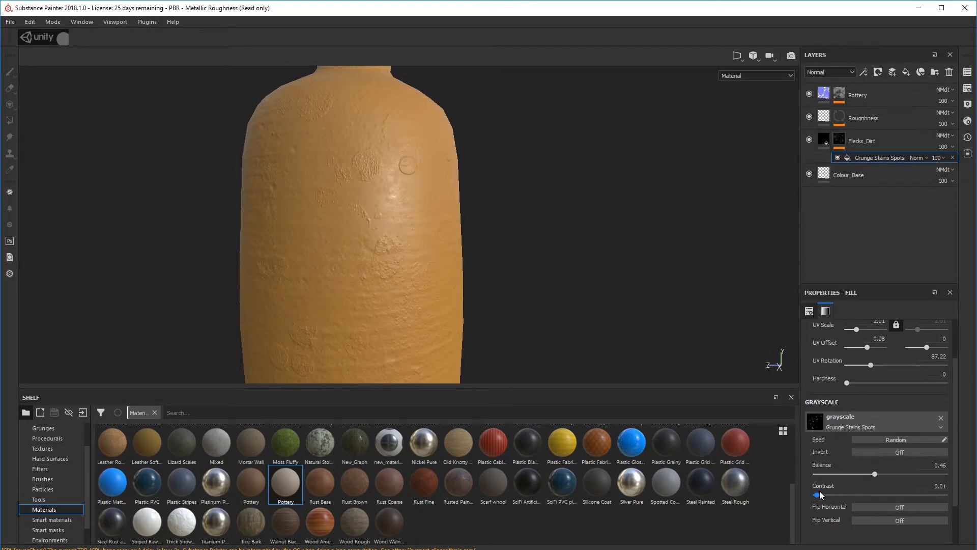
Set the contrast of the Grunge Stains Spots fill to 0 and inspect the whole bottle
{"action": "left_click_drag", "start_coordinate": [460, 306], "coordinate": [471, 283], "text": "alt"}
{"action": "left_click_drag", "start_coordinate": [817, 494], "coordinate": [790, 498]}
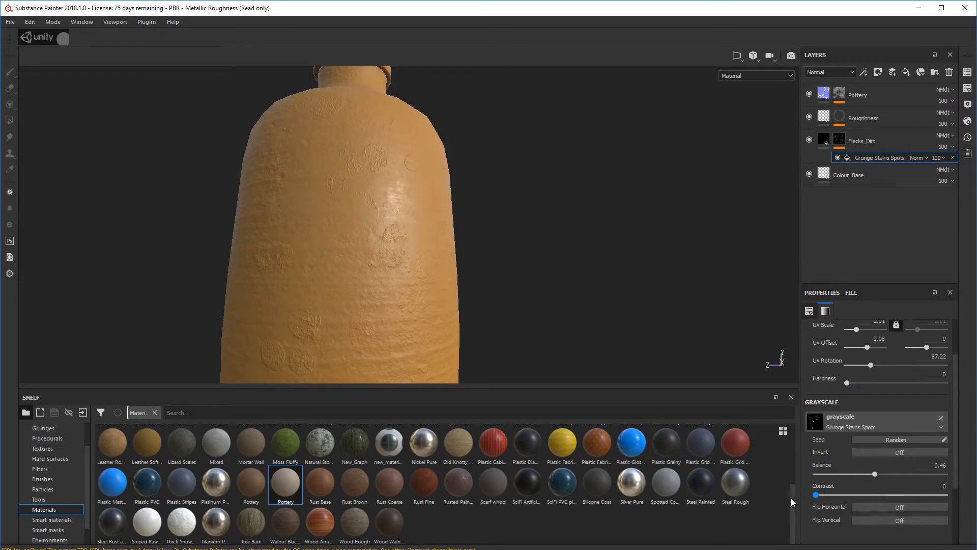
{"action": "left_click_drag", "start_coordinate": [555, 284], "coordinate": [514, 337], "text": "alt"}
{"action": "middle_click_drag", "start_coordinate": [395, 229], "coordinate": [544, 289], "text": "alt"}
{"action": "scroll", "coordinate": [543, 289], "scroll_direction": "down", "scroll_amount": 6}
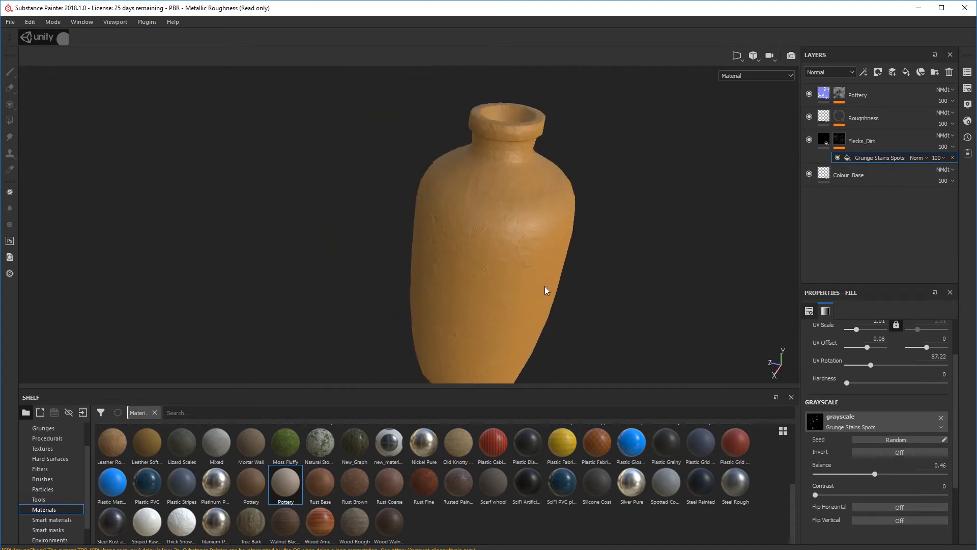
{"action": "left_click_drag", "start_coordinate": [518, 322], "coordinate": [508, 234], "text": "alt"}
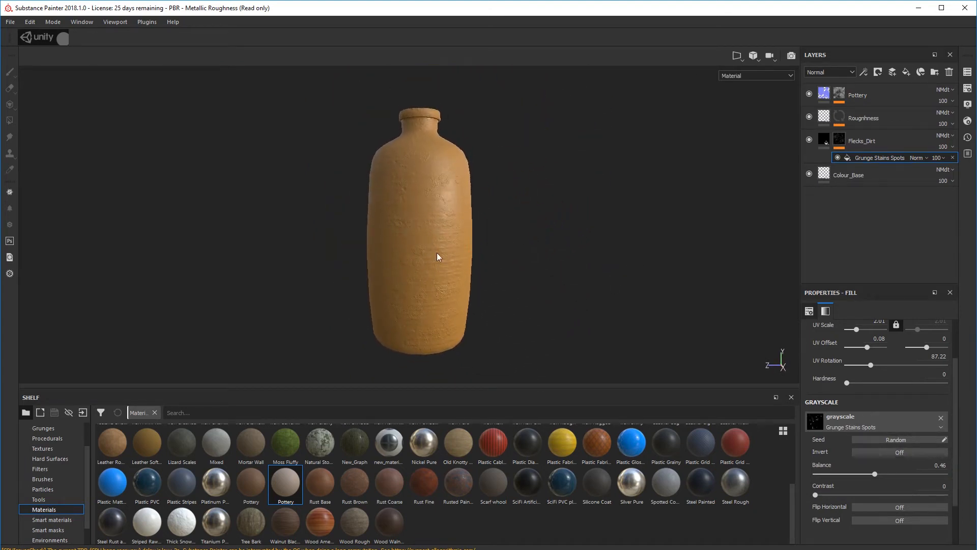
Lower the roughness value of the Rougnhness fill layer to make its areas glossier
{"action": "left_click", "coordinate": [870, 125]}
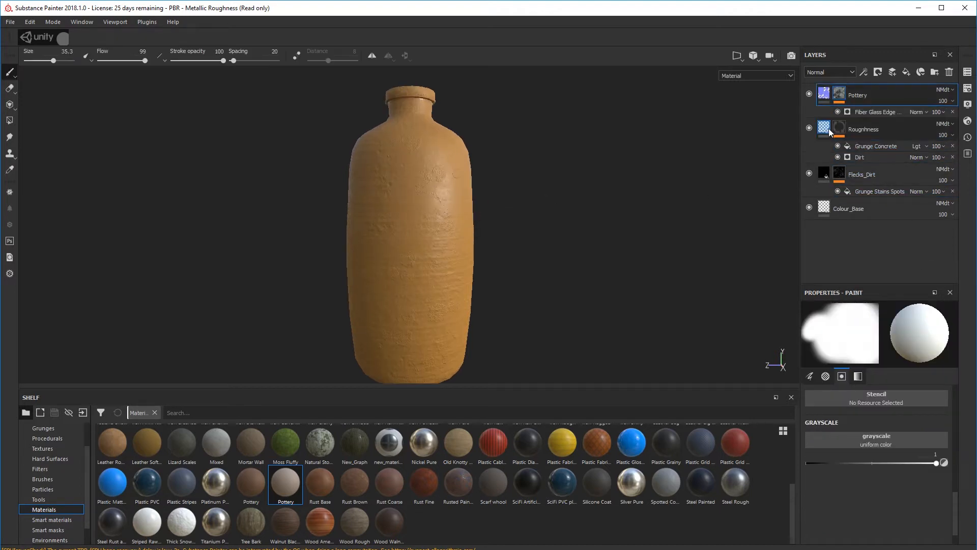
{"action": "left_click", "coordinate": [829, 130]}
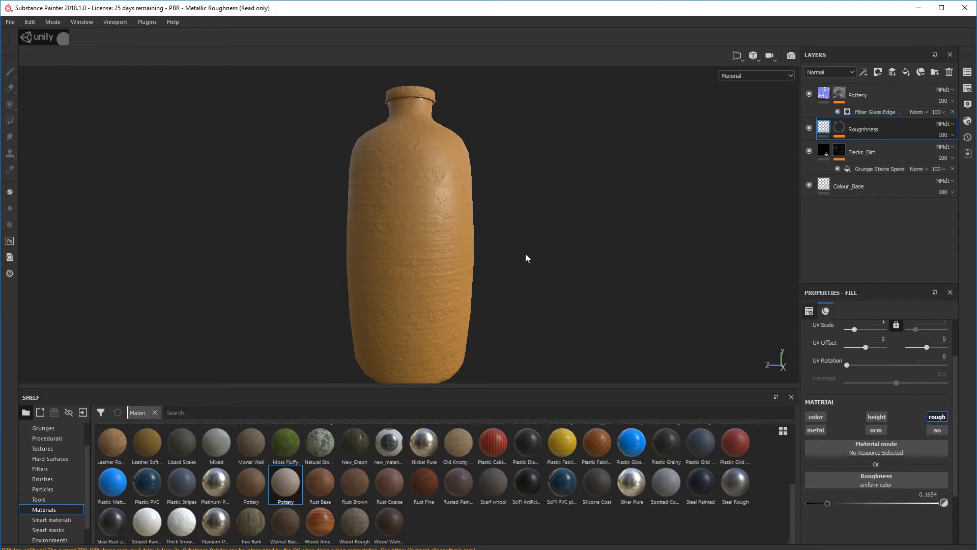
{"action": "scroll", "coordinate": [525, 258], "scroll_direction": "up", "scroll_amount": 3}
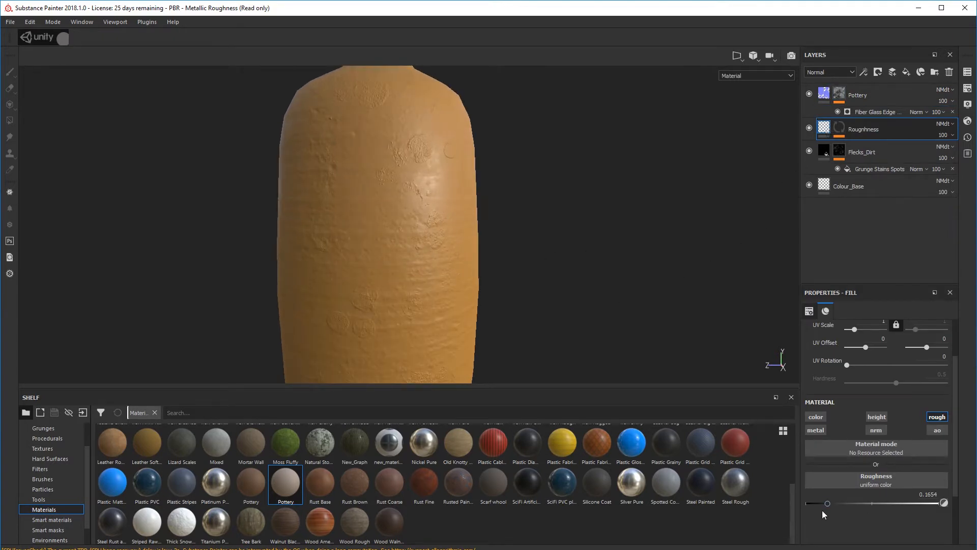
{"action": "mouse_move", "coordinate": [826, 502]}
{"action": "left_mouse_down"}
{"action": "mouse_move", "coordinate": [848, 501]}
{"action": "mouse_move", "coordinate": [781, 508]}
{"action": "mouse_move", "coordinate": [810, 509]}
{"action": "left_mouse_up"}
Set the Grunge Concrete fill in the Rougnhness mask to balance 0.51 and contrast 0.59
{"action": "left_click", "coordinate": [839, 152]}
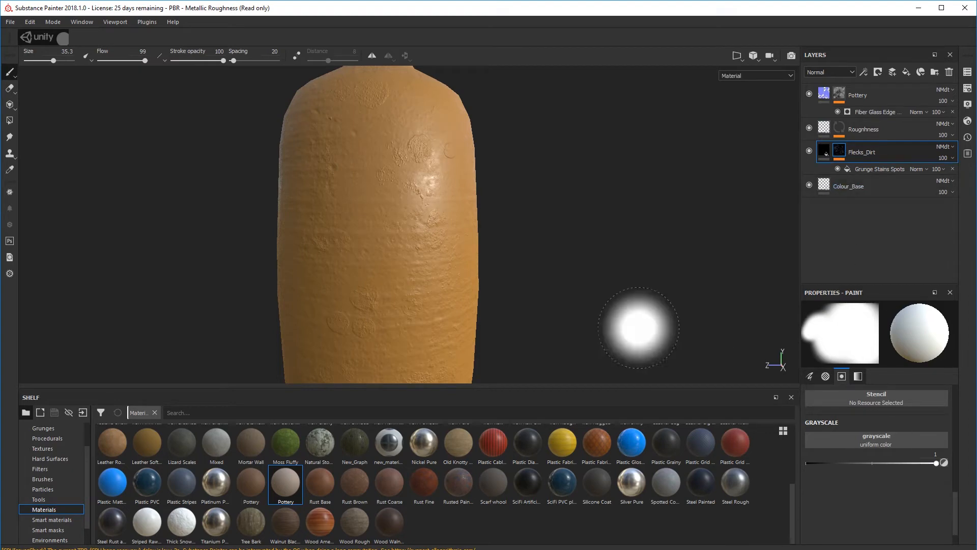
{"action": "scroll", "coordinate": [488, 233], "scroll_direction": "up", "scroll_amount": 2}
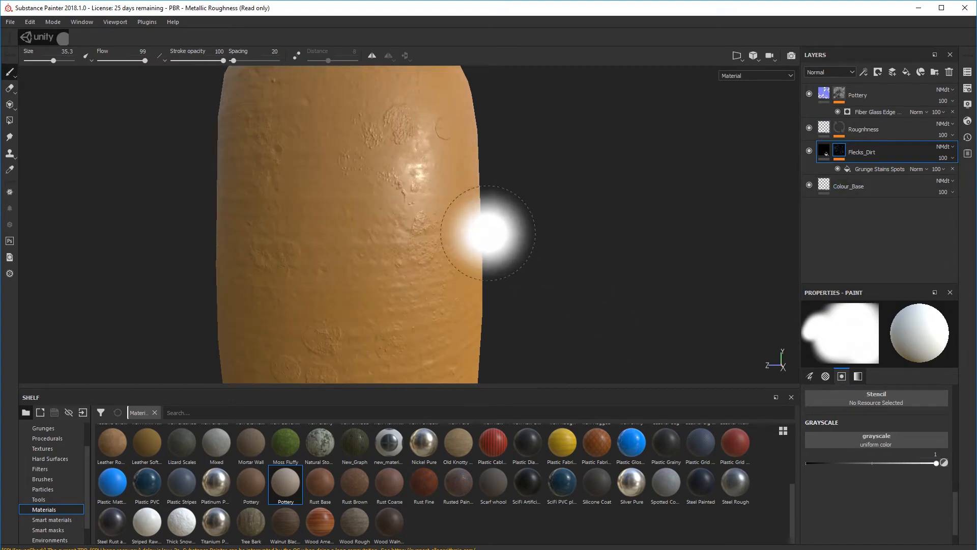
{"action": "left_click", "coordinate": [841, 130]}
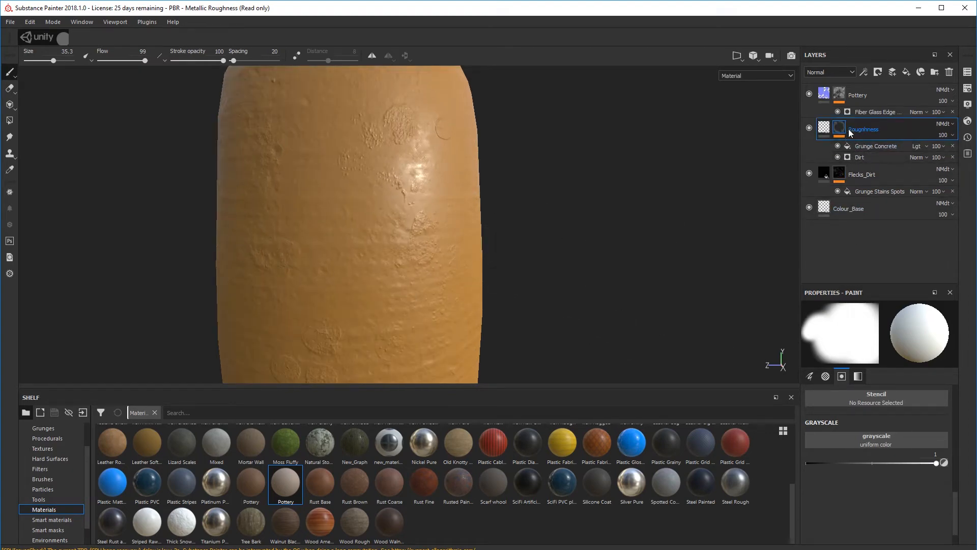
{"action": "left_click", "coordinate": [866, 146]}
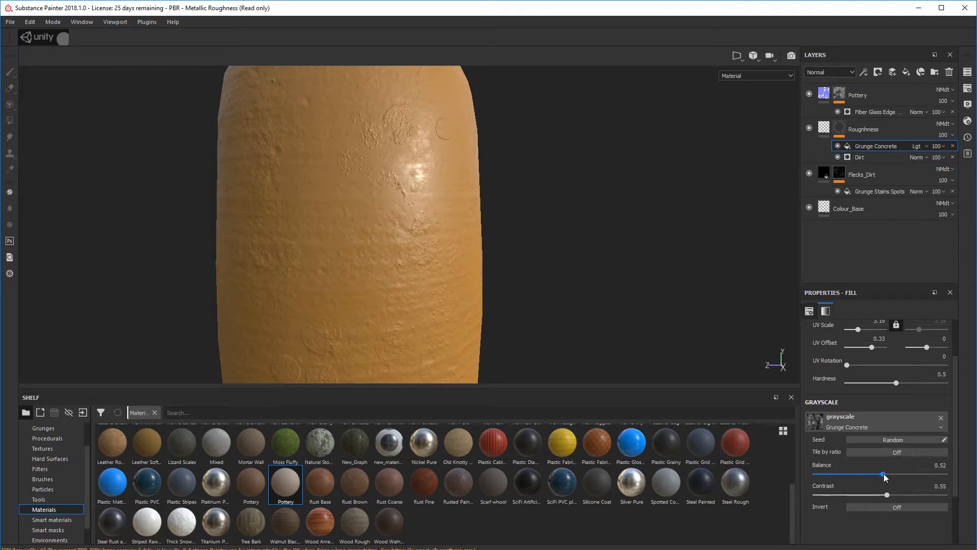
{"action": "mouse_move", "coordinate": [884, 477]}
{"action": "left_mouse_down"}
{"action": "mouse_move", "coordinate": [864, 480]}
{"action": "mouse_move", "coordinate": [914, 463]}
{"action": "mouse_move", "coordinate": [899, 465]}
{"action": "left_mouse_up"}
{"action": "left_click_drag", "start_coordinate": [893, 465], "coordinate": [816, 504]}
{"action": "left_click", "coordinate": [886, 494]}
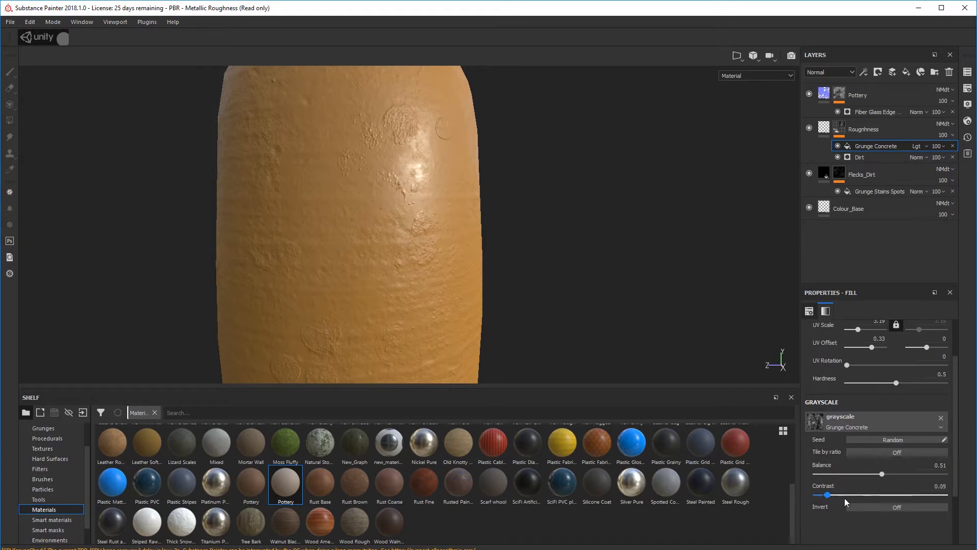
{"action": "left_click_drag", "start_coordinate": [936, 499], "coordinate": [892, 491]}
{"action": "left_click_drag", "start_coordinate": [540, 252], "coordinate": [465, 295], "text": "alt"}
{"action": "scroll", "coordinate": [476, 244], "scroll_direction": "down", "scroll_amount": 3}
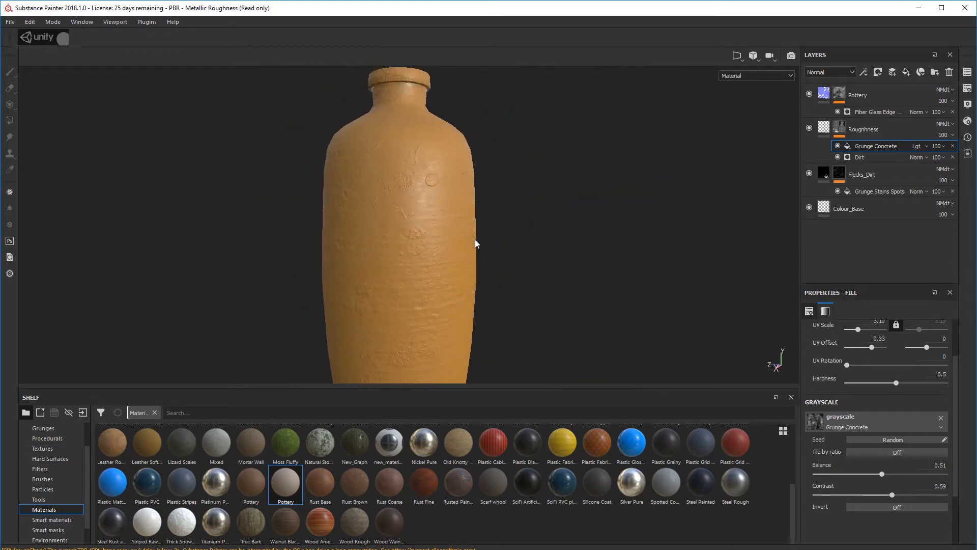
{"action": "left_click_drag", "start_coordinate": [476, 243], "coordinate": [719, 349], "text": "alt"}
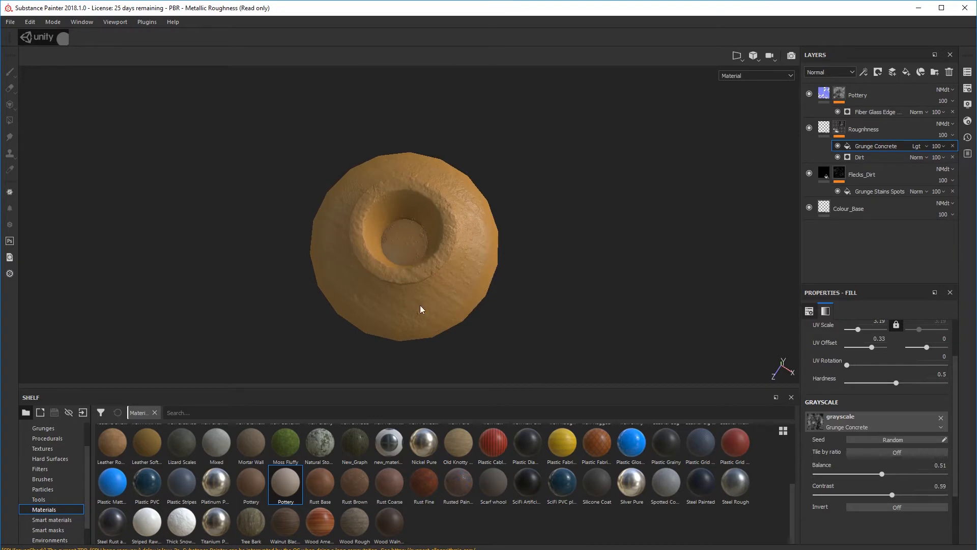
Inspect the bottle's surface relief and glossiness from several angles, distances and lighting directions
{"action": "left_click_drag", "start_coordinate": [420, 310], "coordinate": [458, 153], "text": "alt"}
{"action": "left_click_drag", "start_coordinate": [462, 264], "coordinate": [556, 258], "text": "alt"}
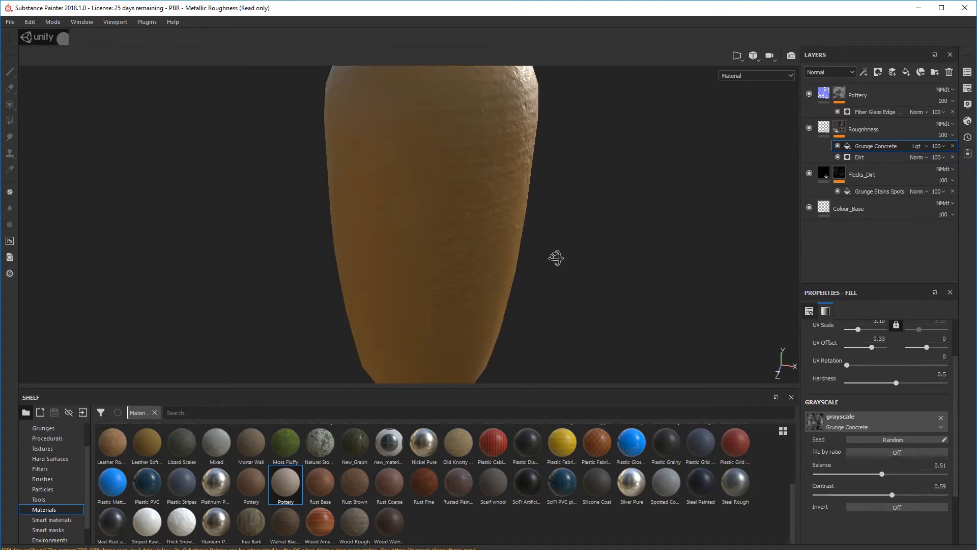
{"action": "scroll", "coordinate": [556, 257], "scroll_direction": "down", "scroll_amount": 5}
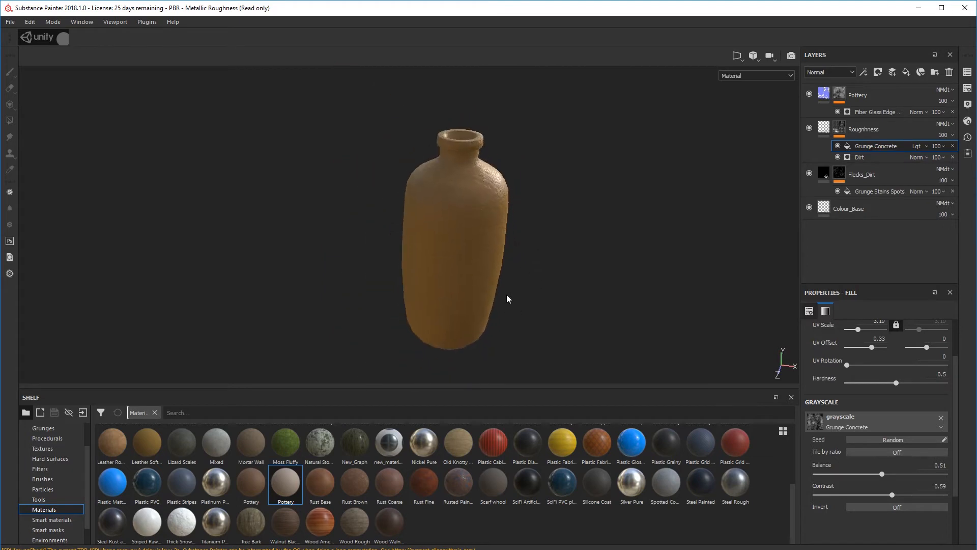
{"action": "left_click_drag", "start_coordinate": [507, 299], "coordinate": [455, 263], "text": "alt"}
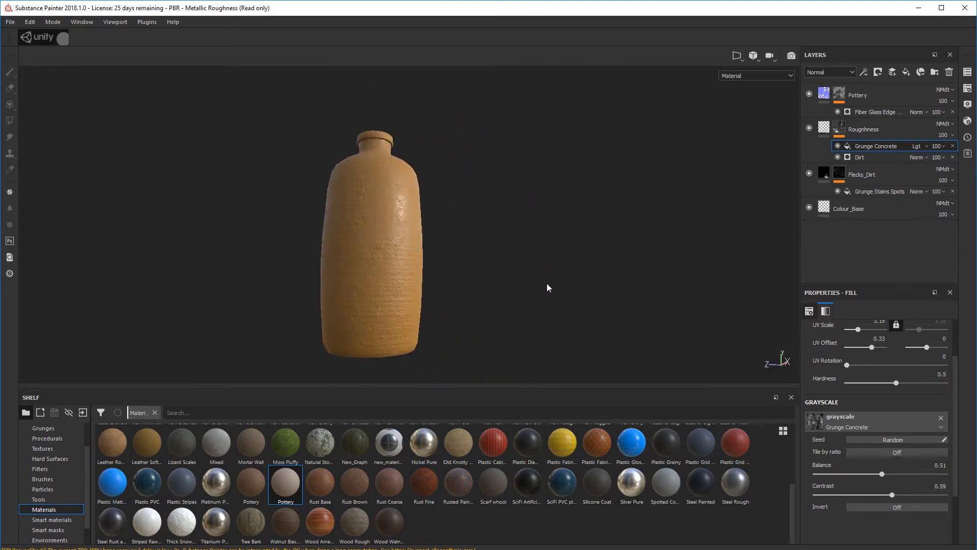
{"action": "right_click_drag", "start_coordinate": [549, 286], "coordinate": [605, 324], "text": "shift"}
{"action": "scroll", "coordinate": [536, 307], "scroll_direction": "up", "scroll_amount": 4}
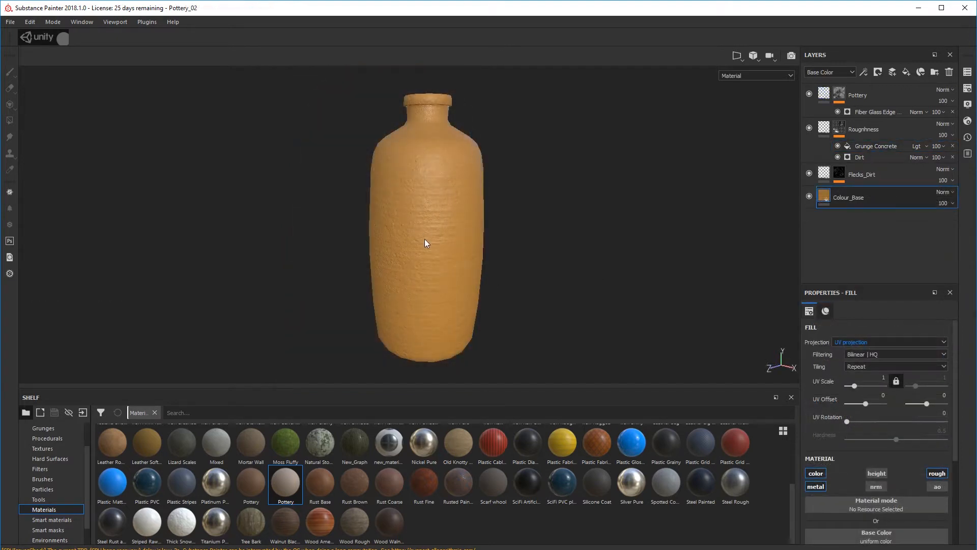
{"action": "mouse_move", "coordinate": [426, 244]}
{"action": "left_mouse_down", "text": "alt"}
{"action": "mouse_move", "coordinate": [524, 216]}
{"action": "mouse_move", "coordinate": [463, 240]}
{"action": "mouse_move", "coordinate": [356, 227]}
{"action": "mouse_move", "coordinate": [476, 168]}
{"action": "left_mouse_up", "text": "alt"}
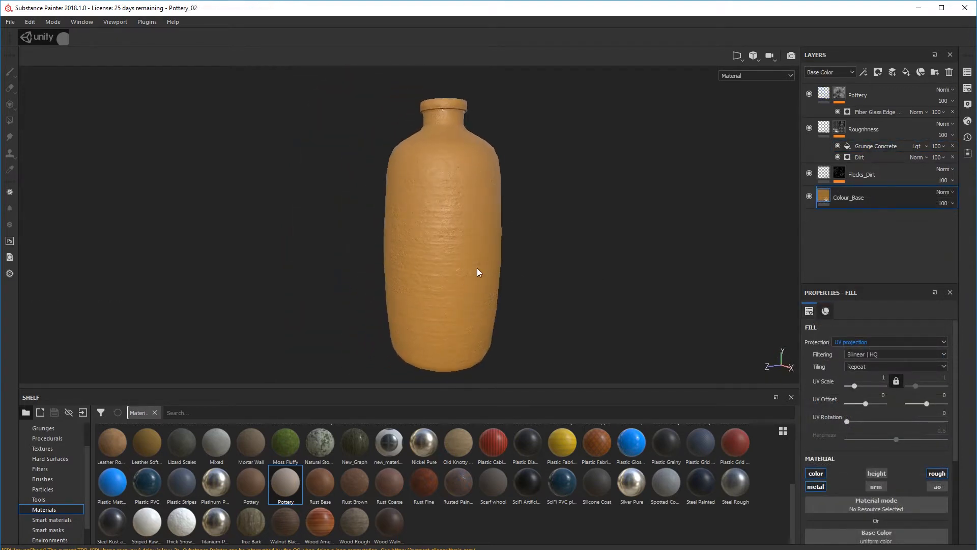
{"action": "mouse_move", "coordinate": [501, 299]}
{"action": "left_mouse_down", "text": "alt"}
{"action": "mouse_move", "coordinate": [371, 268]}
{"action": "mouse_move", "coordinate": [399, 305]}
{"action": "mouse_move", "coordinate": [408, 290]}
{"action": "mouse_move", "coordinate": [679, 285]}
{"action": "mouse_move", "coordinate": [715, 312]}
{"action": "mouse_move", "coordinate": [545, 283]}
{"action": "mouse_move", "coordinate": [533, 270]}
{"action": "mouse_move", "coordinate": [511, 280]}
{"action": "left_mouse_up", "text": "alt"}
{"action": "left_click_drag", "start_coordinate": [434, 275], "coordinate": [482, 249], "text": "alt"}
{"action": "middle_click_drag", "start_coordinate": [460, 271], "coordinate": [444, 251], "text": "alt"}
{"action": "left_click_drag", "start_coordinate": [447, 320], "coordinate": [457, 305], "text": "alt"}
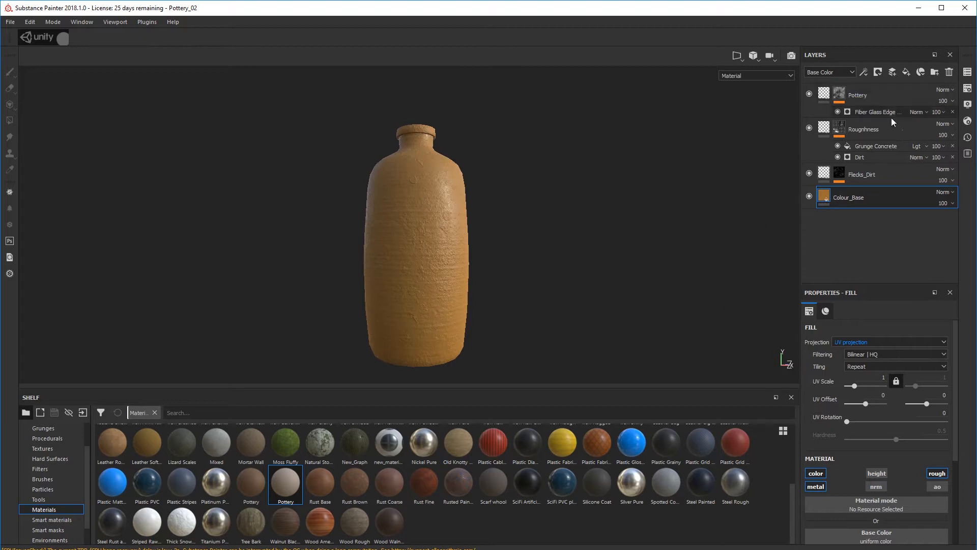
Add a fill layer directly above Colour_Base and leave only its color channel enabled
{"action": "left_click", "coordinate": [856, 178]}
{"action": "left_click", "coordinate": [852, 197]}
{"action": "left_click", "coordinate": [907, 72]}
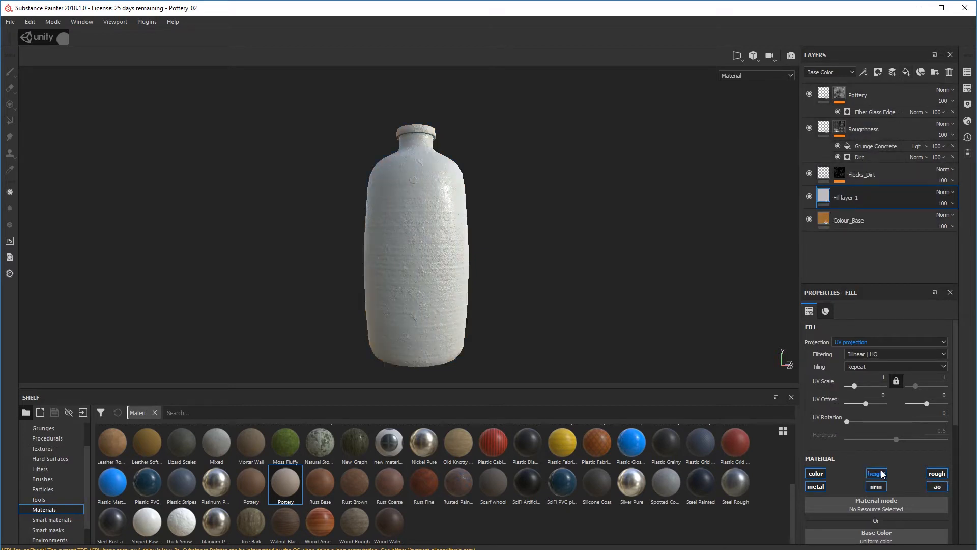
{"action": "left_click", "coordinate": [938, 472]}
{"action": "left_click", "coordinate": [937, 486]}
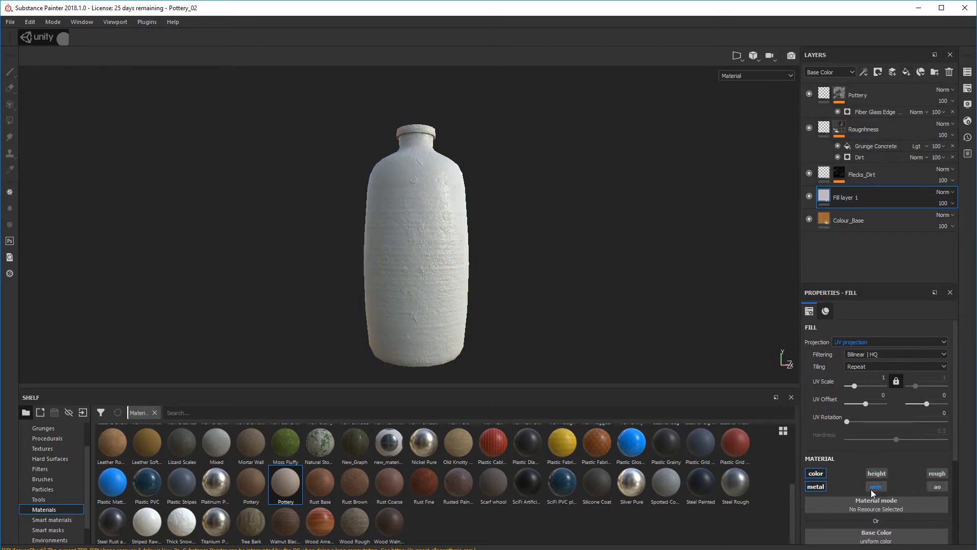
{"action": "left_click", "coordinate": [815, 486]}
{"action": "left_click_drag", "start_coordinate": [472, 269], "coordinate": [447, 305], "text": "alt"}
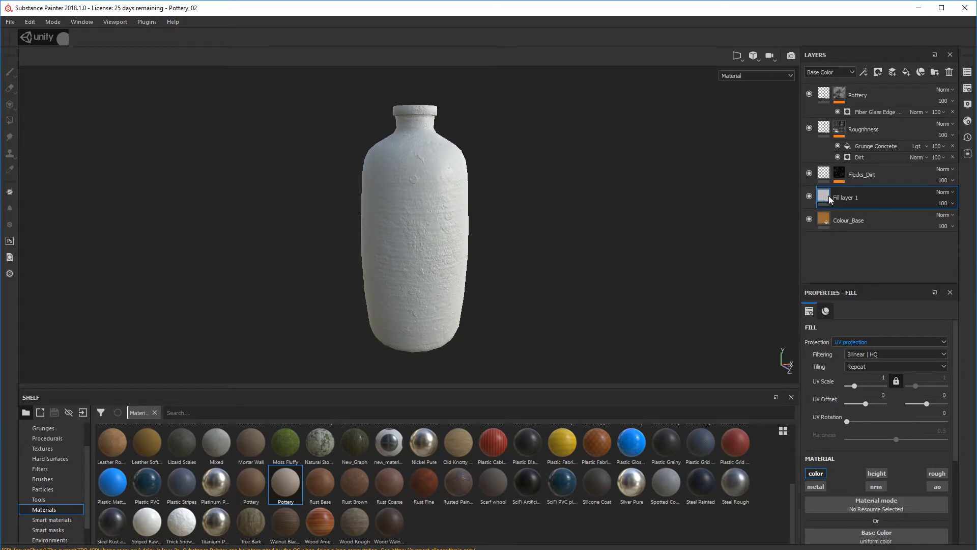
Rename the new fill layer as Colour_Gradient
{"action": "double_click", "coordinate": [844, 198]}
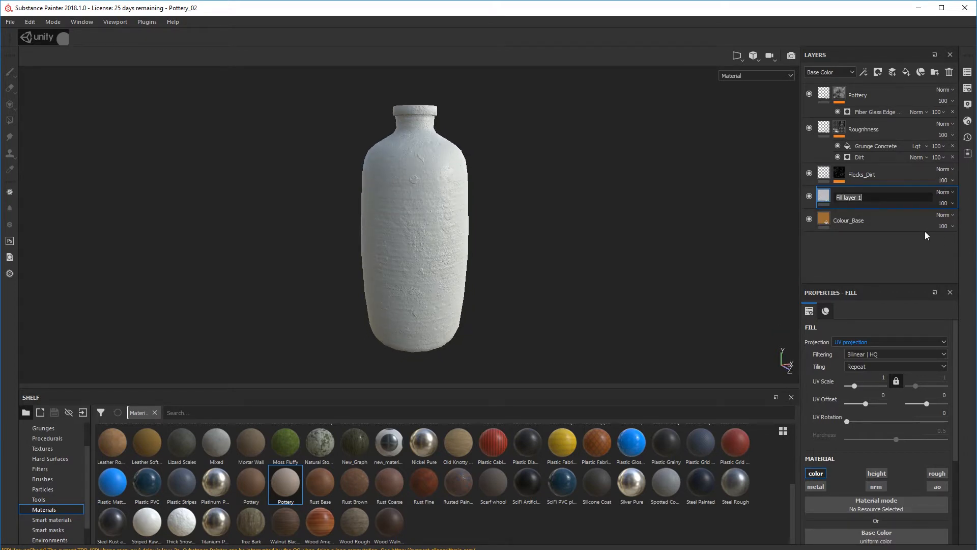
{"action": "type", "text": "Colour_Gradient"}
{"action": "key", "text": "BackSpace"}
{"action": "key", "text": "BackSpace"}
{"action": "type", "text": "ient"}
{"action": "key", "text": "Return"}
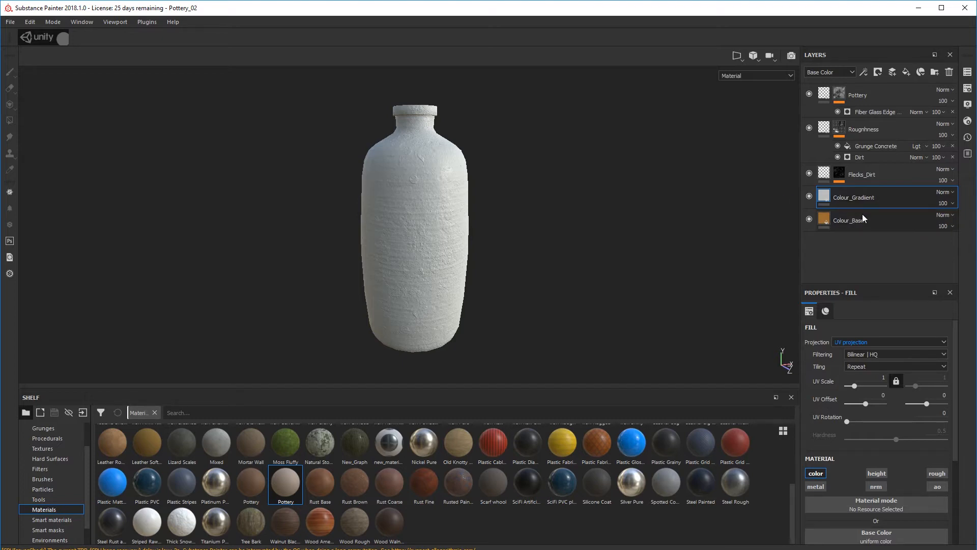
Add a black mask to the Colour_Gradient layer and give it a 3D Linear Gradient generator
{"action": "right_click", "coordinate": [827, 201]}
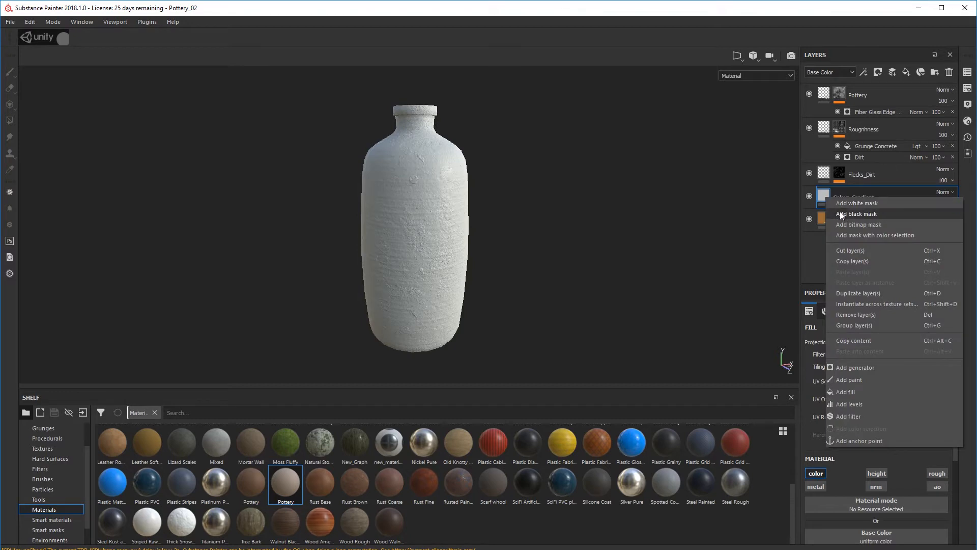
{"action": "left_click", "coordinate": [847, 208]}
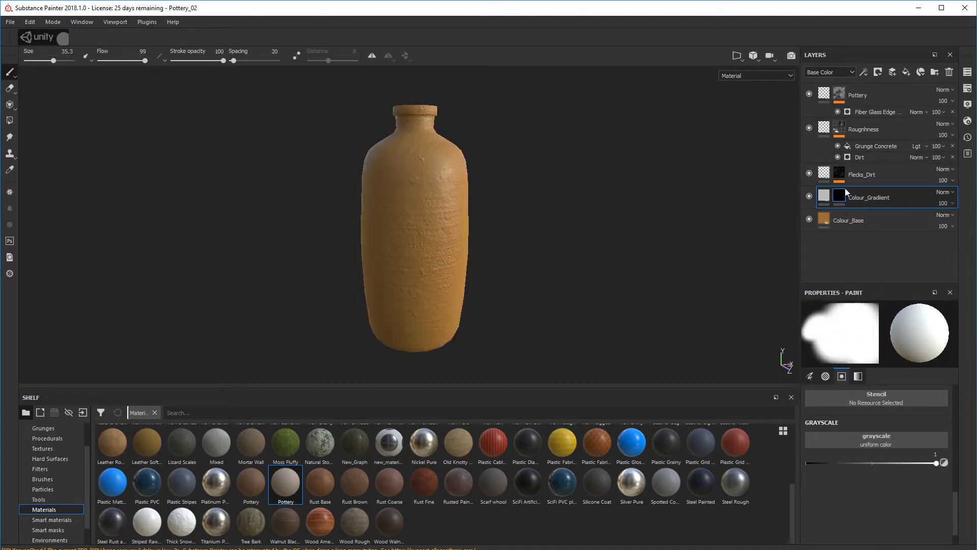
{"action": "left_click", "coordinate": [864, 72]}
{"action": "left_click", "coordinate": [871, 87]}
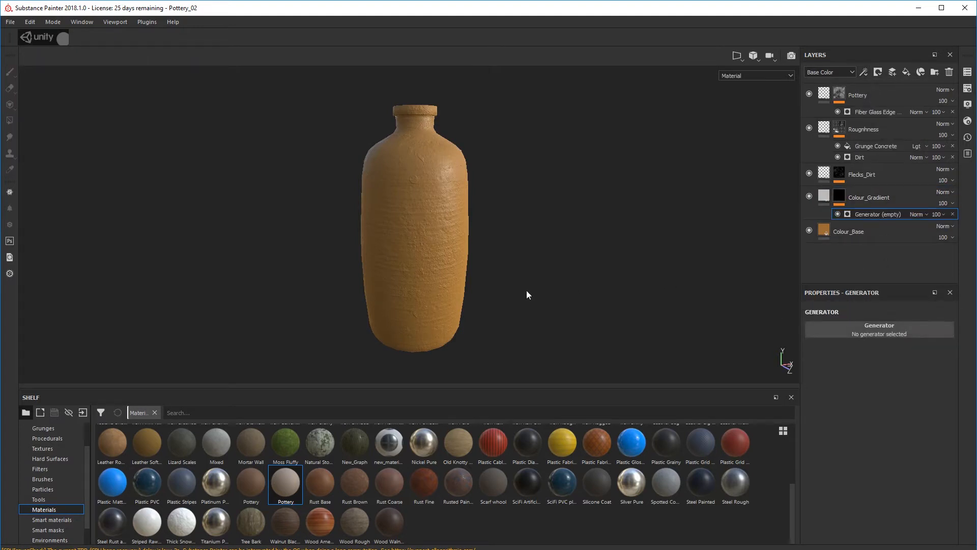
{"action": "left_click_drag", "start_coordinate": [526, 292], "coordinate": [593, 302], "text": "alt"}
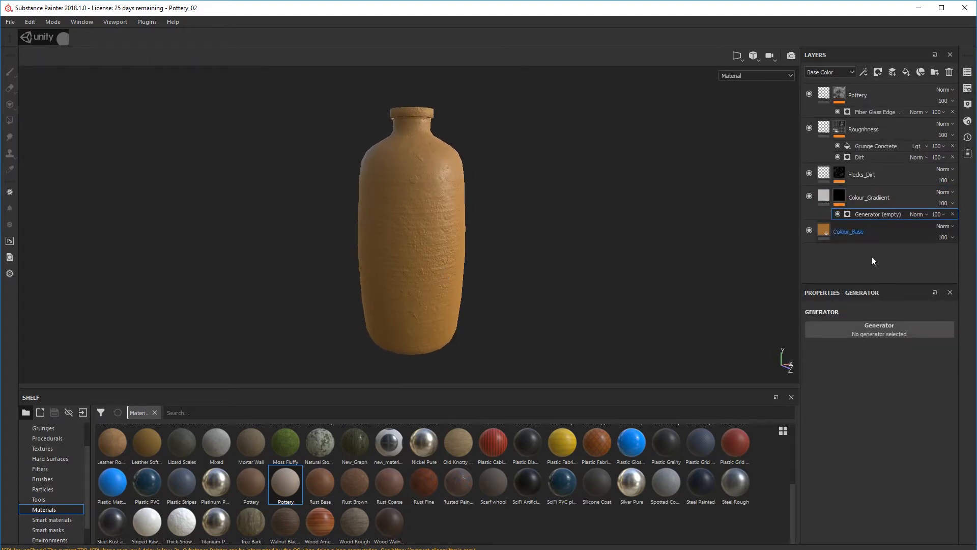
{"action": "left_click", "coordinate": [885, 328]}
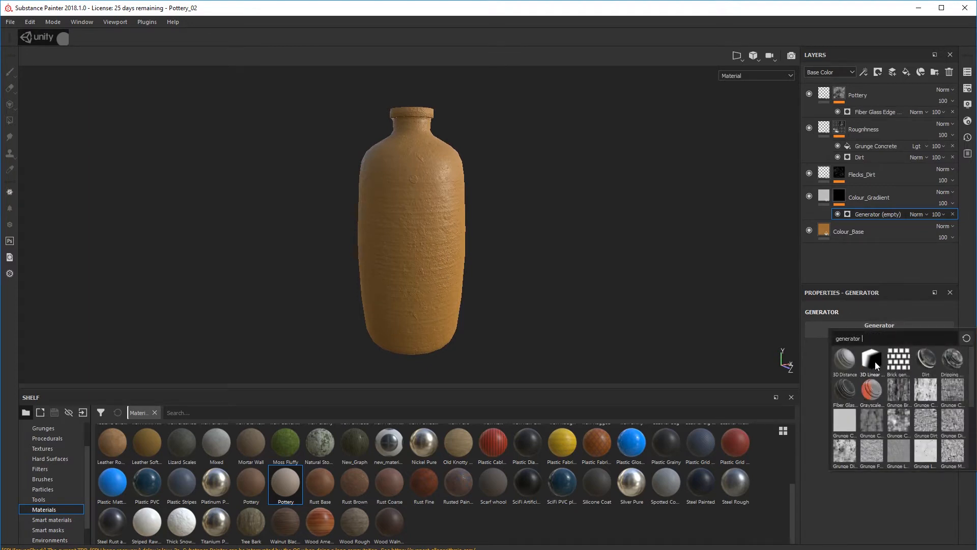
{"action": "mouse_move", "coordinate": [875, 361]}
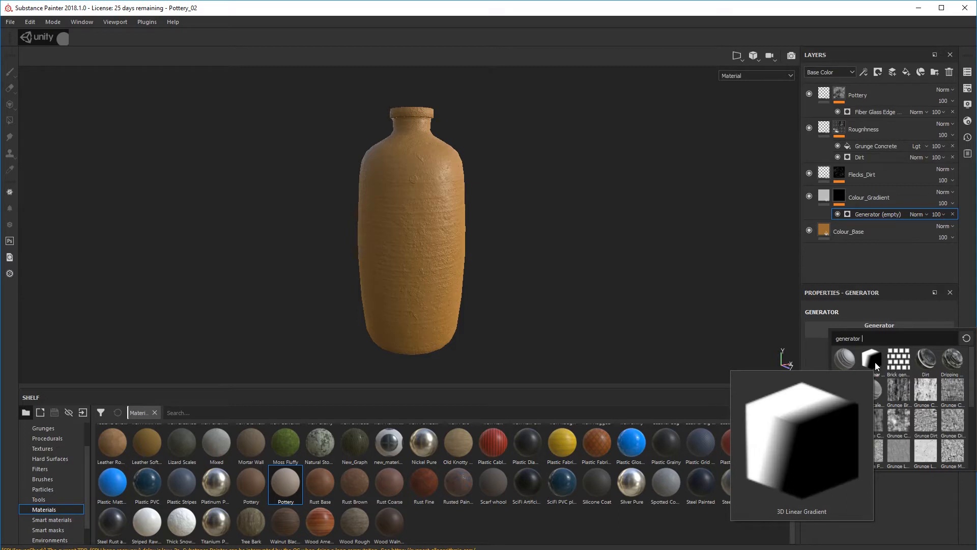
{"action": "left_click", "coordinate": [875, 361]}
Invert the 3D Linear Gradient and set its balance to 0.79 and contrast to 0.31
{"action": "left_click_drag", "start_coordinate": [547, 257], "coordinate": [565, 242], "text": "alt"}
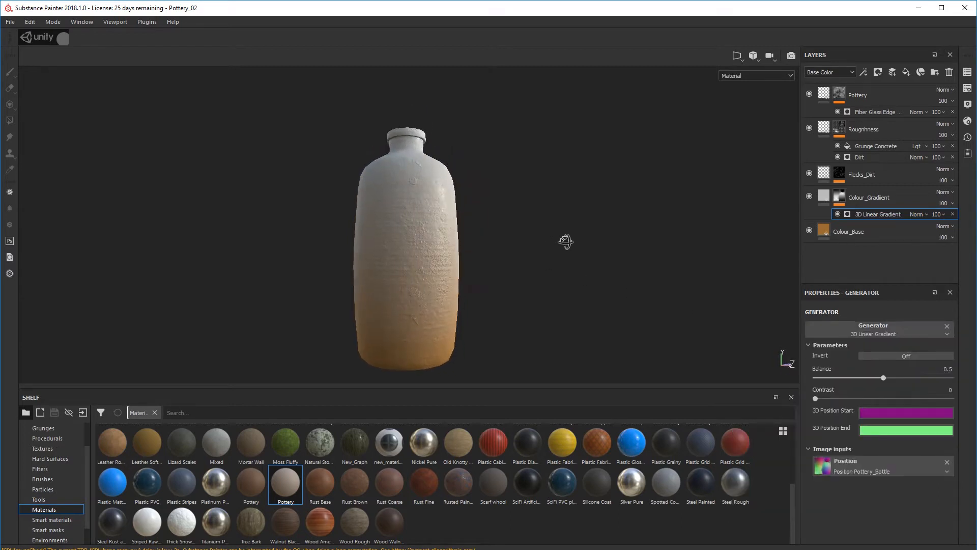
{"action": "middle_click_drag", "start_coordinate": [293, 291], "coordinate": [309, 272], "text": "alt"}
{"action": "left_click_drag", "start_coordinate": [358, 287], "coordinate": [398, 280], "text": "alt"}
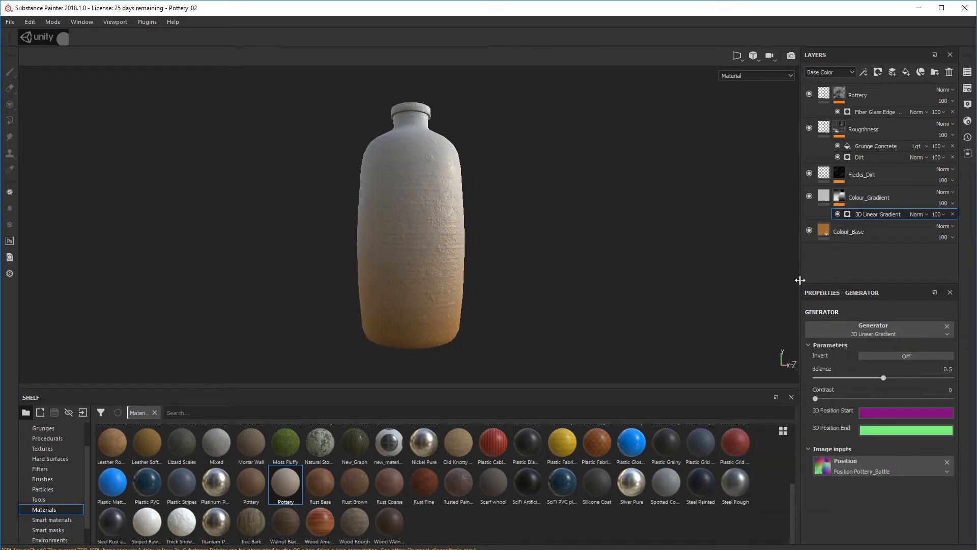
{"action": "left_click_drag", "start_coordinate": [879, 380], "coordinate": [866, 383]}
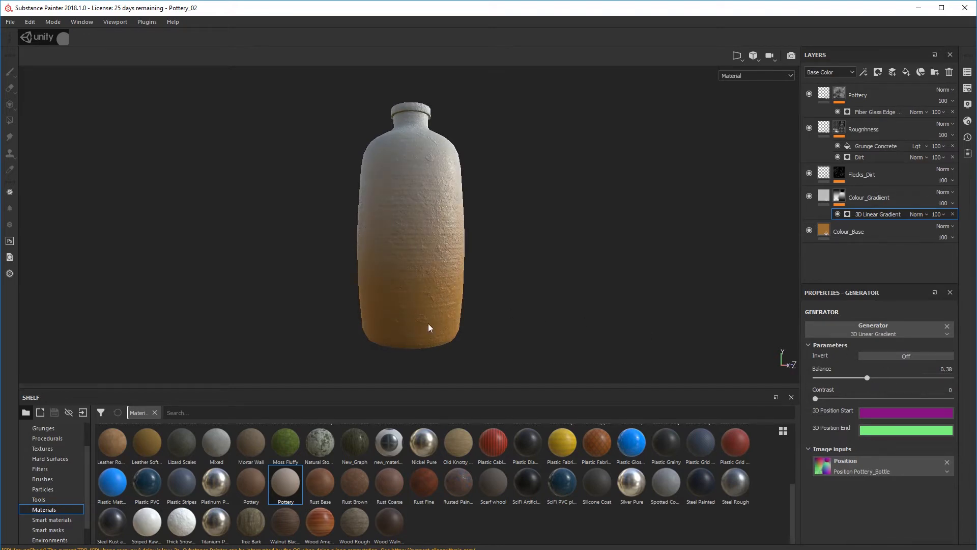
{"action": "left_click", "coordinate": [871, 355]}
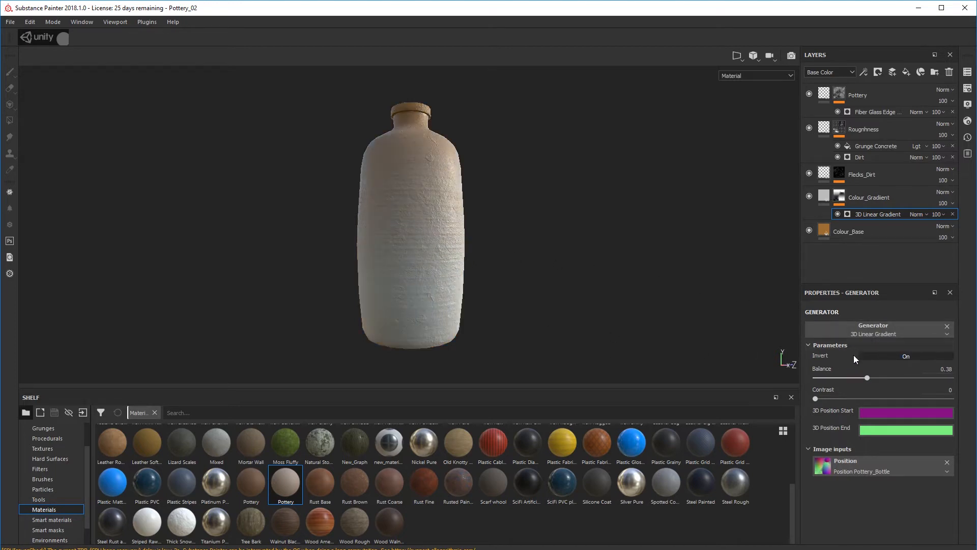
{"action": "left_click_drag", "start_coordinate": [866, 379], "coordinate": [920, 384]}
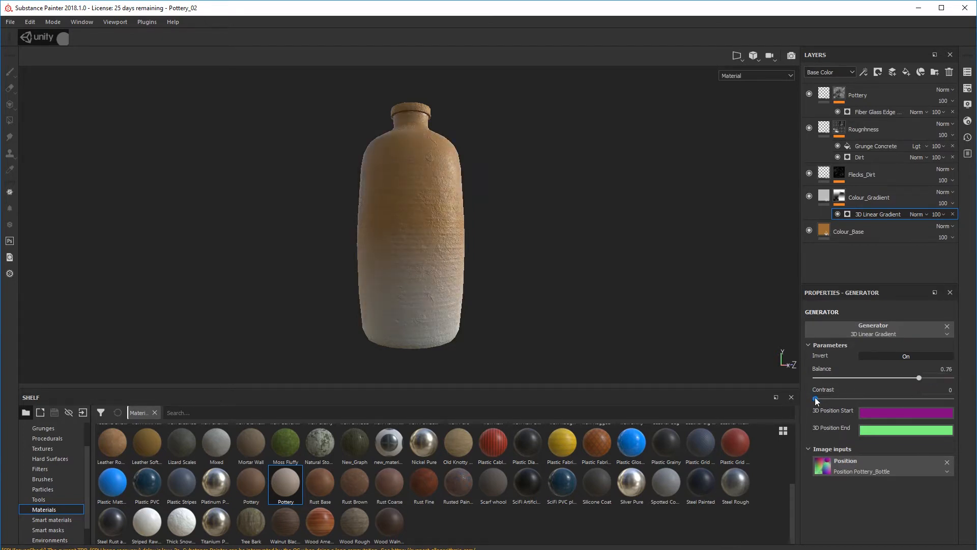
{"action": "left_click_drag", "start_coordinate": [816, 399], "coordinate": [857, 398]}
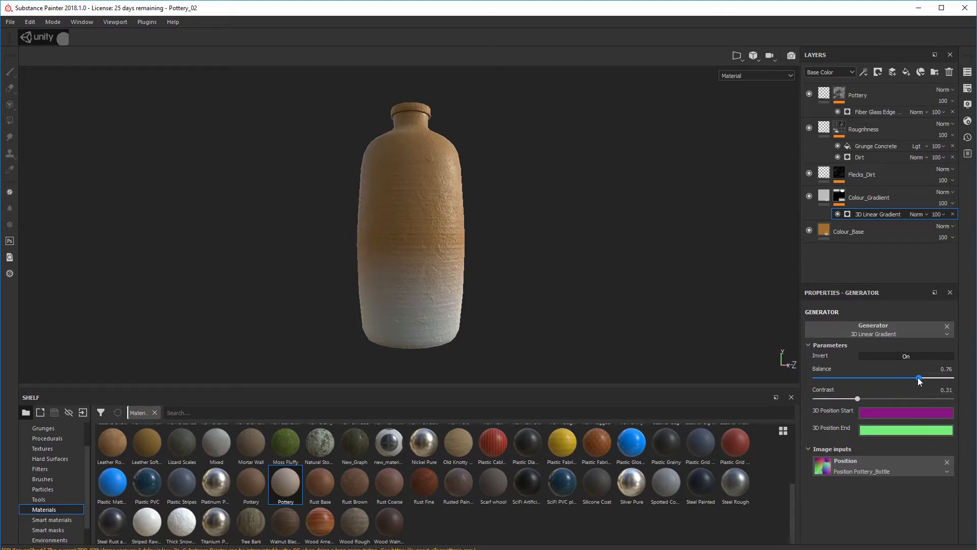
{"action": "left_click_drag", "start_coordinate": [912, 377], "coordinate": [923, 377]}
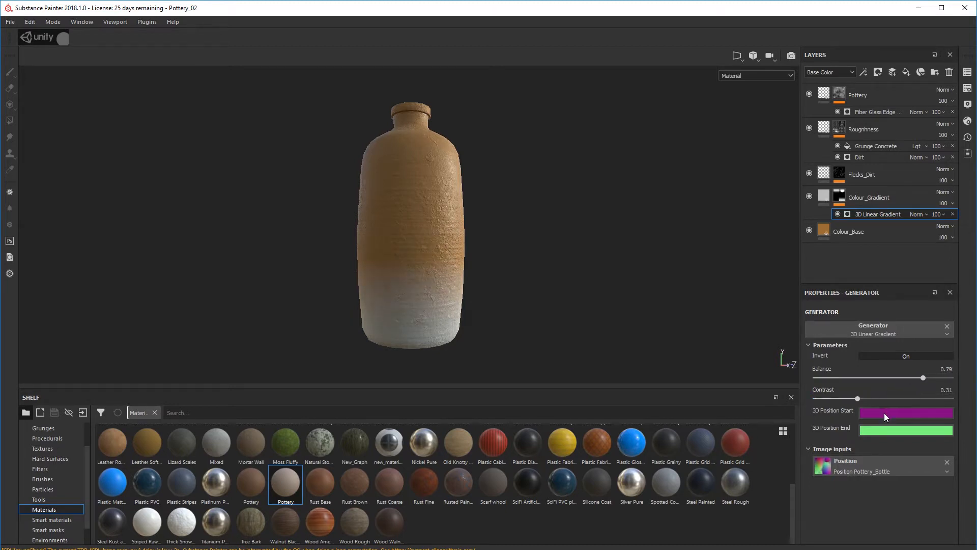
Try out a different 3D Position Start color for the gradient generator
{"action": "left_click", "coordinate": [879, 417]}
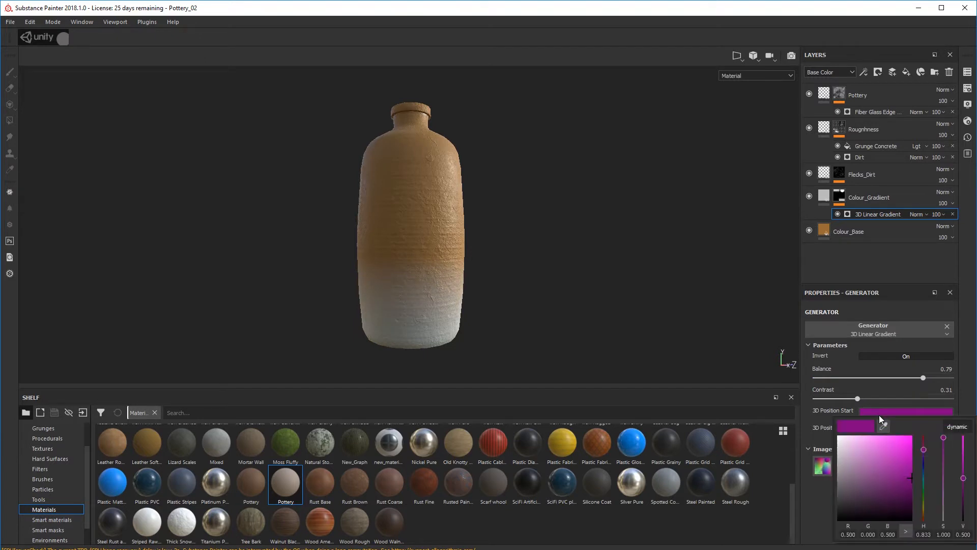
{"action": "mouse_move", "coordinate": [880, 465]}
{"action": "left_mouse_down"}
{"action": "mouse_move", "coordinate": [859, 466]}
{"action": "mouse_move", "coordinate": [908, 477]}
{"action": "mouse_move", "coordinate": [899, 503]}
{"action": "mouse_move", "coordinate": [868, 499]}
{"action": "mouse_move", "coordinate": [928, 492]}
{"action": "mouse_move", "coordinate": [930, 505]}
{"action": "mouse_move", "coordinate": [935, 475]}
{"action": "left_mouse_up"}
Fine-tune the 3D Linear Gradient to contrast 0.41 and balance 0.81
{"action": "left_click_drag", "start_coordinate": [563, 308], "coordinate": [542, 298], "text": "alt"}
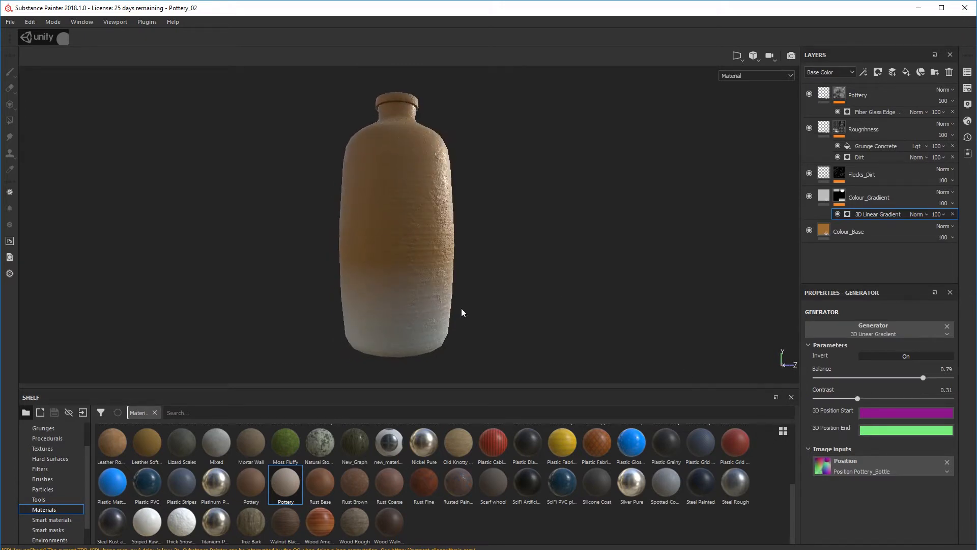
{"action": "mouse_move", "coordinate": [858, 399]}
{"action": "left_mouse_down"}
{"action": "mouse_move", "coordinate": [844, 400]}
{"action": "mouse_move", "coordinate": [902, 400]}
{"action": "mouse_move", "coordinate": [871, 400]}
{"action": "left_mouse_up"}
{"action": "mouse_move", "coordinate": [923, 378]}
{"action": "left_mouse_down"}
{"action": "mouse_move", "coordinate": [935, 381]}
{"action": "mouse_move", "coordinate": [926, 384]}
{"action": "left_mouse_up"}
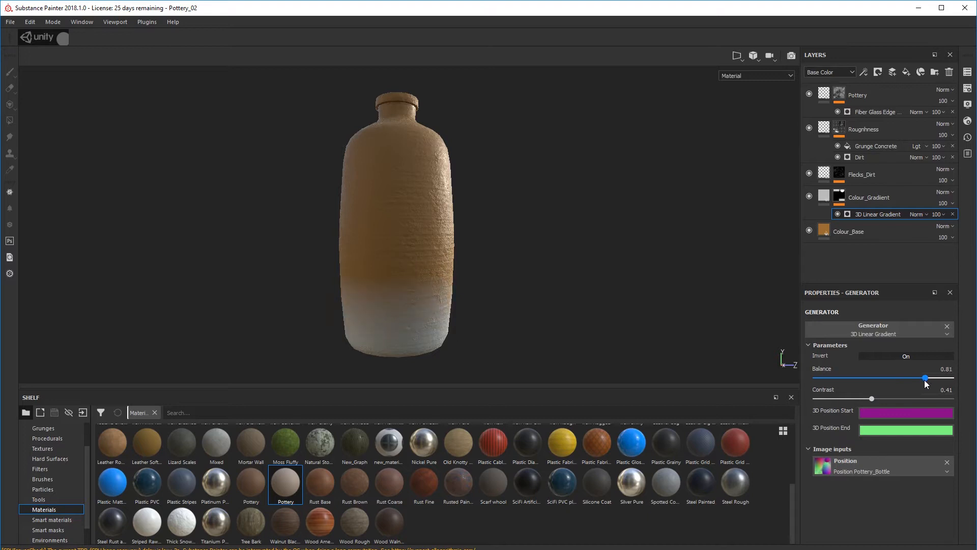
Set the base color of the Colour_Gradient fill to a brown sampled from the bottle and check it under changed lighting
{"action": "left_click", "coordinate": [828, 200]}
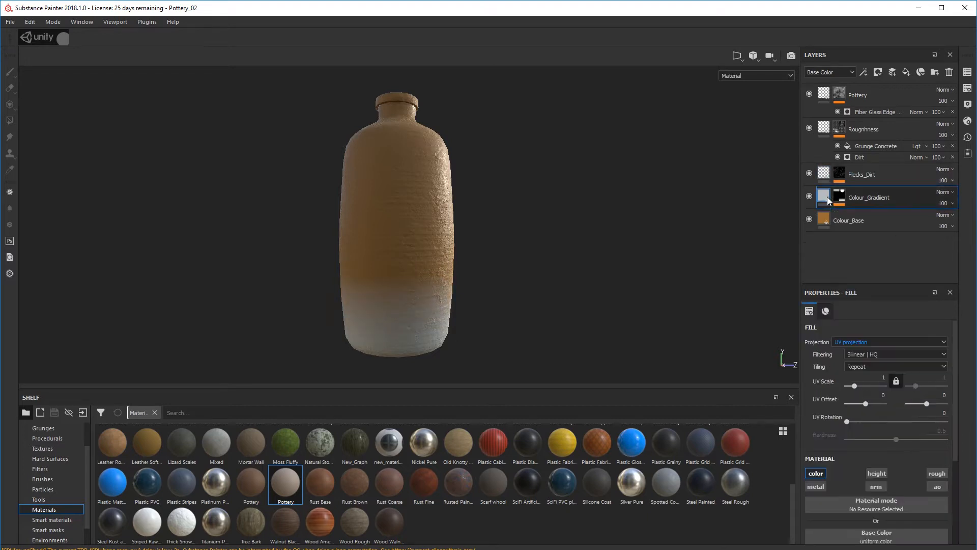
{"action": "scroll", "coordinate": [845, 433], "scroll_direction": "down", "scroll_amount": 1}
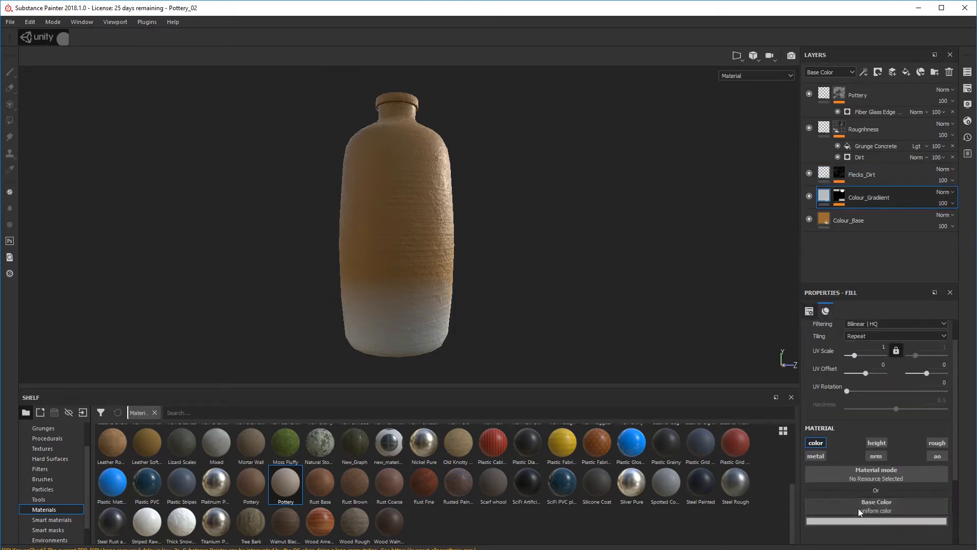
{"action": "left_click", "coordinate": [862, 521]}
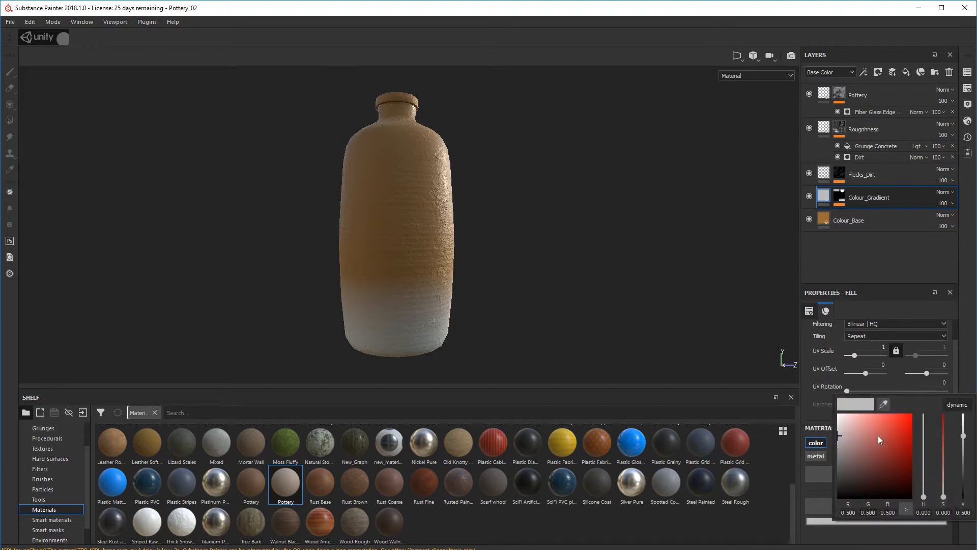
{"action": "left_click", "coordinate": [884, 404]}
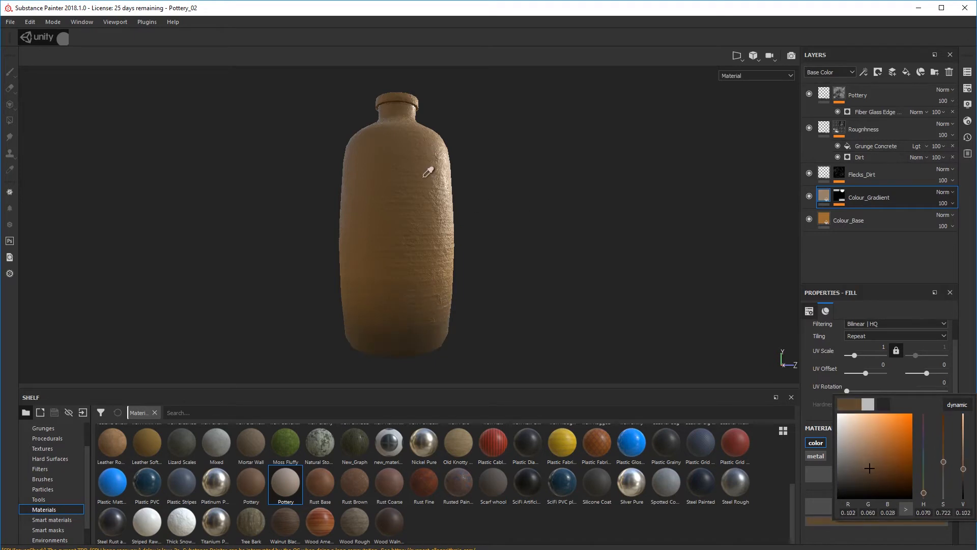
{"action": "left_click", "coordinate": [421, 213]}
{"action": "right_click_drag", "start_coordinate": [438, 249], "coordinate": [626, 289], "text": "shift"}
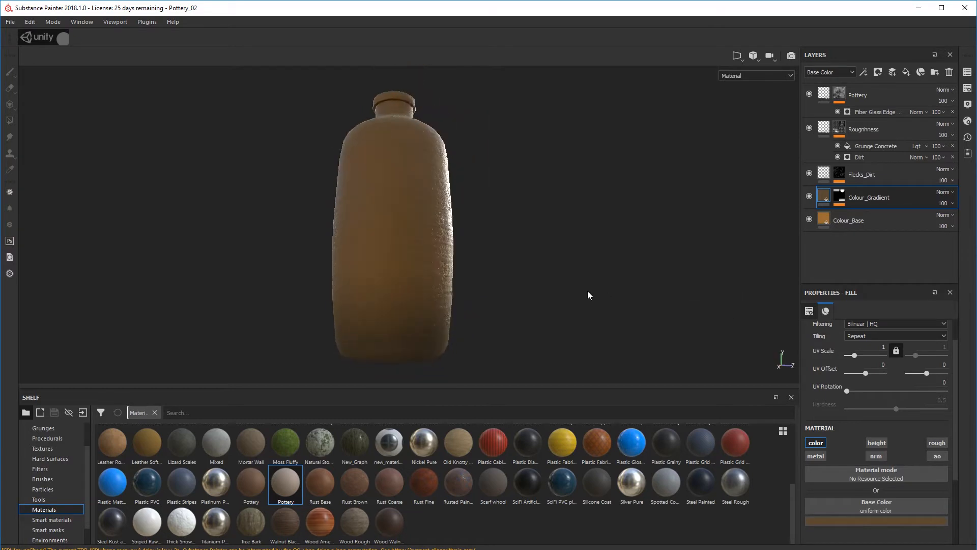
Darken the Colour_Gradient base color to a deeper, more saturated brown and check the bottle's lower part
{"action": "left_click_drag", "start_coordinate": [587, 293], "coordinate": [633, 269], "text": "alt"}
{"action": "left_click", "coordinate": [857, 521]}
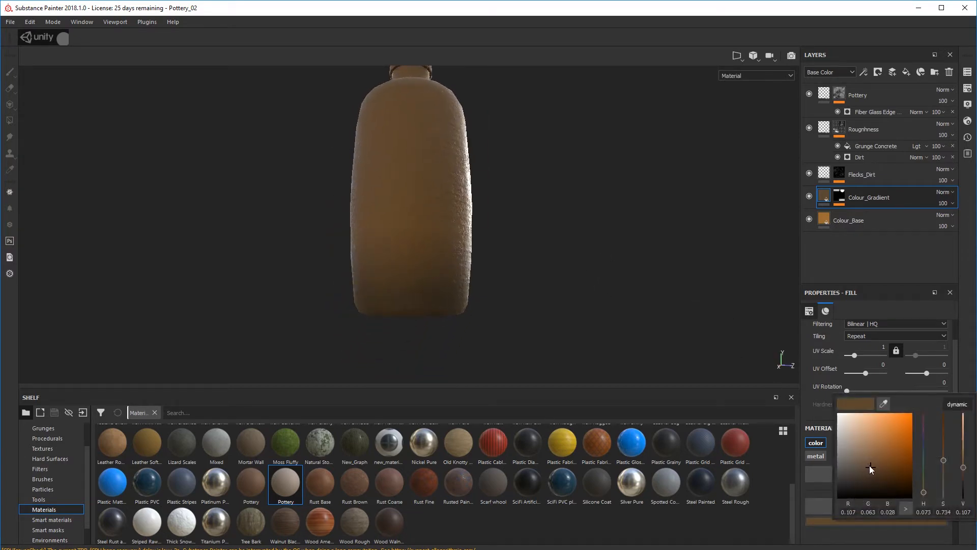
{"action": "mouse_move", "coordinate": [870, 466]}
{"action": "left_mouse_down"}
{"action": "mouse_move", "coordinate": [876, 501]}
{"action": "mouse_move", "coordinate": [881, 476]}
{"action": "left_mouse_up"}
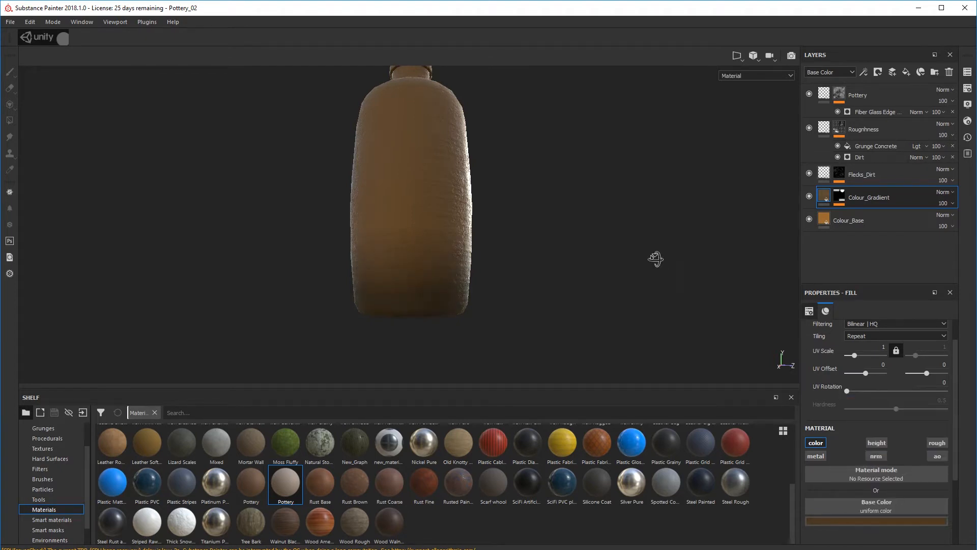
{"action": "left_click_drag", "start_coordinate": [609, 266], "coordinate": [464, 271], "text": "alt"}
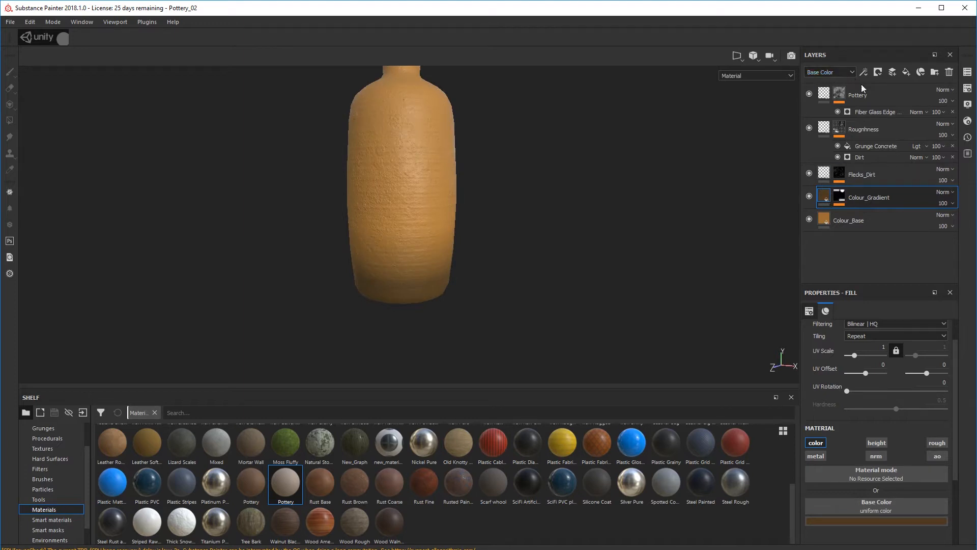
Darken the Colour_Gradient fill's base color to a very dark brown and set the layer's opacity to 93
{"action": "left_click", "coordinate": [951, 203]}
{"action": "mouse_move", "coordinate": [969, 226]}
{"action": "left_mouse_down"}
{"action": "mouse_move", "coordinate": [934, 224]}
{"action": "mouse_move", "coordinate": [975, 225]}
{"action": "left_mouse_up"}
{"action": "mouse_move", "coordinate": [733, 204]}
{"action": "left_mouse_down", "text": "alt"}
{"action": "mouse_move", "coordinate": [729, 158]}
{"action": "mouse_move", "coordinate": [732, 204]}
{"action": "left_mouse_up", "text": "alt"}
{"action": "left_click", "coordinate": [849, 521]}
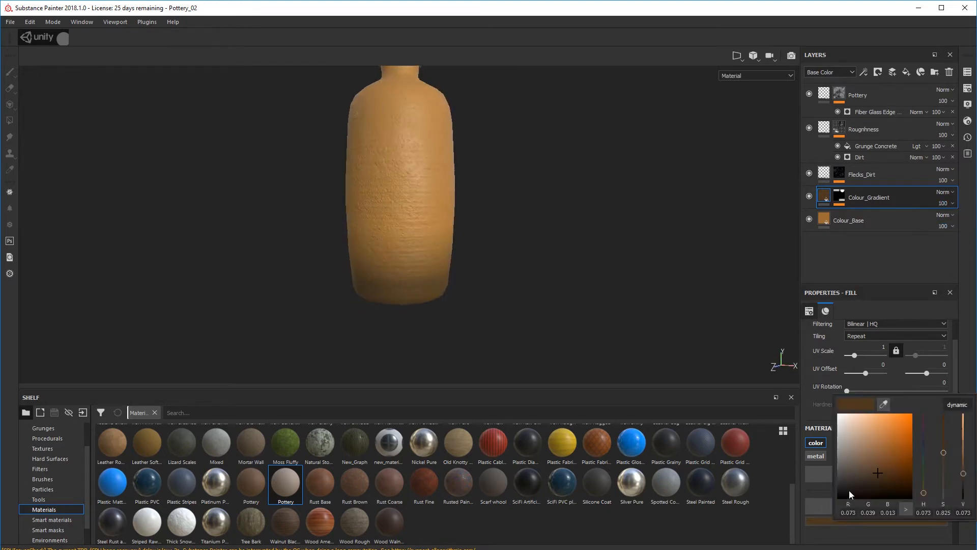
{"action": "left_click", "coordinate": [879, 484]}
{"action": "left_click", "coordinate": [944, 204]}
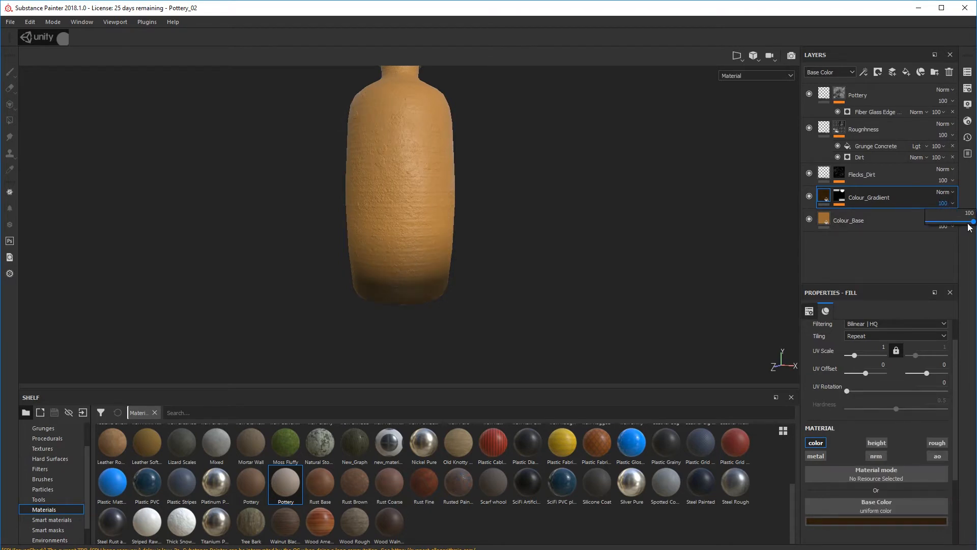
{"action": "left_click_drag", "start_coordinate": [971, 223], "coordinate": [968, 223]}
Adjust the contrast and balance of the 3D Linear Gradient generator on the Colour_Gradient layer's mask
{"action": "left_click", "coordinate": [839, 196]}
{"action": "left_click", "coordinate": [859, 217]}
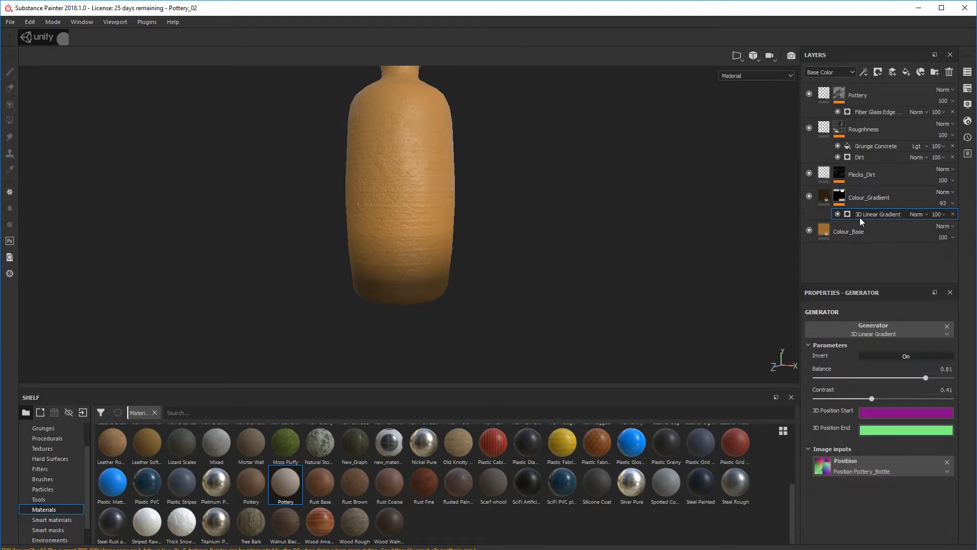
{"action": "left_click_drag", "start_coordinate": [873, 398], "coordinate": [884, 396]}
{"action": "mouse_move", "coordinate": [924, 378]}
{"action": "left_mouse_down"}
{"action": "mouse_move", "coordinate": [905, 377]}
{"action": "mouse_move", "coordinate": [881, 398]}
{"action": "left_mouse_up"}
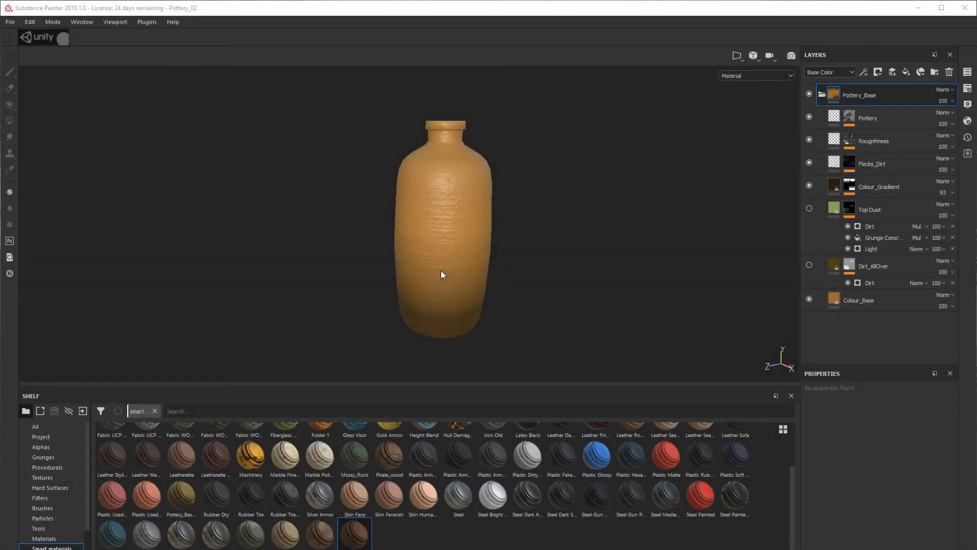
Inspect the bottle's surface and base gradient from several angles and check which material channels the Pottery layer uses
{"action": "mouse_move", "coordinate": [441, 270]}
{"action": "left_mouse_down", "text": "alt"}
{"action": "mouse_move", "coordinate": [442, 283]}
{"action": "mouse_move", "coordinate": [471, 259]}
{"action": "left_mouse_up", "text": "alt"}
{"action": "scroll", "coordinate": [472, 257], "scroll_direction": "up", "scroll_amount": 1}
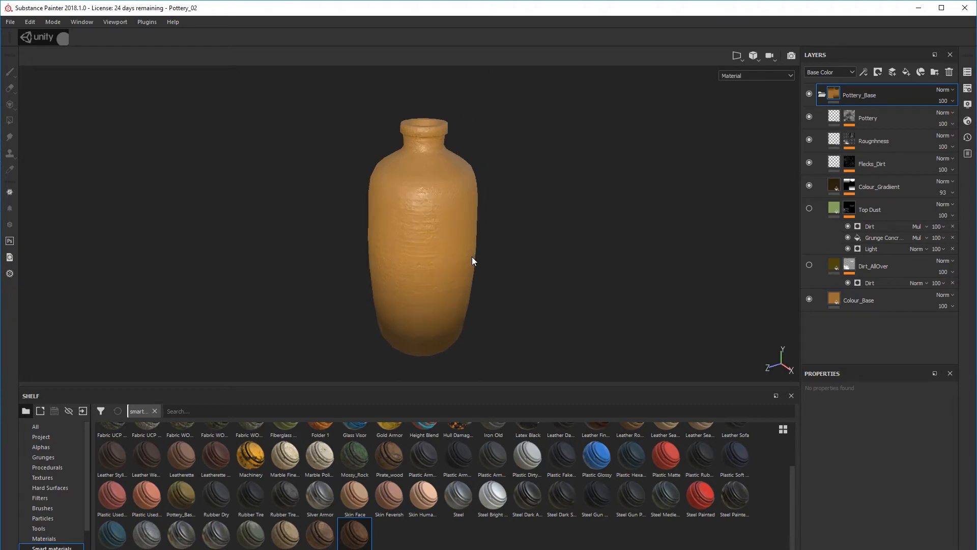
{"action": "middle_click_drag", "start_coordinate": [473, 255], "coordinate": [480, 246], "text": "alt"}
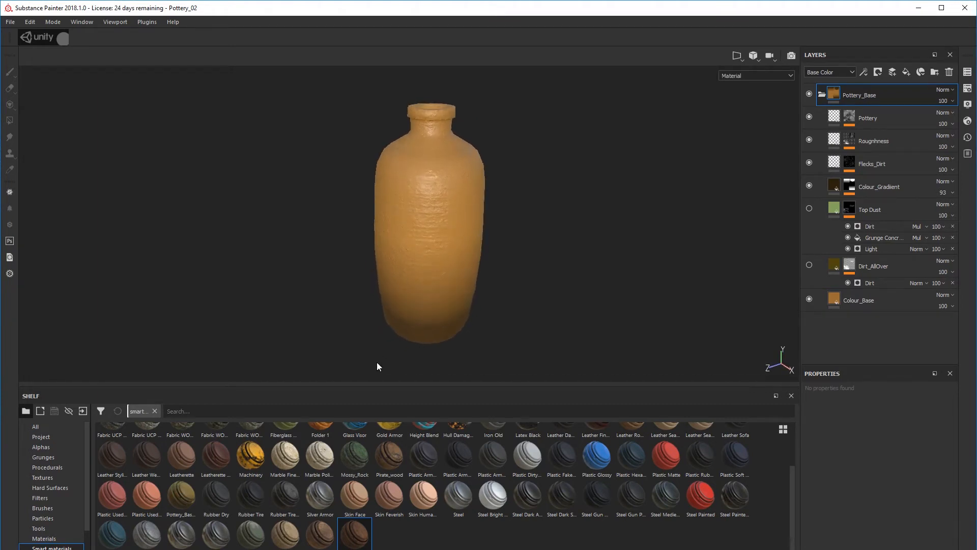
{"action": "left_click_drag", "start_coordinate": [414, 353], "coordinate": [438, 261], "text": "alt"}
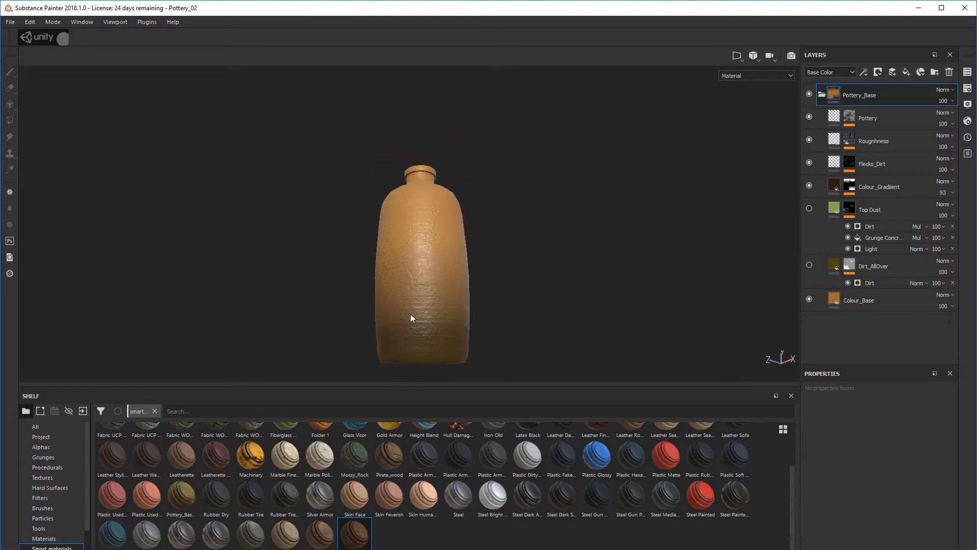
{"action": "left_click_drag", "start_coordinate": [410, 318], "coordinate": [400, 361], "text": "alt"}
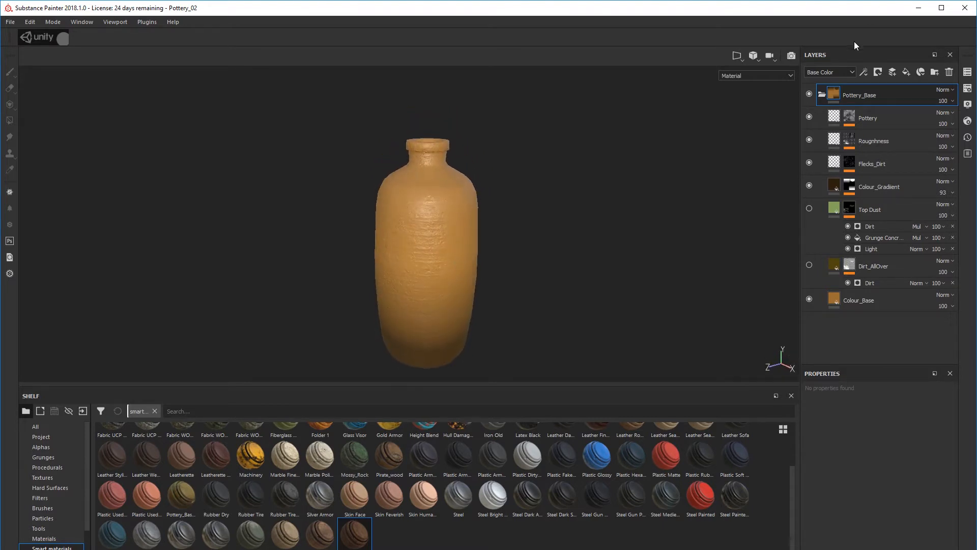
{"action": "left_click", "coordinate": [883, 117]}
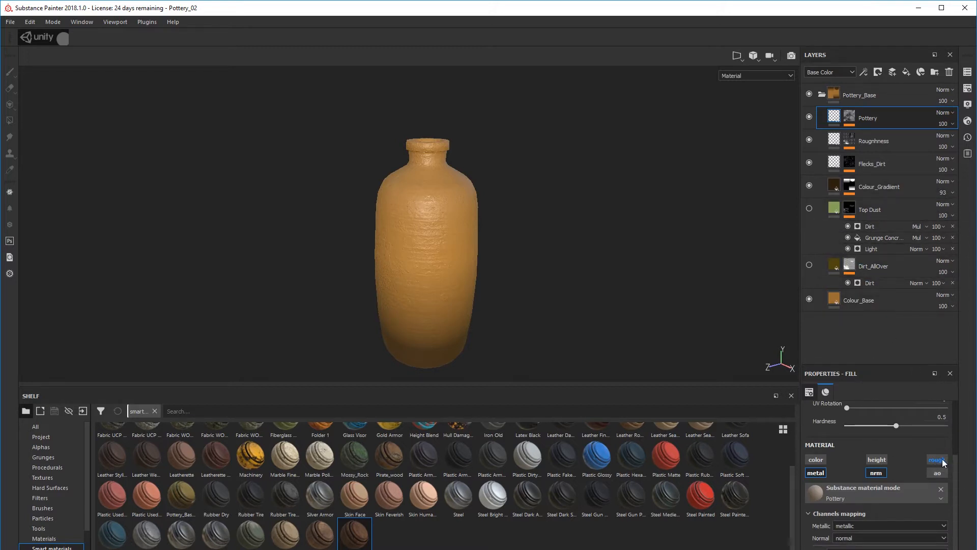
{"action": "left_click_drag", "start_coordinate": [550, 332], "coordinate": [601, 311], "text": "alt"}
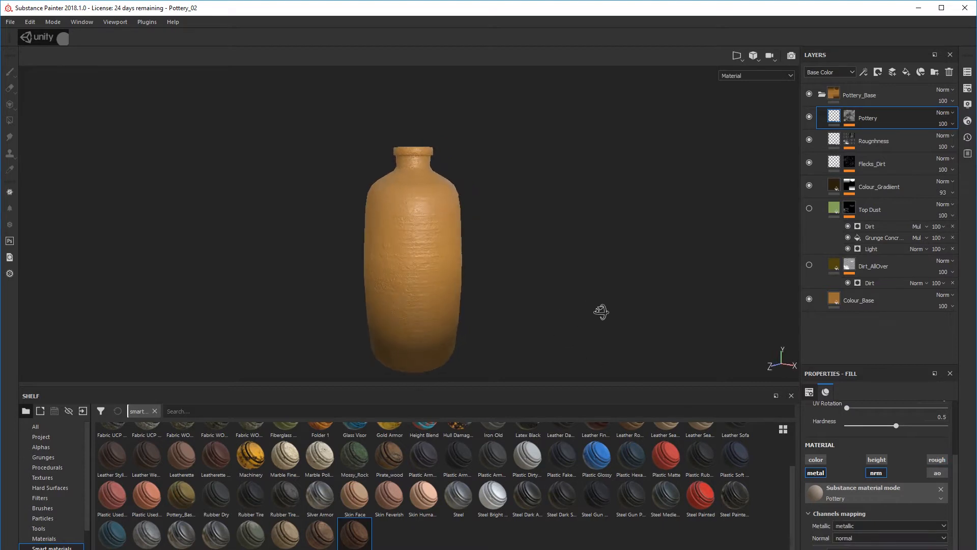
{"action": "middle_click_drag", "start_coordinate": [461, 279], "coordinate": [477, 266], "text": "alt"}
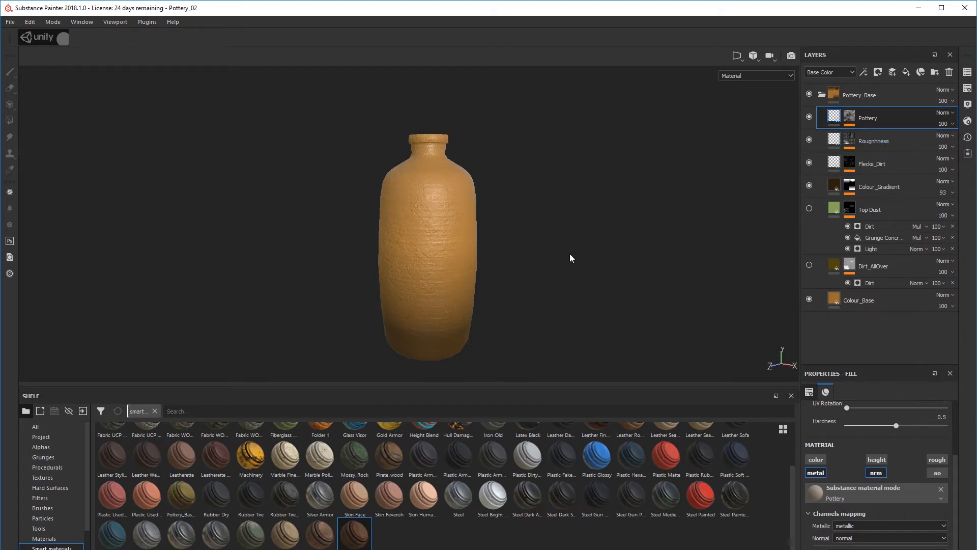
{"action": "left_click_drag", "start_coordinate": [570, 258], "coordinate": [577, 275], "text": "alt"}
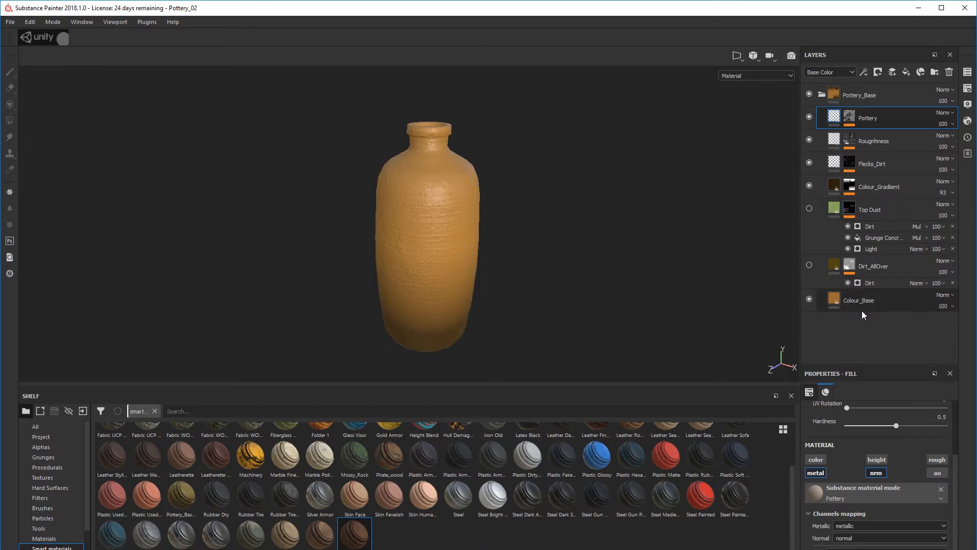
Make the Dirt_AllOver layer visible and open the settings of its mask's Dirt generator
{"action": "left_click", "coordinate": [810, 265]}
{"action": "left_click_drag", "start_coordinate": [508, 269], "coordinate": [494, 243], "text": "alt"}
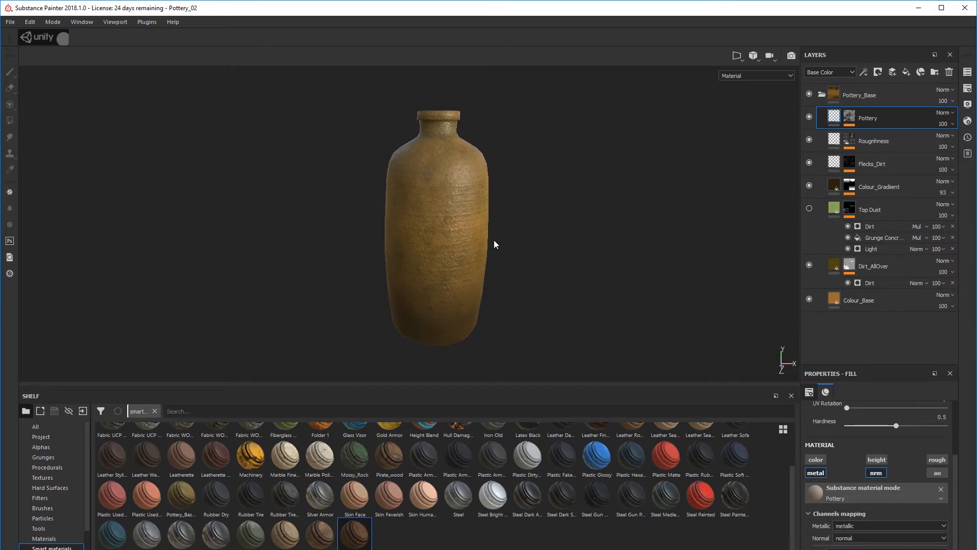
{"action": "left_click", "coordinate": [850, 267]}
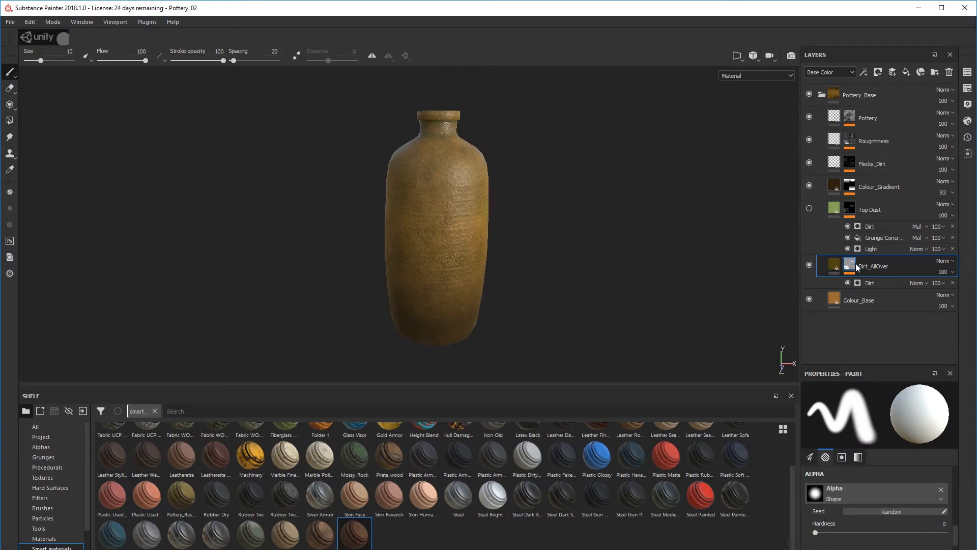
{"action": "left_click", "coordinate": [868, 283]}
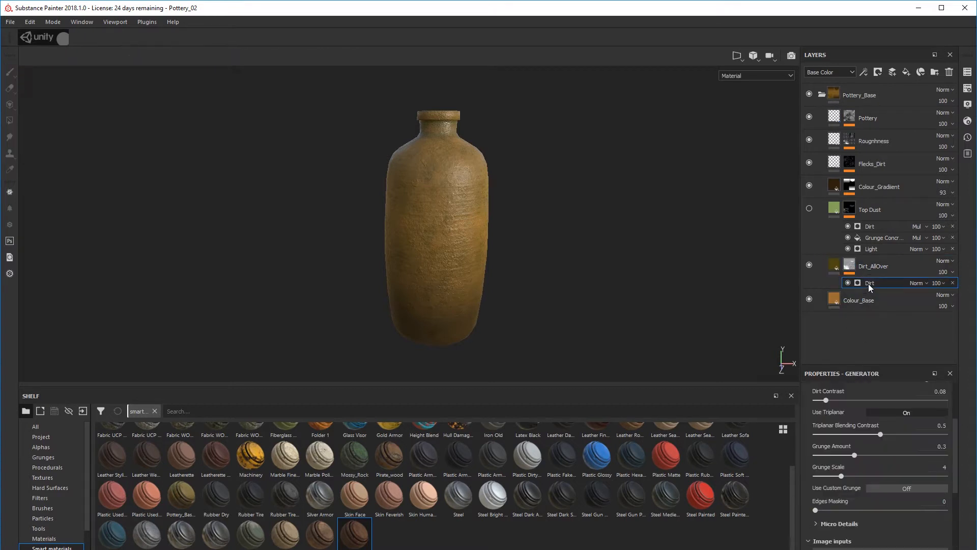
Examine the all-over dirt on the bottle's body, shoulders and neck opening from different angles
{"action": "left_click_drag", "start_coordinate": [499, 309], "coordinate": [603, 204], "text": "alt"}
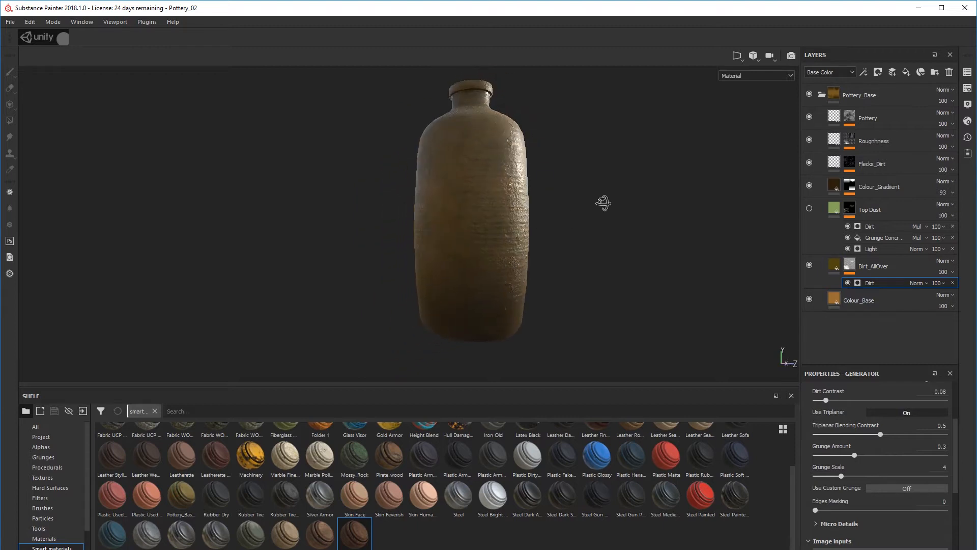
{"action": "left_click_drag", "start_coordinate": [676, 240], "coordinate": [462, 236], "text": "alt"}
{"action": "middle_click_drag", "start_coordinate": [462, 236], "coordinate": [455, 234], "text": "alt"}
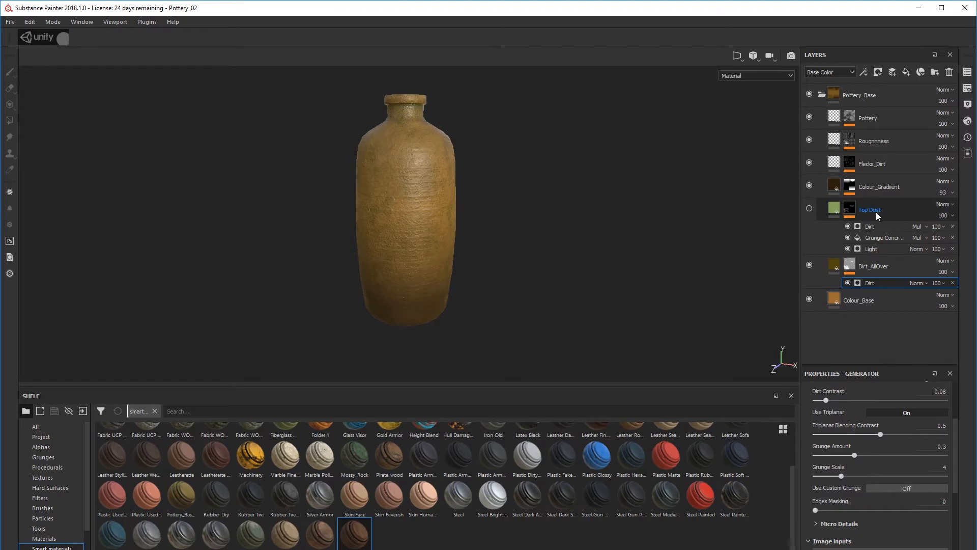
{"action": "left_click_drag", "start_coordinate": [619, 241], "coordinate": [622, 259], "text": "alt"}
{"action": "middle_click_drag", "start_coordinate": [507, 197], "coordinate": [519, 222], "text": "alt"}
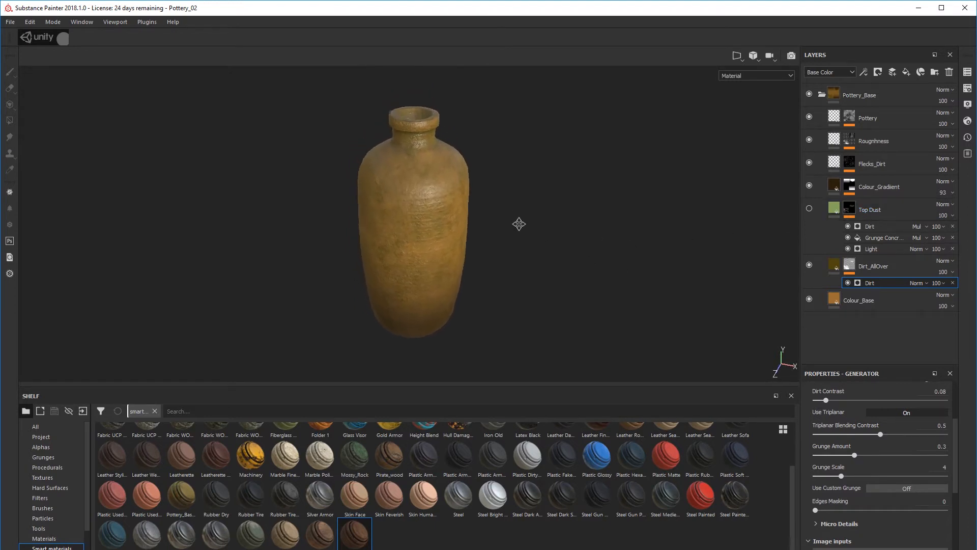
{"action": "left_click_drag", "start_coordinate": [519, 222], "coordinate": [542, 244], "text": "alt"}
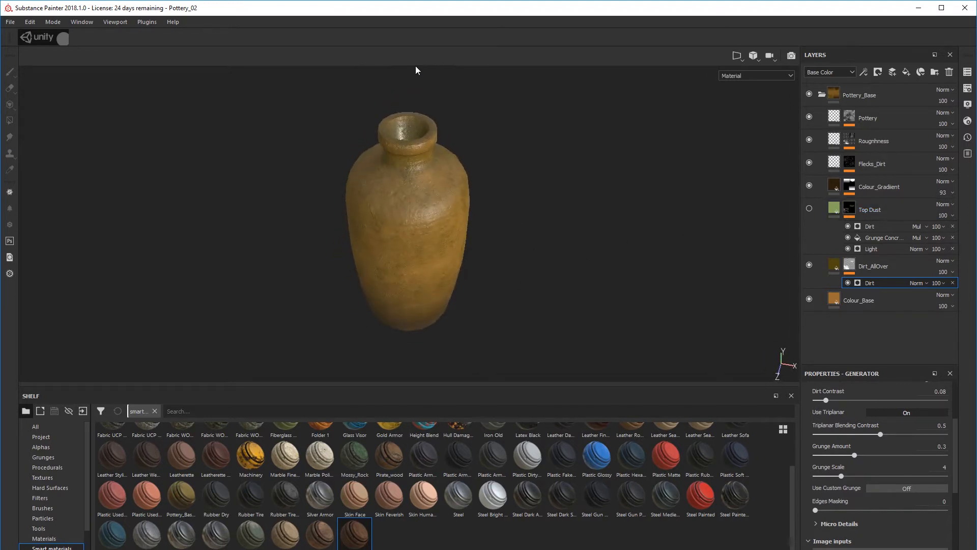
{"action": "left_click_drag", "start_coordinate": [431, 222], "coordinate": [515, 142], "text": "alt"}
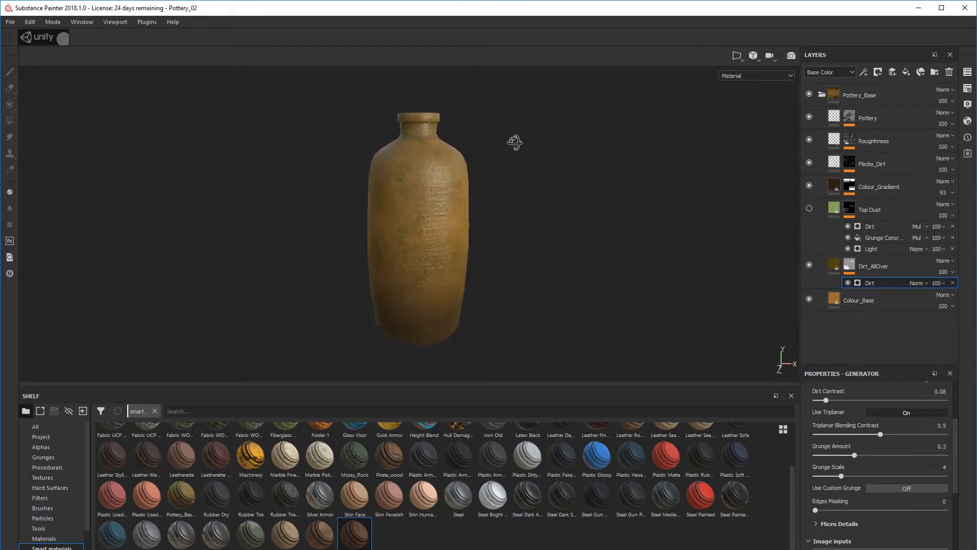
Make the Top Dust layer visible and review the angle settings of its mask's Light generator against the bottle
{"action": "left_click", "coordinate": [809, 208]}
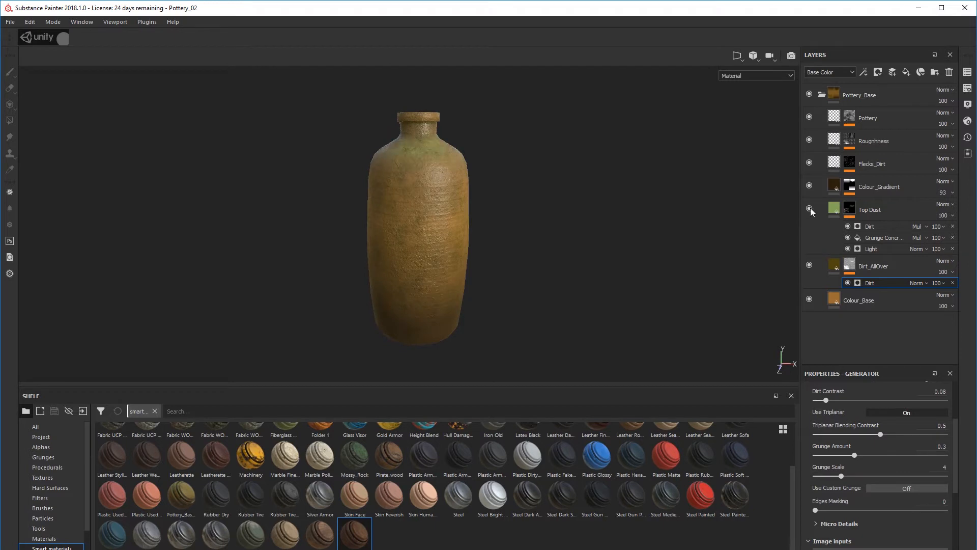
{"action": "left_click_drag", "start_coordinate": [649, 223], "coordinate": [670, 234], "text": "alt"}
{"action": "left_click", "coordinate": [846, 211]}
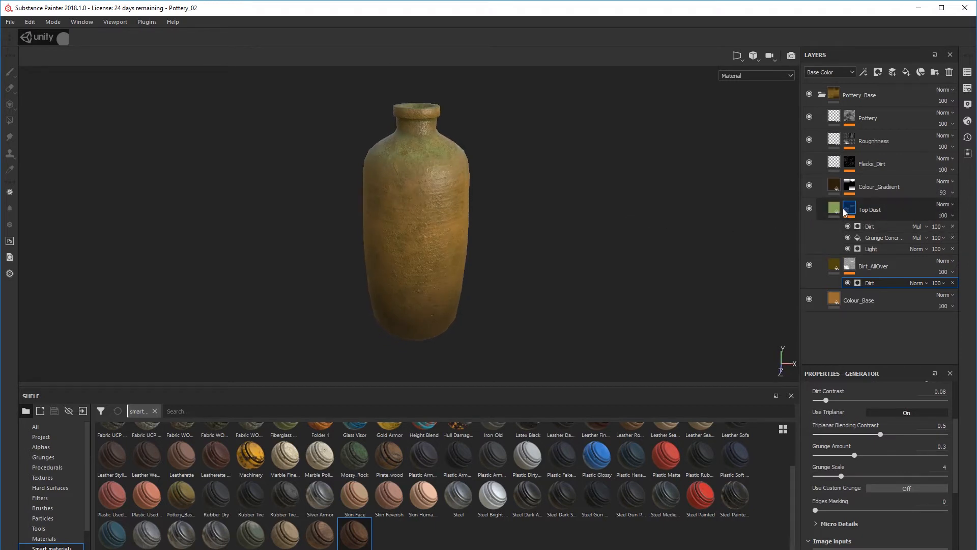
{"action": "left_click", "coordinate": [871, 249]}
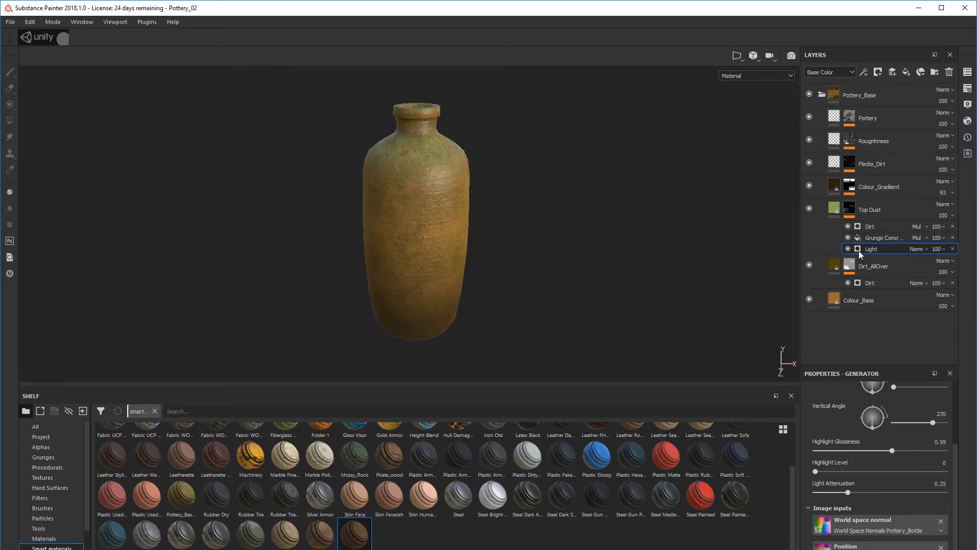
{"action": "left_click_drag", "start_coordinate": [554, 218], "coordinate": [561, 233], "text": "alt"}
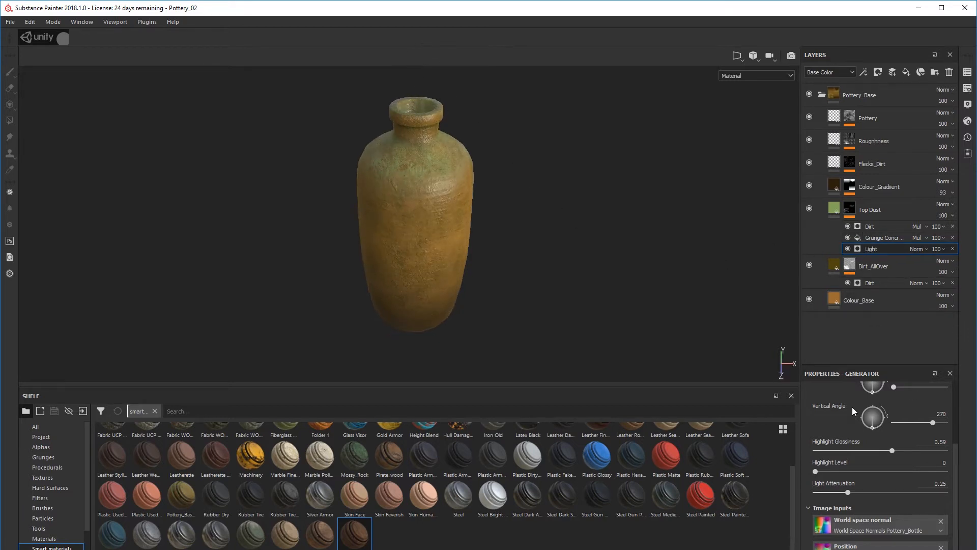
{"action": "scroll", "coordinate": [852, 407], "scroll_direction": "up", "scroll_amount": 1}
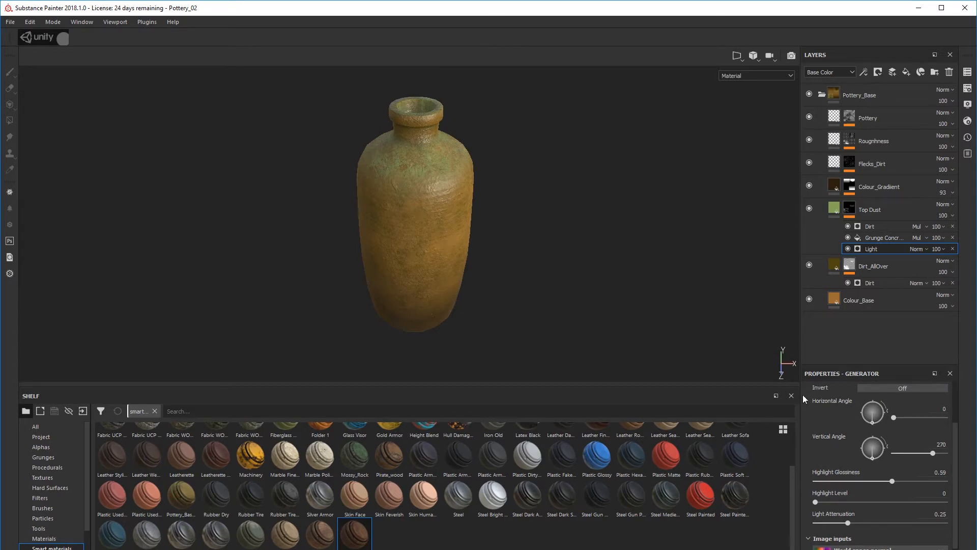
{"action": "left_click_drag", "start_coordinate": [601, 315], "coordinate": [630, 282], "text": "alt"}
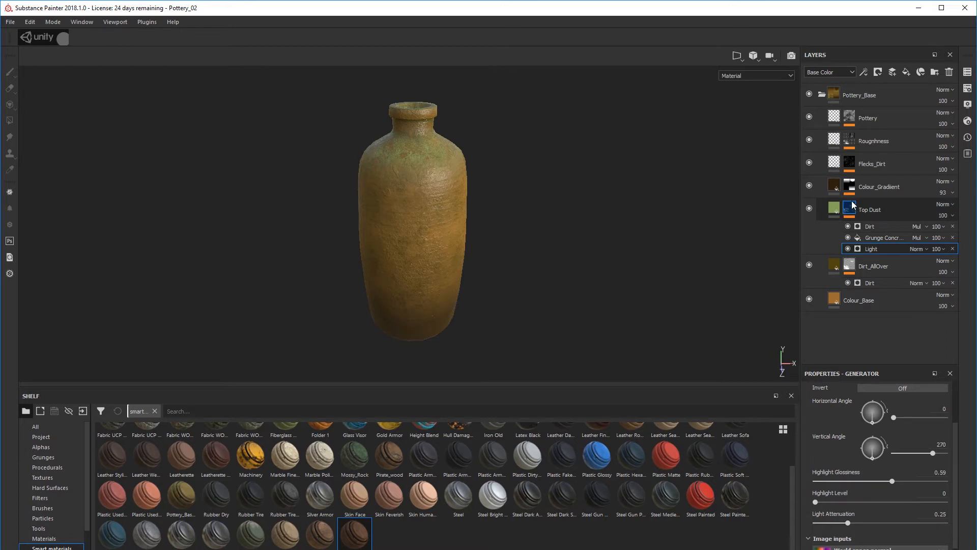
Review the Grunge Concrete fill and the Dirt generator in the Top Dust mask and select the mask
{"action": "mouse_move", "coordinate": [853, 205]}
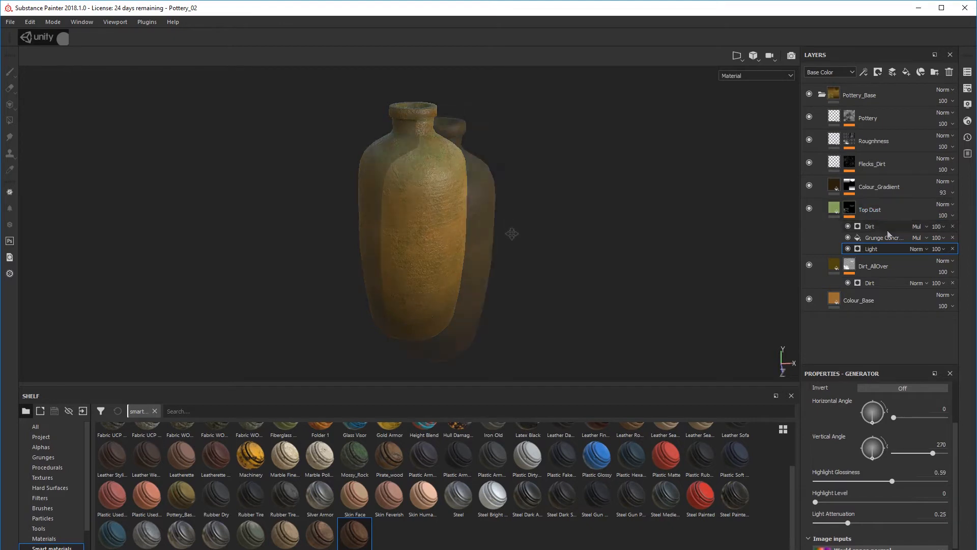
{"action": "left_click", "coordinate": [882, 238]}
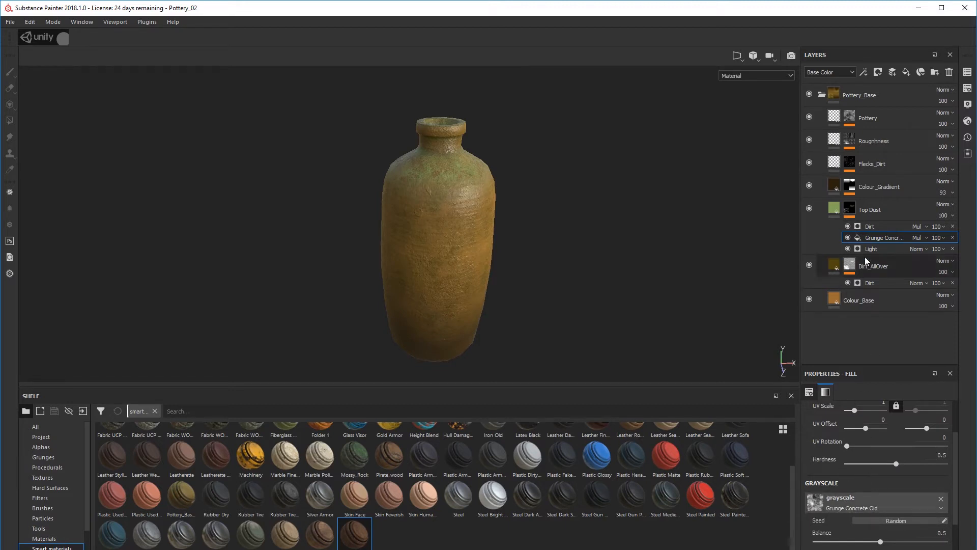
{"action": "left_click", "coordinate": [878, 225]}
{"action": "left_click", "coordinate": [874, 215]}
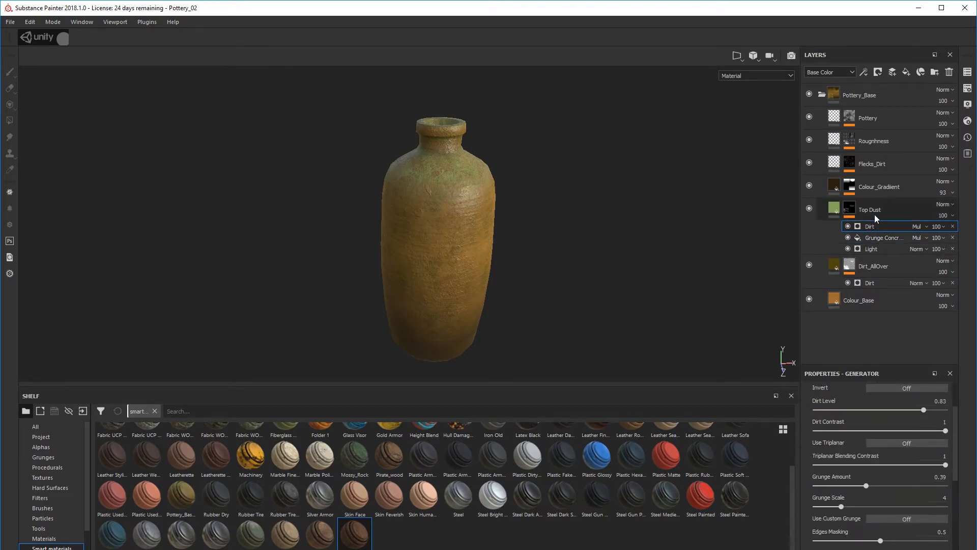
Inspect the green top dust on the bottle's neck and shoulders from several angles
{"action": "left_click_drag", "start_coordinate": [563, 290], "coordinate": [563, 268], "text": "alt"}
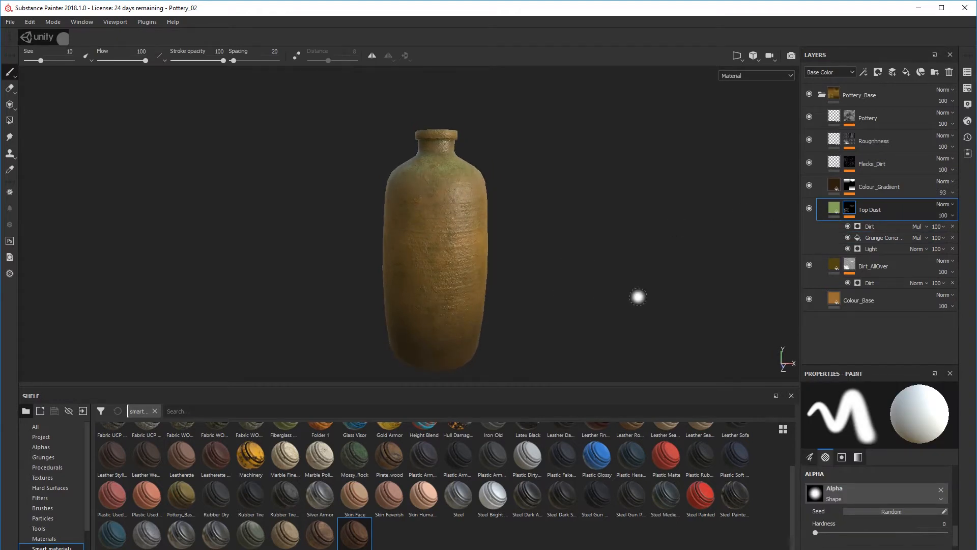
{"action": "left_click_drag", "start_coordinate": [639, 296], "coordinate": [494, 299], "text": "alt"}
{"action": "middle_click_drag", "start_coordinate": [550, 290], "coordinate": [445, 281], "text": "alt"}
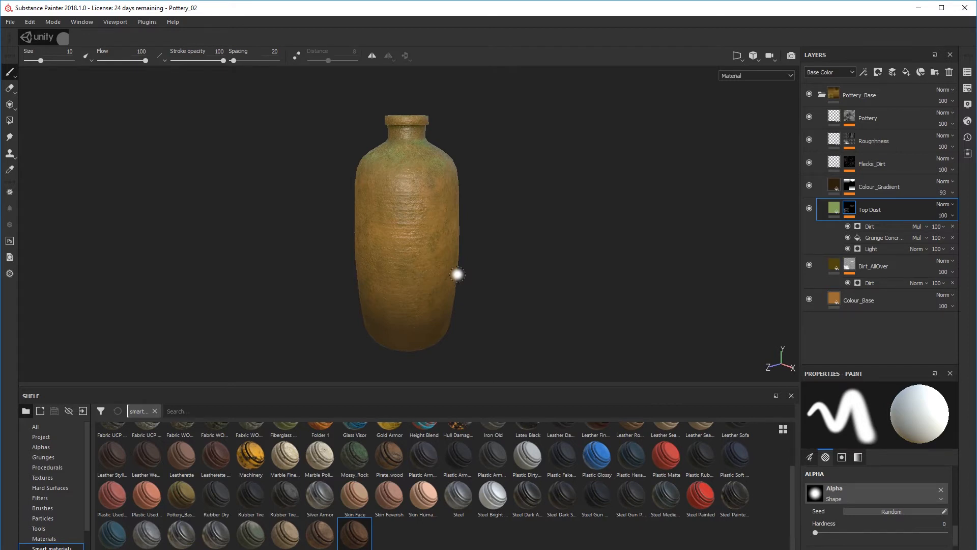
{"action": "middle_click_drag", "start_coordinate": [457, 274], "coordinate": [643, 182], "text": "alt"}
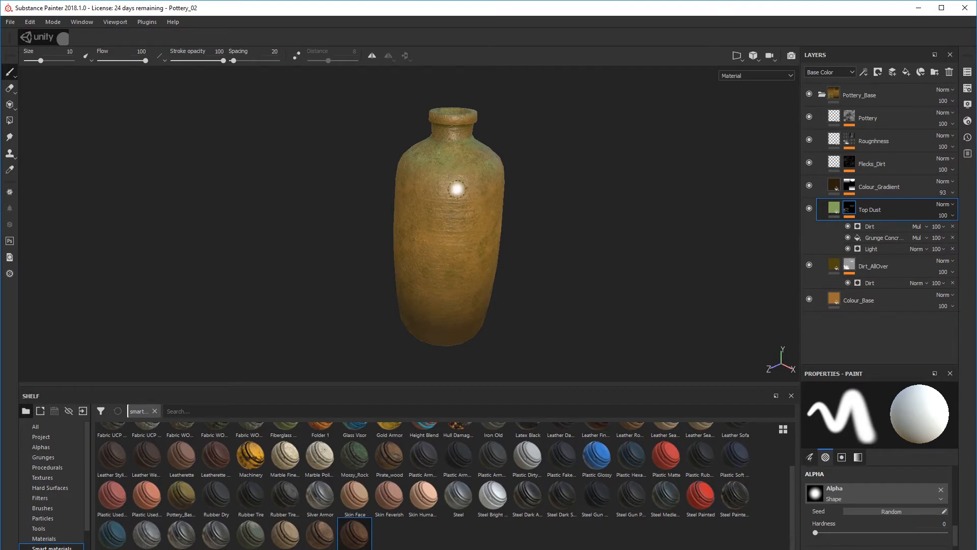
{"action": "left_click_drag", "start_coordinate": [465, 341], "coordinate": [476, 326], "text": "alt"}
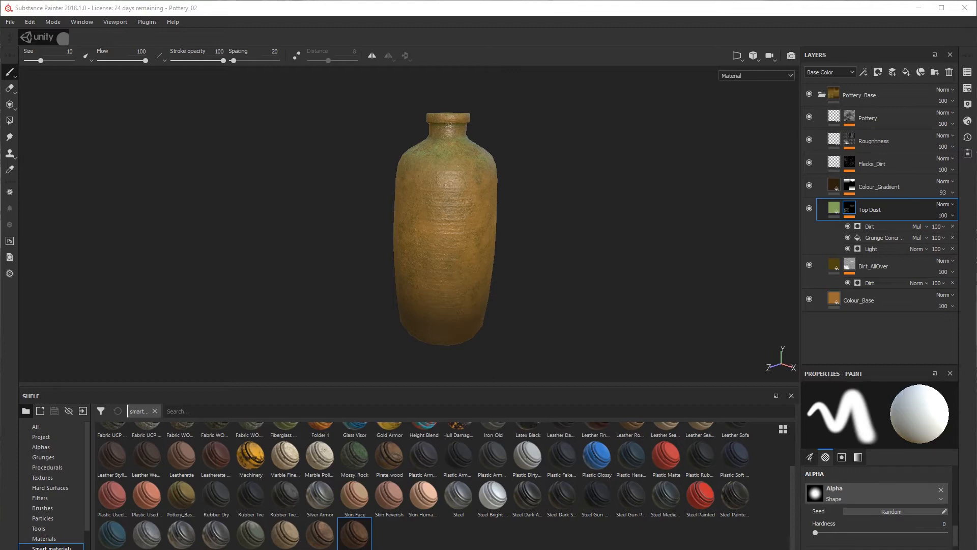
Bring the reference photo ceramic-88197_1280.jpg into view to study the real pottery, and move it away again
{"action": "mouse_move", "coordinate": [0, 76]}
{"action": "left_mouse_down"}
{"action": "mouse_move", "coordinate": [646, 114]}
{"action": "mouse_move", "coordinate": [645, 104]}
{"action": "left_mouse_up"}
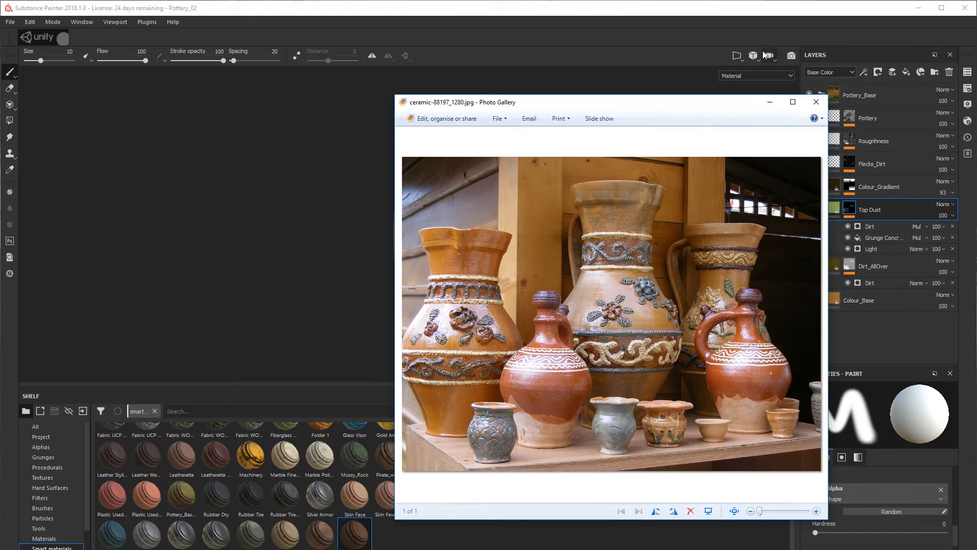
{"action": "mouse_move", "coordinate": [739, 104]}
{"action": "left_mouse_down"}
{"action": "mouse_move", "coordinate": [196, 77]}
{"action": "mouse_move", "coordinate": [0, 98]}
{"action": "left_mouse_up"}
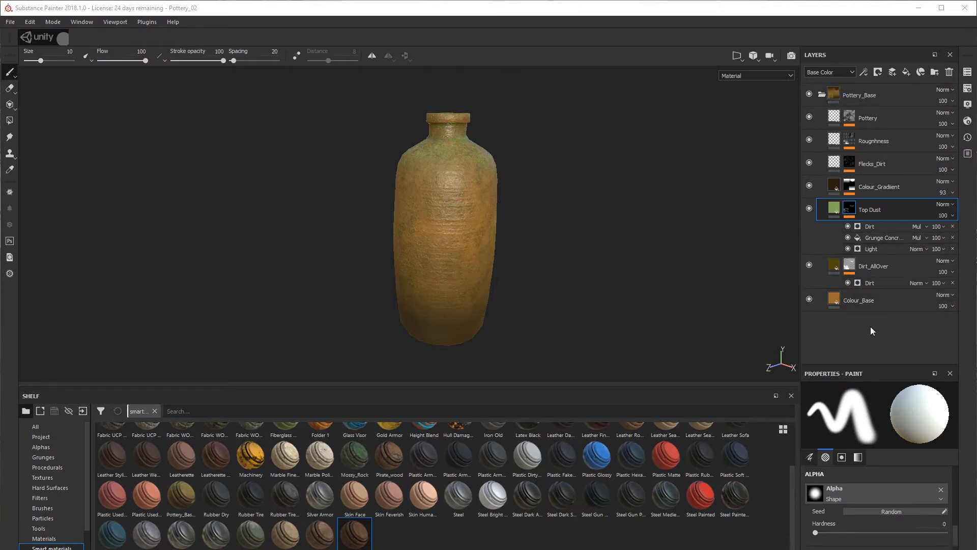
Select all layers from Colour_Base to Pottery, collapse the Pottery_Base group and look over the bottle
{"action": "left_click", "coordinate": [872, 304]}
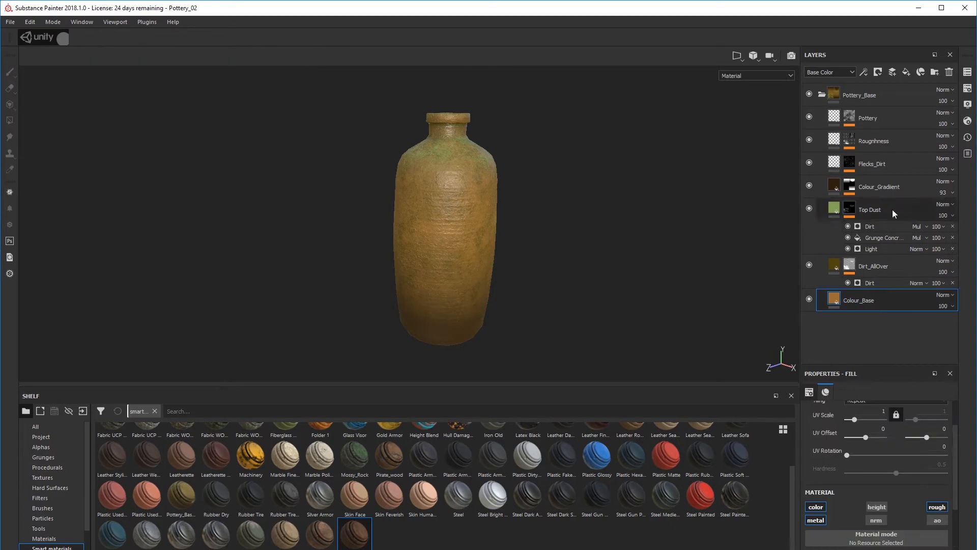
{"action": "left_click", "coordinate": [881, 121], "text": "shift"}
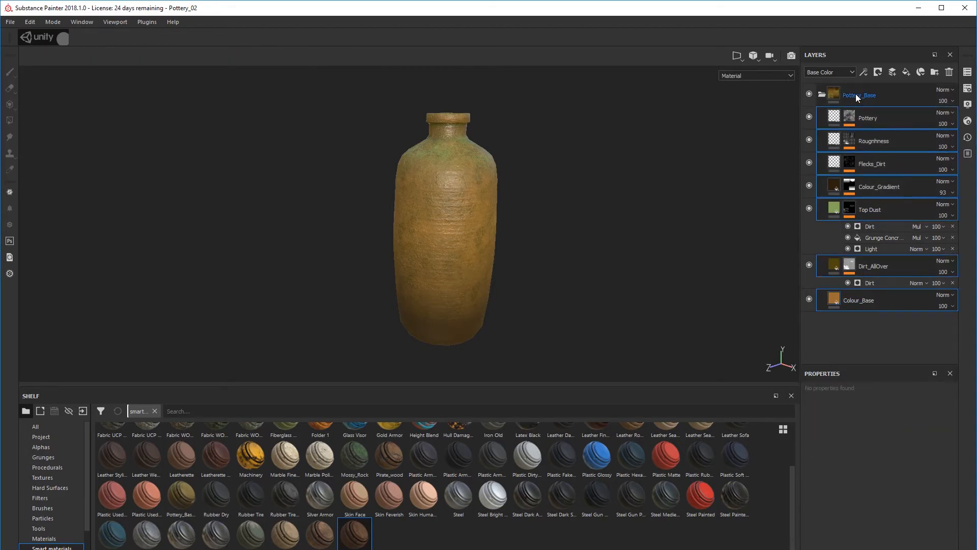
{"action": "left_click", "coordinate": [822, 94]}
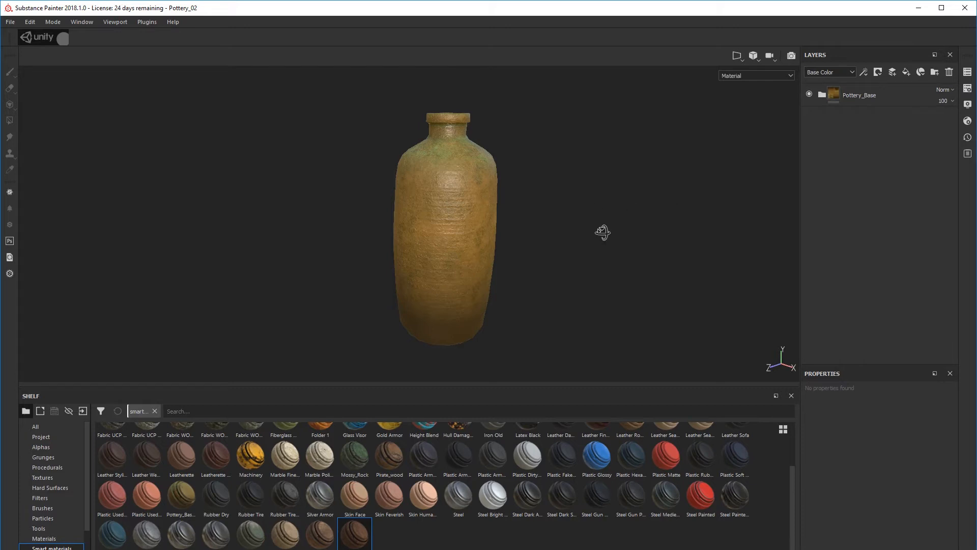
{"action": "left_click_drag", "start_coordinate": [602, 231], "coordinate": [567, 242], "text": "alt"}
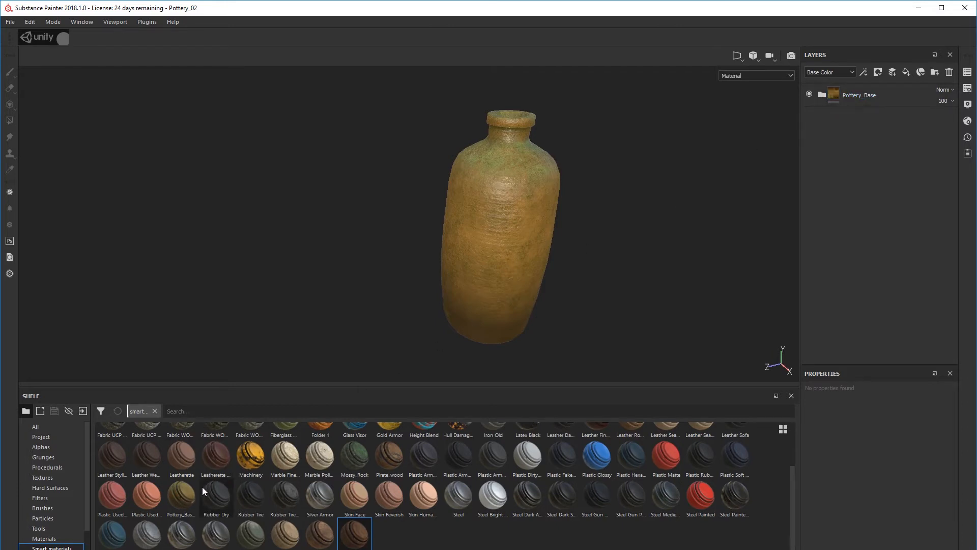
Create a smart material from the Pottery_Base group and delete the duplicate Pottery_Base smart material from the shelf
{"action": "right_click", "coordinate": [838, 98]}
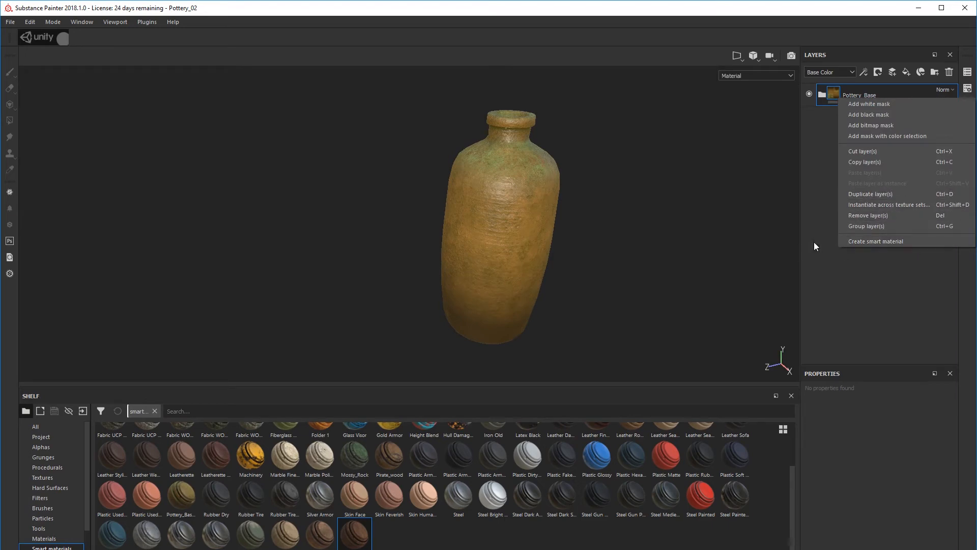
{"action": "left_click", "coordinate": [879, 243]}
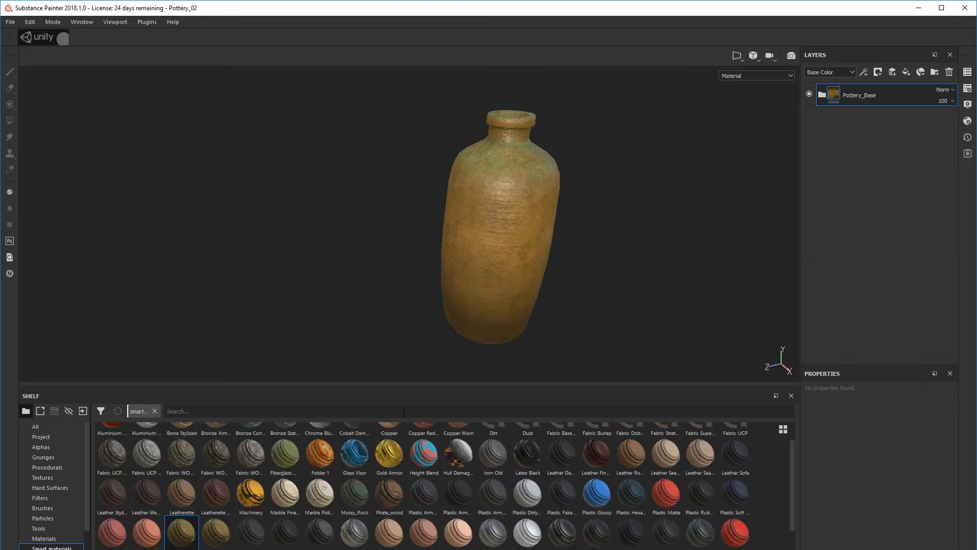
{"action": "right_click", "coordinate": [180, 537]}
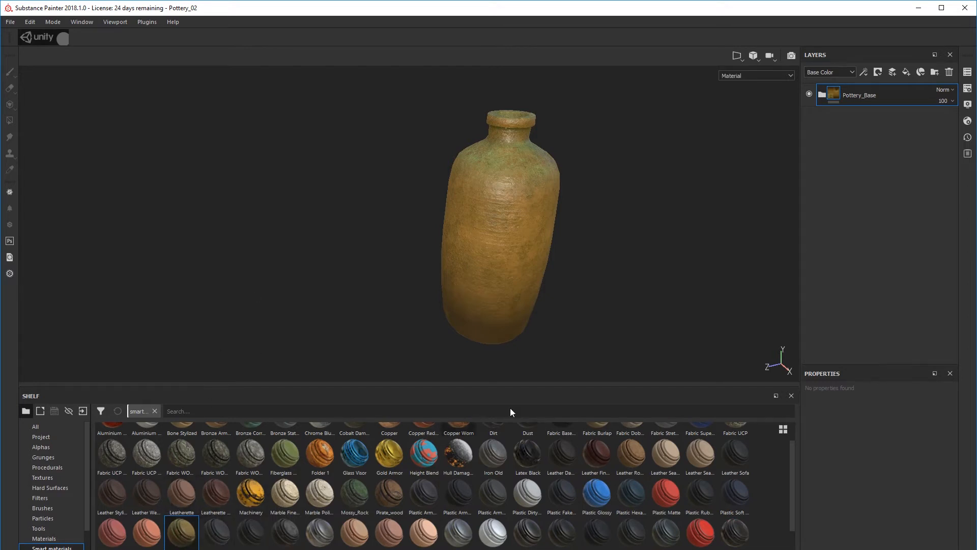
Show the Potter_Bowl texture set beside the bottle and make it the active texture set
{"action": "key", "text": "f"}
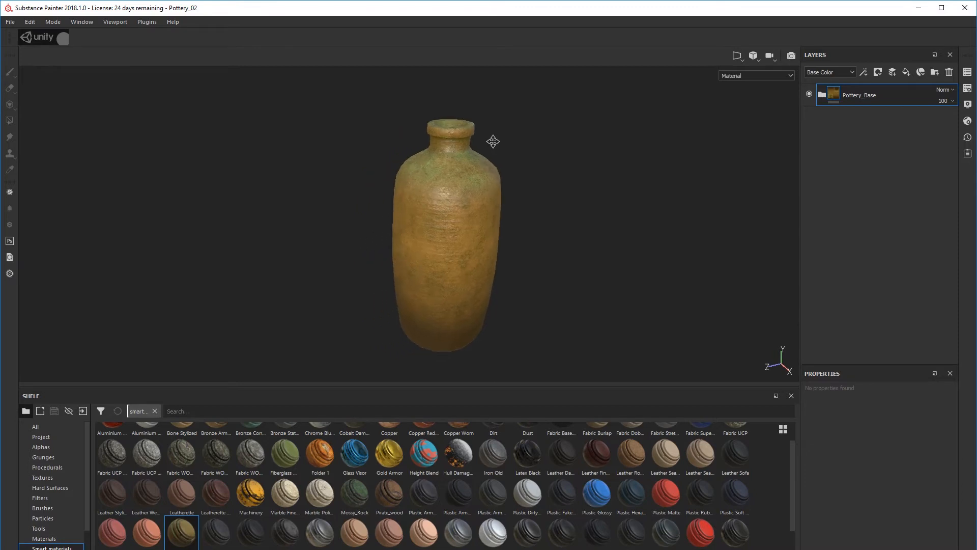
{"action": "left_click", "coordinate": [967, 73]}
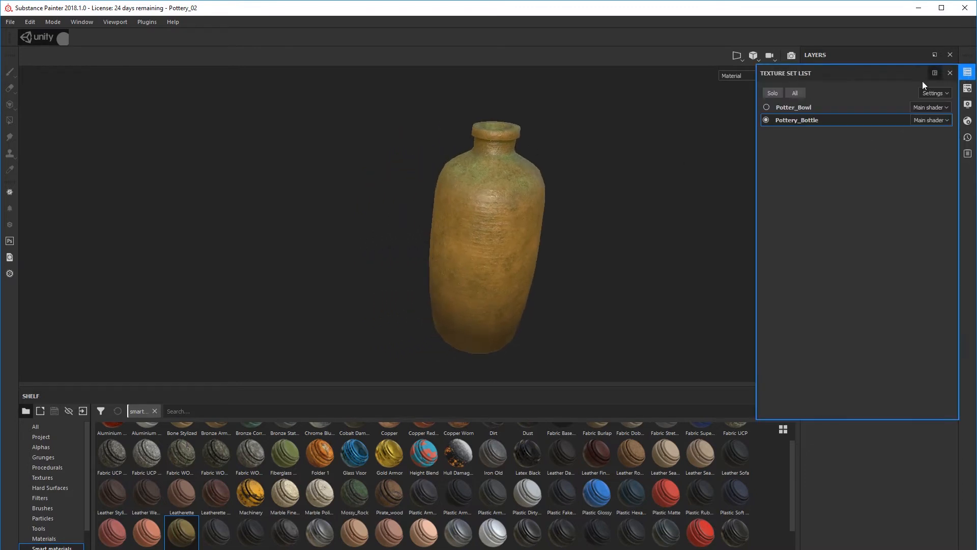
{"action": "left_click", "coordinate": [767, 108]}
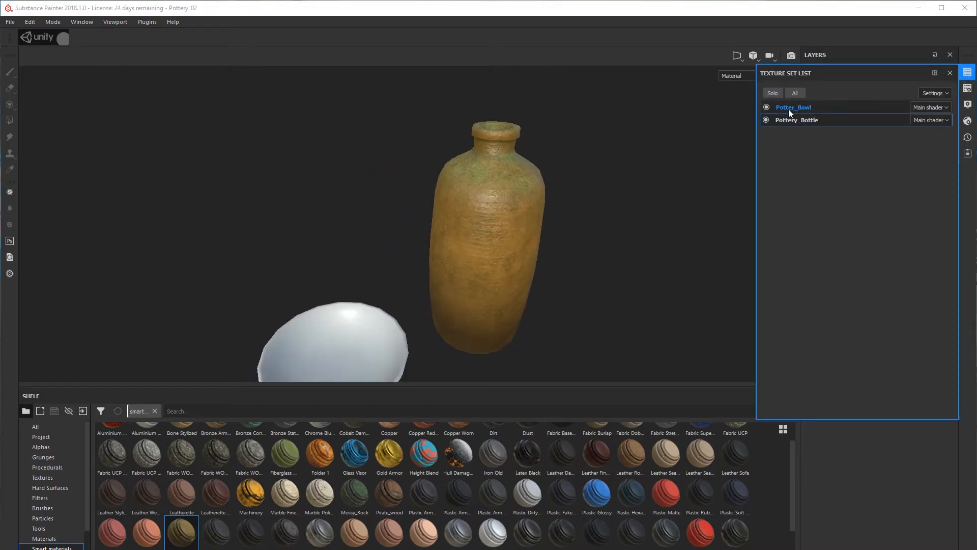
{"action": "left_click", "coordinate": [789, 108]}
{"action": "left_click", "coordinate": [766, 121]}
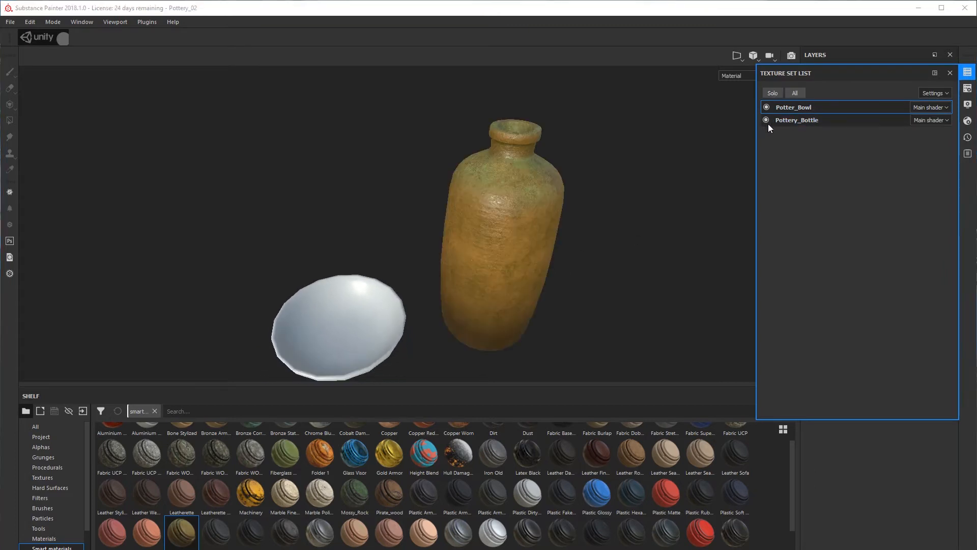
{"action": "mouse_move", "coordinate": [344, 291]}
{"action": "middle_mouse_down", "text": "alt"}
{"action": "mouse_move", "coordinate": [351, 272]}
{"action": "mouse_move", "coordinate": [344, 286]}
{"action": "middle_mouse_up", "text": "alt"}
{"action": "left_click", "coordinate": [949, 72]}
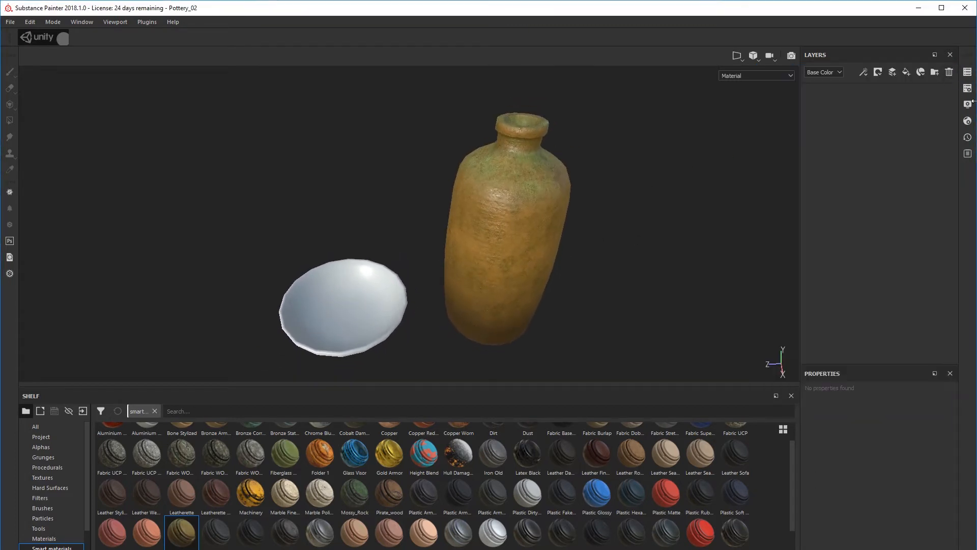
Make Pottery_Bottle the active texture set and collapse its Pottery_Base group
{"action": "left_click", "coordinate": [968, 72]}
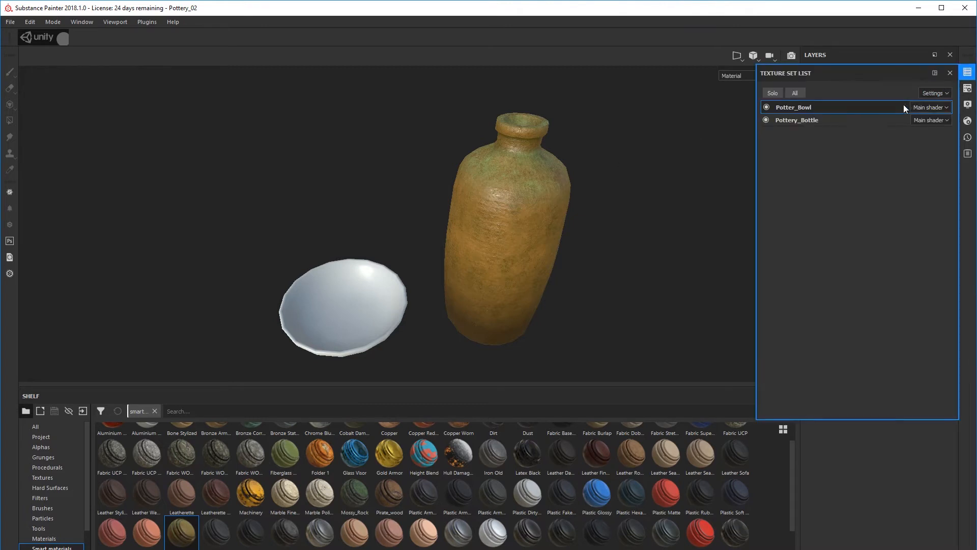
{"action": "left_click", "coordinate": [812, 120]}
{"action": "left_click", "coordinate": [950, 73]}
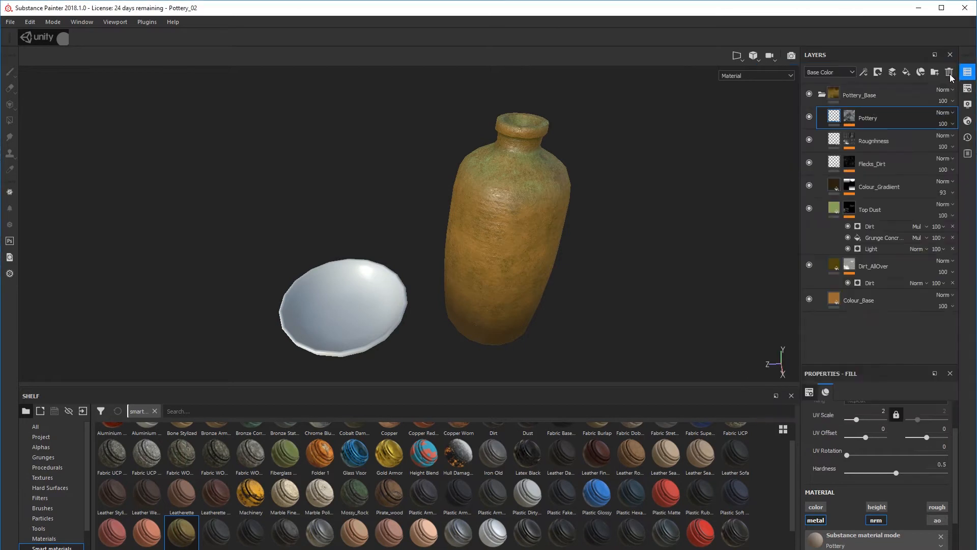
{"action": "left_click", "coordinate": [822, 96]}
Instantiate the Pottery_Base group across texture sets onto Potter_Bowl
{"action": "right_click", "coordinate": [905, 90]}
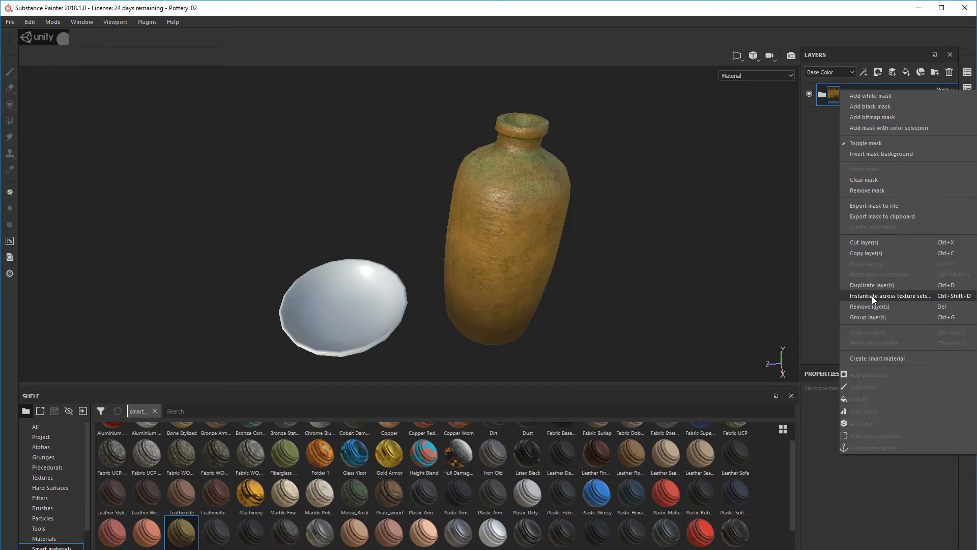
{"action": "left_click", "coordinate": [929, 298]}
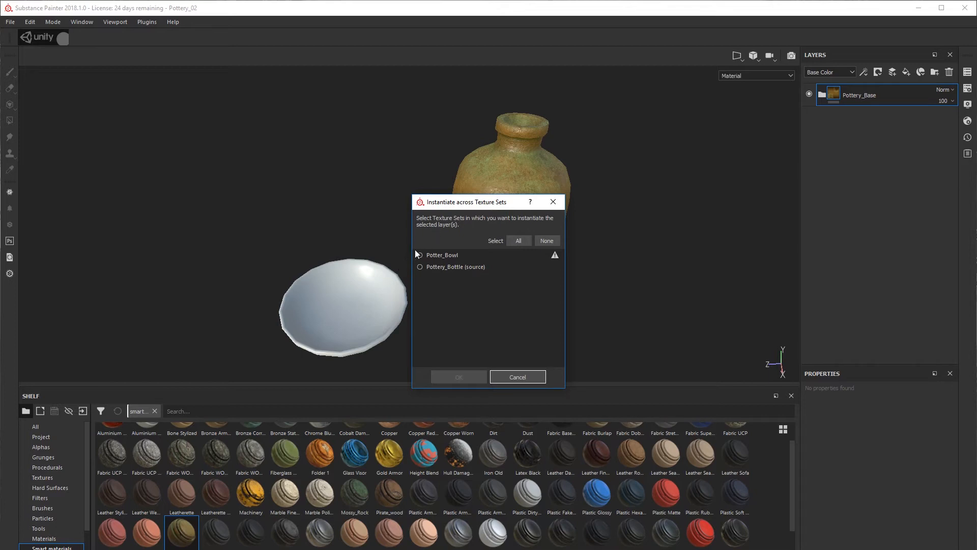
{"action": "left_click", "coordinate": [433, 256]}
{"action": "left_click", "coordinate": [422, 254]}
{"action": "left_click", "coordinate": [472, 375]}
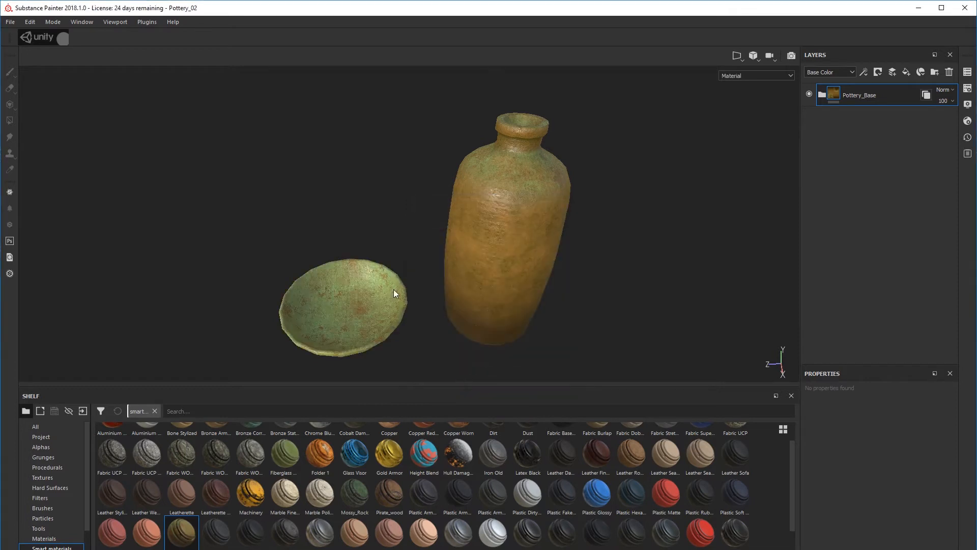
Inspect the shared material on the bowl and bottle and check the Pottery_Base instance in the Potter_Bowl texture set
{"action": "left_click_drag", "start_coordinate": [393, 289], "coordinate": [429, 296], "text": "alt"}
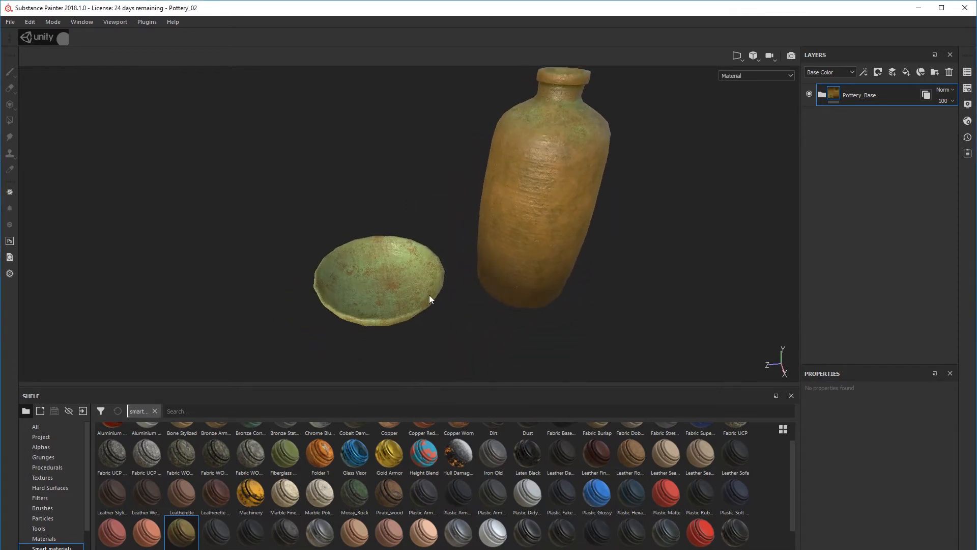
{"action": "scroll", "coordinate": [432, 280], "scroll_direction": "down", "scroll_amount": 2}
{"action": "scroll", "coordinate": [432, 279], "scroll_direction": "up", "scroll_amount": 4}
{"action": "middle_click_drag", "start_coordinate": [561, 126], "coordinate": [533, 161], "text": "alt"}
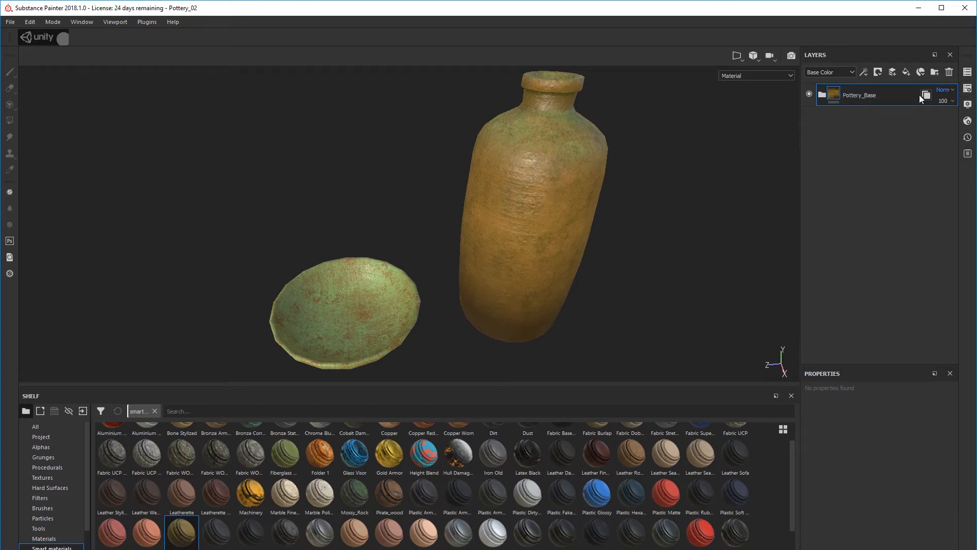
{"action": "left_click", "coordinate": [967, 71]}
{"action": "left_click", "coordinate": [813, 106]}
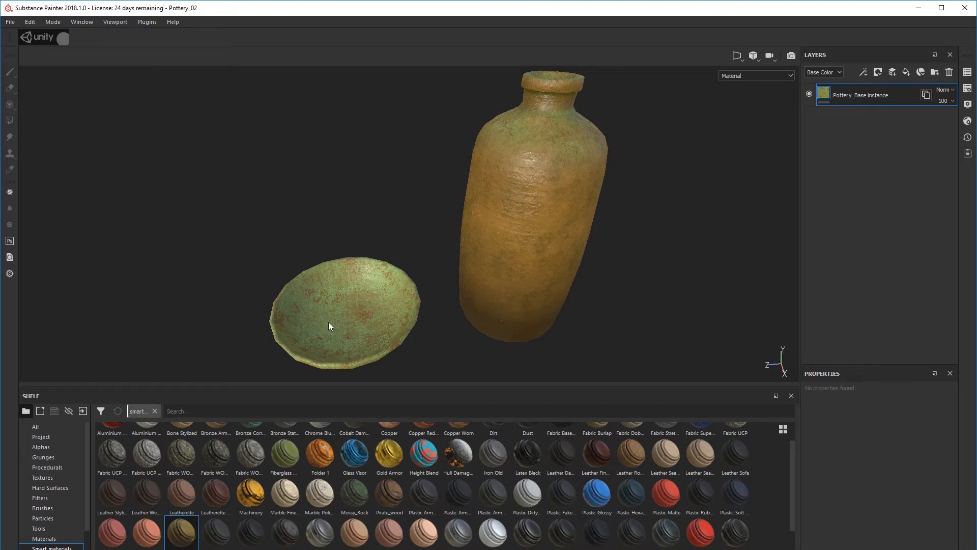
Return to the Pottery_Bottle texture set, select the Top Dust mask and study the green dust on bowl and bottle
{"action": "left_click", "coordinate": [973, 72]}
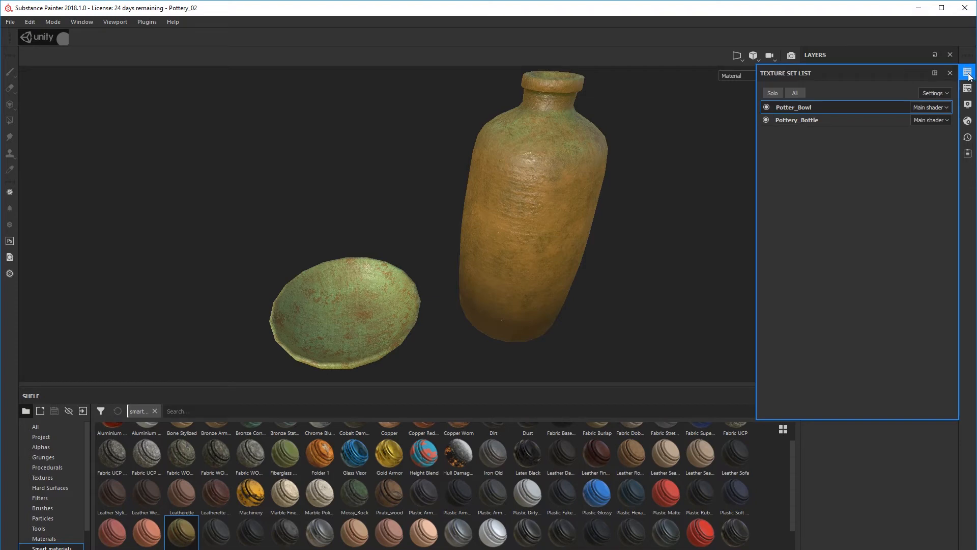
{"action": "left_click", "coordinate": [808, 119]}
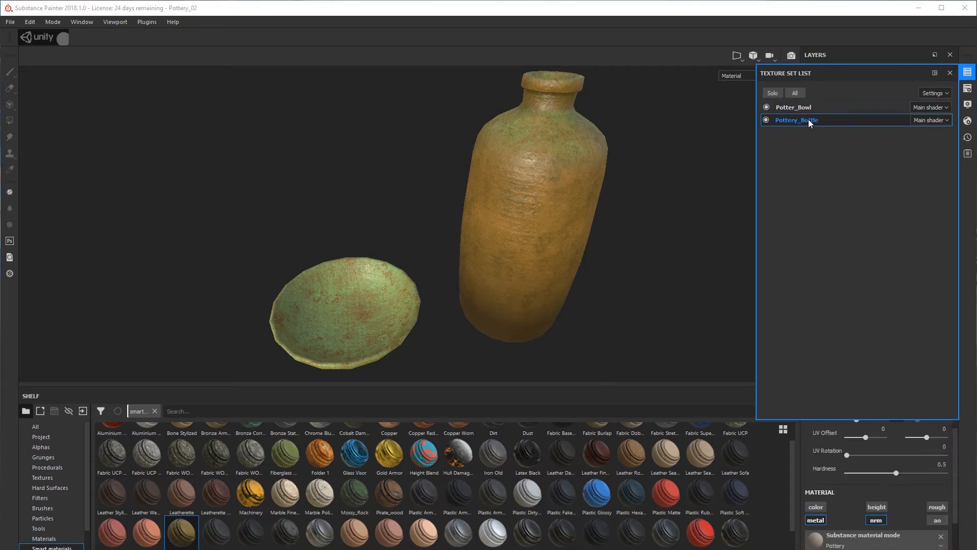
{"action": "left_click", "coordinate": [950, 72]}
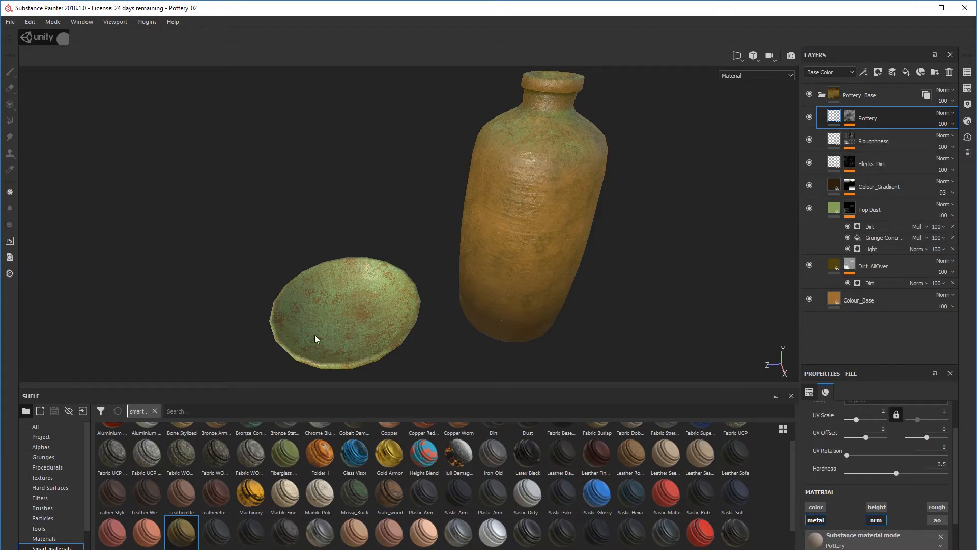
{"action": "left_click", "coordinate": [888, 211]}
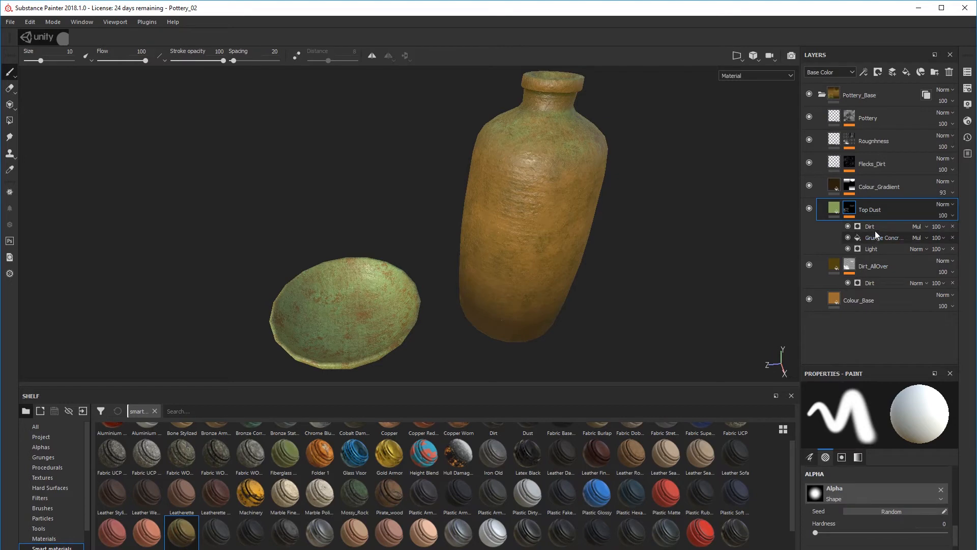
{"action": "left_click_drag", "start_coordinate": [479, 262], "coordinate": [474, 222], "text": "alt"}
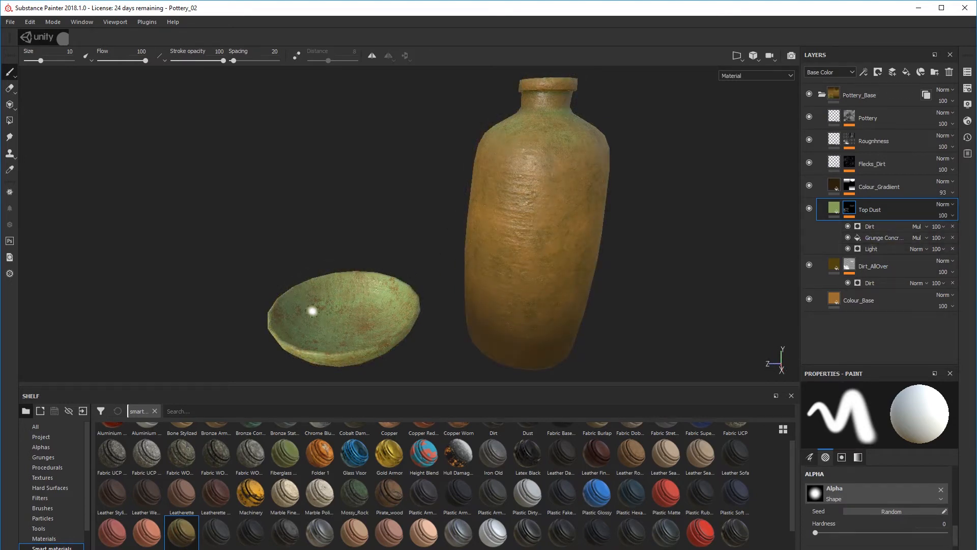
{"action": "mouse_move", "coordinate": [324, 341]}
{"action": "left_mouse_down", "text": "alt"}
{"action": "mouse_move", "coordinate": [386, 330]}
{"action": "mouse_move", "coordinate": [403, 344]}
{"action": "mouse_move", "coordinate": [427, 295]}
{"action": "mouse_move", "coordinate": [417, 314]}
{"action": "mouse_move", "coordinate": [299, 306]}
{"action": "left_mouse_up", "text": "alt"}
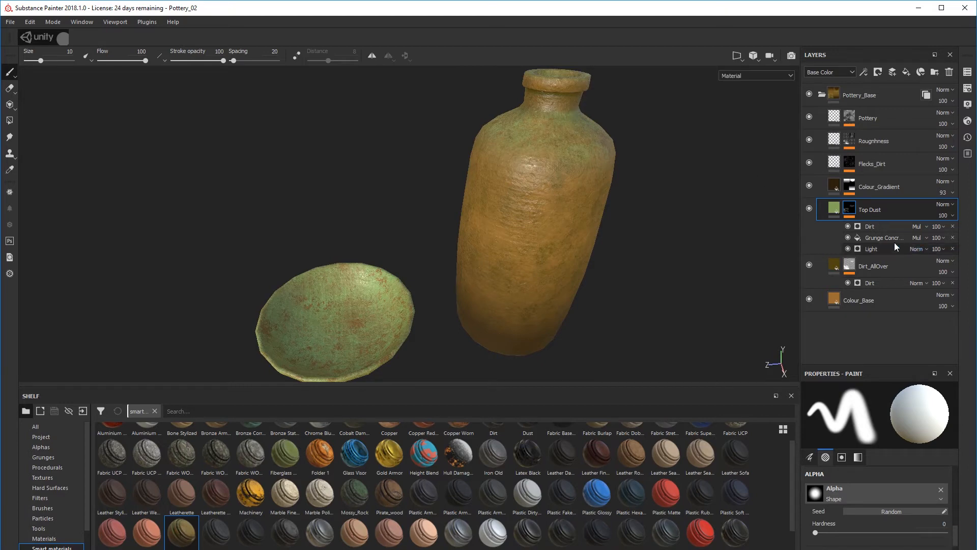
Try a darker green base color (R 0.138, G 0.240, B 0.039) on the Top Dust layer and undo it
{"action": "left_click", "coordinate": [829, 209]}
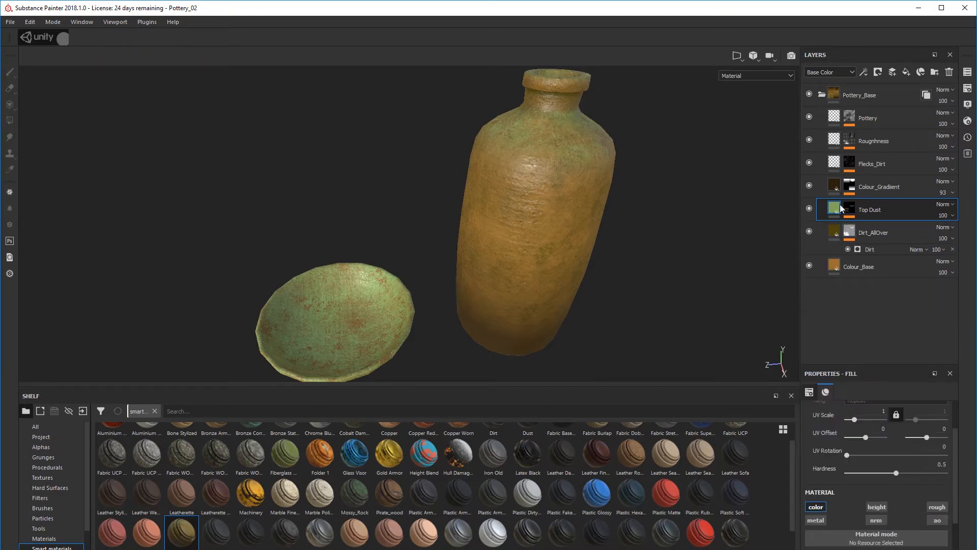
{"action": "scroll", "coordinate": [836, 509], "scroll_direction": "up", "scroll_amount": 2}
{"action": "left_click", "coordinate": [840, 501]}
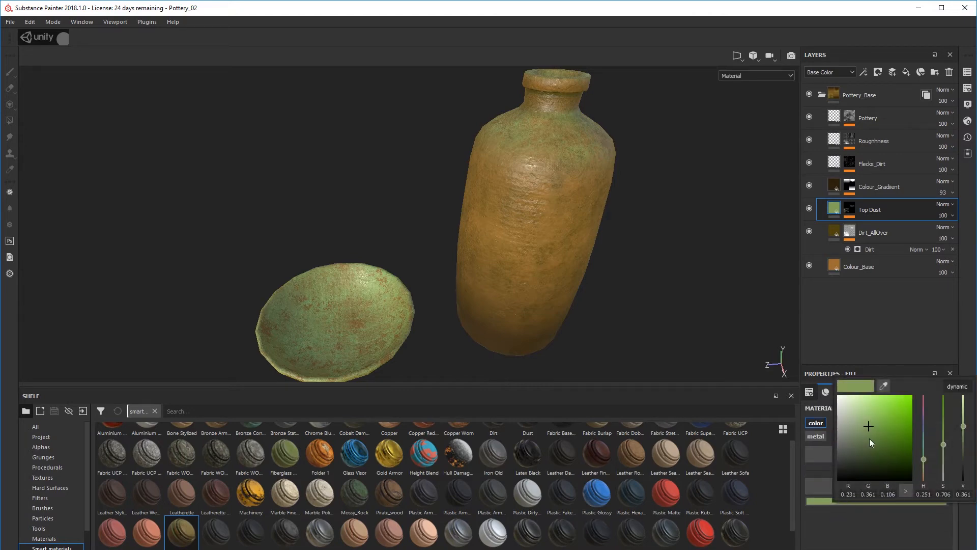
{"action": "mouse_move", "coordinate": [869, 438]}
{"action": "left_mouse_down"}
{"action": "mouse_move", "coordinate": [908, 404]}
{"action": "mouse_move", "coordinate": [872, 454]}
{"action": "mouse_move", "coordinate": [882, 402]}
{"action": "mouse_move", "coordinate": [895, 387]}
{"action": "mouse_move", "coordinate": [856, 473]}
{"action": "mouse_move", "coordinate": [899, 438]}
{"action": "mouse_move", "coordinate": [879, 435]}
{"action": "left_mouse_up"}
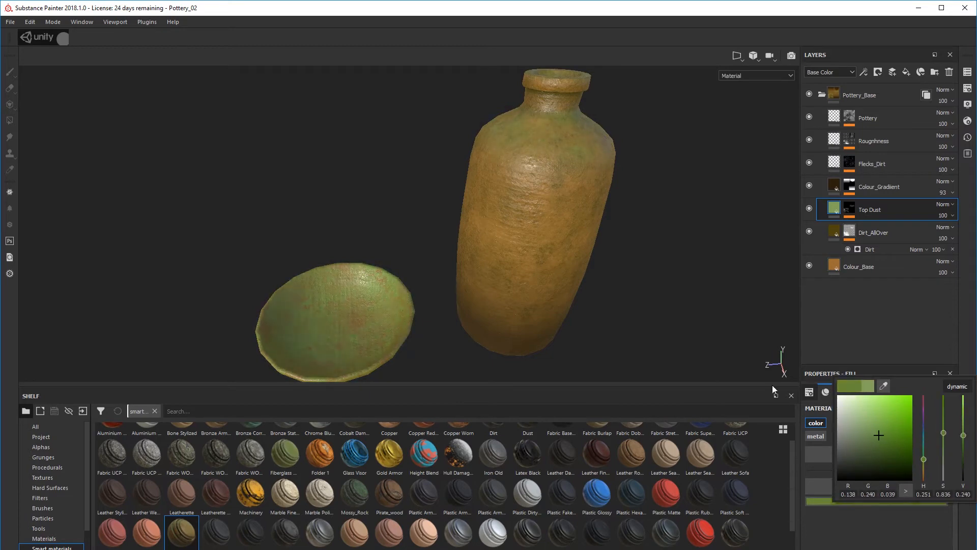
{"action": "key", "text": "ctrl+z"}
{"action": "left_click", "coordinate": [821, 454]}
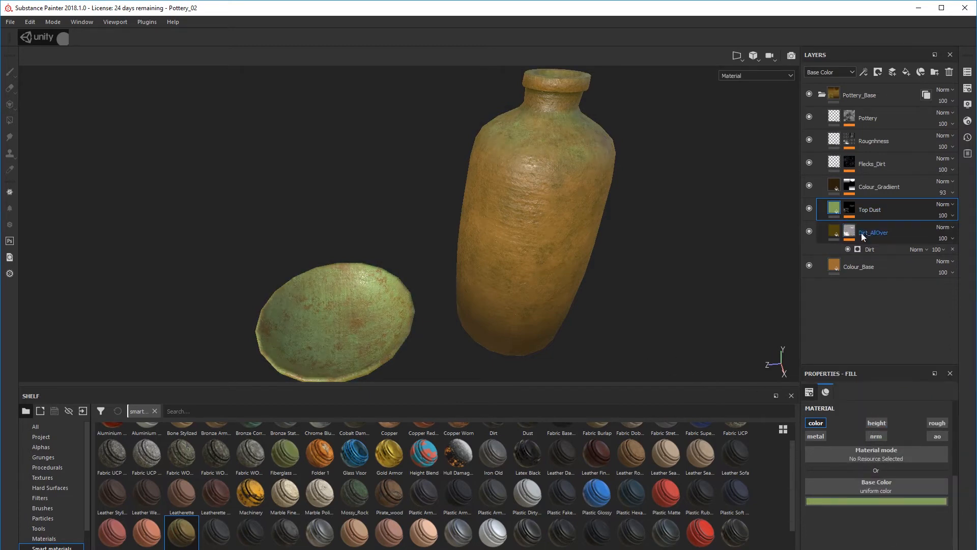
Try a balance of 0.19 on the Grunge Concrete Old fill in the Top Dust mask and undo it
{"action": "left_click", "coordinate": [849, 208]}
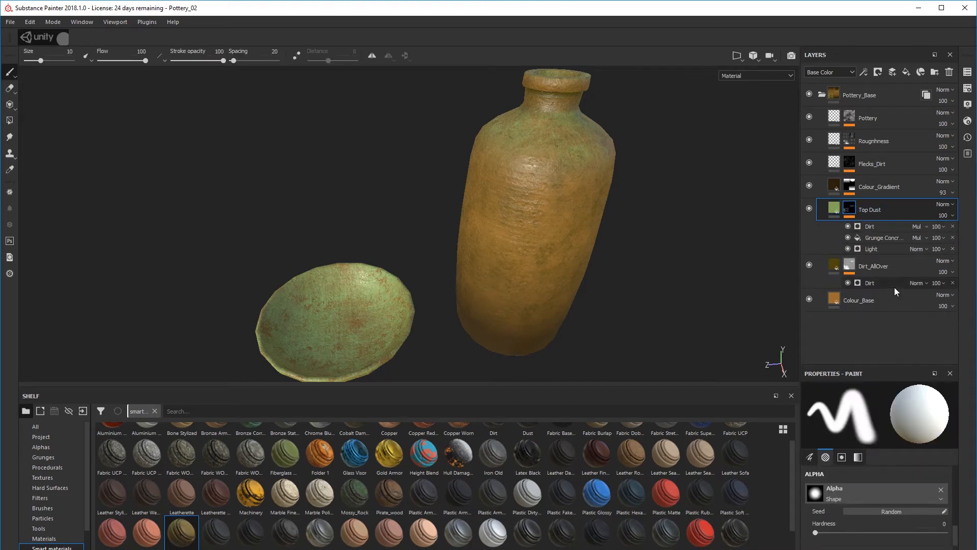
{"action": "left_click", "coordinate": [884, 237]}
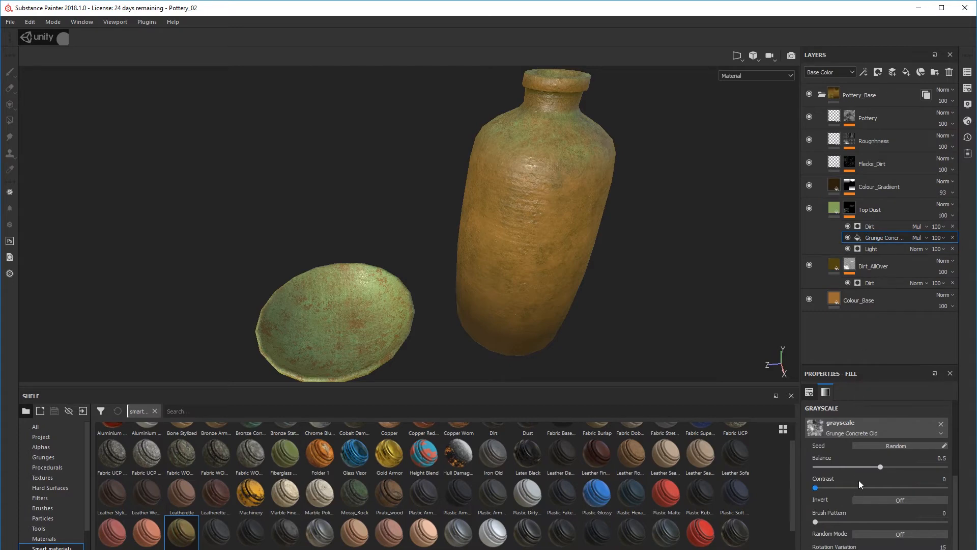
{"action": "left_click_drag", "start_coordinate": [878, 467], "coordinate": [840, 466]}
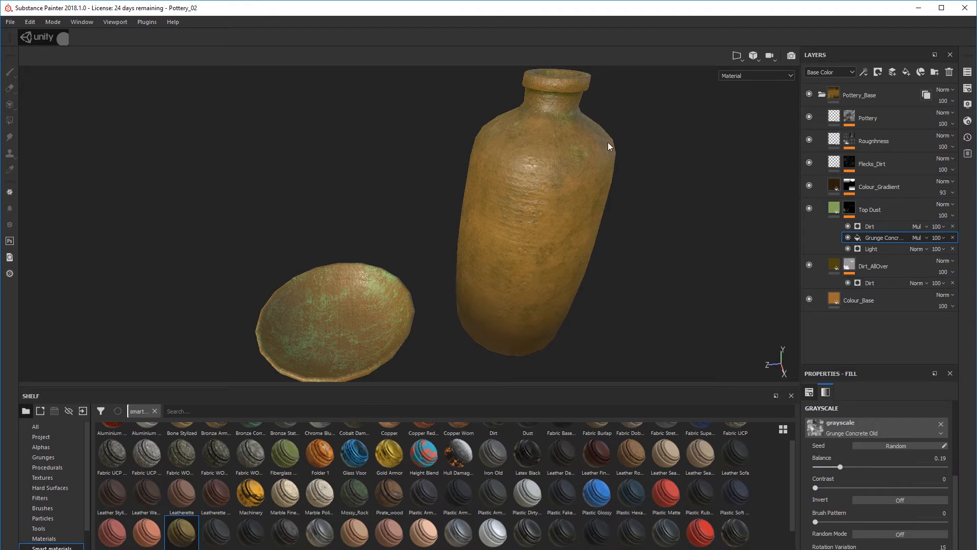
{"action": "mouse_move", "coordinate": [515, 292]}
{"action": "left_mouse_down", "text": "alt"}
{"action": "mouse_move", "coordinate": [515, 267]}
{"action": "mouse_move", "coordinate": [524, 276]}
{"action": "left_mouse_up", "text": "alt"}
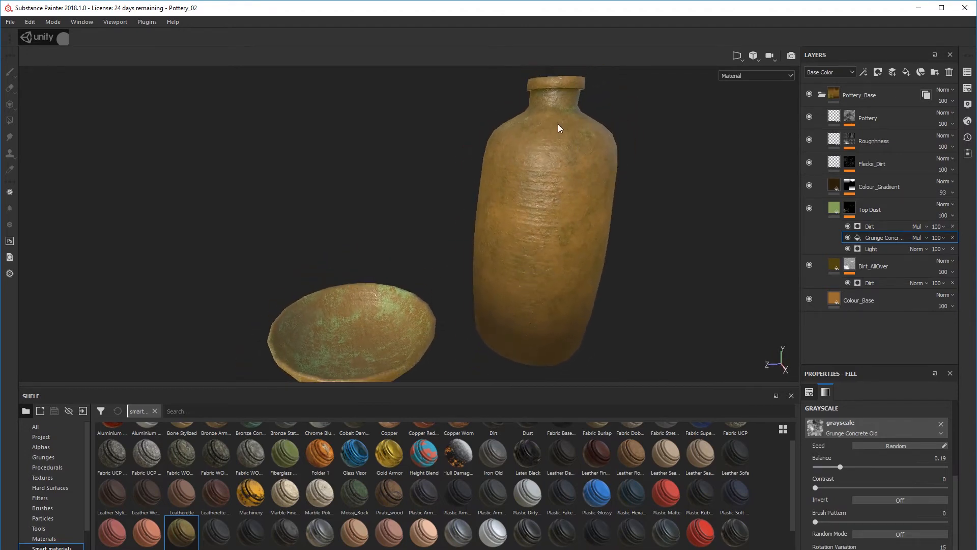
{"action": "key", "text": "ctrl+z"}
{"action": "left_click_drag", "start_coordinate": [462, 246], "coordinate": [463, 271], "text": "alt"}
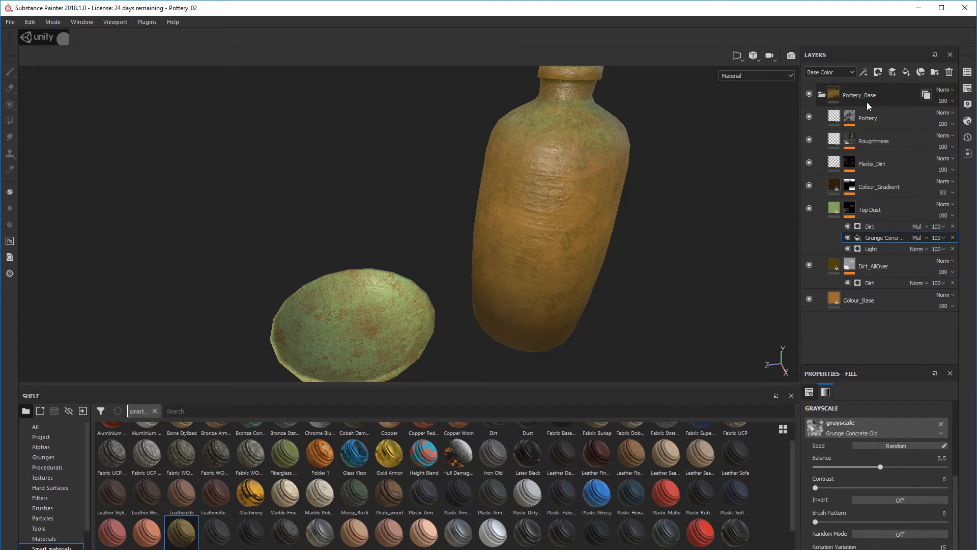
Switch to the Potter_Bowl texture set and delete its Pottery_Base instance layer
{"action": "left_click", "coordinate": [820, 95]}
{"action": "left_click", "coordinate": [967, 71]}
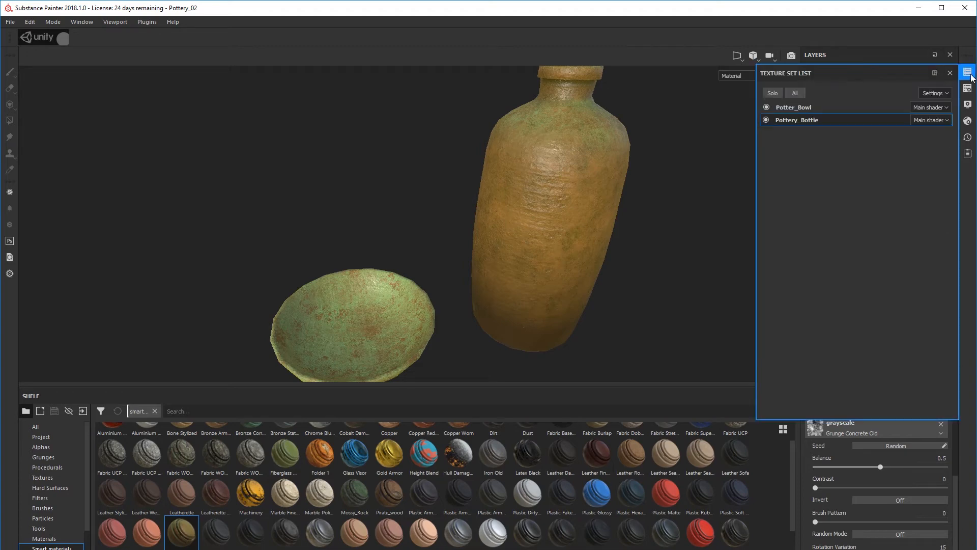
{"action": "left_click", "coordinate": [801, 108]}
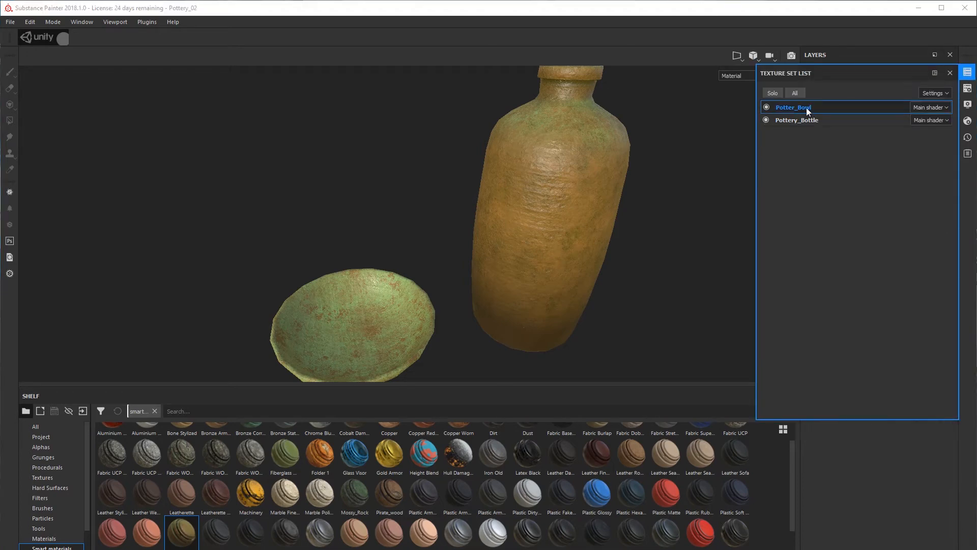
{"action": "left_click", "coordinate": [967, 72]}
{"action": "left_click", "coordinate": [855, 95]}
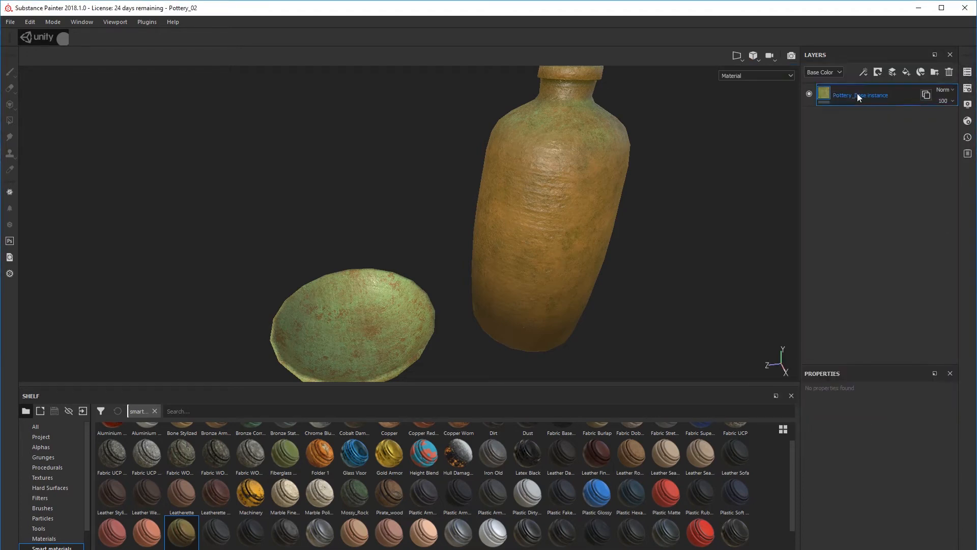
{"action": "key", "text": "Delete"}
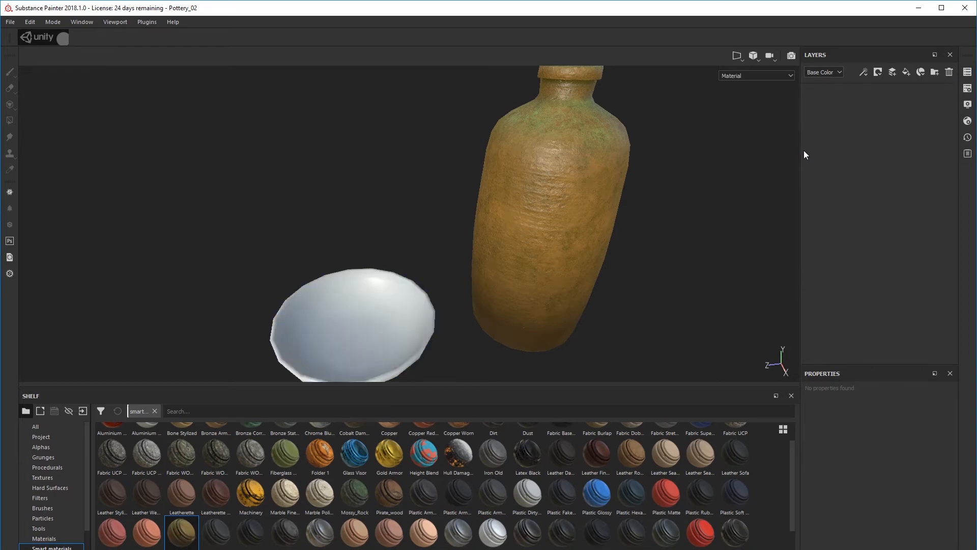
Add the Pottery_Base smart material to the bowl's empty layer stack and expand its group
{"action": "left_click_drag", "start_coordinate": [180, 532], "coordinate": [855, 202]}
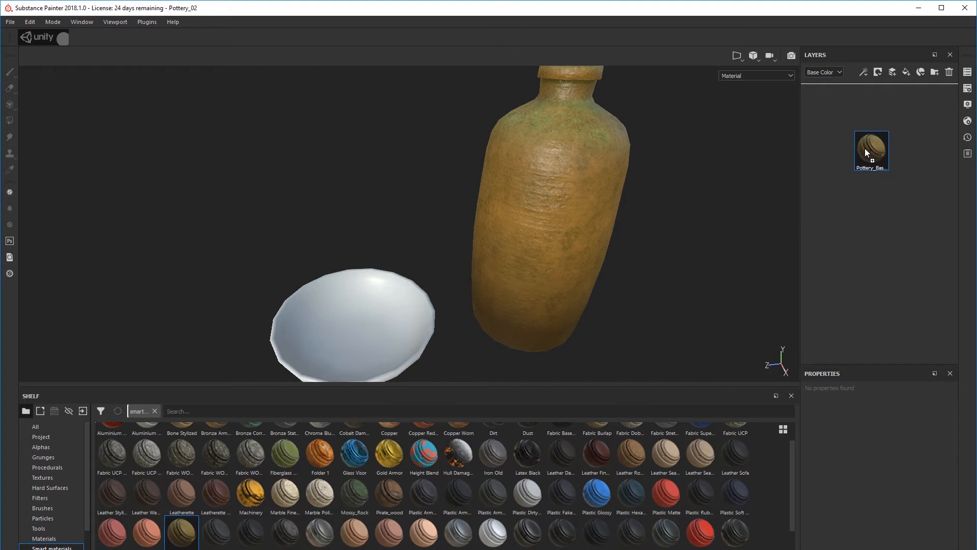
{"action": "left_click_drag", "start_coordinate": [865, 148], "coordinate": [866, 147]}
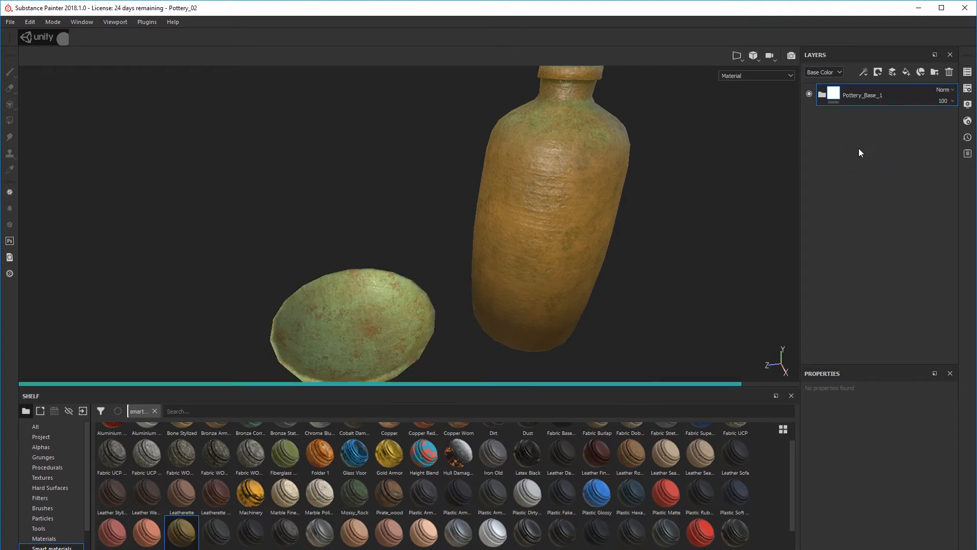
{"action": "left_click", "coordinate": [822, 94]}
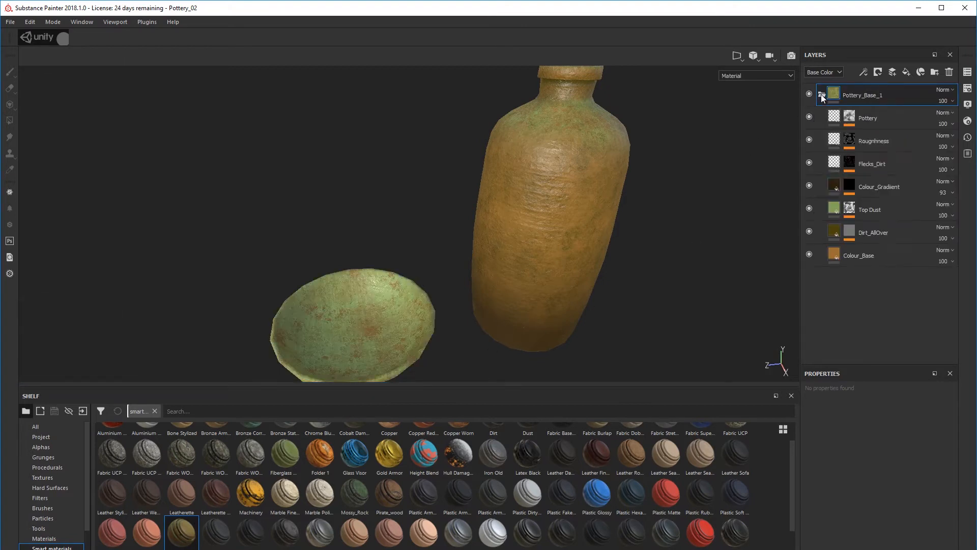
Set the balance of the Grunge Concrete Old fill in the bowl's Top Dust mask to 0.3
{"action": "left_click", "coordinate": [836, 213]}
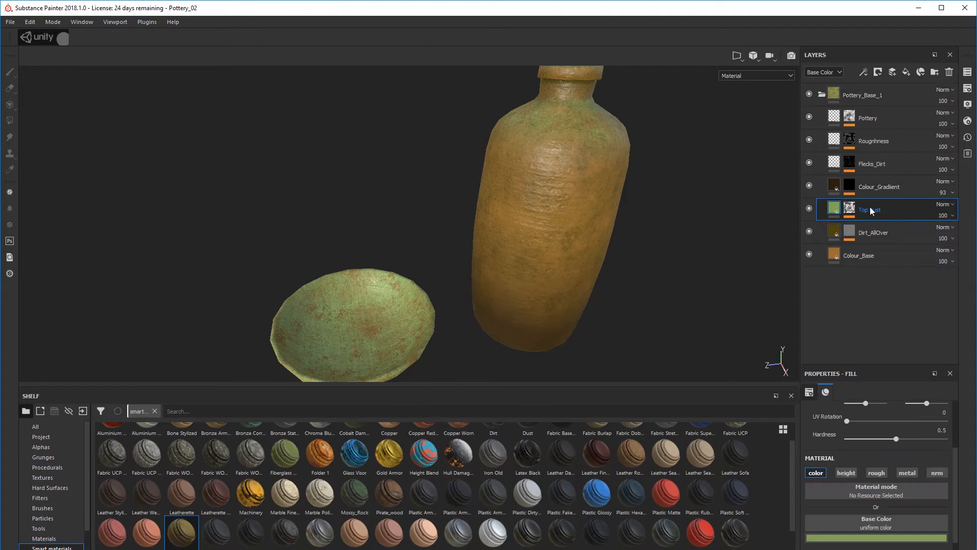
{"action": "middle_click_drag", "start_coordinate": [453, 258], "coordinate": [469, 242], "text": "alt"}
{"action": "left_click_drag", "start_coordinate": [461, 289], "coordinate": [446, 271], "text": "alt"}
{"action": "left_click", "coordinate": [850, 208]}
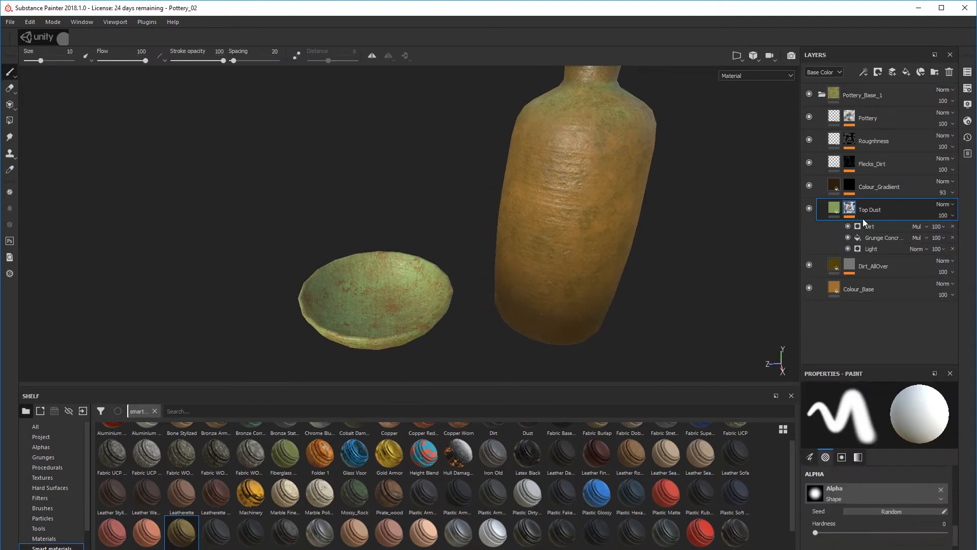
{"action": "left_click", "coordinate": [875, 238]}
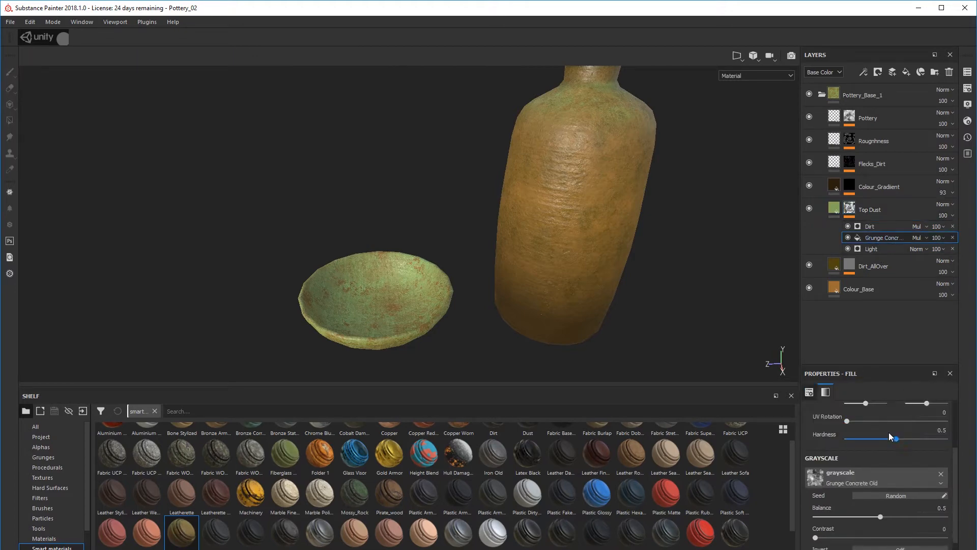
{"action": "left_click_drag", "start_coordinate": [880, 516], "coordinate": [884, 517]}
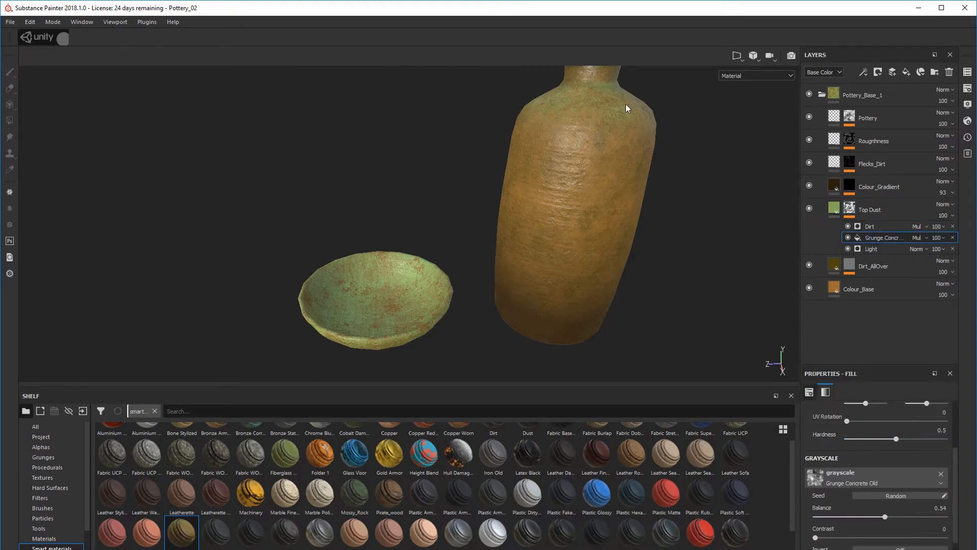
{"action": "left_click_drag", "start_coordinate": [575, 146], "coordinate": [551, 243], "text": "alt"}
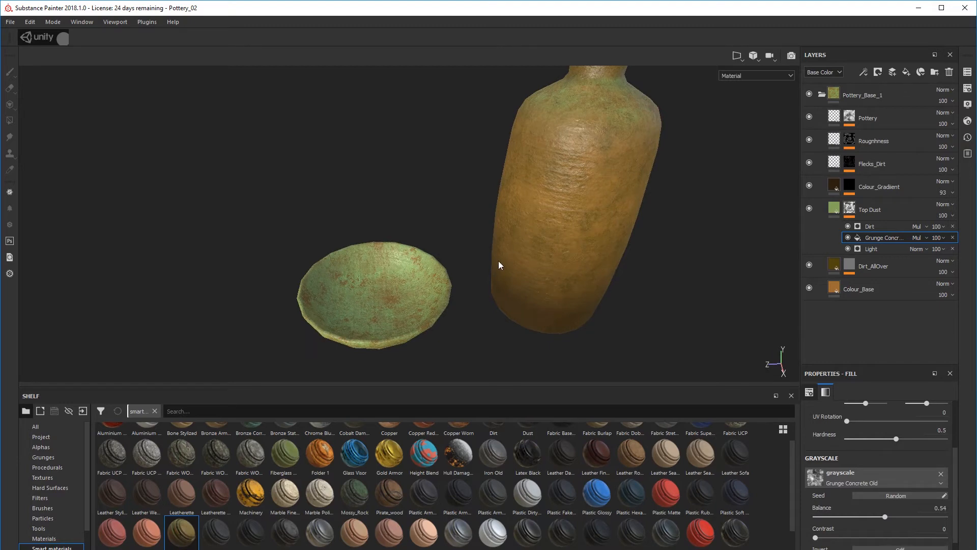
{"action": "scroll", "coordinate": [503, 257], "scroll_direction": "down", "scroll_amount": 3}
{"action": "middle_click_drag", "start_coordinate": [527, 236], "coordinate": [505, 259], "text": "alt"}
{"action": "left_click_drag", "start_coordinate": [517, 271], "coordinate": [521, 266], "text": "alt"}
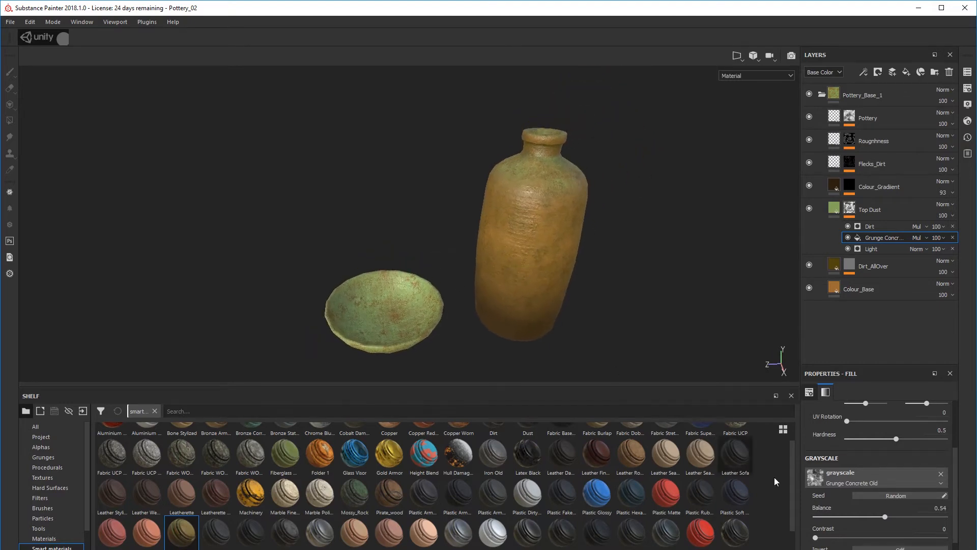
{"action": "left_click_drag", "start_coordinate": [884, 516], "coordinate": [815, 537]}
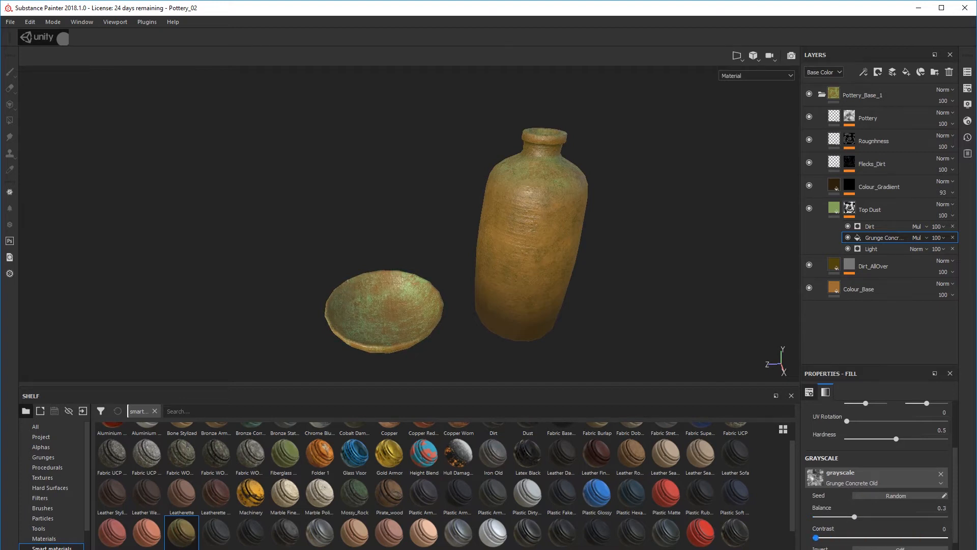
{"action": "middle_click_drag", "start_coordinate": [400, 297], "coordinate": [429, 285]}
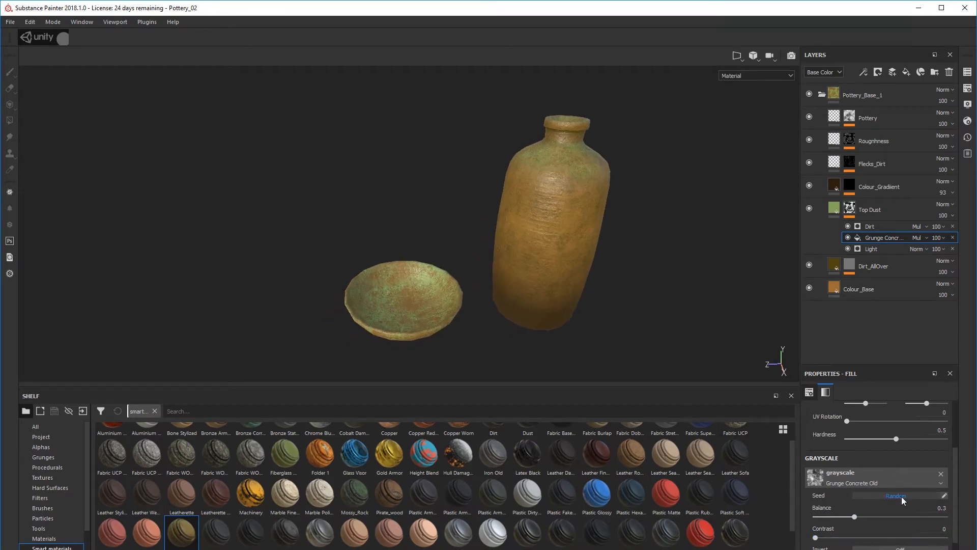
{"action": "scroll", "coordinate": [897, 499], "scroll_direction": "down", "scroll_amount": 2}
{"action": "scroll", "coordinate": [897, 502], "scroll_direction": "down", "scroll_amount": 1}
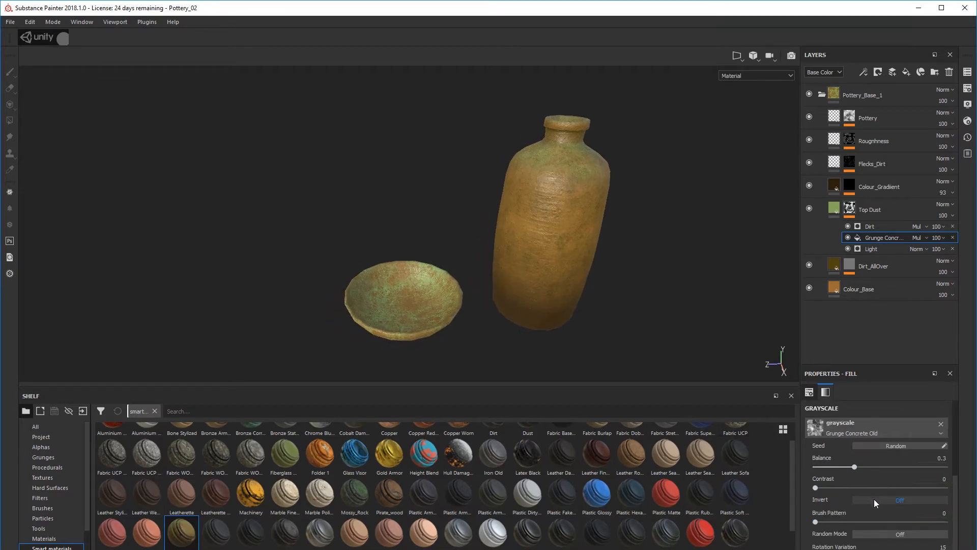
{"action": "scroll", "coordinate": [855, 502], "scroll_direction": "up", "scroll_amount": 7}
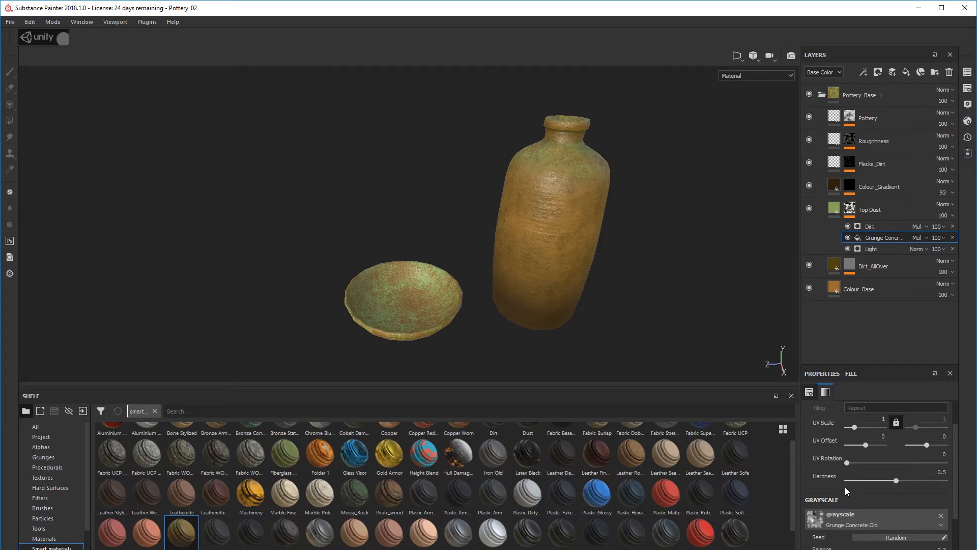
{"action": "scroll", "coordinate": [845, 486], "scroll_direction": "down", "scroll_amount": 5}
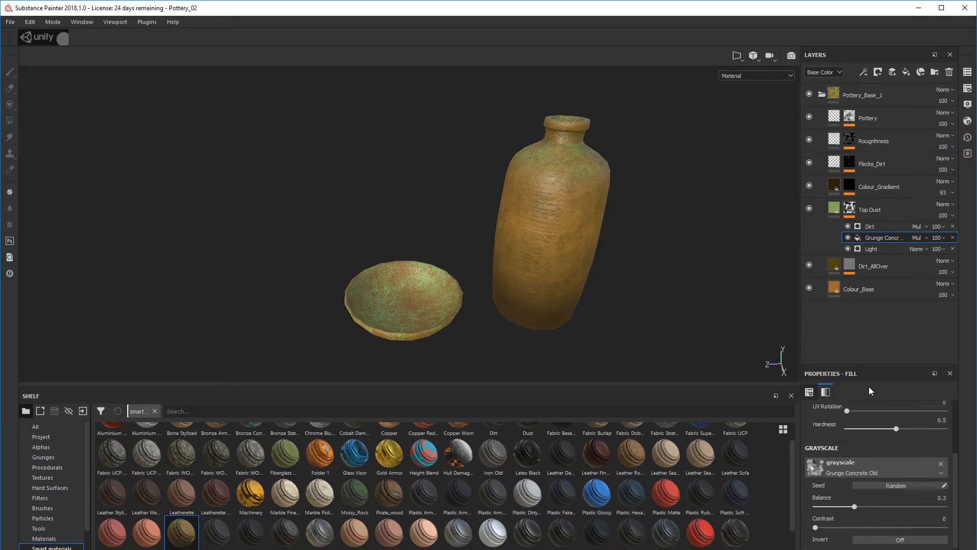
Change the base color of the bowl's Top Dust layer to a slightly darker green
{"action": "left_click", "coordinate": [835, 212]}
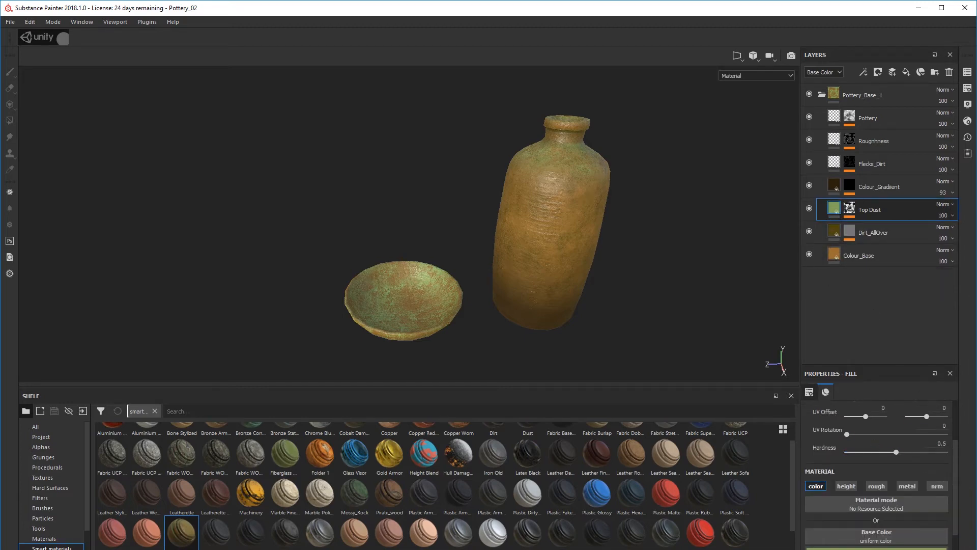
{"action": "left_click", "coordinate": [884, 548]}
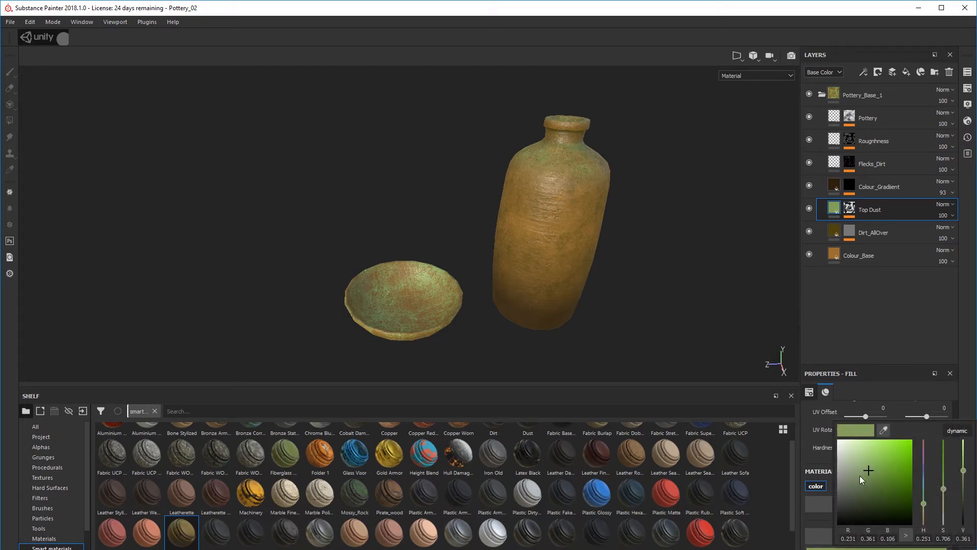
{"action": "left_click_drag", "start_coordinate": [868, 471], "coordinate": [869, 477]}
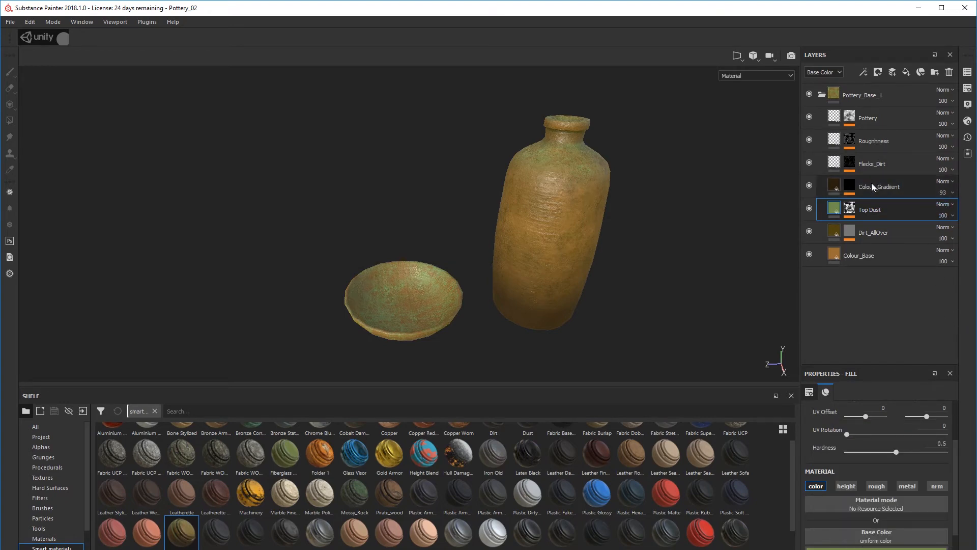
Lower the opacity of the bowl's Top Dust layer to 65
{"action": "left_click", "coordinate": [951, 215]}
{"action": "mouse_move", "coordinate": [974, 235]}
{"action": "left_mouse_down"}
{"action": "mouse_move", "coordinate": [940, 239]}
{"action": "mouse_move", "coordinate": [965, 242]}
{"action": "left_mouse_up"}
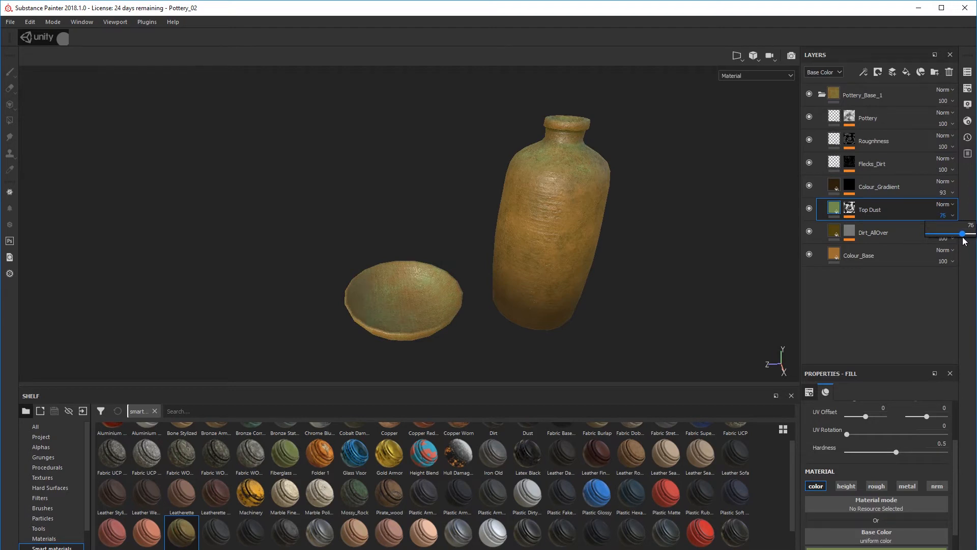
{"action": "left_click_drag", "start_coordinate": [965, 241], "coordinate": [965, 242]}
{"action": "mouse_move", "coordinate": [961, 237]}
{"action": "left_mouse_down"}
{"action": "mouse_move", "coordinate": [941, 236]}
{"action": "mouse_move", "coordinate": [959, 235]}
{"action": "left_mouse_up"}
Try a higher contrast and a lower balance on the 3D Linear Gradient generator in the bowl's Colour_Gradient mask
{"action": "mouse_move", "coordinate": [493, 303]}
{"action": "left_mouse_down", "text": "alt"}
{"action": "mouse_move", "coordinate": [482, 338]}
{"action": "mouse_move", "coordinate": [484, 285]}
{"action": "left_mouse_up", "text": "alt"}
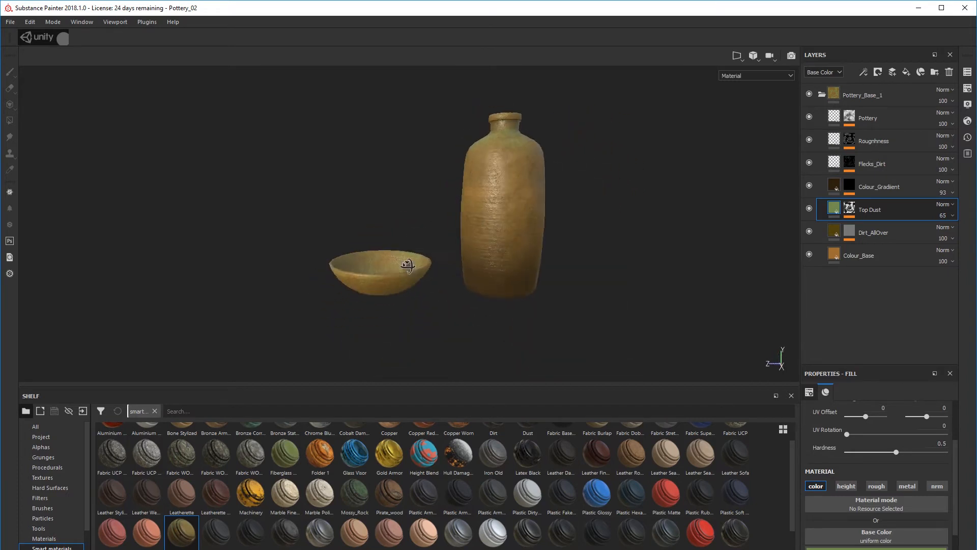
{"action": "mouse_move", "coordinate": [463, 230]}
{"action": "left_mouse_down", "text": "alt"}
{"action": "mouse_move", "coordinate": [471, 244]}
{"action": "mouse_move", "coordinate": [436, 283]}
{"action": "mouse_move", "coordinate": [466, 240]}
{"action": "left_mouse_up", "text": "alt"}
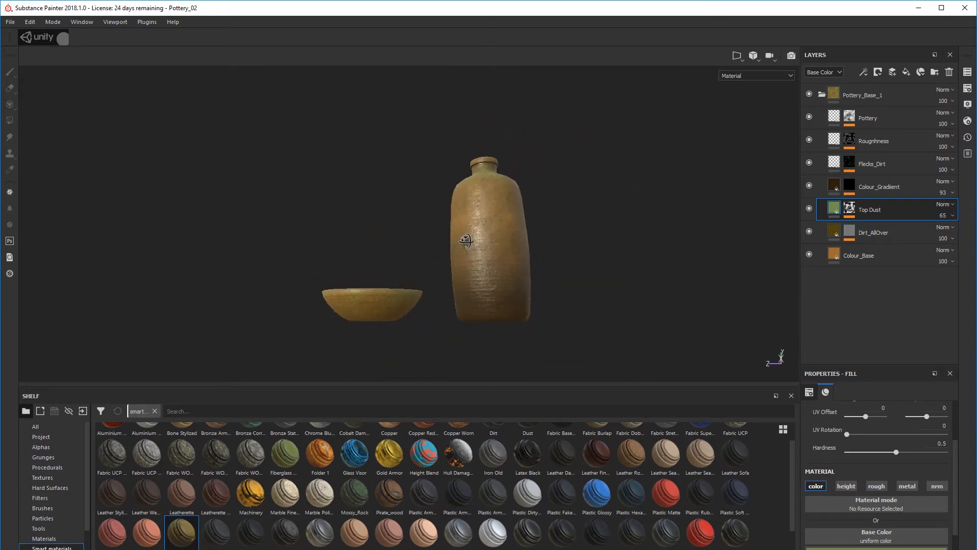
{"action": "left_click", "coordinate": [878, 187]}
{"action": "left_click", "coordinate": [809, 187]}
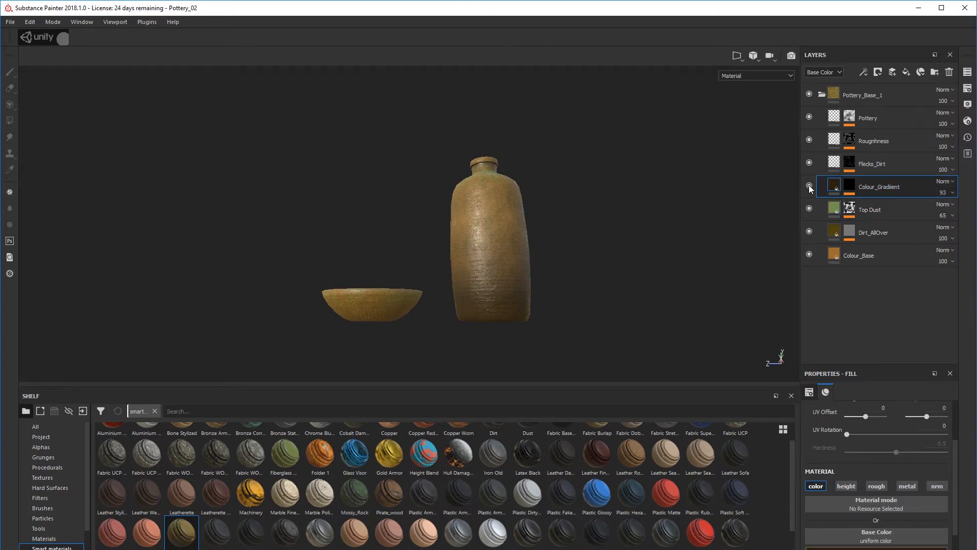
{"action": "left_click", "coordinate": [852, 185]}
{"action": "left_click", "coordinate": [837, 186]}
{"action": "left_click", "coordinate": [849, 185]}
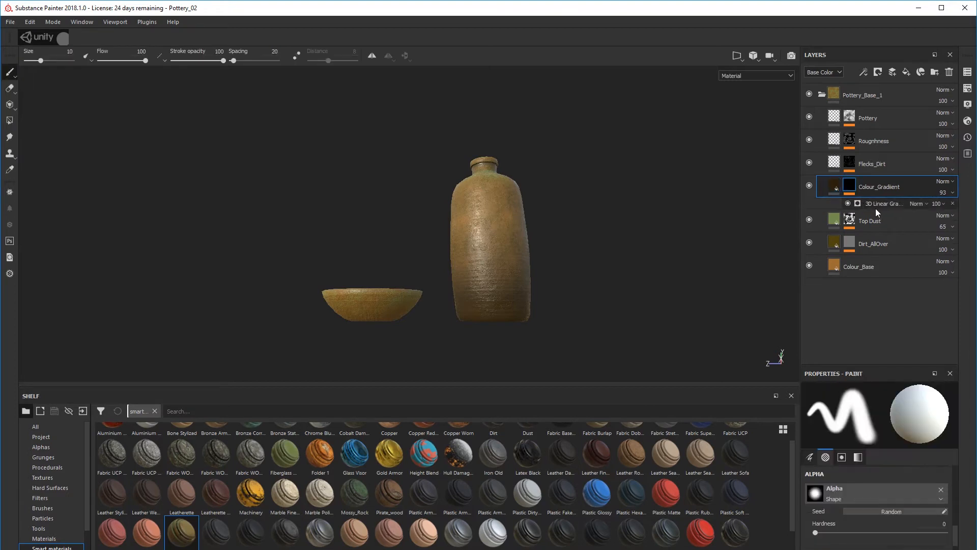
{"action": "left_click", "coordinate": [883, 203]}
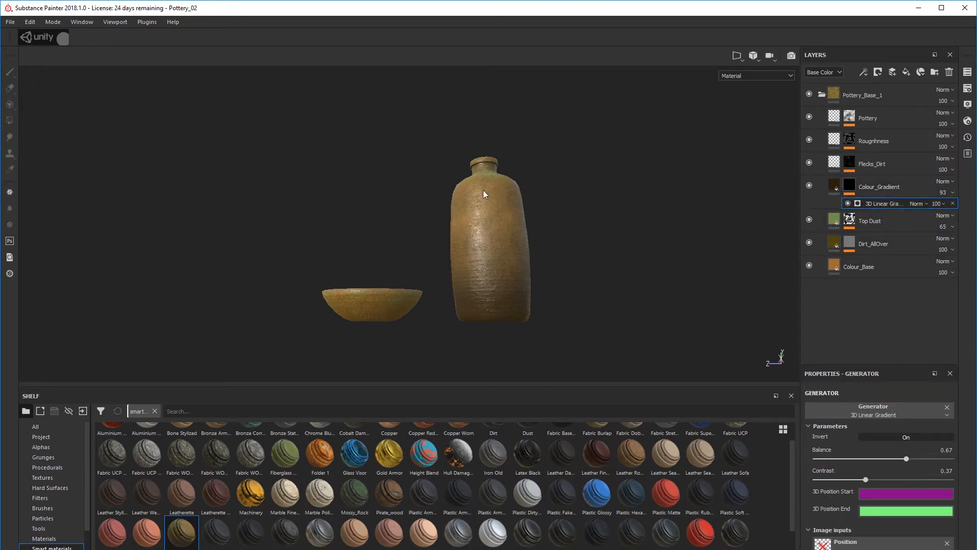
{"action": "left_click_drag", "start_coordinate": [486, 326], "coordinate": [514, 350], "text": "alt"}
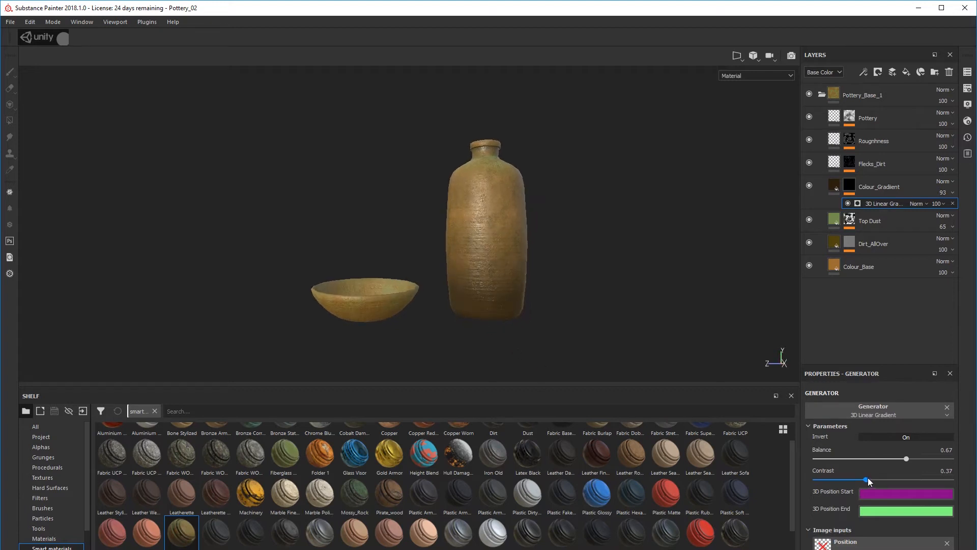
{"action": "left_click_drag", "start_coordinate": [869, 478], "coordinate": [911, 481]}
{"action": "left_click_drag", "start_coordinate": [847, 490], "coordinate": [850, 490]}
{"action": "left_click_drag", "start_coordinate": [904, 461], "coordinate": [868, 463]}
Delete the Colour_Gradient layer from the bowl's Pottery_Base_1 group
{"action": "left_click", "coordinate": [884, 189]}
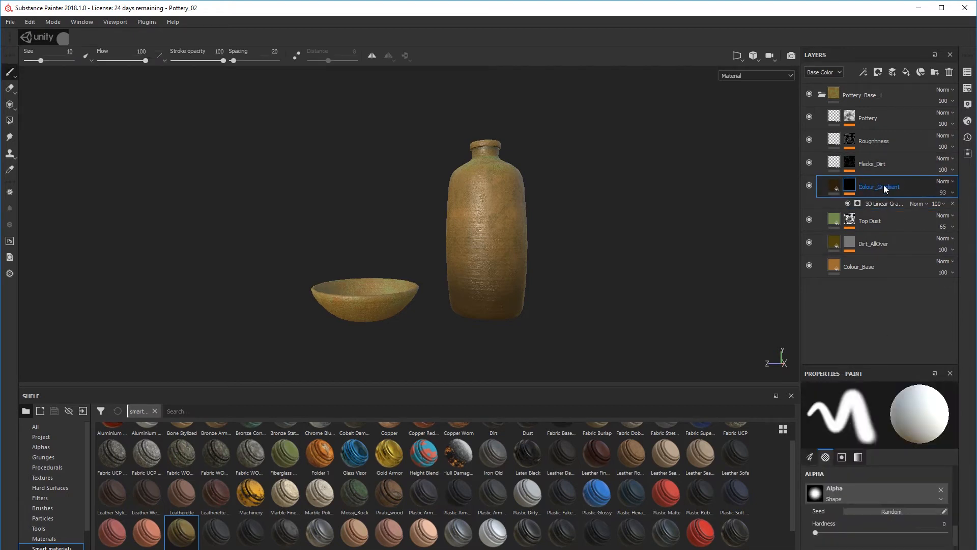
{"action": "key", "text": "Delete"}
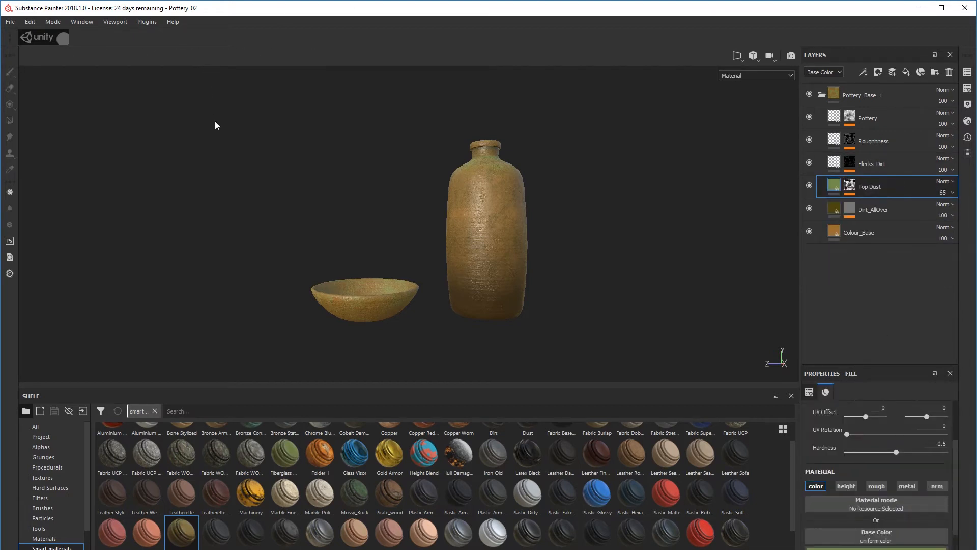
{"action": "left_click_drag", "start_coordinate": [402, 230], "coordinate": [414, 302], "text": "alt"}
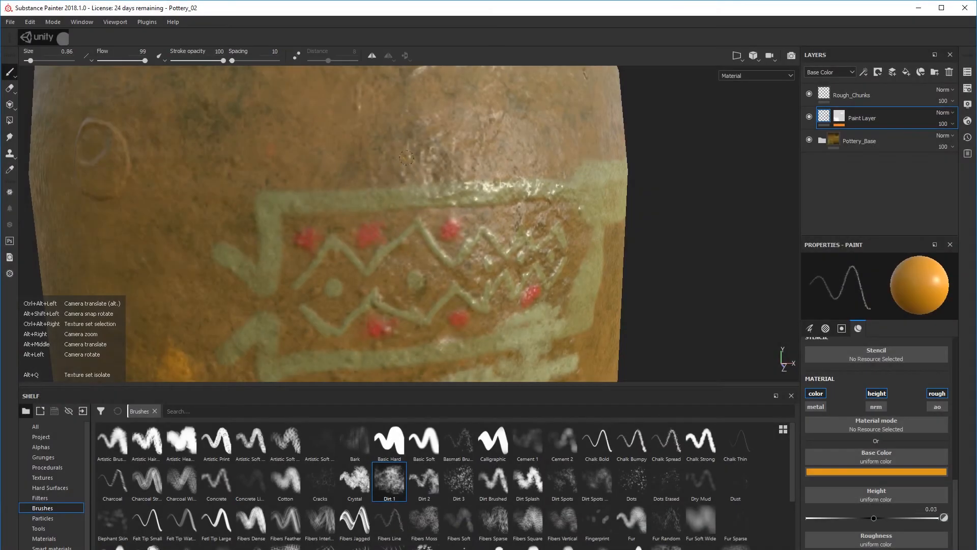
Examine the painted zigzag pattern and the rough surface relief on the bottle from several angles
{"action": "middle_click_drag", "start_coordinate": [434, 110], "coordinate": [440, 103], "text": "alt"}
{"action": "scroll", "coordinate": [432, 138], "scroll_direction": "down", "scroll_amount": 1}
{"action": "scroll", "coordinate": [424, 136], "scroll_direction": "down", "scroll_amount": 1}
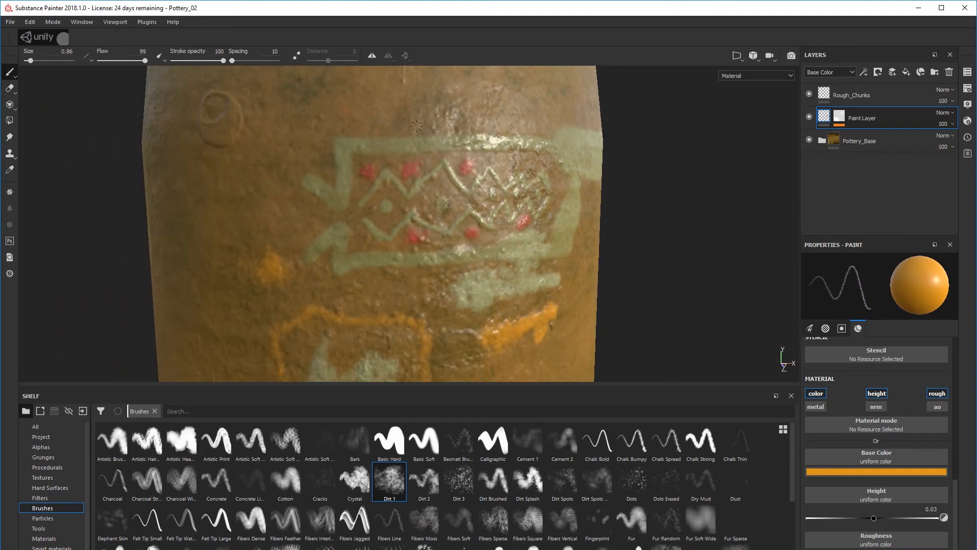
{"action": "mouse_move", "coordinate": [413, 94]}
{"action": "left_mouse_down", "text": "alt"}
{"action": "mouse_move", "coordinate": [549, 170]}
{"action": "mouse_move", "coordinate": [594, 151]}
{"action": "mouse_move", "coordinate": [602, 166]}
{"action": "mouse_move", "coordinate": [445, 170]}
{"action": "left_mouse_up", "text": "alt"}
{"action": "scroll", "coordinate": [445, 171], "scroll_direction": "up", "scroll_amount": 1}
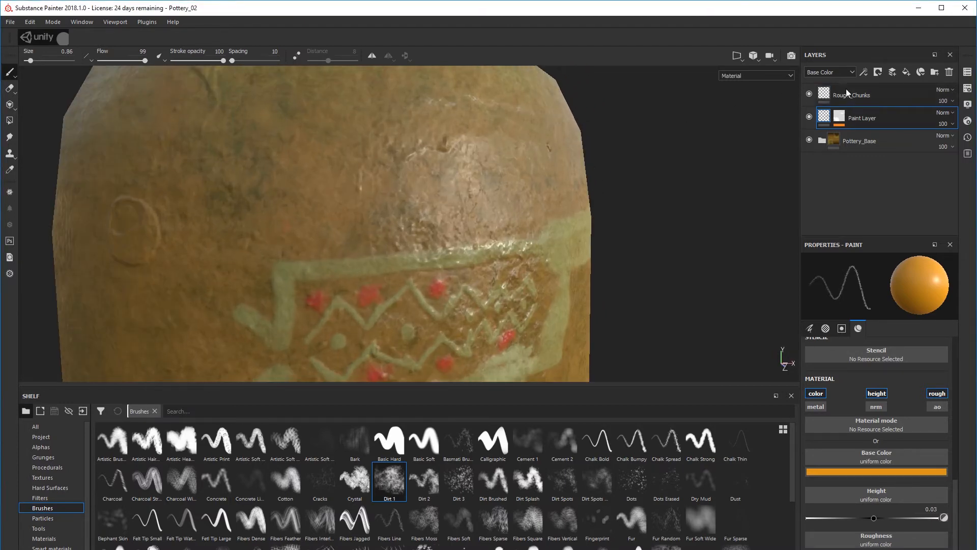
{"action": "left_click_drag", "start_coordinate": [585, 226], "coordinate": [583, 210], "text": "alt"}
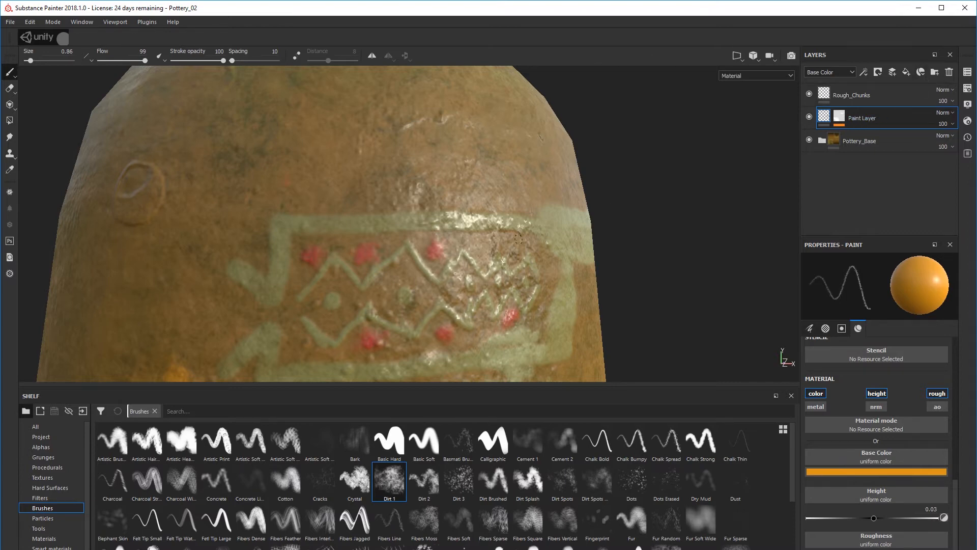
{"action": "left_click_drag", "start_coordinate": [513, 249], "coordinate": [514, 275], "text": "alt"}
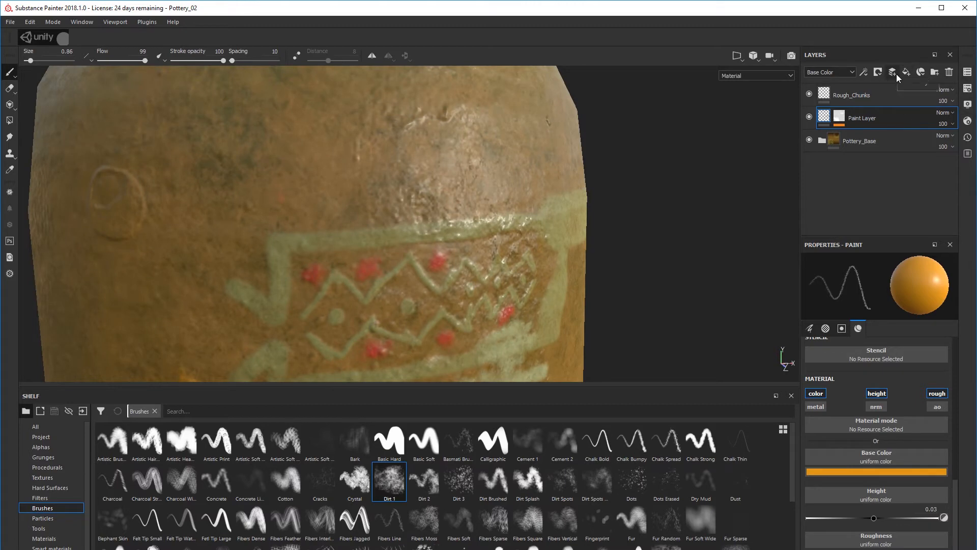
Examine the Dirt generator settings in the Paint Layer's mask and how they wear the painted pattern
{"action": "mouse_move", "coordinate": [841, 121]}
{"action": "left_click_drag", "start_coordinate": [663, 301], "coordinate": [628, 259], "text": "alt"}
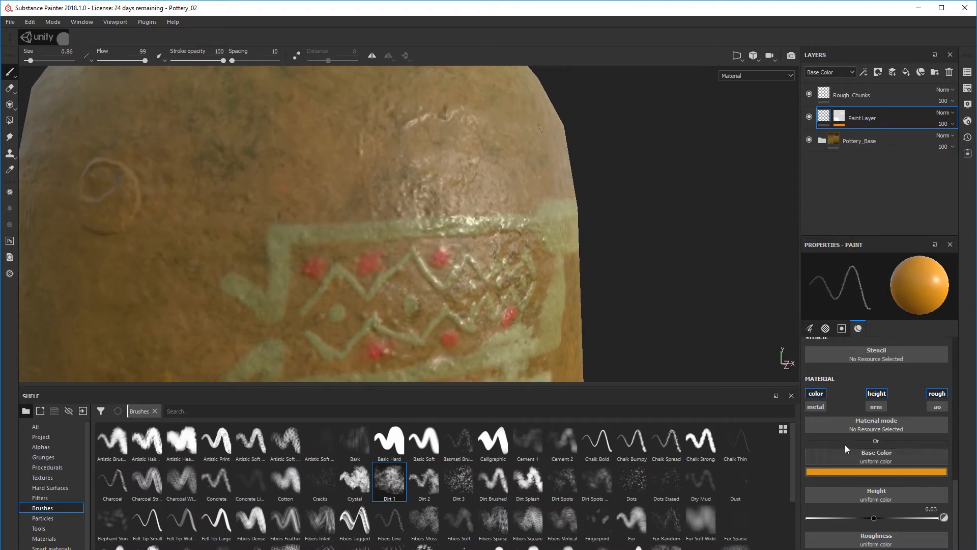
{"action": "left_click", "coordinate": [839, 116]}
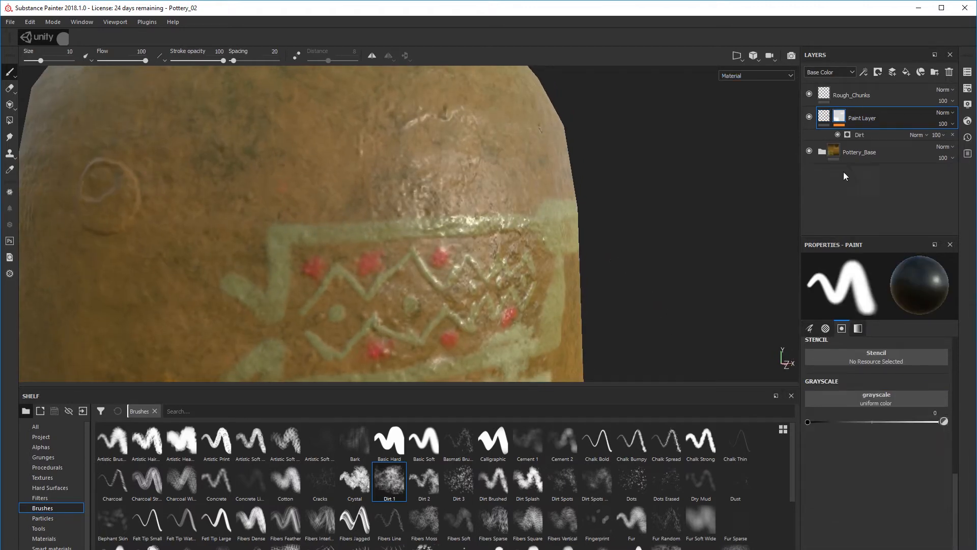
{"action": "left_click_drag", "start_coordinate": [572, 249], "coordinate": [550, 250], "text": "alt"}
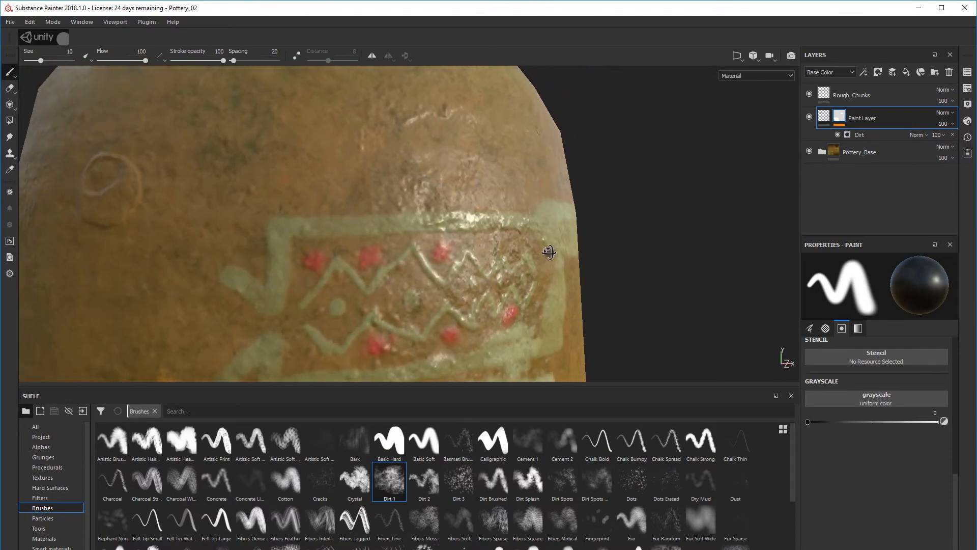
{"action": "left_click", "coordinate": [850, 136]}
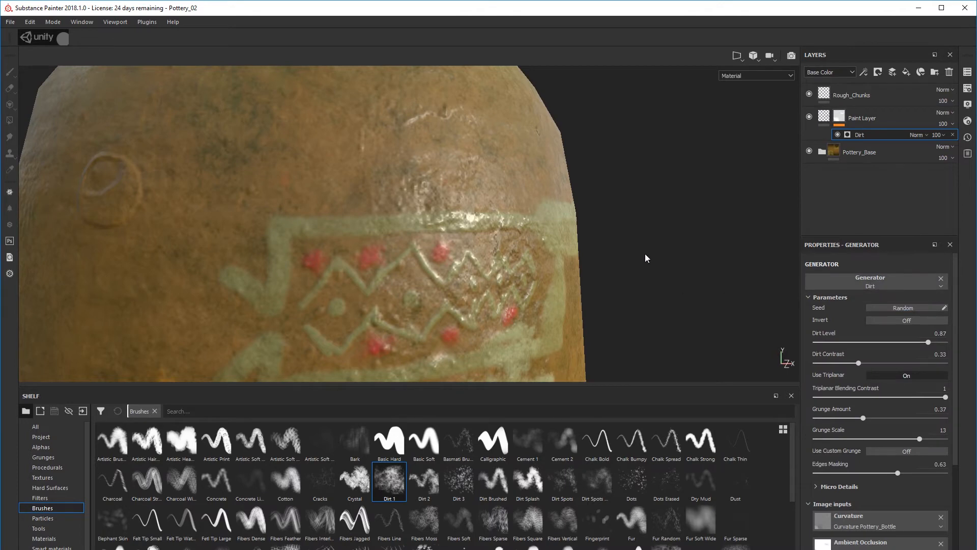
{"action": "left_click_drag", "start_coordinate": [645, 257], "coordinate": [665, 269], "text": "alt"}
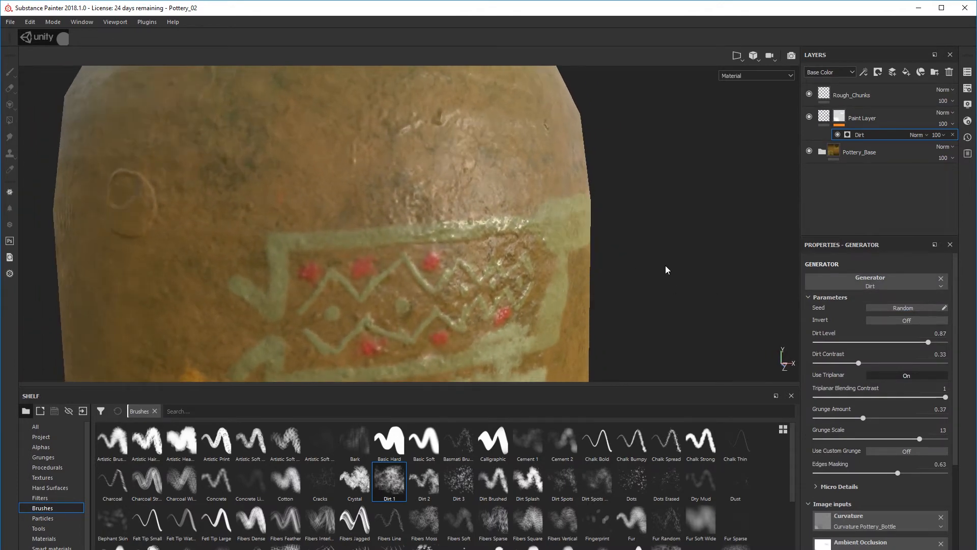
{"action": "left_click_drag", "start_coordinate": [548, 279], "coordinate": [454, 274], "text": "alt"}
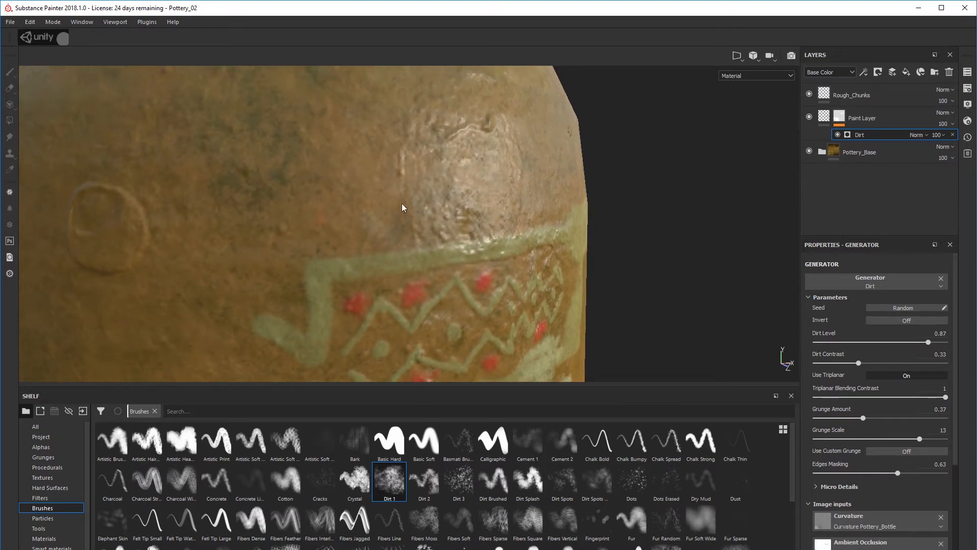
{"action": "left_click", "coordinate": [440, 203]}
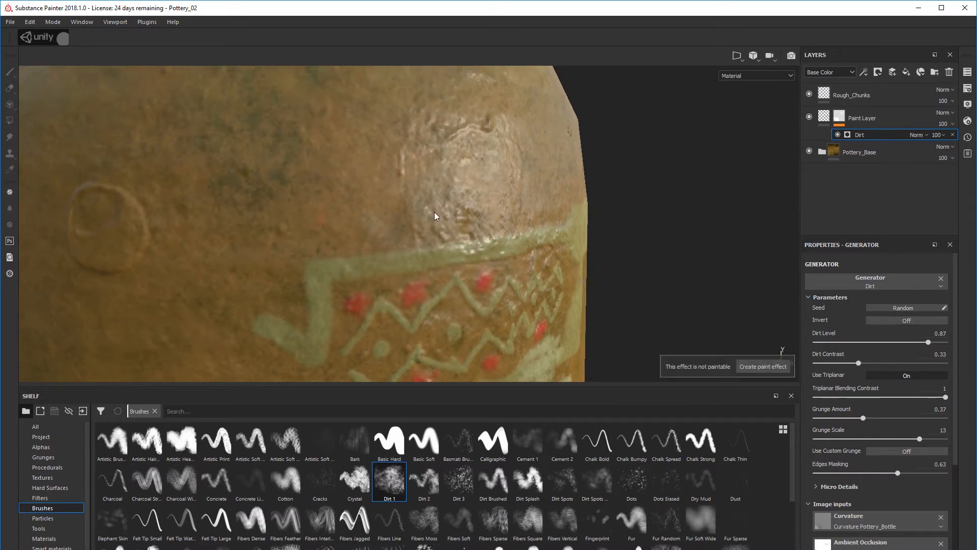
Paint a narrow orange rectangle outline on the Paint Layer just above the green zigzag band
{"action": "left_click", "coordinate": [9, 72]}
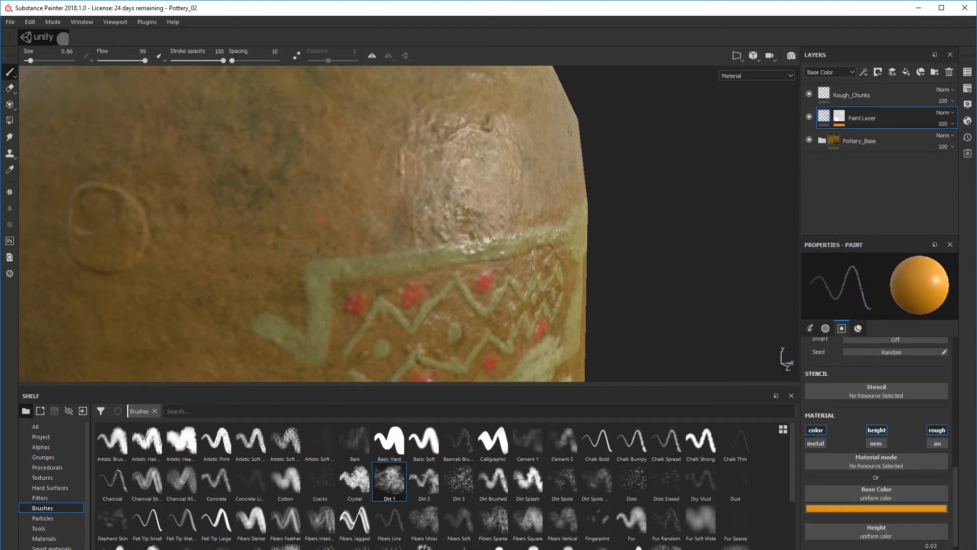
{"action": "left_click_drag", "start_coordinate": [448, 211], "coordinate": [335, 225]}
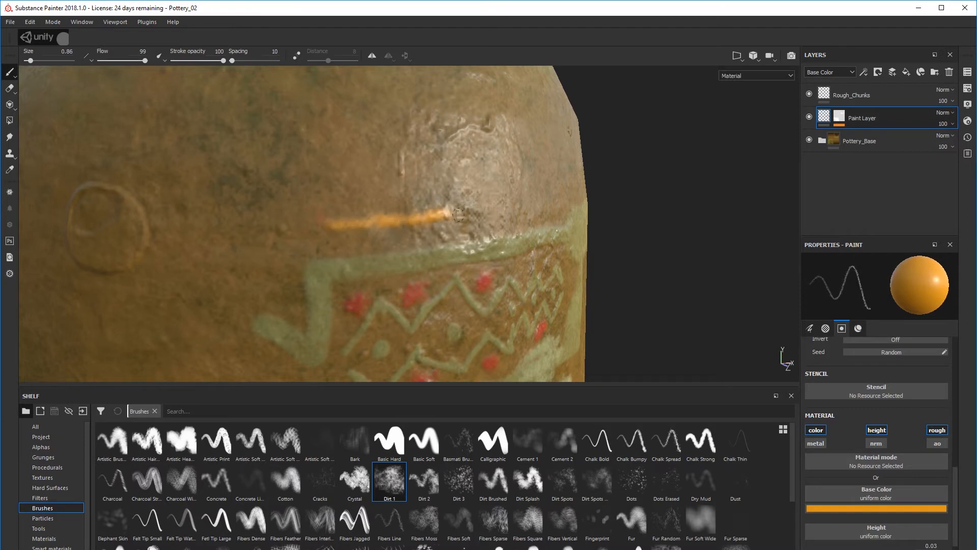
{"action": "mouse_move", "coordinate": [458, 215]}
{"action": "left_mouse_down"}
{"action": "mouse_move", "coordinate": [476, 215]}
{"action": "mouse_move", "coordinate": [418, 229]}
{"action": "left_mouse_up"}
{"action": "mouse_move", "coordinate": [334, 219]}
{"action": "left_mouse_down"}
{"action": "mouse_move", "coordinate": [340, 190]}
{"action": "mouse_move", "coordinate": [451, 186]}
{"action": "left_mouse_up"}
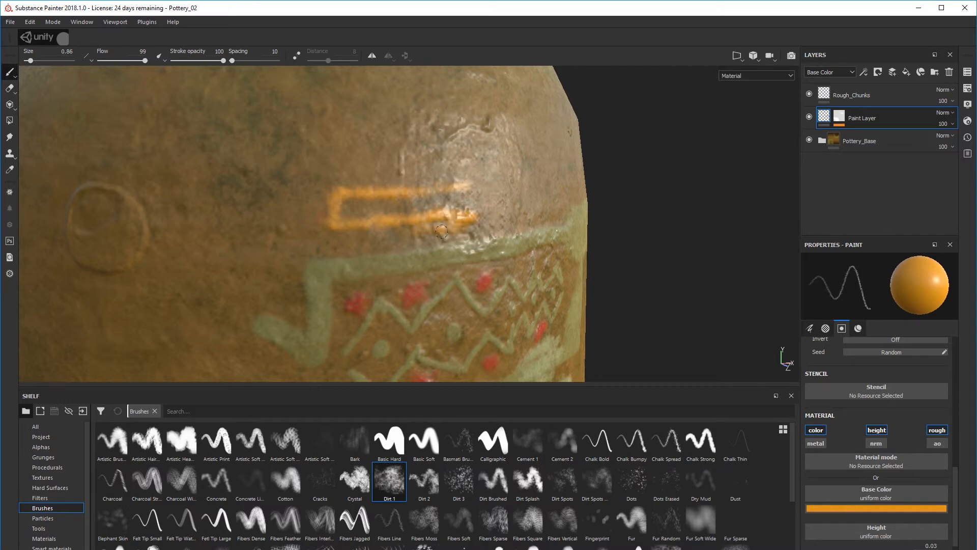
{"action": "left_click_drag", "start_coordinate": [471, 211], "coordinate": [469, 186]}
Turn on pen pressure for the brush size and paint a thin tapered orange curve above the rectangle
{"action": "left_click", "coordinate": [86, 55]}
{"action": "left_click", "coordinate": [108, 83]}
{"action": "left_click_drag", "start_coordinate": [390, 148], "coordinate": [475, 169]}
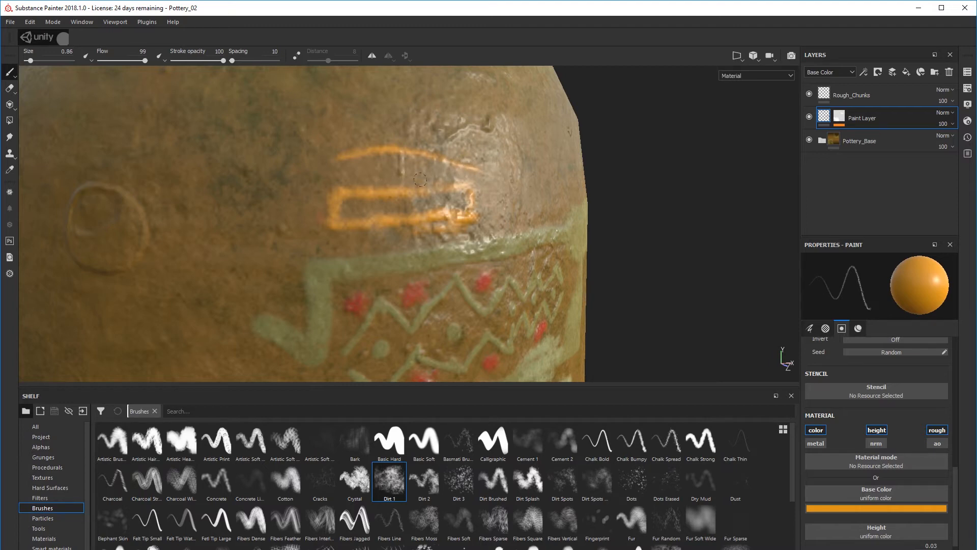
Paint a small figure of thin crossing orange lines with a central dot beyond the curve's end
{"action": "left_click_drag", "start_coordinate": [420, 180], "coordinate": [435, 225], "text": "alt"}
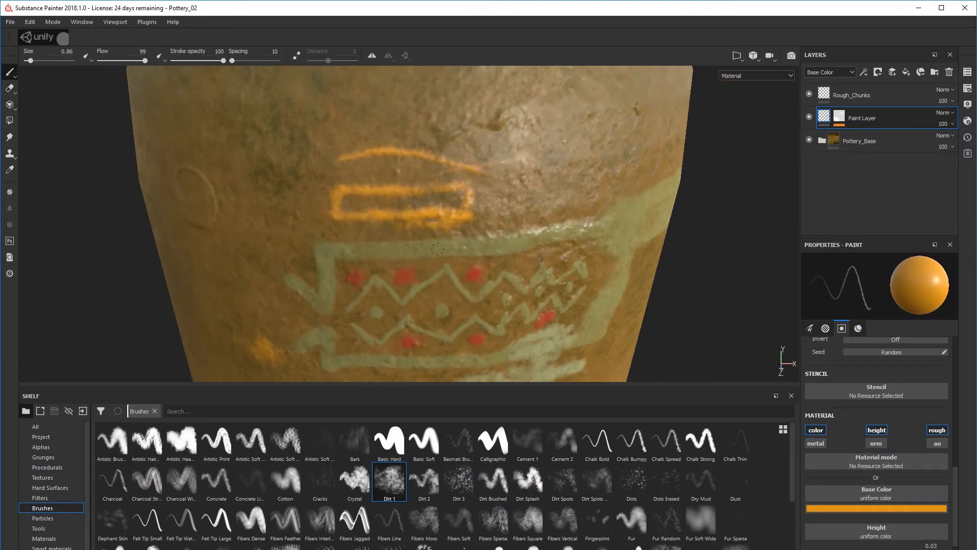
{"action": "middle_click_drag", "start_coordinate": [435, 225], "coordinate": [399, 267], "text": "alt"}
{"action": "mouse_move", "coordinate": [400, 267]}
{"action": "right_mouse_down", "text": "alt"}
{"action": "mouse_move", "coordinate": [326, 270]}
{"action": "mouse_move", "coordinate": [259, 195]}
{"action": "right_mouse_up", "text": "alt"}
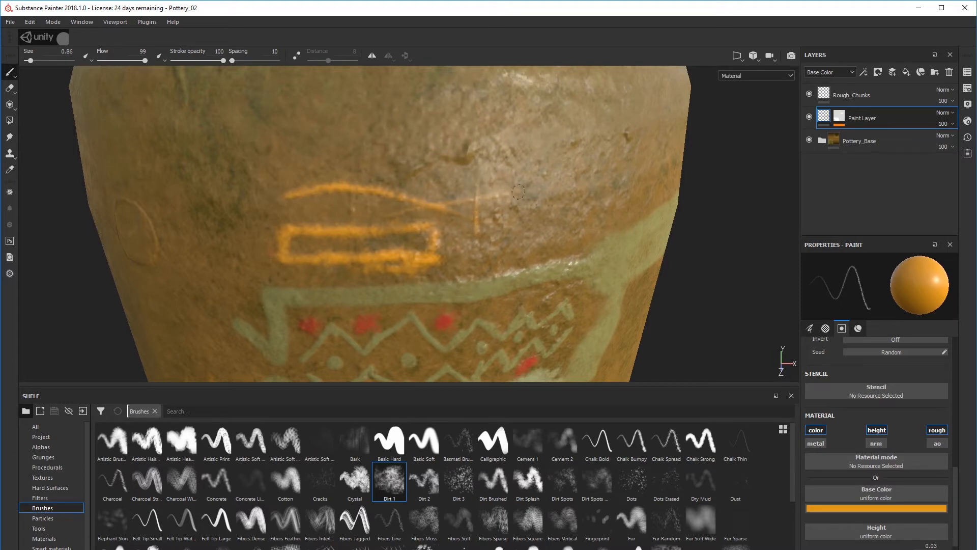
{"action": "left_click_drag", "start_coordinate": [520, 230], "coordinate": [524, 183]}
{"action": "left_click_drag", "start_coordinate": [499, 225], "coordinate": [537, 236]}
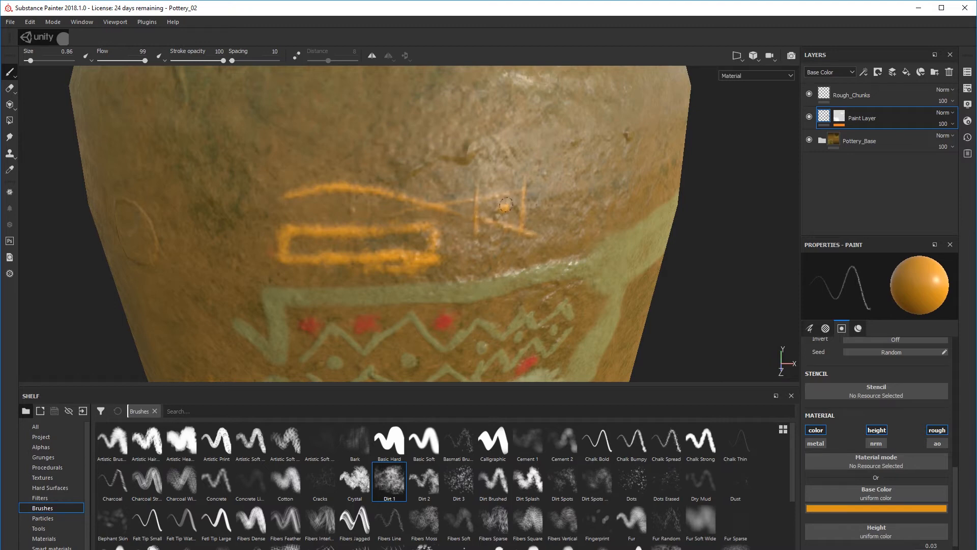
Examine the orange strokes and the underlying surface relief from close up, far away and several angles
{"action": "left_click_drag", "start_coordinate": [515, 259], "coordinate": [474, 222], "text": "alt"}
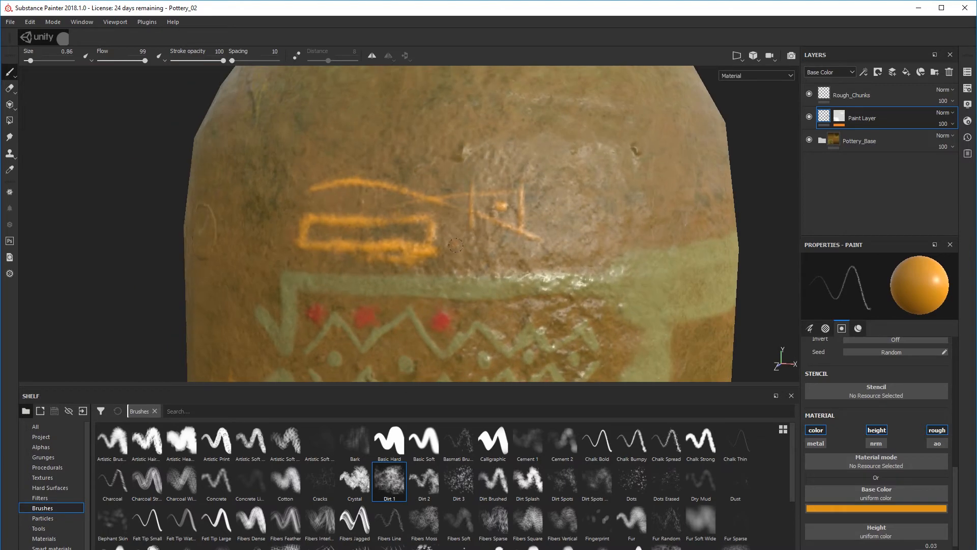
{"action": "right_click_drag", "start_coordinate": [473, 222], "coordinate": [459, 257], "text": "alt"}
{"action": "left_click_drag", "start_coordinate": [460, 257], "coordinate": [487, 167], "text": "alt"}
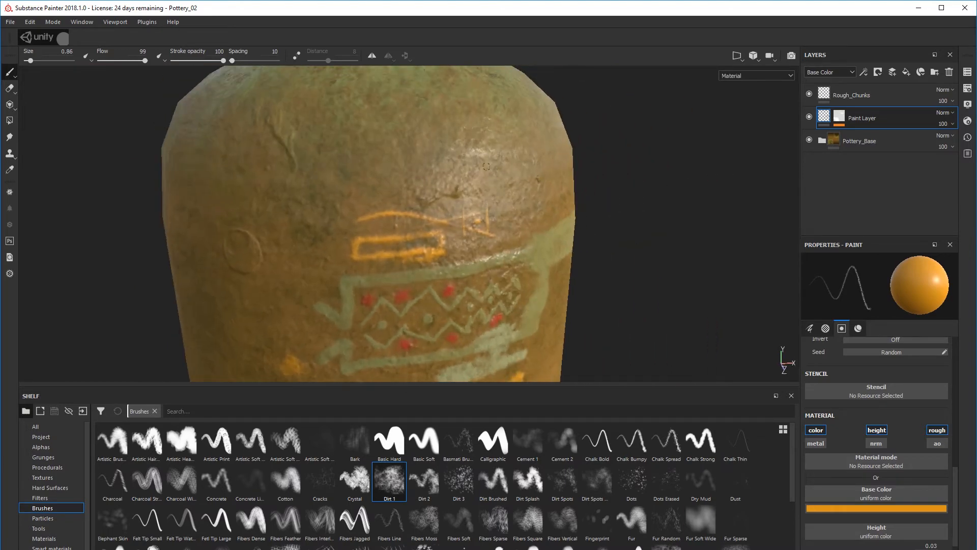
{"action": "left_click_drag", "start_coordinate": [377, 151], "coordinate": [402, 194], "text": "alt"}
{"action": "right_click_drag", "start_coordinate": [412, 260], "coordinate": [517, 301], "text": "alt"}
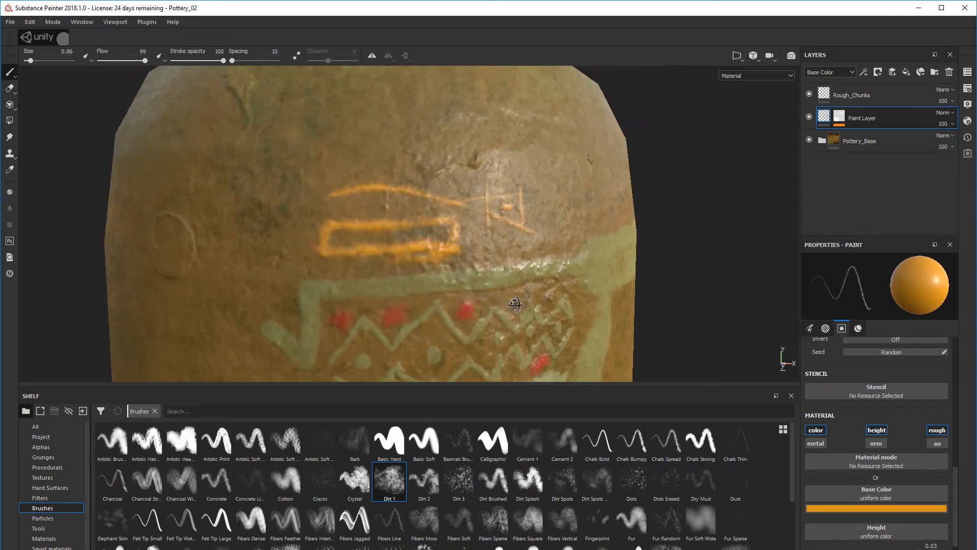
{"action": "mouse_move", "coordinate": [517, 301]}
{"action": "left_mouse_down", "text": "alt"}
{"action": "mouse_move", "coordinate": [447, 306]}
{"action": "mouse_move", "coordinate": [497, 293]}
{"action": "mouse_move", "coordinate": [356, 277]}
{"action": "mouse_move", "coordinate": [374, 298]}
{"action": "mouse_move", "coordinate": [279, 252]}
{"action": "left_mouse_up", "text": "alt"}
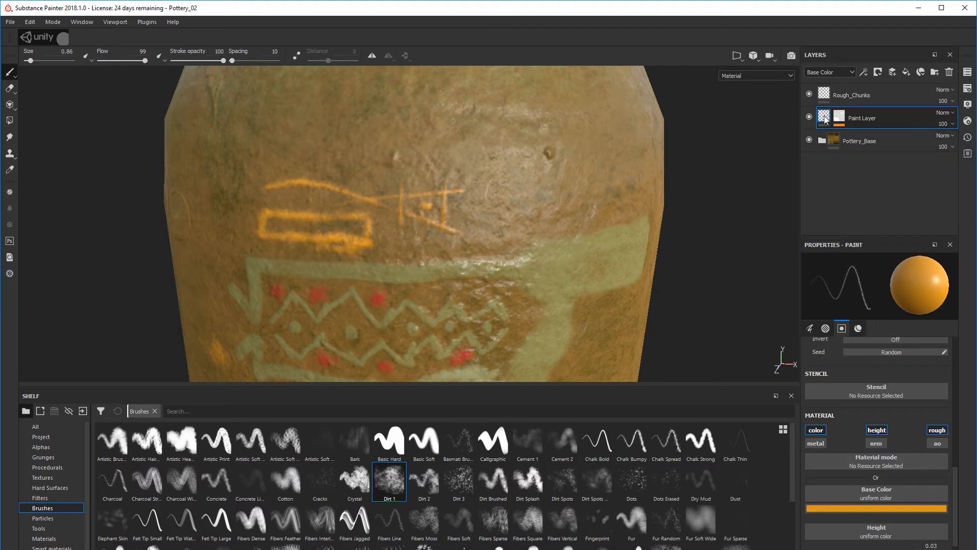
{"action": "left_click_drag", "start_coordinate": [520, 277], "coordinate": [606, 290], "text": "alt"}
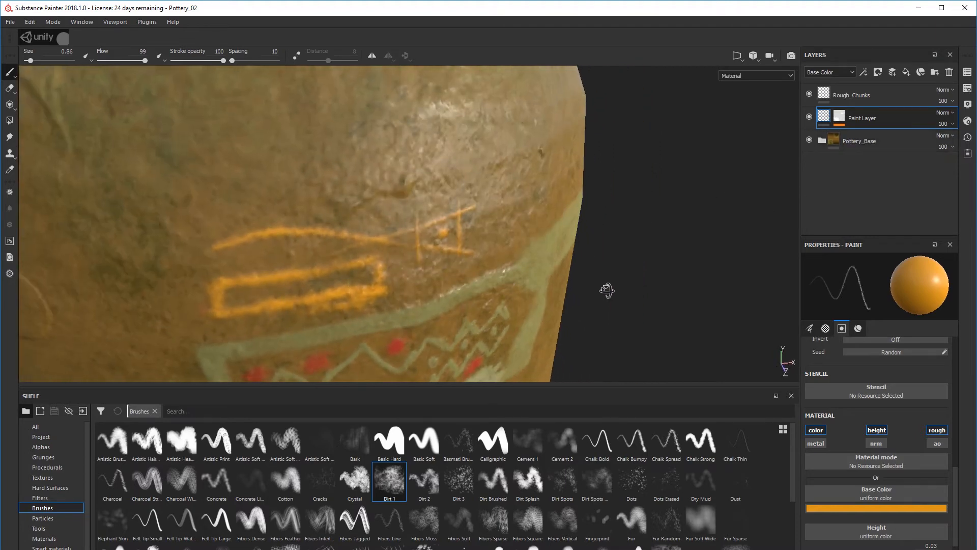
{"action": "scroll", "coordinate": [376, 214], "scroll_direction": "up", "scroll_amount": 4}
{"action": "left_click_drag", "start_coordinate": [472, 261], "coordinate": [478, 248], "text": "alt"}
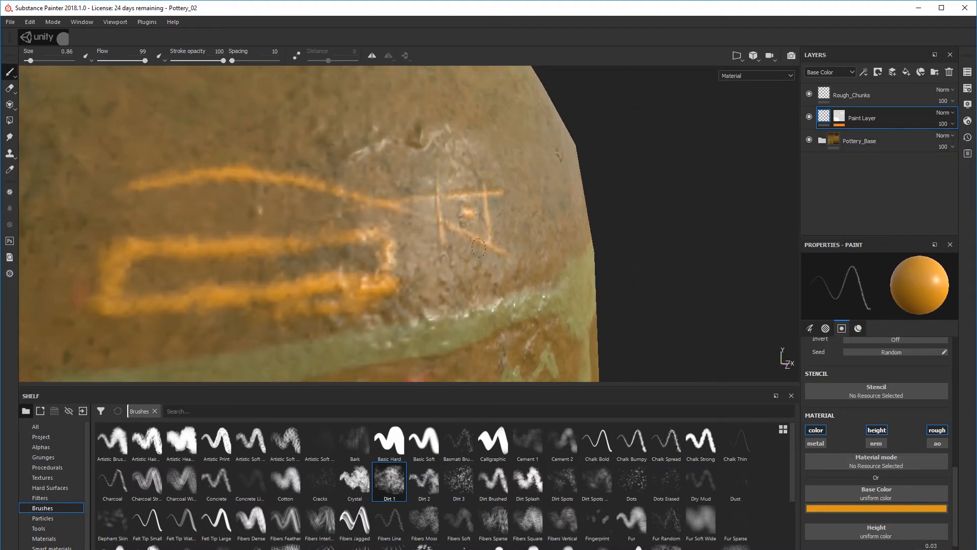
{"action": "left_click_drag", "start_coordinate": [487, 348], "coordinate": [477, 215], "text": "alt"}
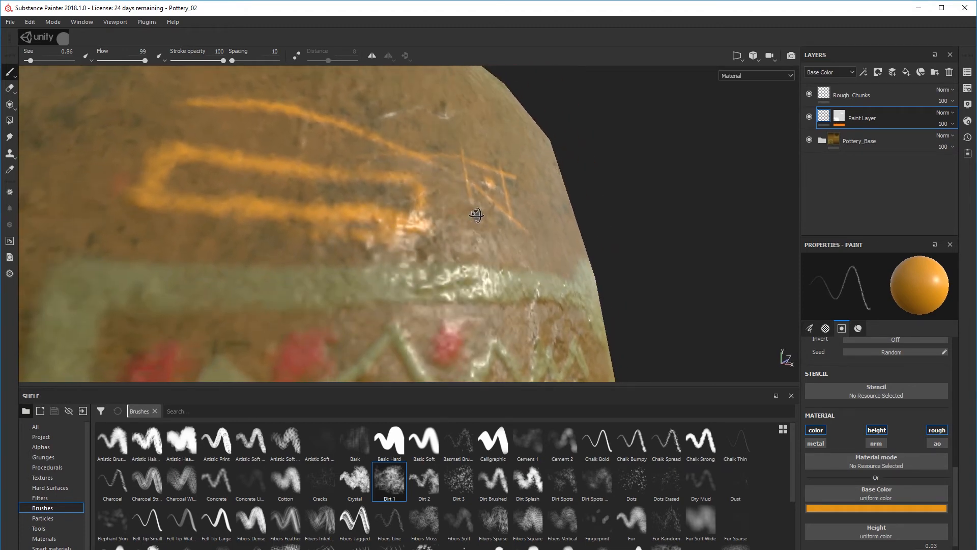
{"action": "scroll", "coordinate": [471, 264], "scroll_direction": "up", "scroll_amount": 3}
{"action": "scroll", "coordinate": [475, 262], "scroll_direction": "down", "scroll_amount": 8}
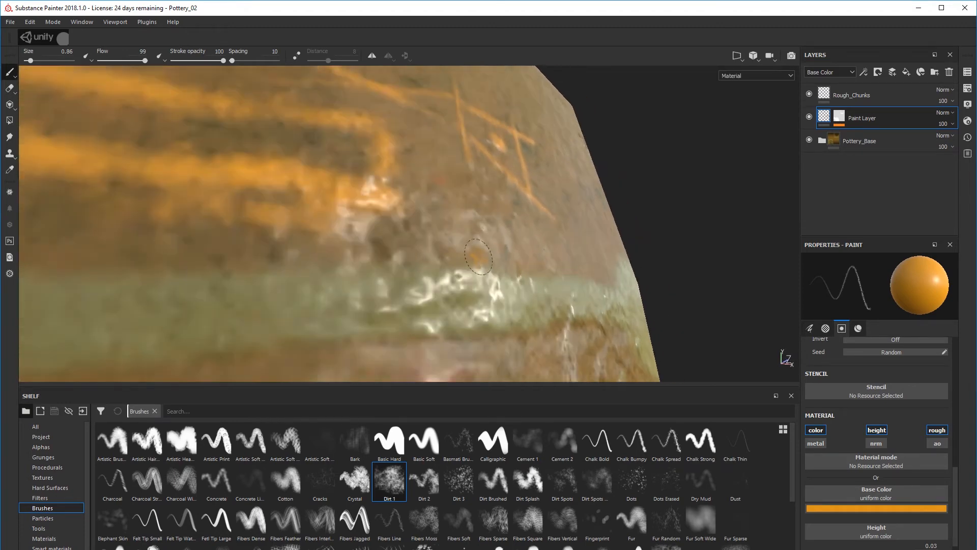
{"action": "scroll", "coordinate": [483, 251], "scroll_direction": "down", "scroll_amount": 3}
{"action": "mouse_move", "coordinate": [509, 262]}
{"action": "left_mouse_down", "text": "alt"}
{"action": "mouse_move", "coordinate": [480, 280]}
{"action": "mouse_move", "coordinate": [518, 301]}
{"action": "mouse_move", "coordinate": [443, 287]}
{"action": "left_mouse_up", "text": "alt"}
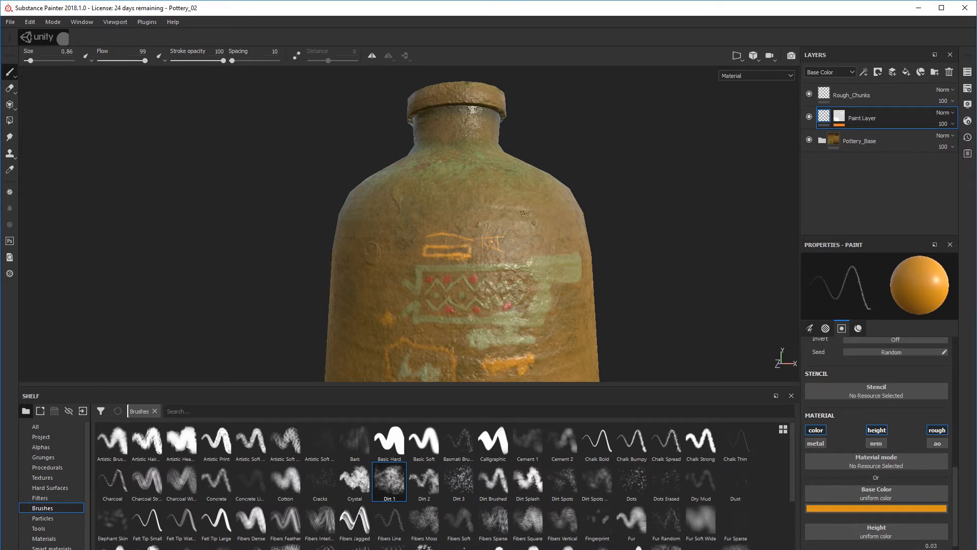
Toggle the Dirt generator in the Paint Layer's mask to compare the decoration with and without wear
{"action": "left_click_drag", "start_coordinate": [515, 248], "coordinate": [475, 269], "text": "alt"}
{"action": "scroll", "coordinate": [474, 269], "scroll_direction": "up", "scroll_amount": 5}
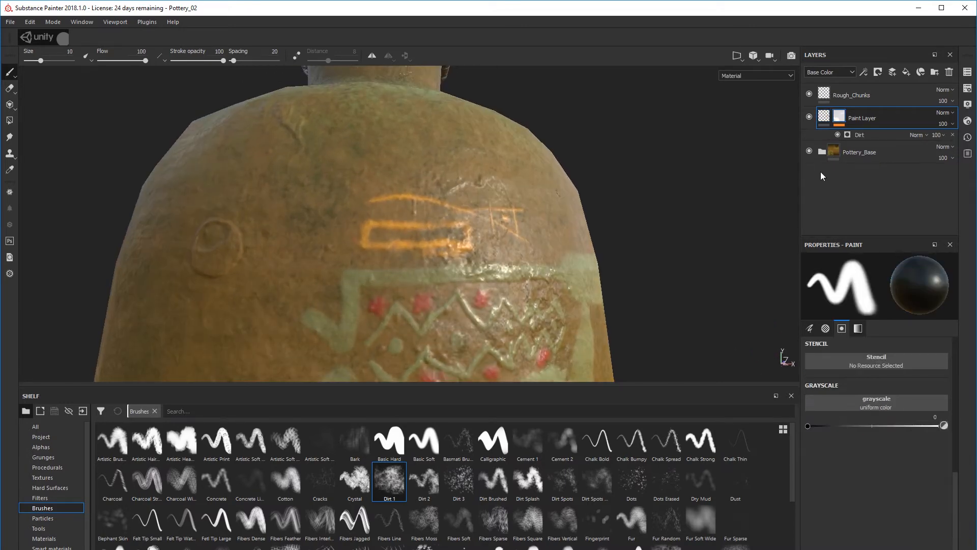
{"action": "left_click", "coordinate": [837, 134]}
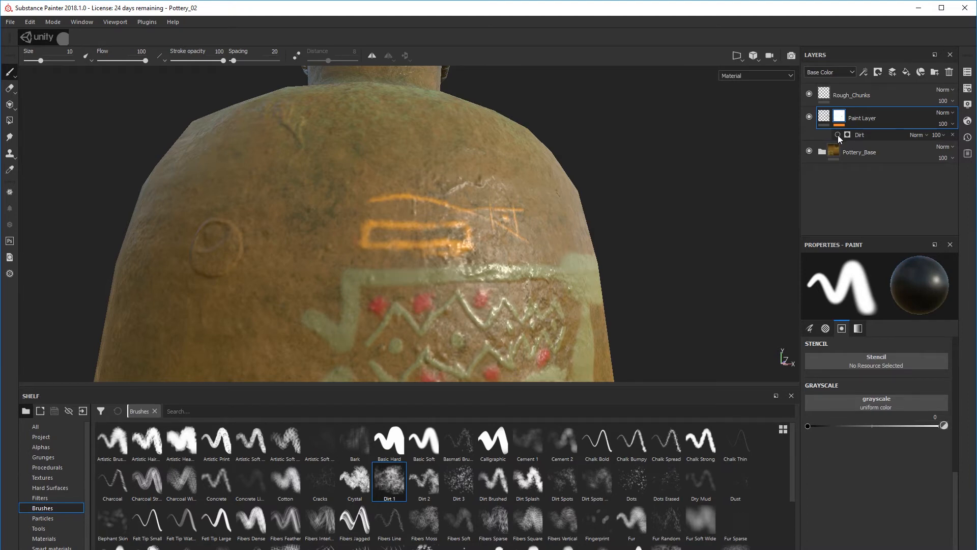
{"action": "mouse_move", "coordinate": [545, 229]}
{"action": "left_mouse_down", "text": "alt"}
{"action": "mouse_move", "coordinate": [508, 199]}
{"action": "mouse_move", "coordinate": [473, 213]}
{"action": "mouse_move", "coordinate": [524, 157]}
{"action": "mouse_move", "coordinate": [447, 163]}
{"action": "mouse_move", "coordinate": [503, 163]}
{"action": "mouse_move", "coordinate": [538, 223]}
{"action": "left_mouse_up", "text": "alt"}
{"action": "scroll", "coordinate": [538, 223], "scroll_direction": "up", "scroll_amount": 3}
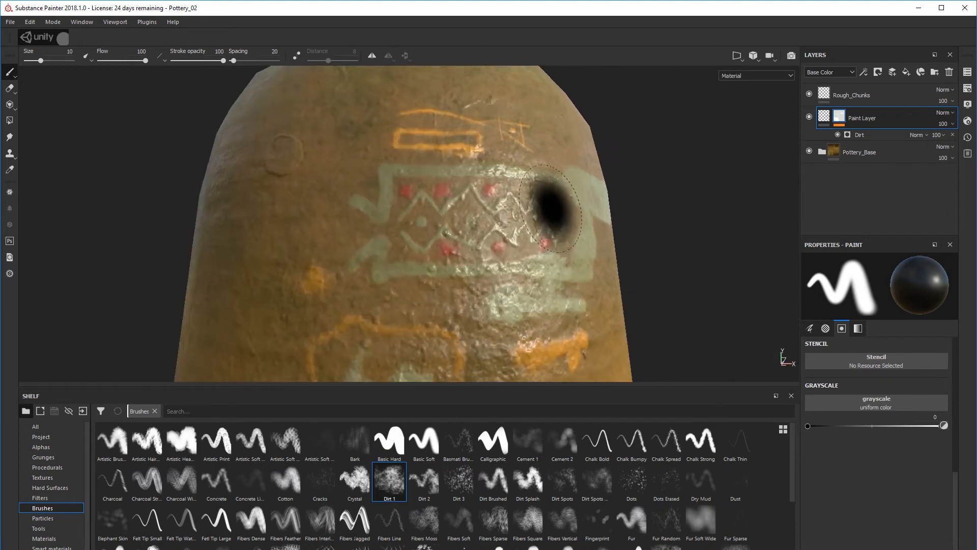
Set the Paint Layer brush roughness to 0.4423 and extend the orange rectangle's lower edge with another stroke
{"action": "left_click", "coordinate": [823, 119]}
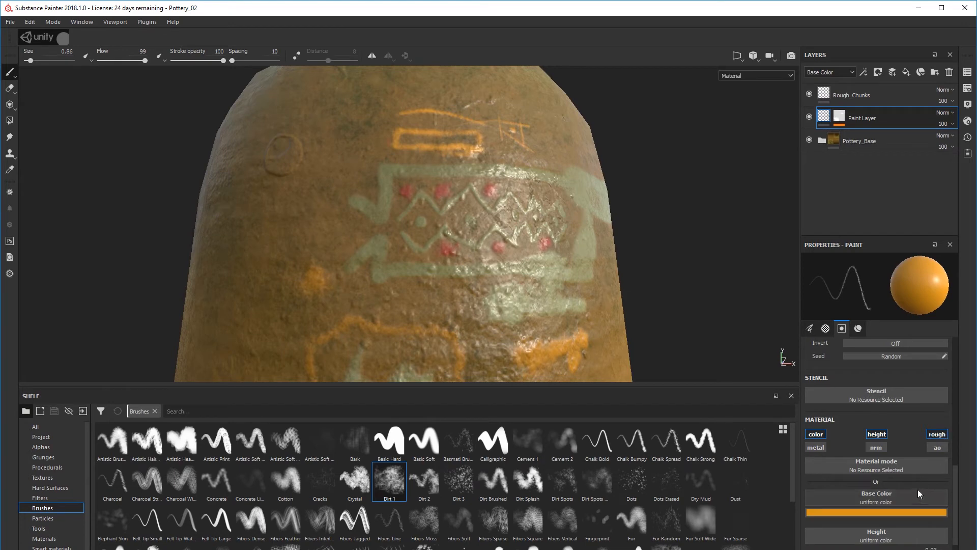
{"action": "scroll", "coordinate": [917, 489], "scroll_direction": "down", "scroll_amount": 3}
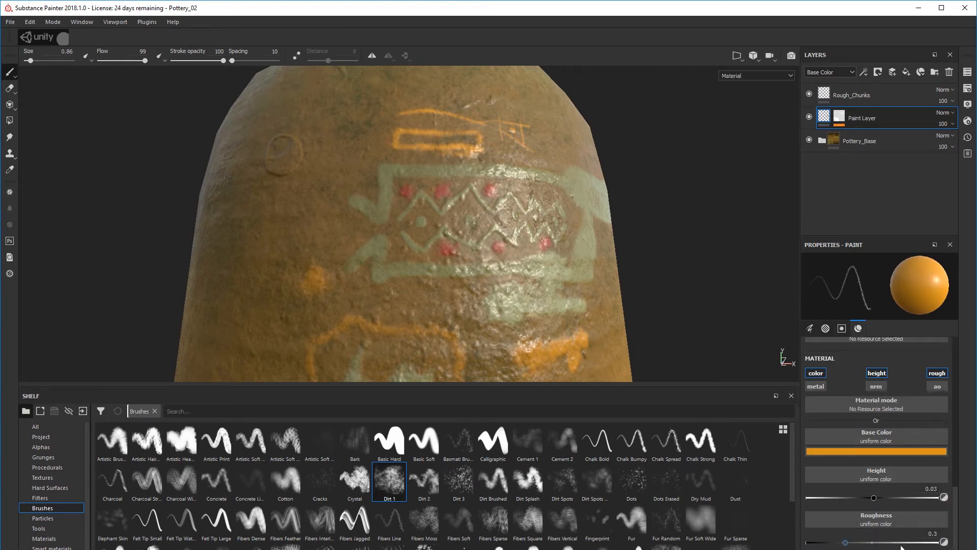
{"action": "left_click_drag", "start_coordinate": [846, 546], "coordinate": [876, 547]}
{"action": "mouse_move", "coordinate": [585, 322]}
{"action": "left_mouse_down", "text": "alt"}
{"action": "mouse_move", "coordinate": [612, 327]}
{"action": "mouse_move", "coordinate": [593, 336]}
{"action": "left_mouse_up", "text": "alt"}
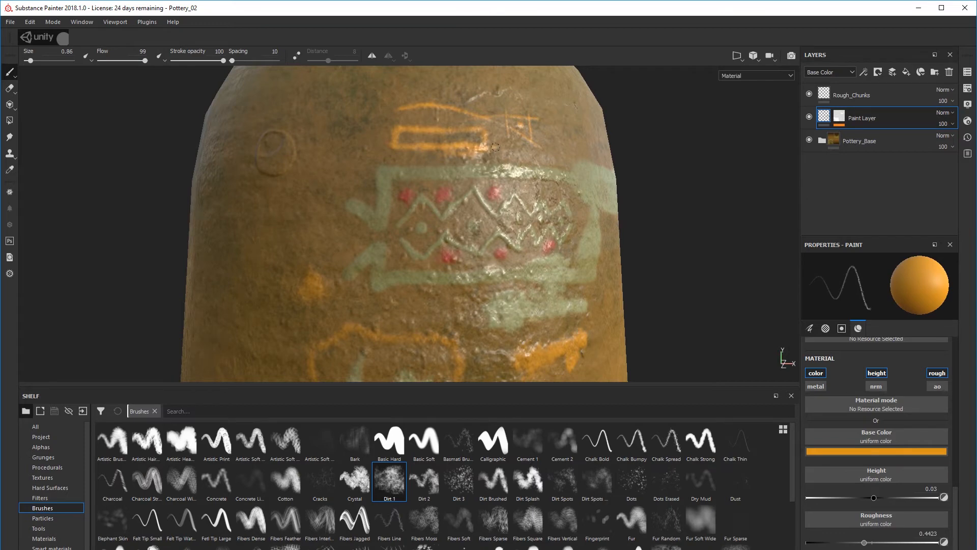
{"action": "left_click_drag", "start_coordinate": [514, 150], "coordinate": [513, 147]}
{"action": "scroll", "coordinate": [500, 199], "scroll_direction": "up", "scroll_amount": 5}
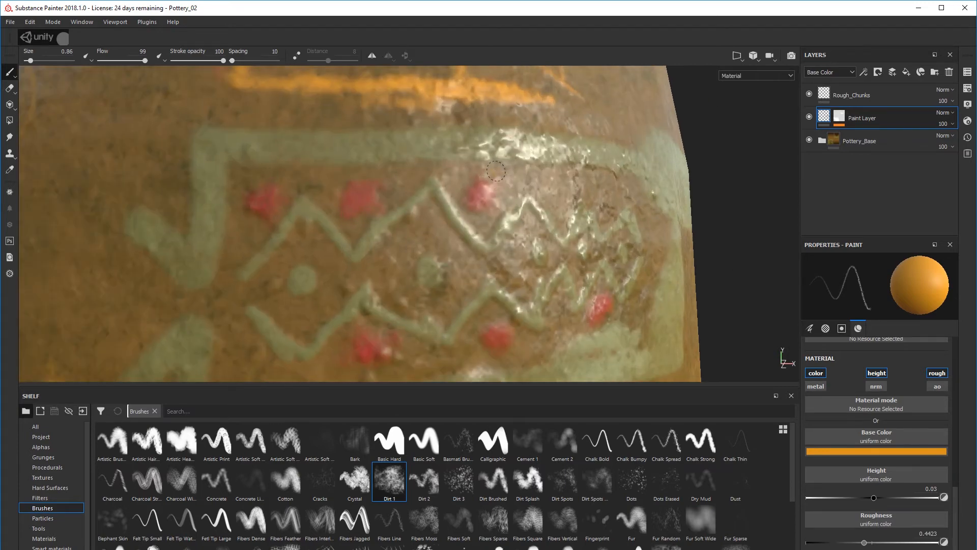
Add a short orange upright on the extended edge, a divider inside the rectangle and a dot in each compartment
{"action": "mouse_move", "coordinate": [526, 250]}
{"action": "left_mouse_down", "text": "alt"}
{"action": "mouse_move", "coordinate": [518, 258]}
{"action": "mouse_move", "coordinate": [525, 269]}
{"action": "left_mouse_up", "text": "alt"}
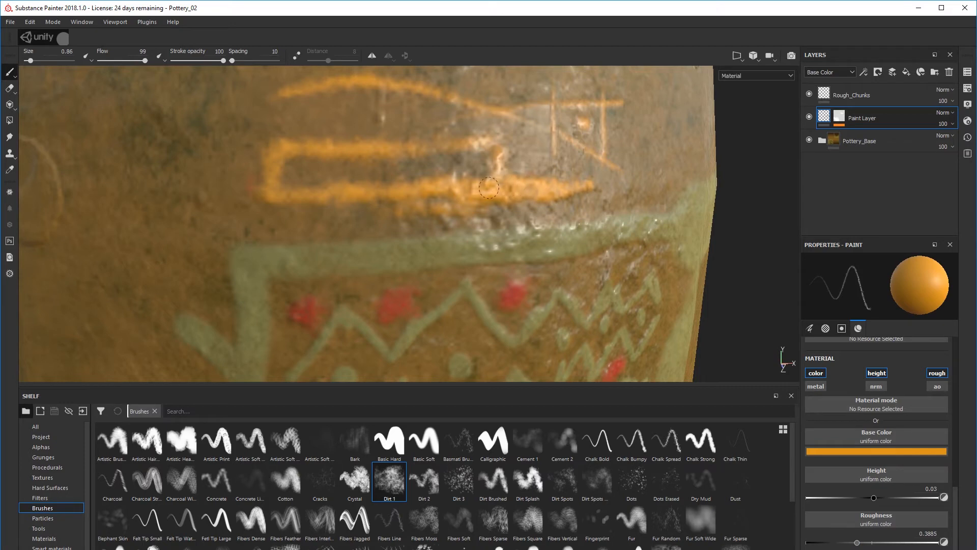
{"action": "left_click_drag", "start_coordinate": [548, 187], "coordinate": [552, 162]}
{"action": "mouse_move", "coordinate": [377, 185]}
{"action": "left_mouse_down"}
{"action": "mouse_move", "coordinate": [377, 153]}
{"action": "mouse_move", "coordinate": [379, 183]}
{"action": "left_mouse_up"}
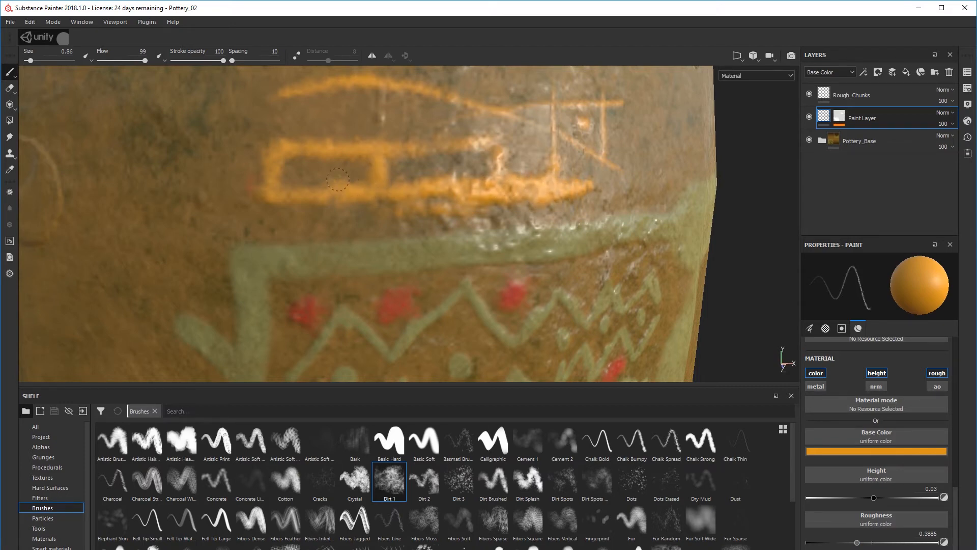
{"action": "left_click", "coordinate": [328, 168]}
{"action": "left_click", "coordinate": [440, 165]}
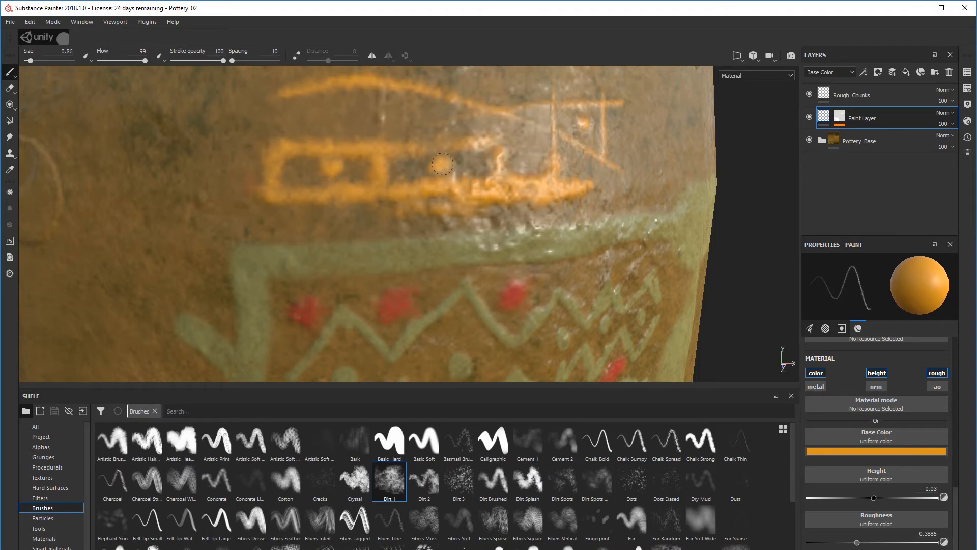
Review the painted decoration across the bottle's body from several angles and distances
{"action": "mouse_move", "coordinate": [395, 210]}
{"action": "left_mouse_down", "text": "alt"}
{"action": "mouse_move", "coordinate": [458, 197]}
{"action": "mouse_move", "coordinate": [493, 235]}
{"action": "mouse_move", "coordinate": [427, 207]}
{"action": "mouse_move", "coordinate": [421, 224]}
{"action": "mouse_move", "coordinate": [513, 195]}
{"action": "mouse_move", "coordinate": [506, 239]}
{"action": "mouse_move", "coordinate": [506, 205]}
{"action": "mouse_move", "coordinate": [494, 222]}
{"action": "left_mouse_up", "text": "alt"}
{"action": "scroll", "coordinate": [481, 215], "scroll_direction": "down", "scroll_amount": 4}
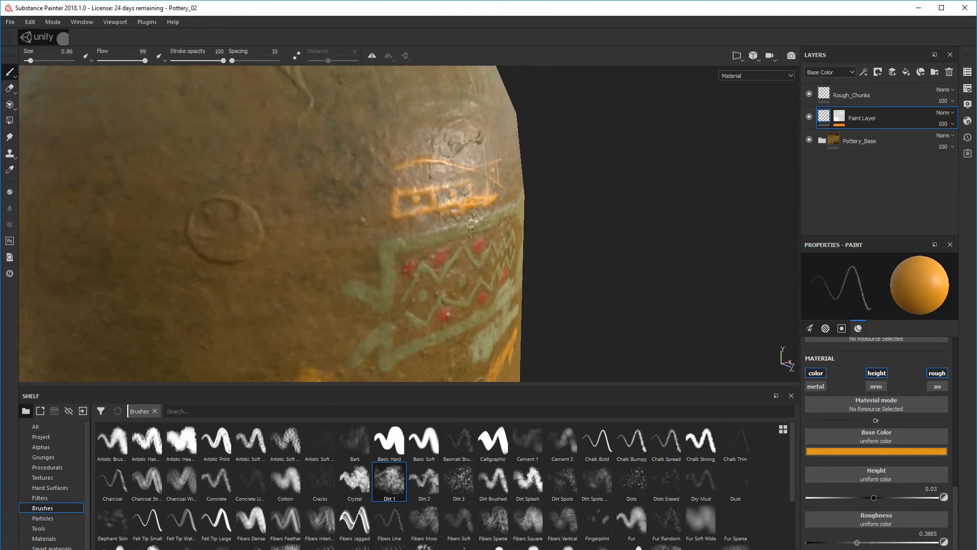
{"action": "scroll", "coordinate": [483, 221], "scroll_direction": "down", "scroll_amount": 4}
{"action": "left_click_drag", "start_coordinate": [433, 247], "coordinate": [413, 228], "text": "alt"}
{"action": "middle_click_drag", "start_coordinate": [413, 228], "coordinate": [424, 287], "text": "alt"}
{"action": "left_click_drag", "start_coordinate": [476, 120], "coordinate": [488, 180], "text": "alt"}
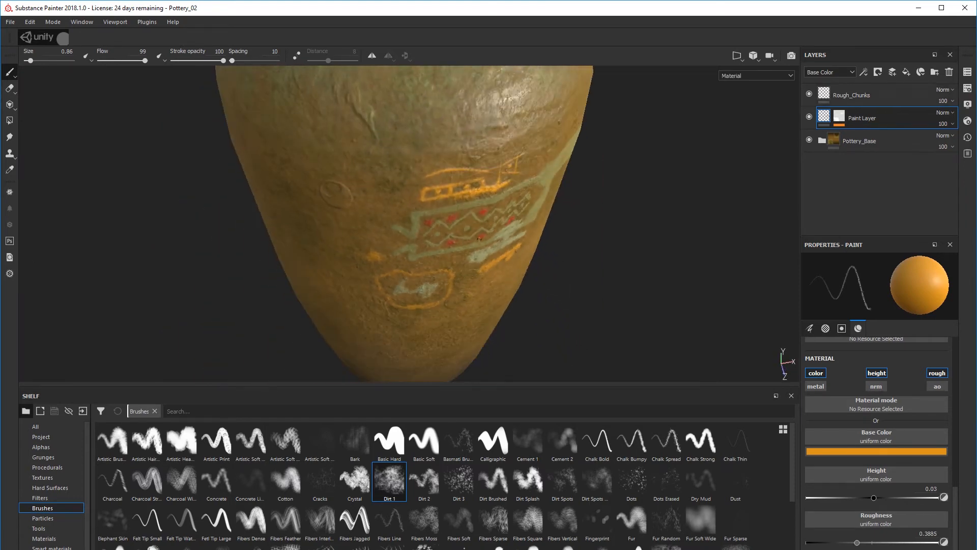
Select the Rough_Chunks layer and toggle its visibility to compare the bottle's rim with and without the chipped detail
{"action": "middle_click_drag", "start_coordinate": [488, 180], "coordinate": [495, 331], "text": "alt"}
{"action": "left_click", "coordinate": [838, 100]}
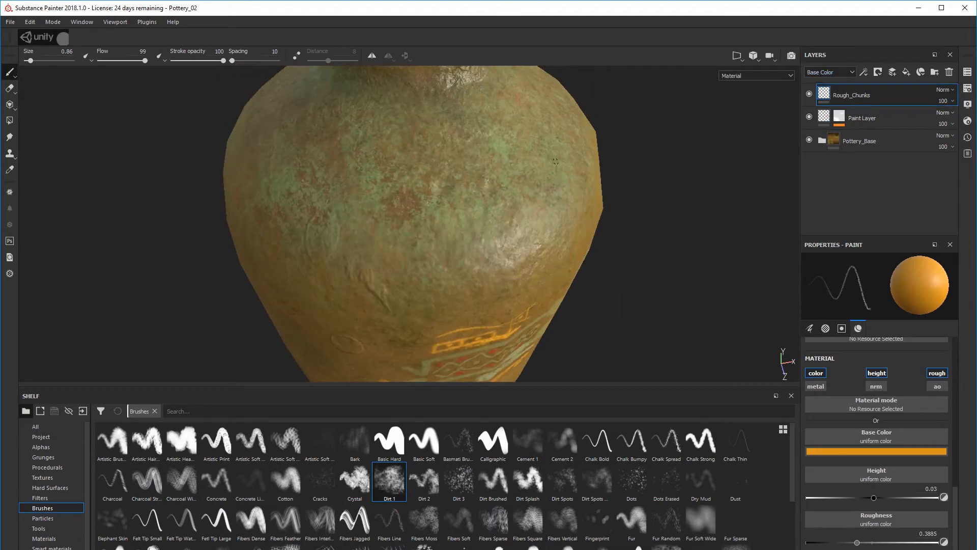
{"action": "middle_click_drag", "start_coordinate": [556, 162], "coordinate": [568, 289], "text": "alt"}
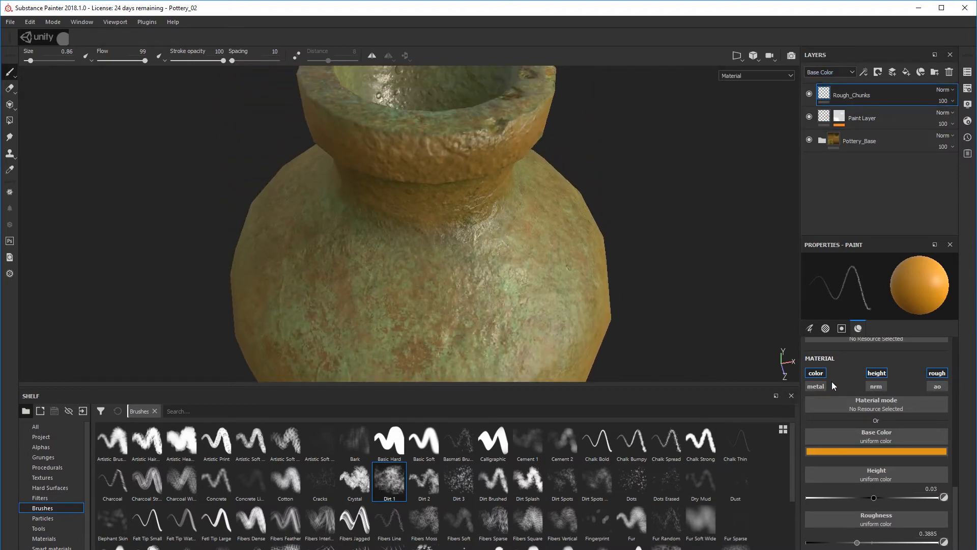
{"action": "left_click_drag", "start_coordinate": [535, 120], "coordinate": [511, 176], "text": "alt"}
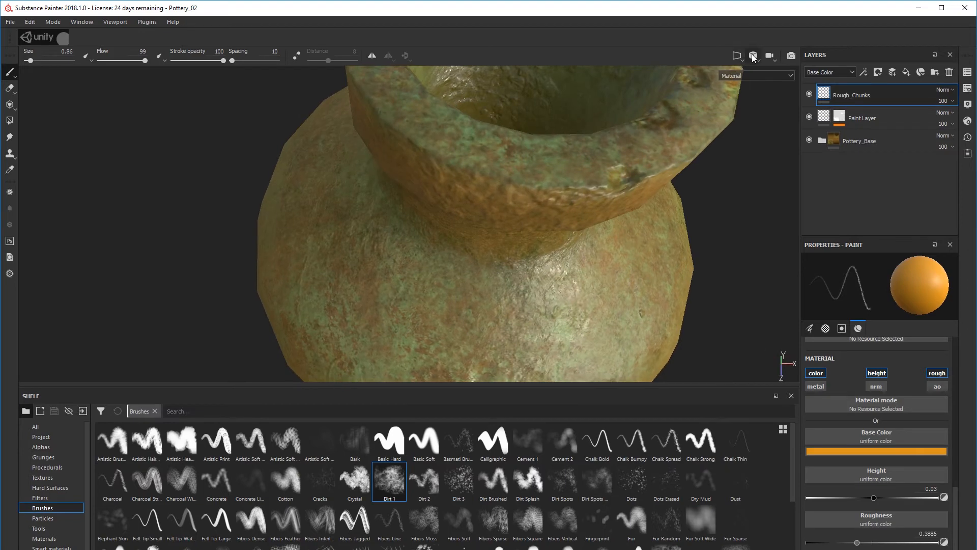
{"action": "left_click", "coordinate": [824, 117]}
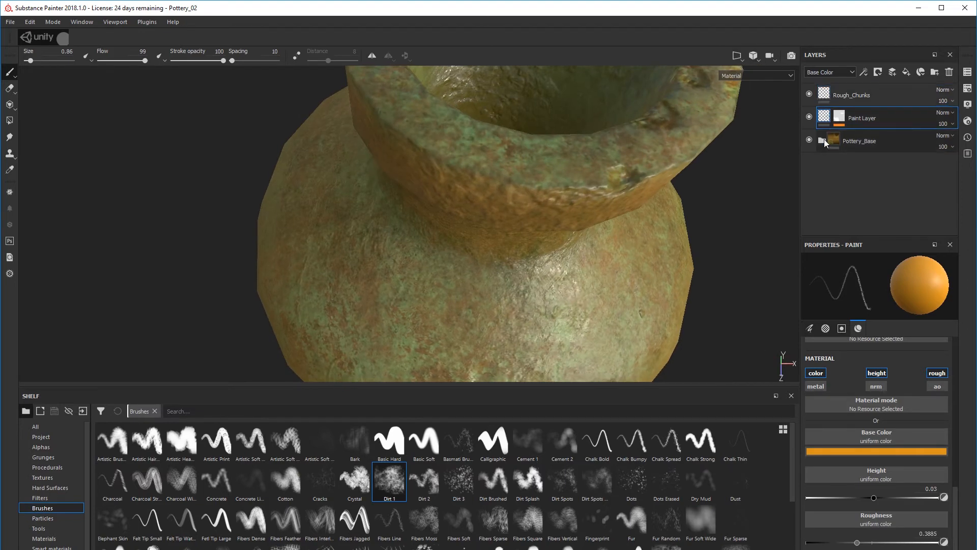
{"action": "left_click", "coordinate": [821, 95]}
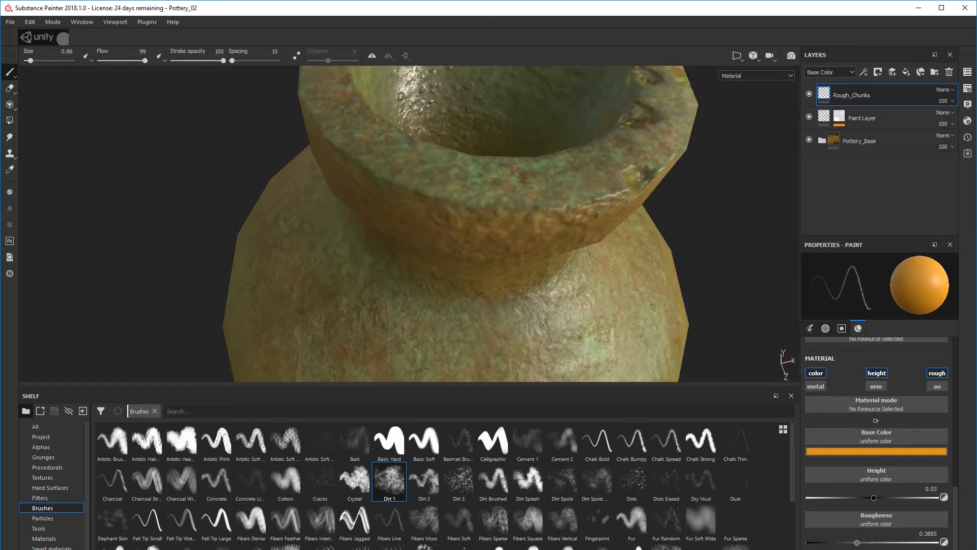
{"action": "middle_click_drag", "start_coordinate": [536, 206], "coordinate": [478, 250], "text": "alt"}
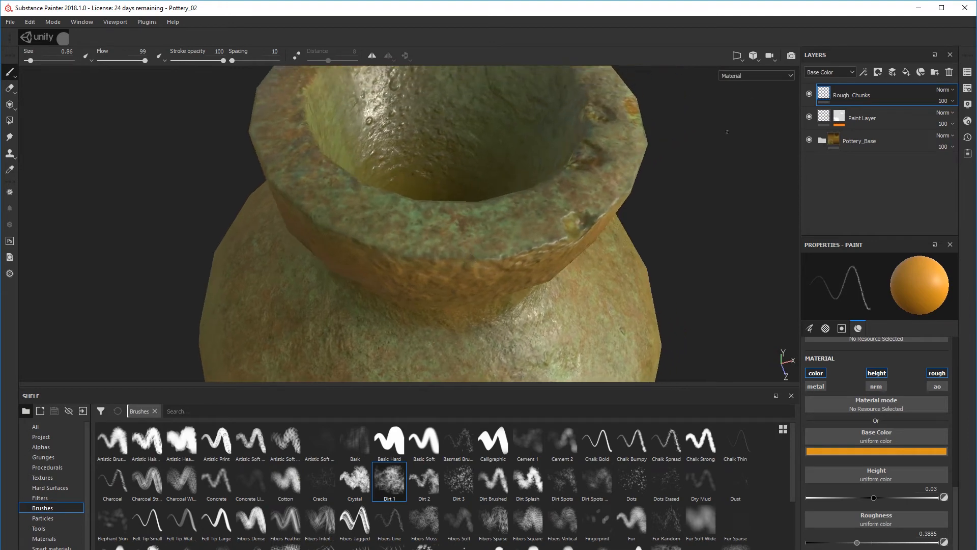
{"action": "left_click", "coordinate": [810, 95]}
{"action": "left_click", "coordinate": [810, 95]}
{"action": "mouse_move", "coordinate": [554, 224]}
{"action": "left_mouse_down", "text": "alt"}
{"action": "mouse_move", "coordinate": [456, 227]}
{"action": "mouse_move", "coordinate": [552, 228]}
{"action": "mouse_move", "coordinate": [442, 180]}
{"action": "left_mouse_up", "text": "alt"}
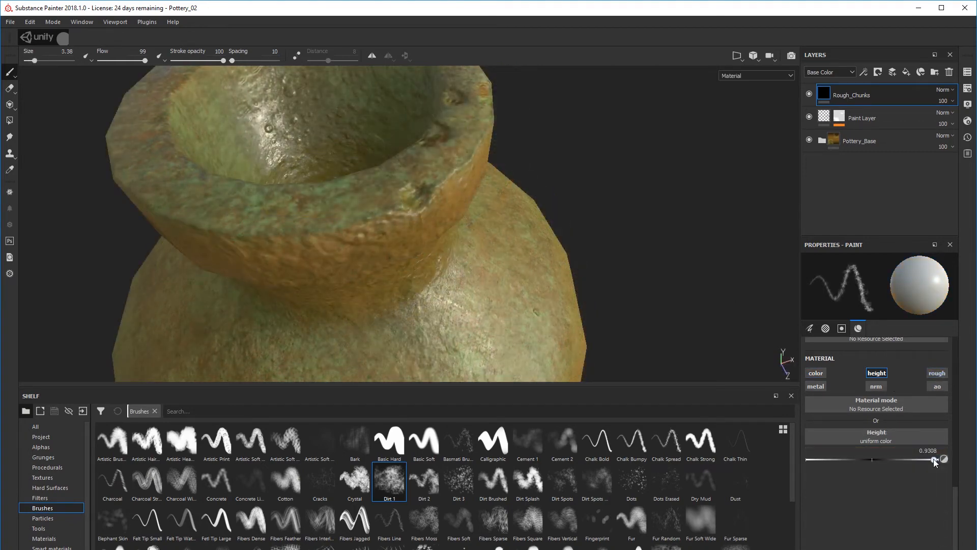
Set the Rough_Chunks brush height to -0.9923 and choose the heavy artistic brush at size 1.63
{"action": "left_click_drag", "start_coordinate": [933, 459], "coordinate": [847, 460]}
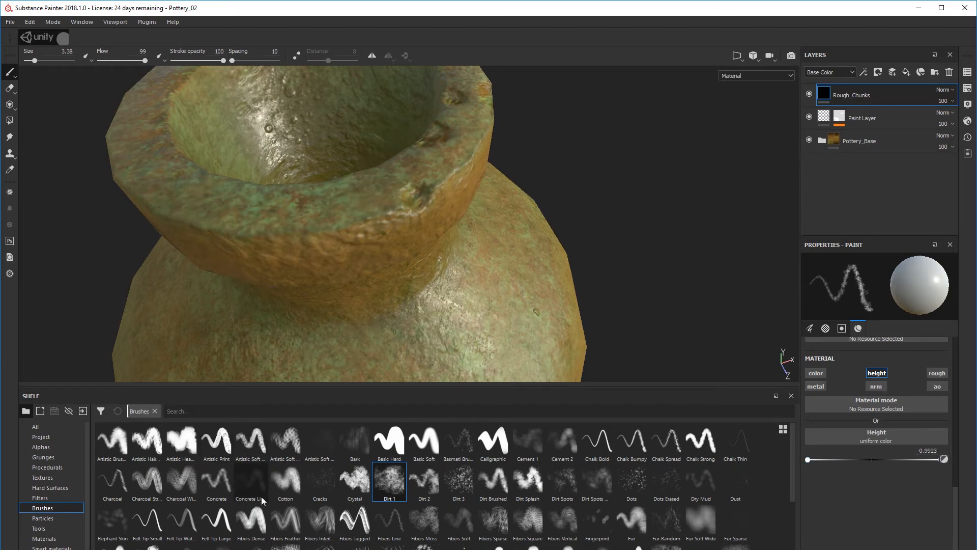
{"action": "left_click", "coordinate": [181, 440]}
{"action": "left_click", "coordinate": [314, 162]}
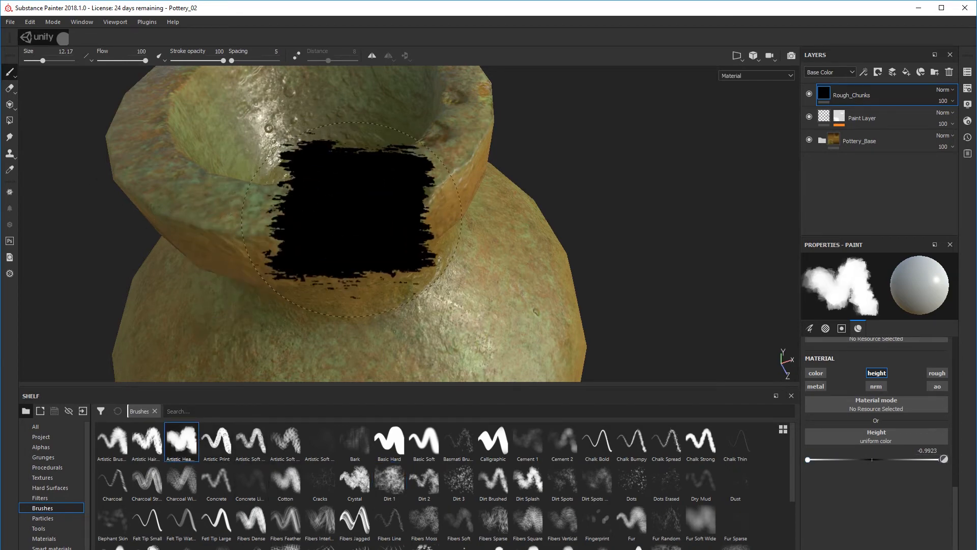
{"action": "mouse_move", "coordinate": [355, 206]}
{"action": "right_mouse_down", "text": "ctrl"}
{"action": "mouse_move", "coordinate": [297, 206]}
{"action": "mouse_move", "coordinate": [358, 207]}
{"action": "right_mouse_up", "text": "ctrl"}
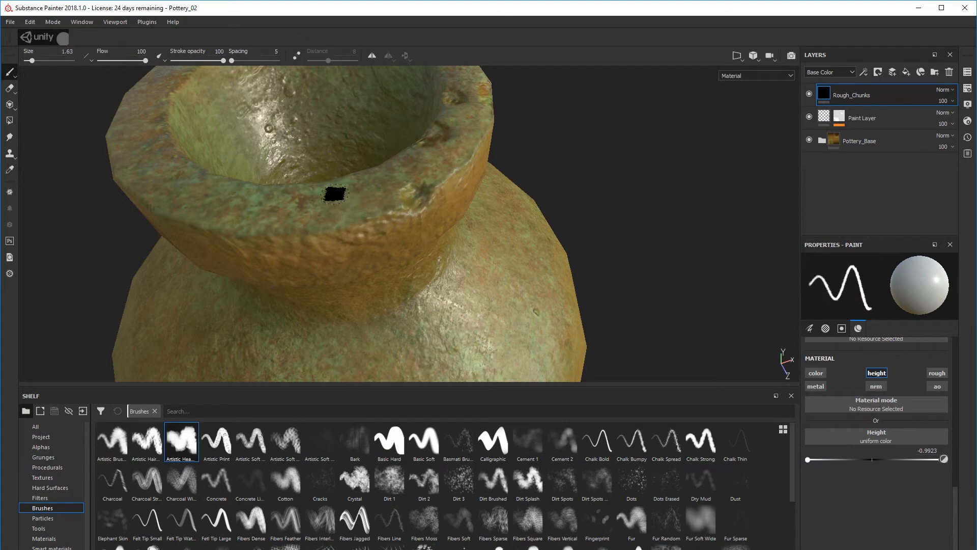
{"action": "mouse_move", "coordinate": [334, 194]}
{"action": "left_mouse_down"}
{"action": "mouse_move", "coordinate": [360, 175]}
{"action": "mouse_move", "coordinate": [354, 168]}
{"action": "left_mouse_up"}
{"action": "mouse_move", "coordinate": [368, 227]}
{"action": "left_mouse_down", "text": "alt"}
{"action": "mouse_move", "coordinate": [478, 231]}
{"action": "mouse_move", "coordinate": [460, 233]}
{"action": "mouse_move", "coordinate": [453, 253]}
{"action": "left_mouse_up", "text": "alt"}
{"action": "key", "text": "ctrl+z"}
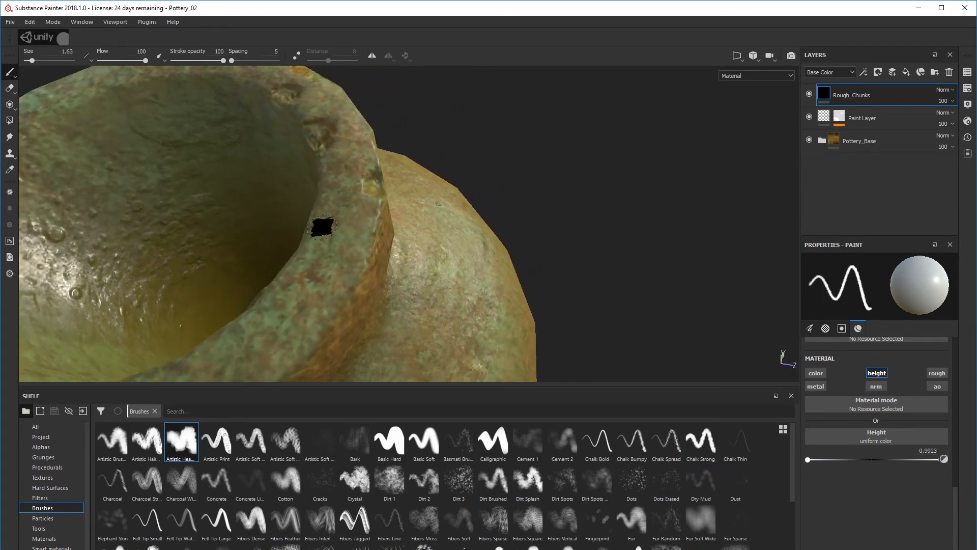
Carve several small chips at intervals around the bottle's rim with the heavy artistic brush
{"action": "left_click_drag", "start_coordinate": [322, 226], "coordinate": [308, 233]}
{"action": "left_click", "coordinate": [360, 255]}
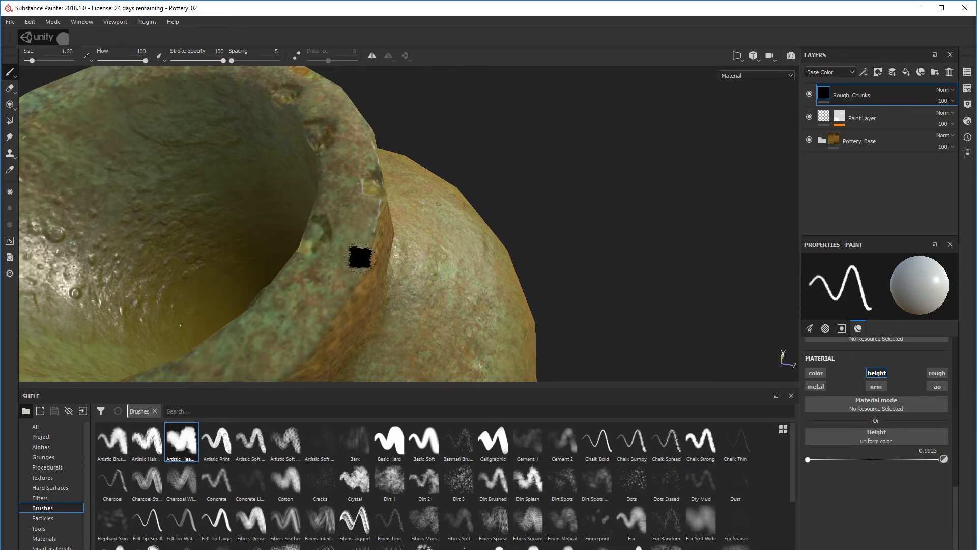
{"action": "left_click", "coordinate": [367, 239]}
{"action": "mouse_move", "coordinate": [415, 277]}
{"action": "left_mouse_down", "text": "alt"}
{"action": "mouse_move", "coordinate": [312, 273]}
{"action": "mouse_move", "coordinate": [211, 244]}
{"action": "mouse_move", "coordinate": [306, 244]}
{"action": "mouse_move", "coordinate": [297, 224]}
{"action": "mouse_move", "coordinate": [288, 244]}
{"action": "mouse_move", "coordinate": [301, 259]}
{"action": "mouse_move", "coordinate": [314, 246]}
{"action": "mouse_move", "coordinate": [349, 247]}
{"action": "mouse_move", "coordinate": [322, 216]}
{"action": "mouse_move", "coordinate": [235, 270]}
{"action": "mouse_move", "coordinate": [257, 251]}
{"action": "left_mouse_up", "text": "alt"}
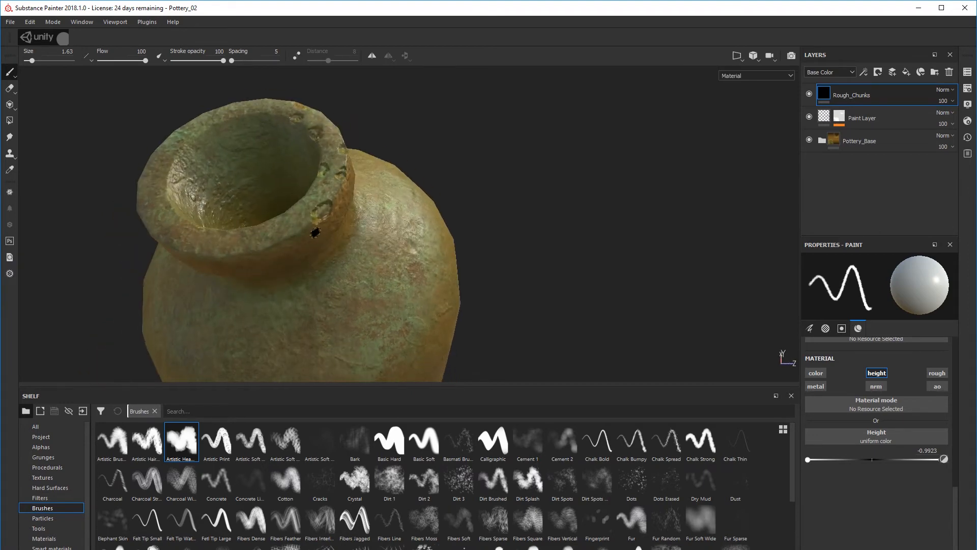
{"action": "left_click", "coordinate": [287, 237]}
{"action": "left_click_drag", "start_coordinate": [288, 293], "coordinate": [211, 232], "text": "alt"}
{"action": "mouse_move", "coordinate": [227, 273]}
{"action": "left_mouse_down", "text": "alt"}
{"action": "mouse_move", "coordinate": [334, 285]}
{"action": "mouse_move", "coordinate": [334, 301]}
{"action": "mouse_move", "coordinate": [255, 257]}
{"action": "mouse_move", "coordinate": [443, 327]}
{"action": "left_mouse_up", "text": "alt"}
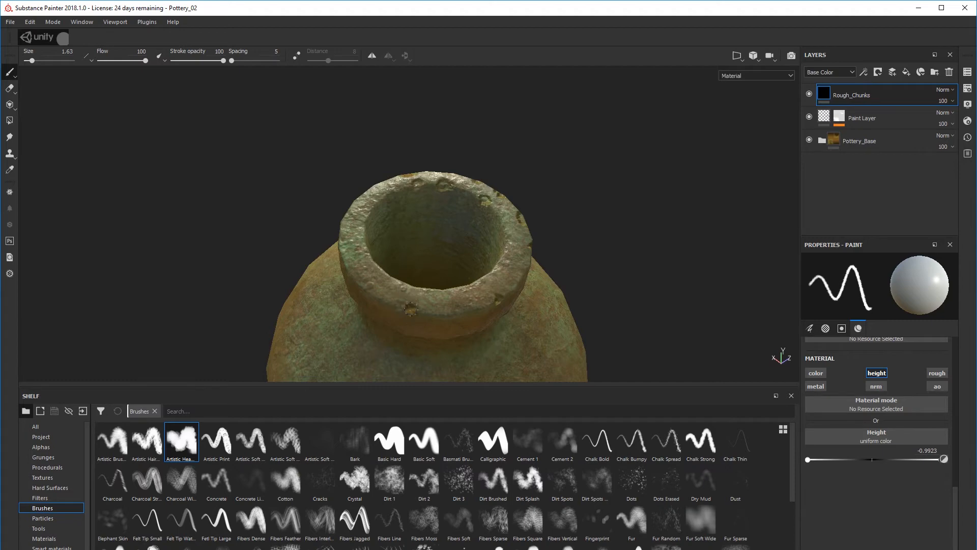
{"action": "left_click_drag", "start_coordinate": [428, 371], "coordinate": [406, 345], "text": "alt"}
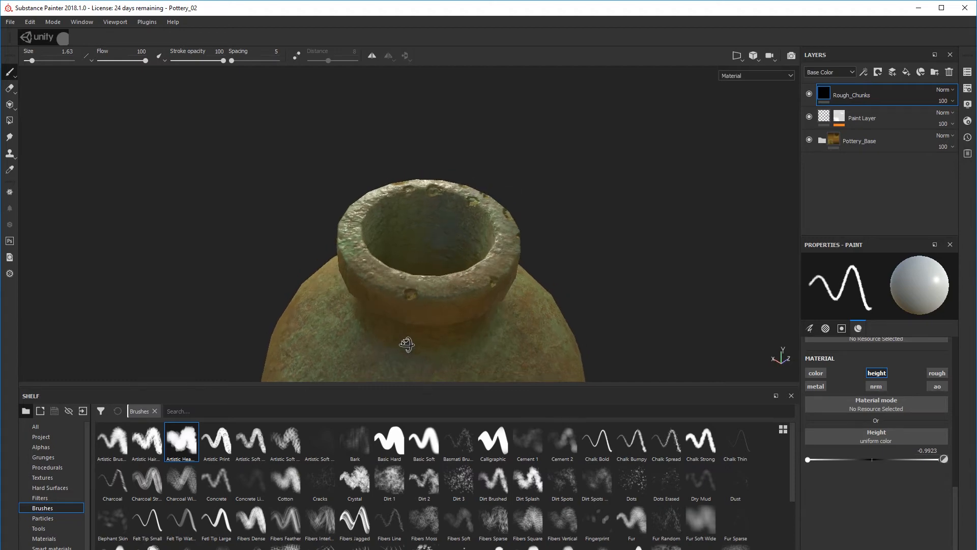
Paint pitted damage along the bottle's rim with the Dirt 1 brush at size 4.54
{"action": "left_click", "coordinate": [391, 481]}
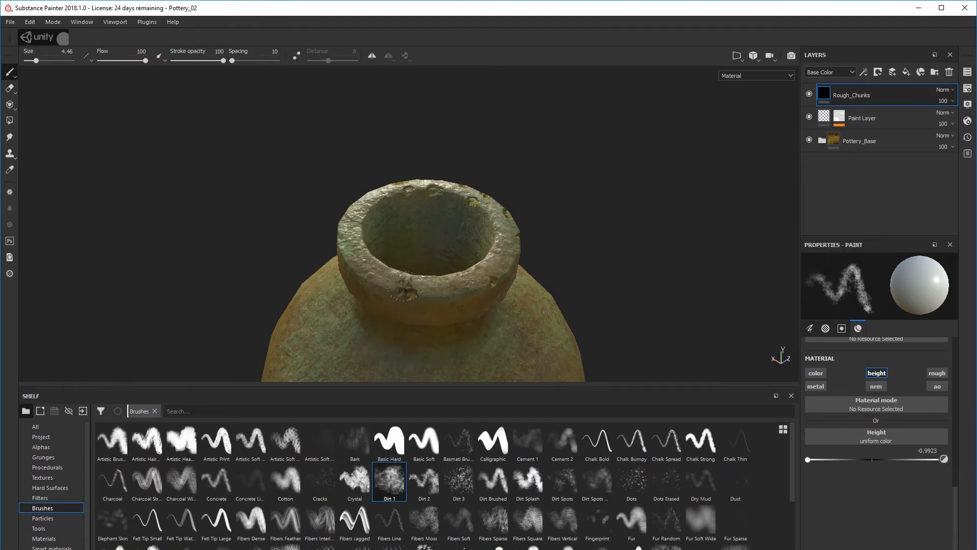
{"action": "right_click_drag", "start_coordinate": [404, 286], "coordinate": [406, 287], "text": "ctrl"}
{"action": "mouse_move", "coordinate": [404, 287]}
{"action": "left_mouse_down"}
{"action": "mouse_move", "coordinate": [388, 290]}
{"action": "mouse_move", "coordinate": [506, 262]}
{"action": "mouse_move", "coordinate": [504, 274]}
{"action": "mouse_move", "coordinate": [502, 250]}
{"action": "left_mouse_up"}
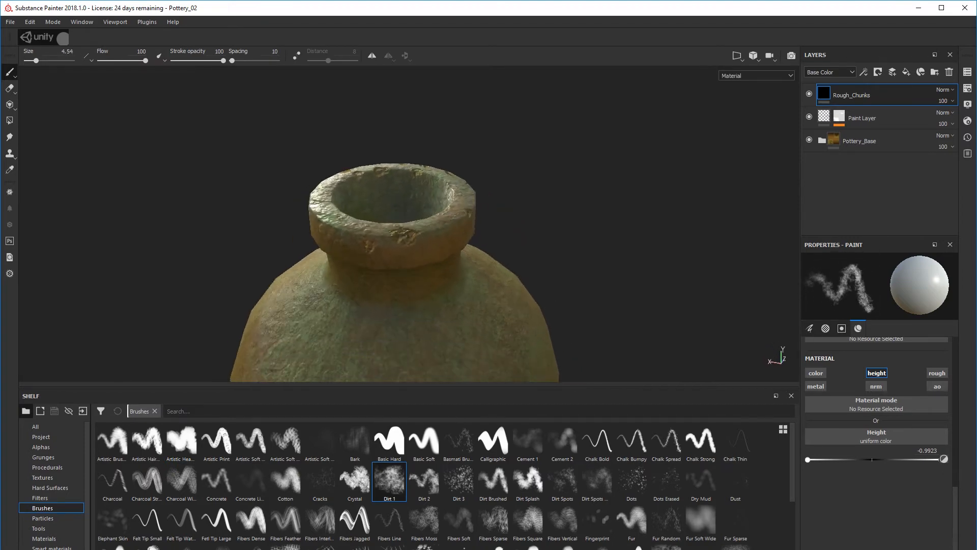
{"action": "scroll", "coordinate": [373, 254], "scroll_direction": "down", "scroll_amount": 5}
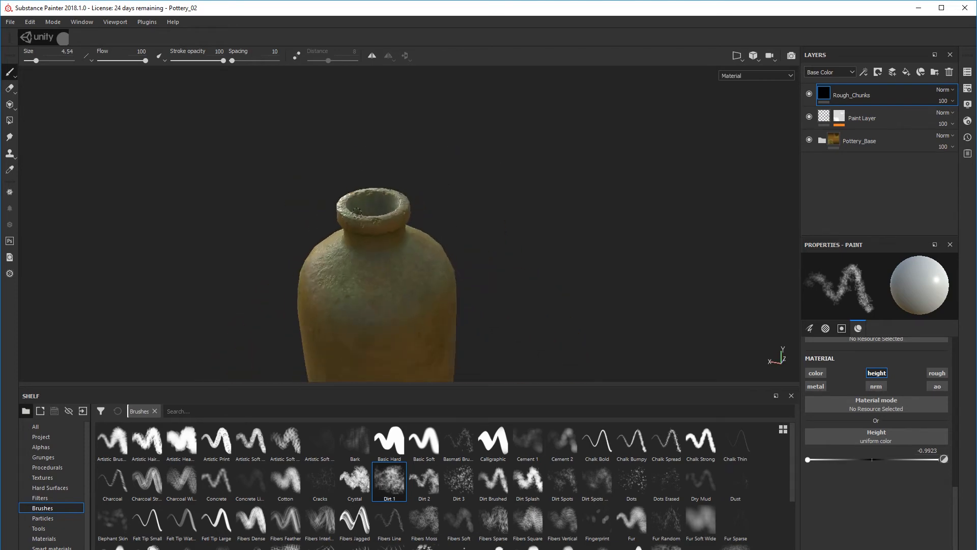
{"action": "left_click_drag", "start_coordinate": [385, 245], "coordinate": [376, 290], "text": "alt"}
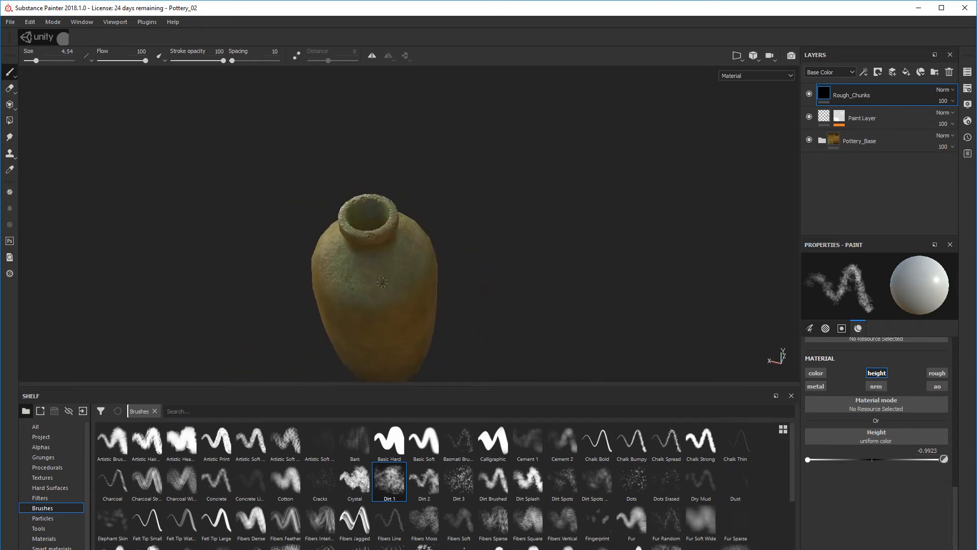
{"action": "scroll", "coordinate": [374, 288], "scroll_direction": "up", "scroll_amount": 5}
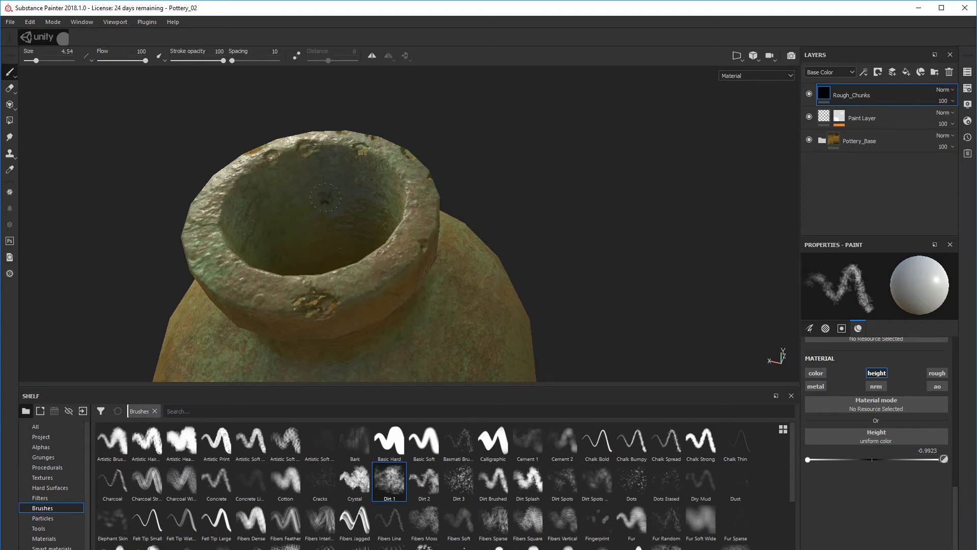
{"action": "left_click_drag", "start_coordinate": [324, 247], "coordinate": [378, 217], "text": "alt"}
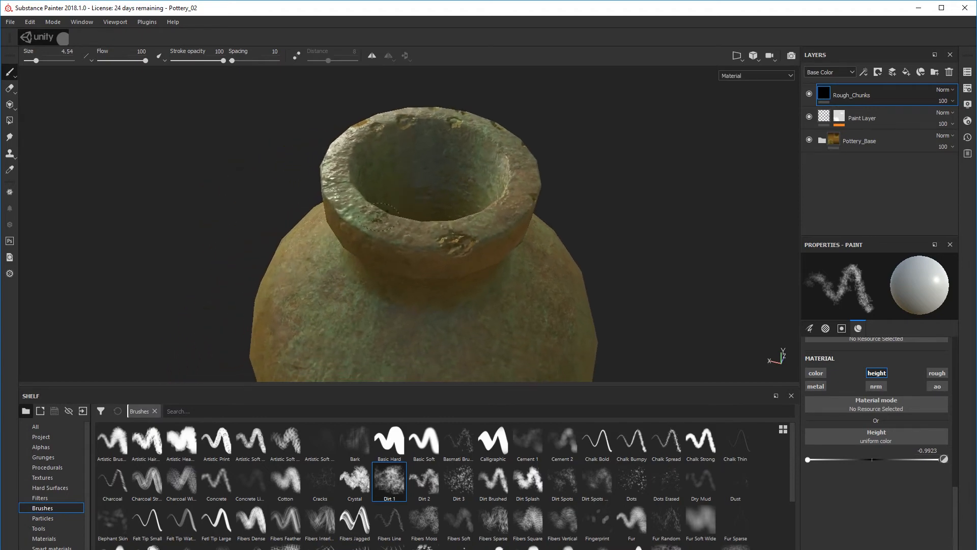
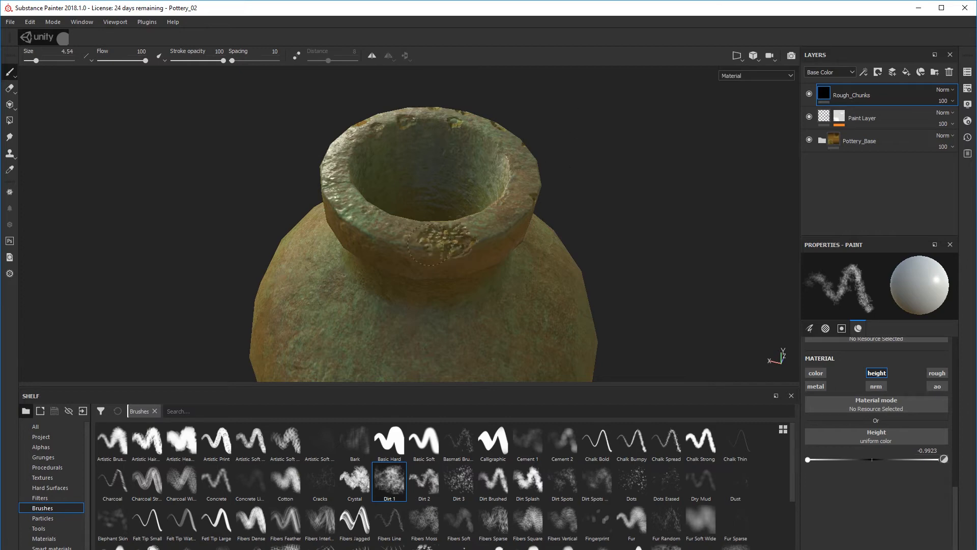
Reduce the Dirt 1 brush size to 0.31 for fine damage on the bottle's rim
{"action": "right_click_drag", "start_coordinate": [384, 244], "coordinate": [368, 244], "text": "ctrl"}
{"action": "mouse_move", "coordinate": [384, 245]}
{"action": "left_mouse_down", "text": "alt"}
{"action": "mouse_move", "coordinate": [630, 264]}
{"action": "mouse_move", "coordinate": [549, 240]}
{"action": "mouse_move", "coordinate": [516, 256]}
{"action": "left_mouse_up", "text": "alt"}
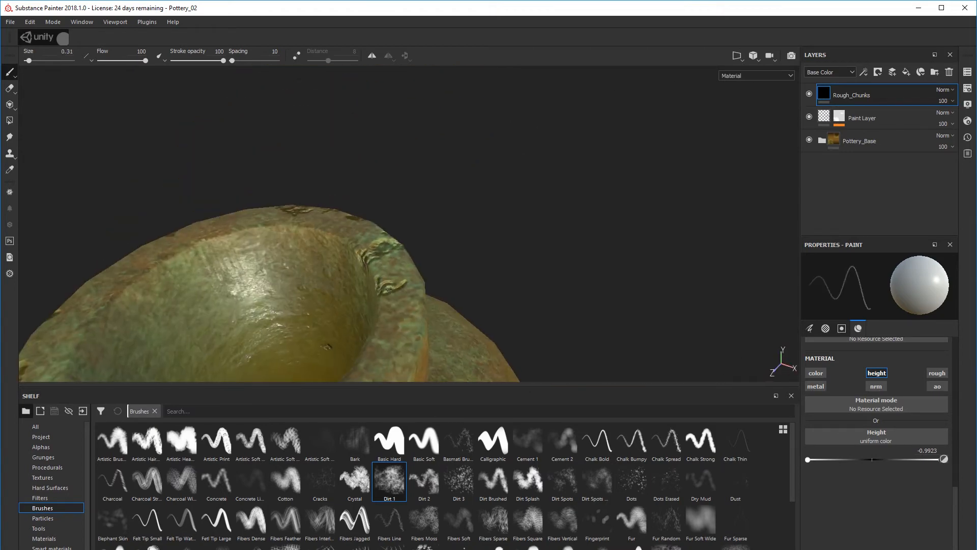
{"action": "left_click_drag", "start_coordinate": [389, 289], "coordinate": [352, 325], "text": "alt"}
Roughen the surface of the bottle's rim with the Bark brush at size 15.23
{"action": "left_click", "coordinate": [10, 89]}
{"action": "left_click", "coordinate": [355, 441]}
{"action": "scroll", "coordinate": [305, 285], "scroll_direction": "down", "scroll_amount": 5}
{"action": "left_click_drag", "start_coordinate": [316, 356], "coordinate": [243, 333], "text": "alt"}
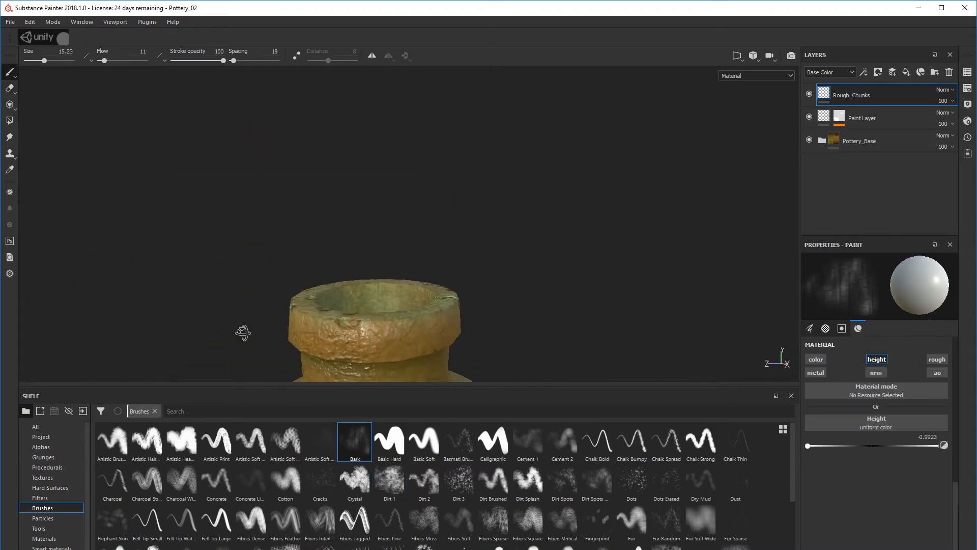
{"action": "middle_click_drag", "start_coordinate": [427, 277], "coordinate": [349, 233], "text": "alt"}
{"action": "mouse_move", "coordinate": [349, 233]}
{"action": "left_mouse_down", "text": "alt"}
{"action": "mouse_move", "coordinate": [330, 295]}
{"action": "mouse_move", "coordinate": [367, 285]}
{"action": "mouse_move", "coordinate": [404, 346]}
{"action": "mouse_move", "coordinate": [570, 322]}
{"action": "mouse_move", "coordinate": [458, 329]}
{"action": "left_mouse_up", "text": "alt"}
{"action": "left_click_drag", "start_coordinate": [315, 346], "coordinate": [356, 331], "text": "alt"}
{"action": "middle_click_drag", "start_coordinate": [305, 334], "coordinate": [332, 292], "text": "alt"}
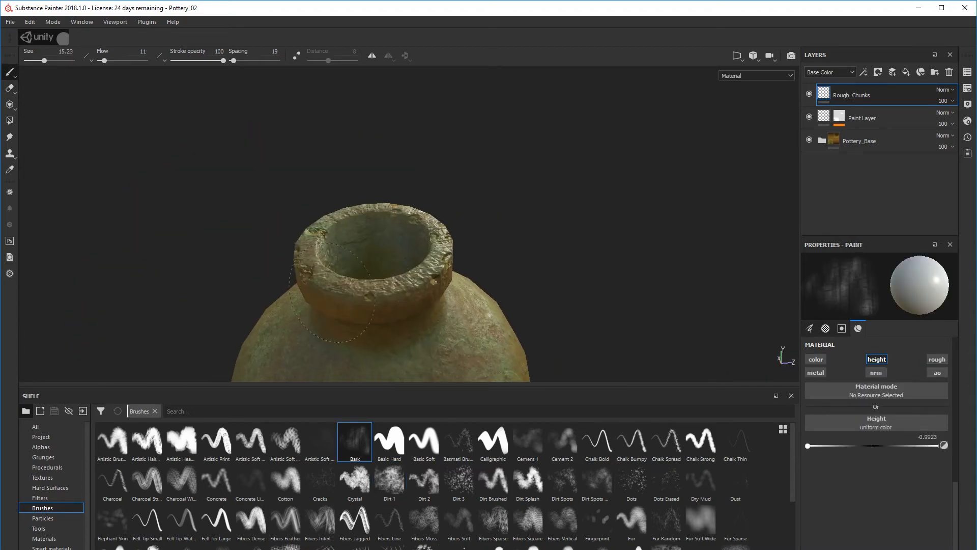
{"action": "mouse_move", "coordinate": [332, 293]}
{"action": "left_mouse_down", "text": "alt"}
{"action": "mouse_move", "coordinate": [306, 255]}
{"action": "mouse_move", "coordinate": [315, 277]}
{"action": "left_mouse_up", "text": "alt"}
{"action": "right_click_drag", "start_coordinate": [315, 278], "coordinate": [334, 301], "text": "alt"}
{"action": "left_click_drag", "start_coordinate": [334, 301], "coordinate": [318, 291], "text": "alt"}
Carve further small dents into the rim's edge with the Dirt 1 brush at size 1.6
{"action": "left_click", "coordinate": [389, 481]}
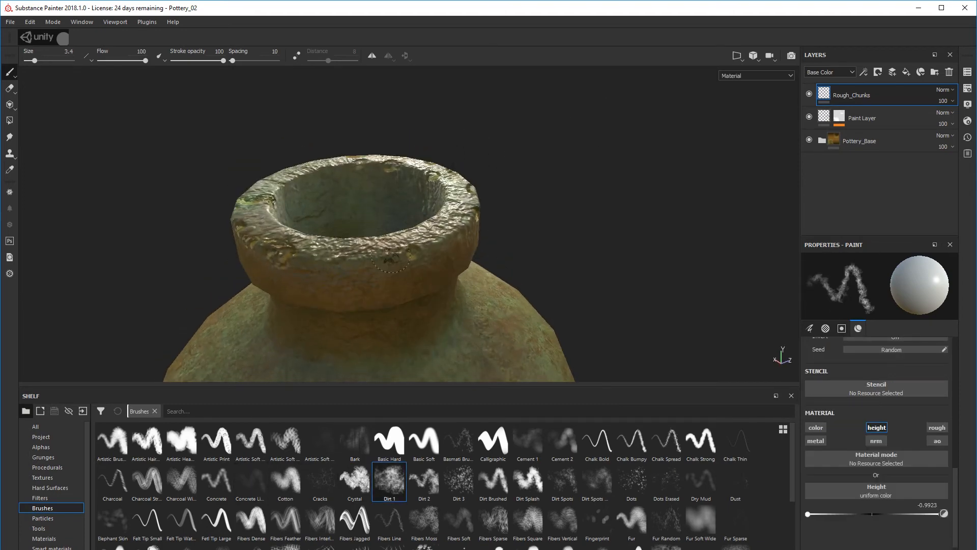
{"action": "right_click_drag", "start_coordinate": [392, 254], "coordinate": [375, 258], "text": "ctrl"}
{"action": "left_click_drag", "start_coordinate": [375, 259], "coordinate": [402, 275], "text": "alt"}
{"action": "right_click_drag", "start_coordinate": [418, 288], "coordinate": [407, 289], "text": "ctrl"}
{"action": "mouse_move", "coordinate": [434, 240]}
{"action": "left_mouse_down"}
{"action": "mouse_move", "coordinate": [452, 234]}
{"action": "mouse_move", "coordinate": [432, 326]}
{"action": "left_mouse_up"}
{"action": "left_click_drag", "start_coordinate": [374, 240], "coordinate": [432, 196]}
{"action": "mouse_move", "coordinate": [448, 223]}
{"action": "left_mouse_down", "text": "alt"}
{"action": "mouse_move", "coordinate": [454, 141]}
{"action": "mouse_move", "coordinate": [231, 144]}
{"action": "mouse_move", "coordinate": [392, 152]}
{"action": "left_mouse_up", "text": "alt"}
Restrict the brush to the color channel and paint dark brown (0.138, 0.055, 0.001) into the rim's dents
{"action": "left_click", "coordinate": [816, 428]}
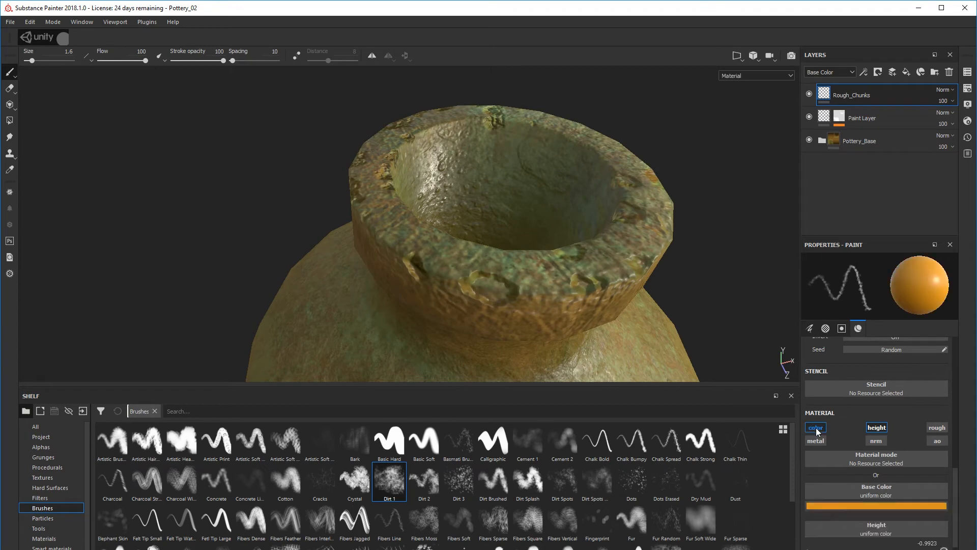
{"action": "left_click", "coordinate": [876, 505]}
{"action": "left_click_drag", "start_coordinate": [879, 436], "coordinate": [894, 453]}
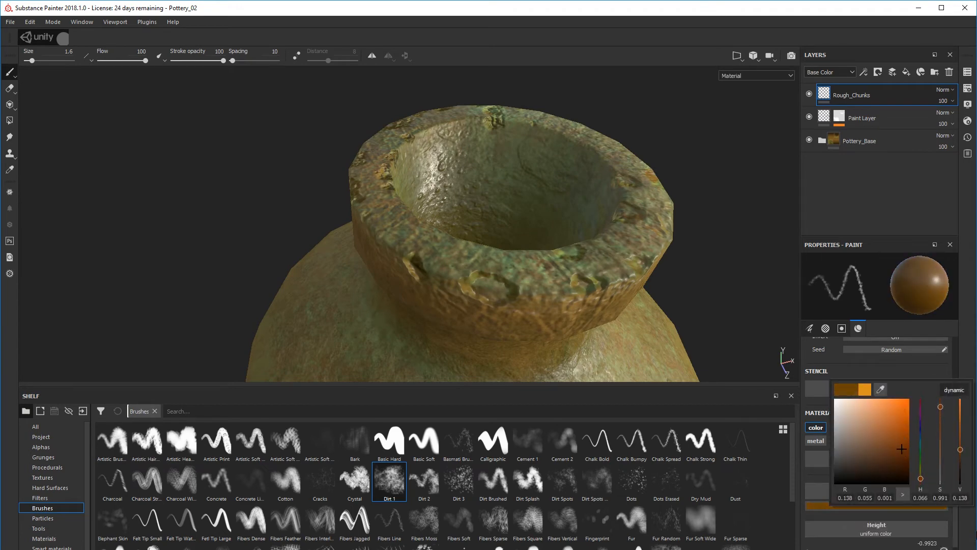
{"action": "left_click_drag", "start_coordinate": [473, 282], "coordinate": [493, 285]}
{"action": "left_click_drag", "start_coordinate": [483, 285], "coordinate": [585, 275], "text": "alt"}
Change the brush's base color to a lighter orange and paint it into two dents on the rim's edge
{"action": "left_click", "coordinate": [876, 505]}
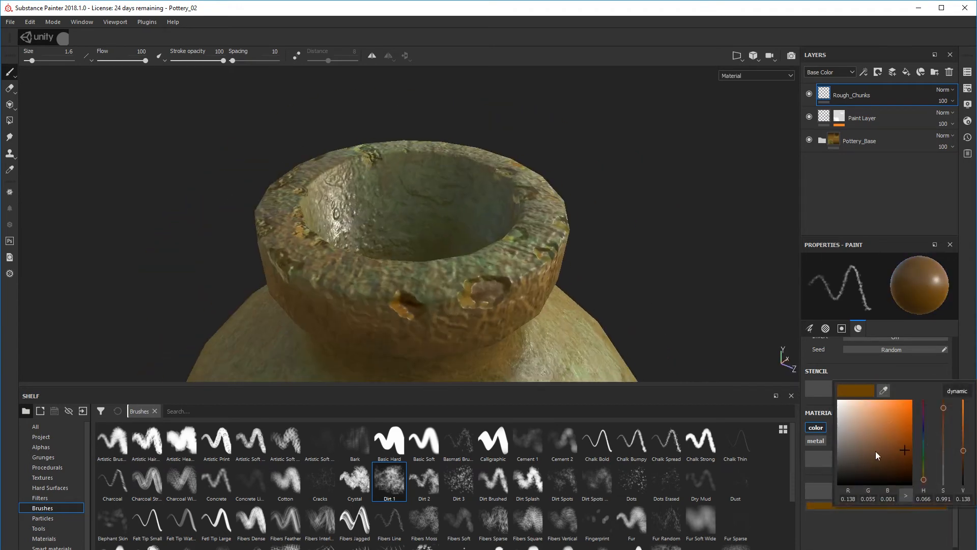
{"action": "left_click_drag", "start_coordinate": [877, 451], "coordinate": [897, 421]}
{"action": "left_click_drag", "start_coordinate": [473, 295], "coordinate": [490, 289]}
{"action": "left_click_drag", "start_coordinate": [399, 302], "coordinate": [408, 309]}
{"action": "left_click_drag", "start_coordinate": [409, 310], "coordinate": [447, 291], "text": "alt"}
Dab the lighter orange into the remaining chips around the bottle's rim
{"action": "scroll", "coordinate": [448, 290], "scroll_direction": "down", "scroll_amount": 4}
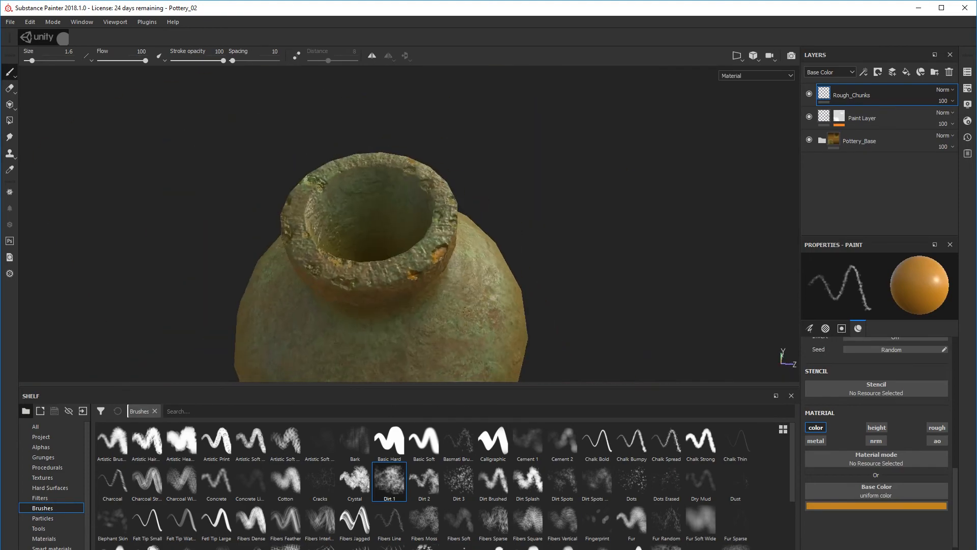
{"action": "scroll", "coordinate": [437, 255], "scroll_direction": "up", "scroll_amount": 4}
{"action": "mouse_move", "coordinate": [446, 249]}
{"action": "left_mouse_down", "text": "alt"}
{"action": "mouse_move", "coordinate": [455, 273]}
{"action": "mouse_move", "coordinate": [390, 222]}
{"action": "mouse_move", "coordinate": [415, 292]}
{"action": "mouse_move", "coordinate": [483, 269]}
{"action": "mouse_move", "coordinate": [636, 277]}
{"action": "mouse_move", "coordinate": [662, 300]}
{"action": "left_mouse_up", "text": "alt"}
{"action": "left_click", "coordinate": [471, 255]}
{"action": "left_click_drag", "start_coordinate": [374, 197], "coordinate": [519, 300], "text": "alt"}
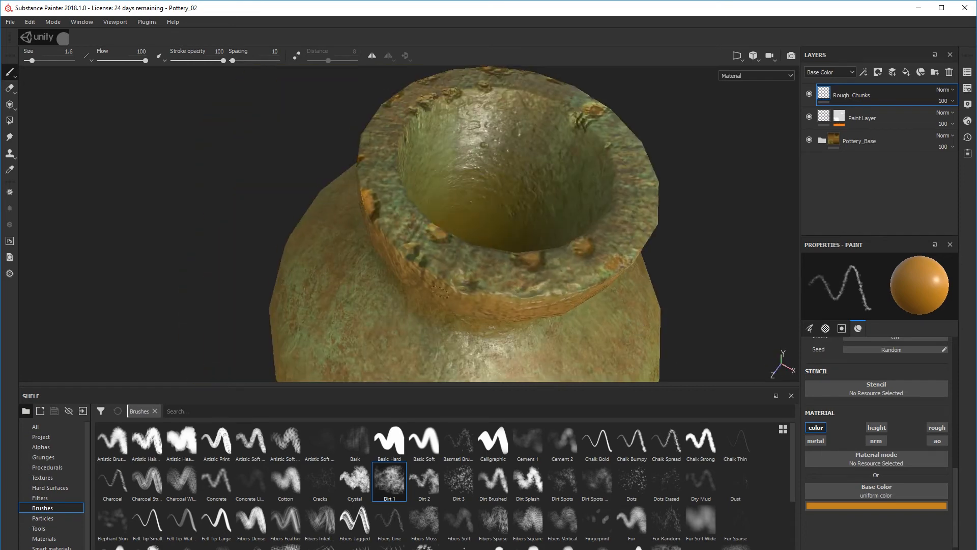
Review the chipped, colored rim together with the bottle's body from several angles and distances
{"action": "left_click_drag", "start_coordinate": [408, 124], "coordinate": [402, 92], "text": "alt"}
{"action": "right_click_drag", "start_coordinate": [407, 152], "coordinate": [404, 265], "text": "alt"}
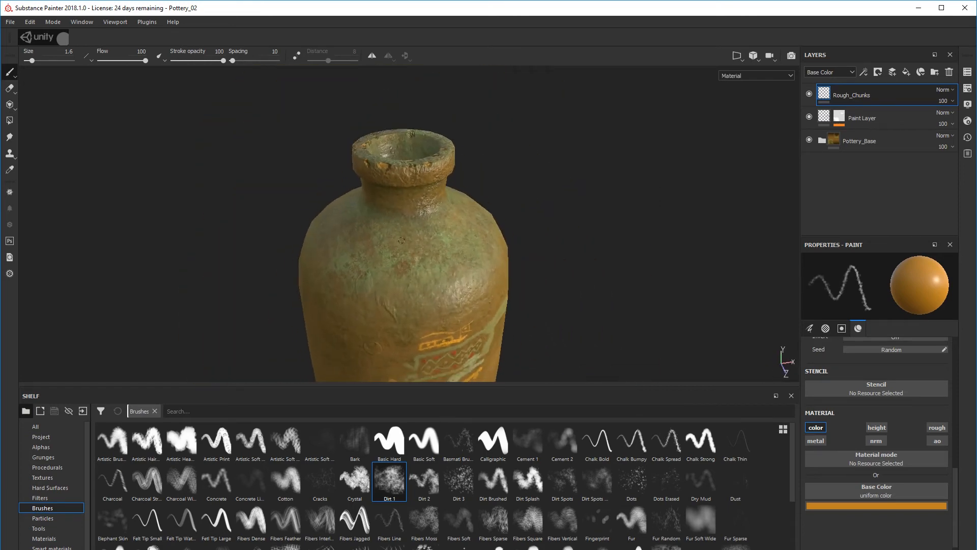
{"action": "left_click_drag", "start_coordinate": [413, 326], "coordinate": [293, 334], "text": "alt"}
{"action": "right_click_drag", "start_coordinate": [310, 264], "coordinate": [327, 200], "text": "alt"}
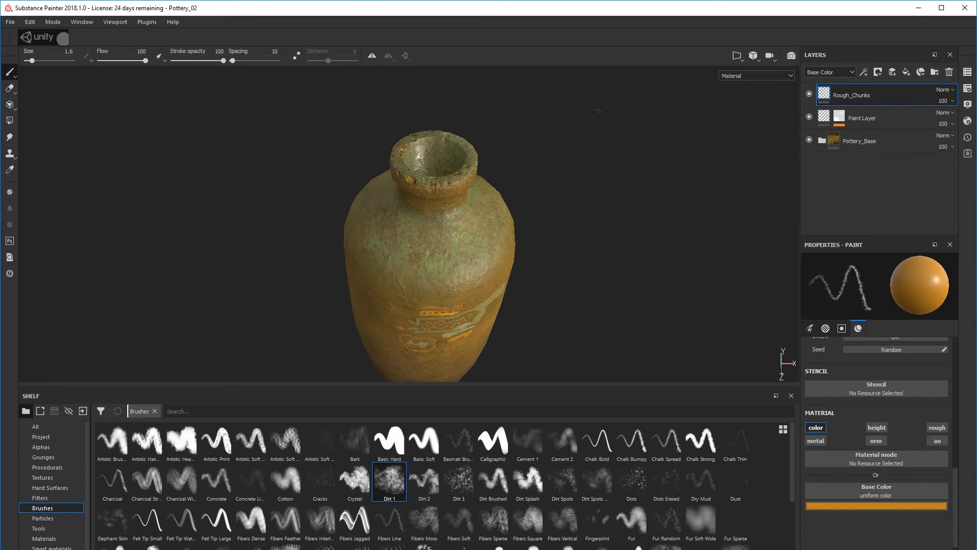
{"action": "left_click_drag", "start_coordinate": [388, 280], "coordinate": [306, 271], "text": "alt"}
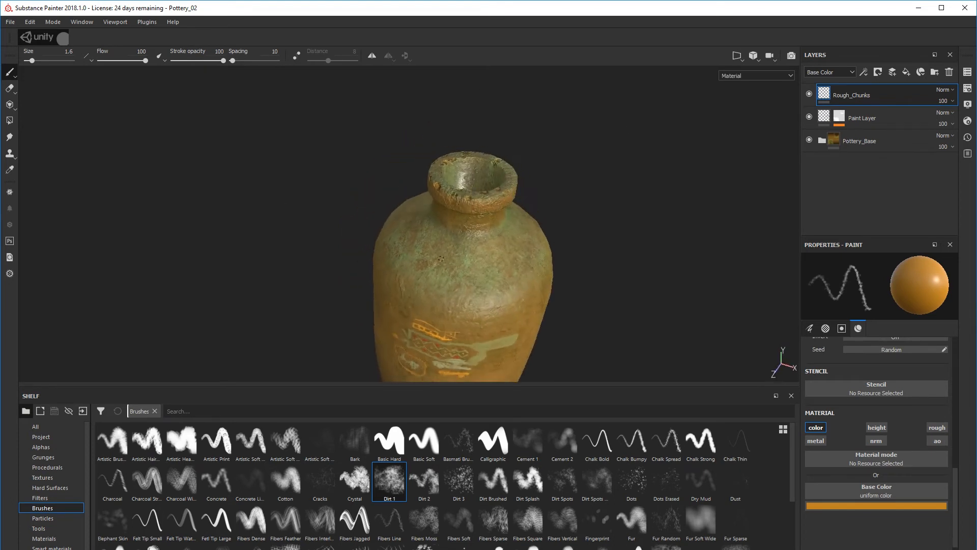
{"action": "left_click_drag", "start_coordinate": [441, 259], "coordinate": [357, 235], "text": "alt"}
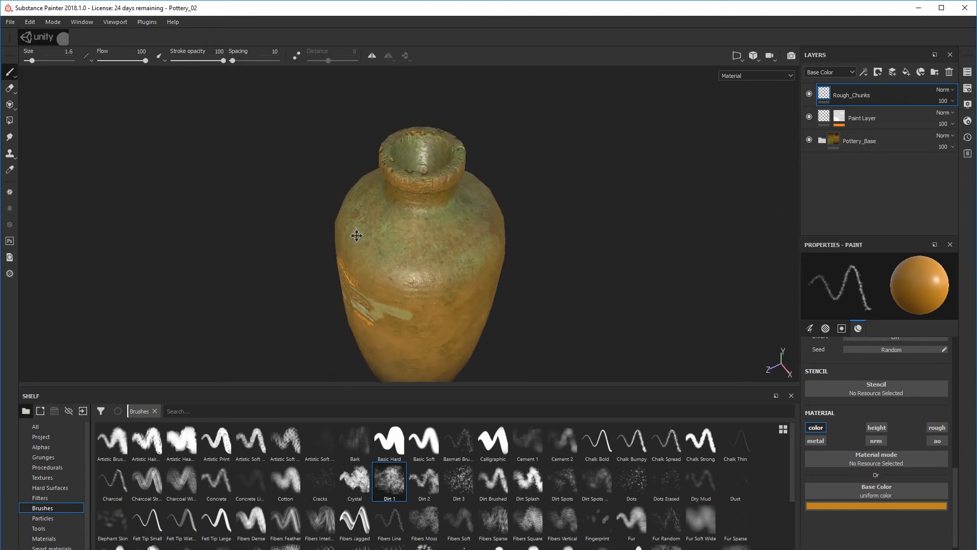
Examine the rim's chips and the bottle's neck and shoulder from all sides for spots that need more damage
{"action": "middle_click_drag", "start_coordinate": [357, 236], "coordinate": [358, 277], "text": "alt"}
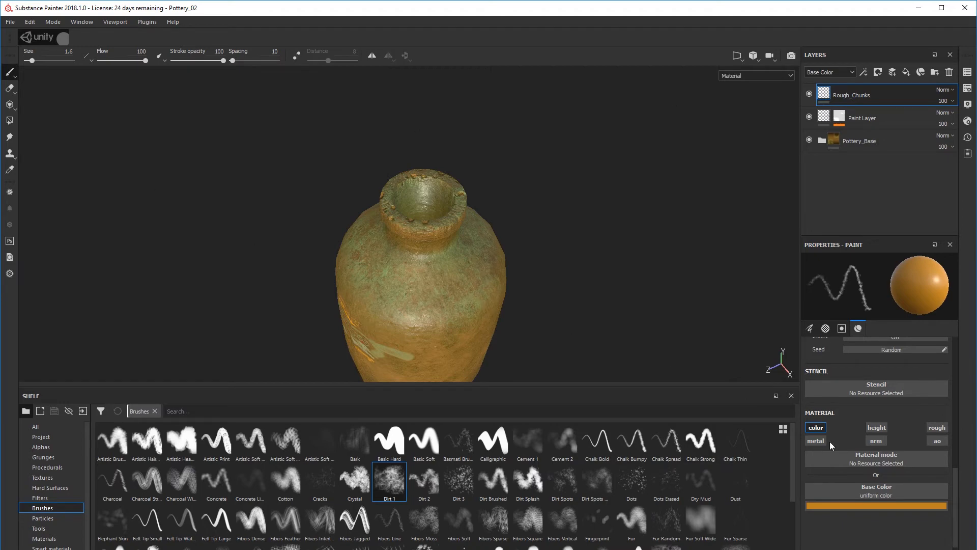
{"action": "scroll", "coordinate": [443, 258], "scroll_direction": "up", "scroll_amount": 3}
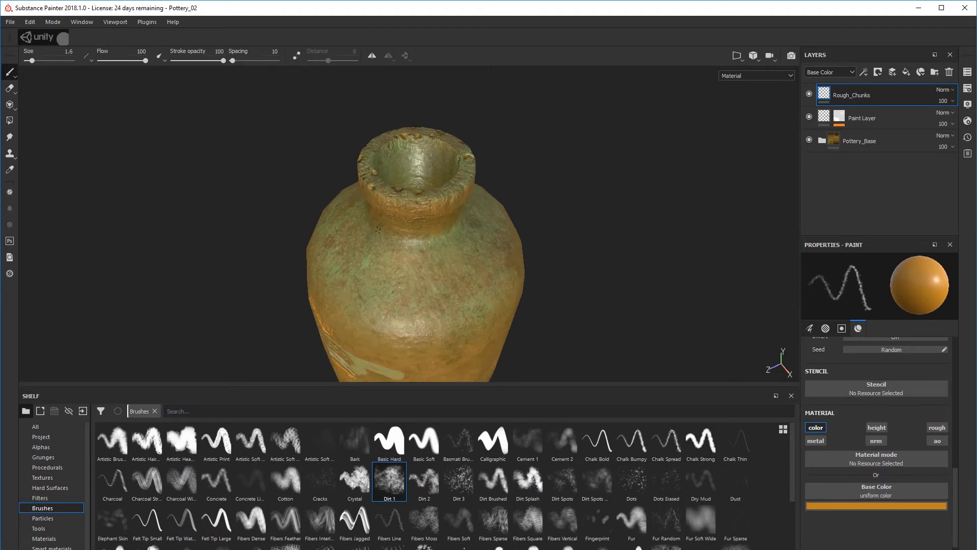
{"action": "left_click_drag", "start_coordinate": [378, 230], "coordinate": [306, 236], "text": "alt"}
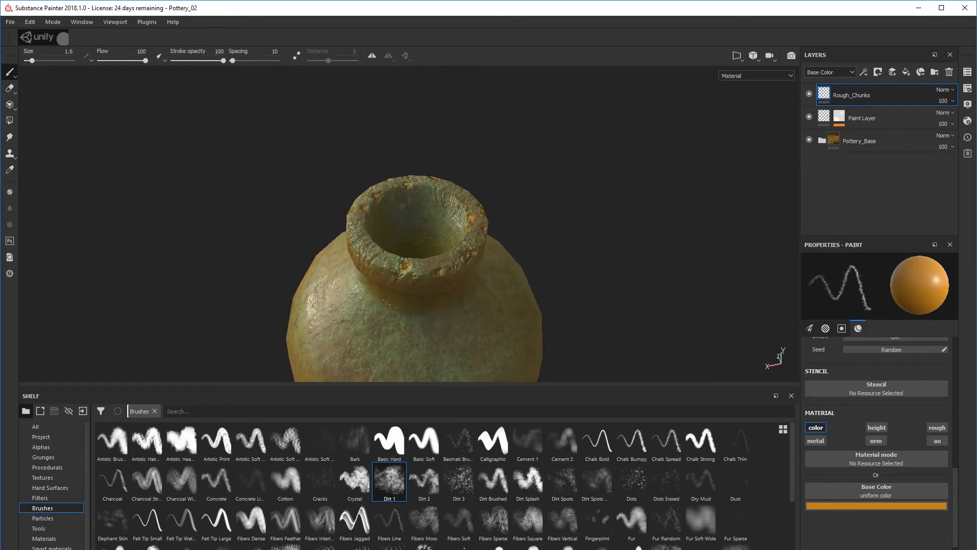
{"action": "left_click_drag", "start_coordinate": [387, 302], "coordinate": [445, 295], "text": "alt"}
{"action": "scroll", "coordinate": [445, 296], "scroll_direction": "up", "scroll_amount": 1}
{"action": "middle_click_drag", "start_coordinate": [455, 292], "coordinate": [504, 234], "text": "alt"}
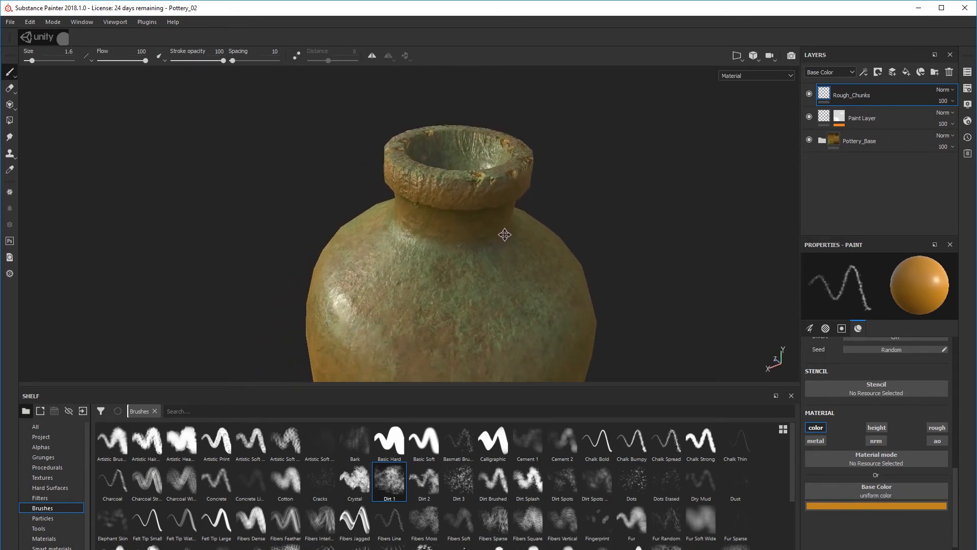
{"action": "scroll", "coordinate": [504, 234], "scroll_direction": "down", "scroll_amount": 2}
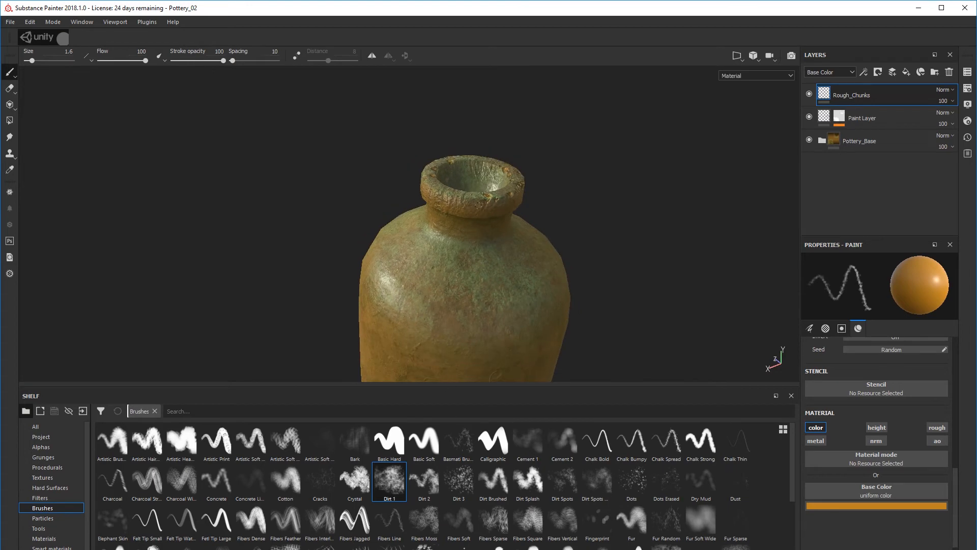
{"action": "left_click_drag", "start_coordinate": [481, 208], "coordinate": [361, 232], "text": "alt"}
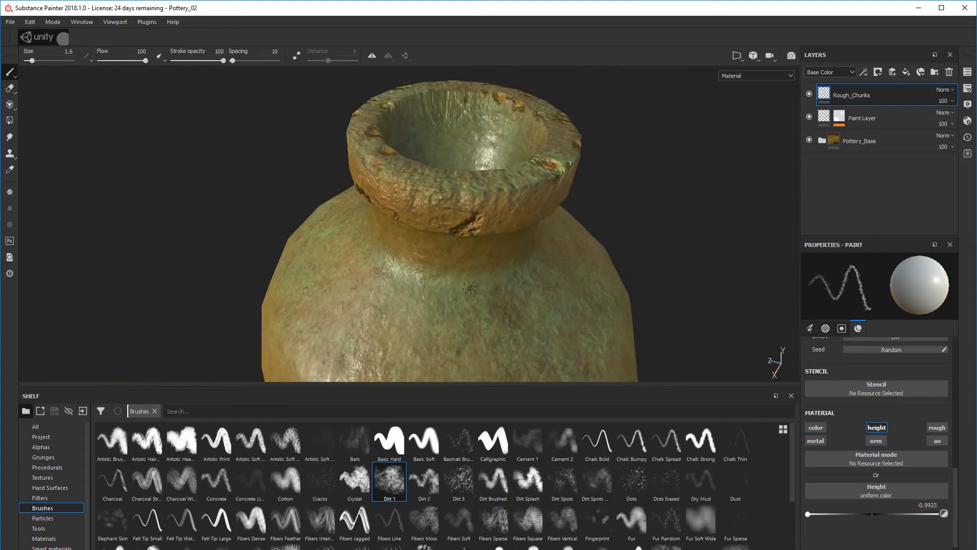
Enlarge the brush to 2.62 and gouge a height dent into the lower edge of the rim's outer side
{"action": "mouse_move", "coordinate": [534, 203]}
{"action": "left_mouse_down", "text": "alt"}
{"action": "mouse_move", "coordinate": [565, 214]}
{"action": "mouse_move", "coordinate": [591, 209]}
{"action": "mouse_move", "coordinate": [579, 208]}
{"action": "mouse_move", "coordinate": [594, 197]}
{"action": "mouse_move", "coordinate": [571, 194]}
{"action": "mouse_move", "coordinate": [509, 312]}
{"action": "mouse_move", "coordinate": [548, 243]}
{"action": "mouse_move", "coordinate": [547, 304]}
{"action": "left_mouse_up", "text": "alt"}
{"action": "right_click_drag", "start_coordinate": [547, 305], "coordinate": [553, 305], "text": "ctrl"}
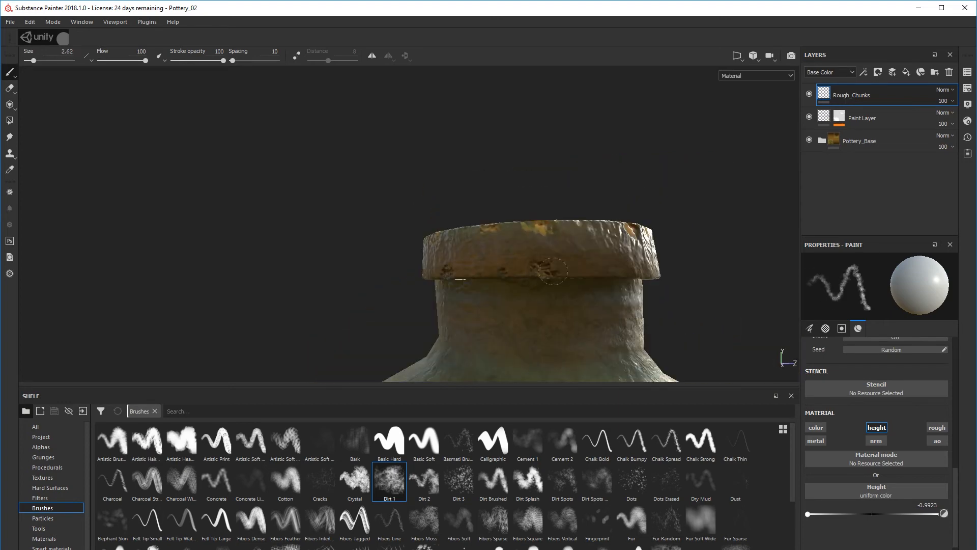
{"action": "left_click_drag", "start_coordinate": [543, 271], "coordinate": [558, 272]}
{"action": "mouse_move", "coordinate": [555, 285]}
{"action": "left_mouse_down", "text": "alt"}
{"action": "mouse_move", "coordinate": [537, 366]}
{"action": "mouse_move", "coordinate": [518, 352]}
{"action": "left_mouse_up", "text": "alt"}
Switch to the Basic Hard brush at size 0.17 and carve a thin crack across the rim's outer side down to the dent
{"action": "left_click", "coordinate": [492, 441]}
{"action": "left_click_drag", "start_coordinate": [602, 359], "coordinate": [600, 323], "text": "alt"}
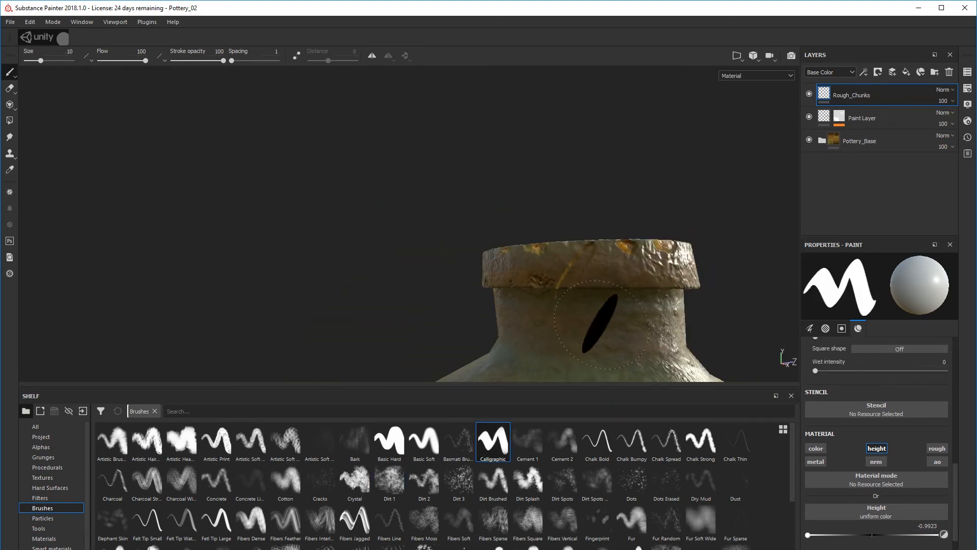
{"action": "left_click", "coordinate": [389, 442]}
{"action": "mouse_move", "coordinate": [578, 305]}
{"action": "right_mouse_down", "text": "ctrl"}
{"action": "mouse_move", "coordinate": [556, 304]}
{"action": "mouse_move", "coordinate": [529, 277]}
{"action": "right_mouse_up", "text": "ctrl"}
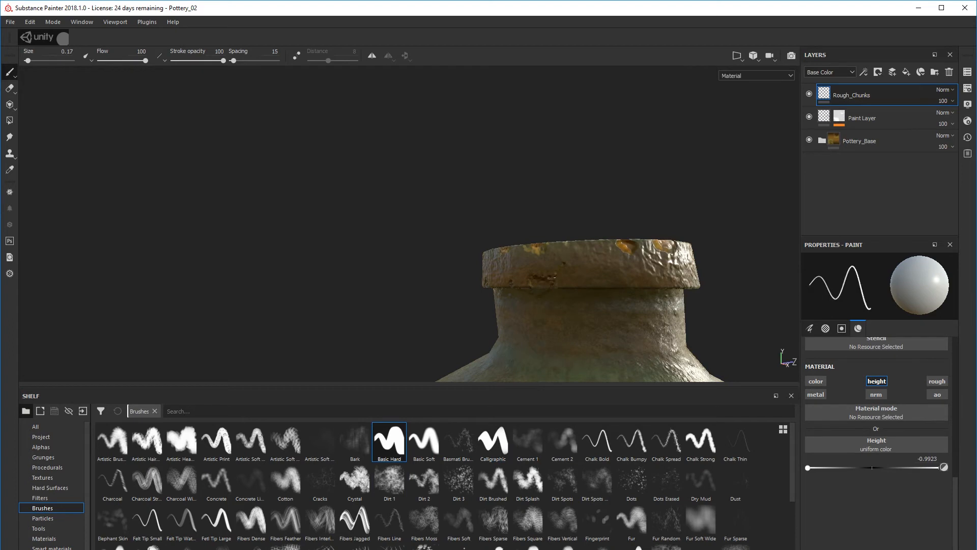
{"action": "left_click_drag", "start_coordinate": [574, 281], "coordinate": [590, 305], "text": "alt"}
{"action": "mouse_move", "coordinate": [564, 263]}
{"action": "left_mouse_down"}
{"action": "mouse_move", "coordinate": [567, 253]}
{"action": "mouse_move", "coordinate": [571, 279]}
{"action": "left_mouse_up"}
{"action": "mouse_move", "coordinate": [556, 327]}
{"action": "left_mouse_down", "text": "alt"}
{"action": "mouse_move", "coordinate": [553, 364]}
{"action": "mouse_move", "coordinate": [548, 343]}
{"action": "left_mouse_up", "text": "alt"}
{"action": "right_click_drag", "start_coordinate": [458, 268], "coordinate": [394, 261], "text": "shift"}
{"action": "right_click_drag", "start_coordinate": [394, 261], "coordinate": [459, 393], "text": "alt"}
{"action": "left_click_drag", "start_coordinate": [496, 254], "coordinate": [463, 213], "text": "alt"}
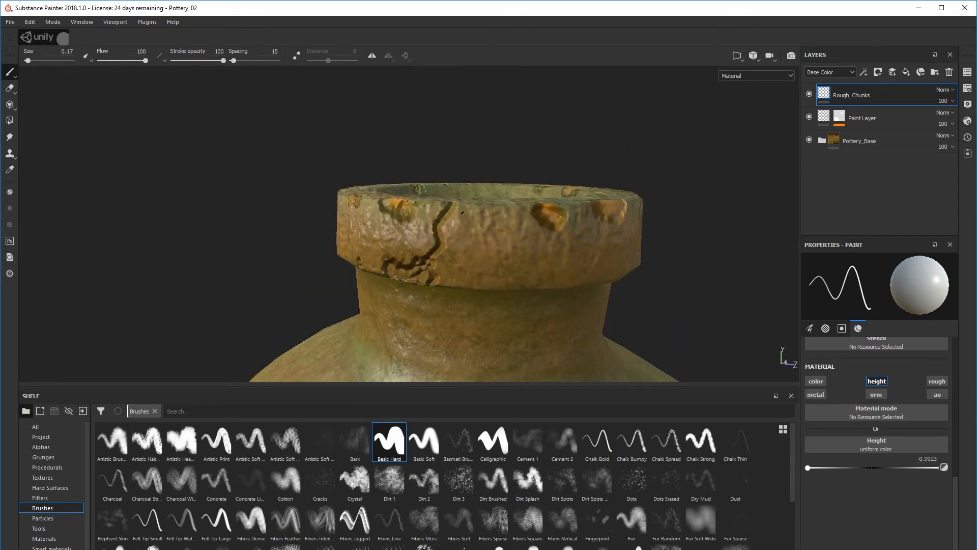
{"action": "left_click", "coordinate": [862, 71]}
{"action": "left_click", "coordinate": [856, 112]}
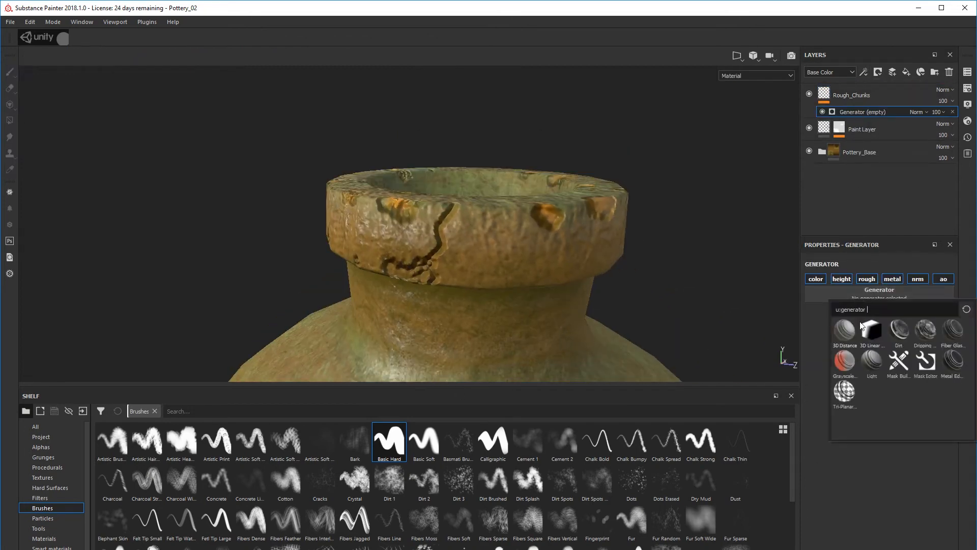
{"action": "left_click", "coordinate": [866, 112]}
{"action": "right_click", "coordinate": [867, 112]}
{"action": "left_click", "coordinate": [891, 207]}
Add a Blur filter to the Rough_Chunks layer and set its blur intensity to 0.12
{"action": "left_click", "coordinate": [863, 71]}
{"action": "left_click", "coordinate": [872, 133]}
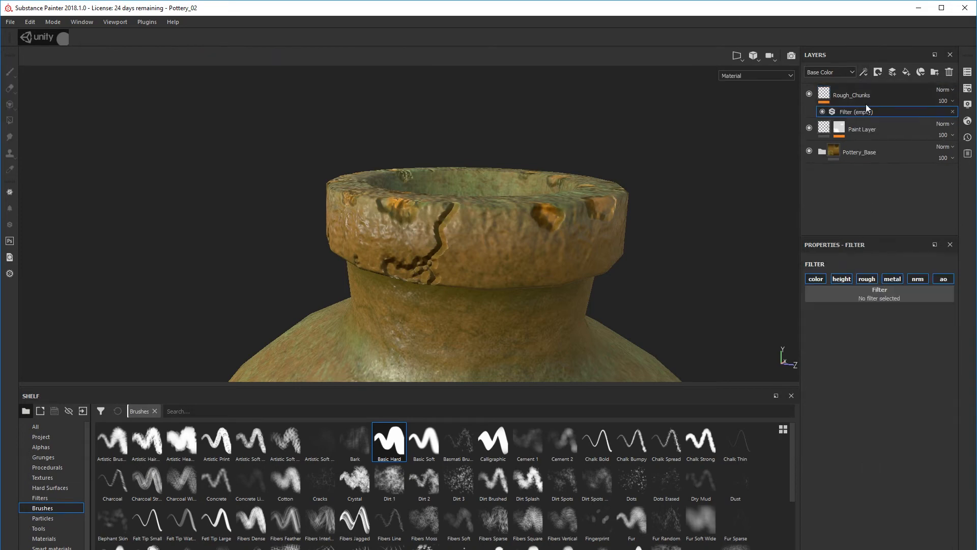
{"action": "left_click", "coordinate": [868, 296]}
{"action": "left_click", "coordinate": [898, 333]}
{"action": "scroll", "coordinate": [501, 240], "scroll_direction": "down", "scroll_amount": 3}
{"action": "left_click_drag", "start_coordinate": [501, 219], "coordinate": [524, 219], "text": "alt"}
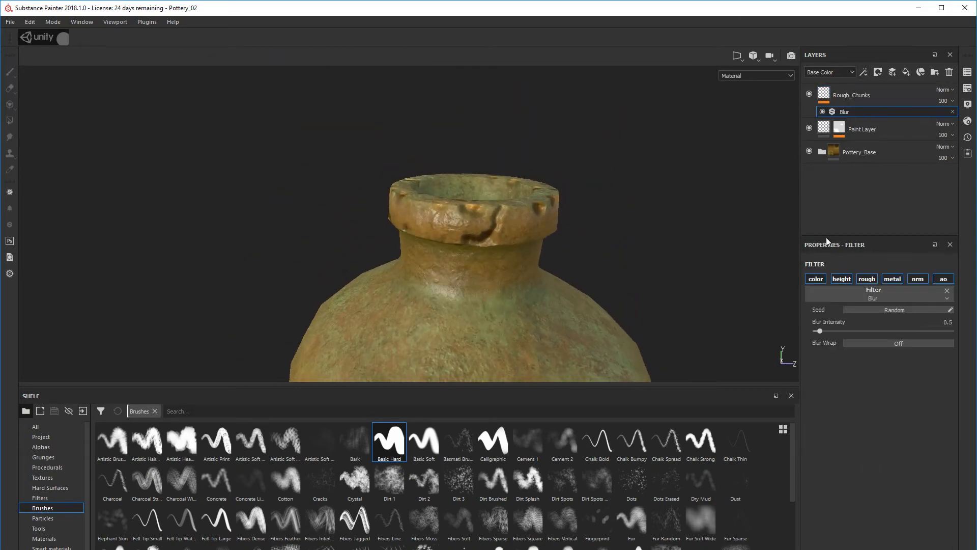
{"action": "left_click_drag", "start_coordinate": [820, 331], "coordinate": [817, 331]}
{"action": "left_click_drag", "start_coordinate": [557, 208], "coordinate": [563, 247], "text": "alt"}
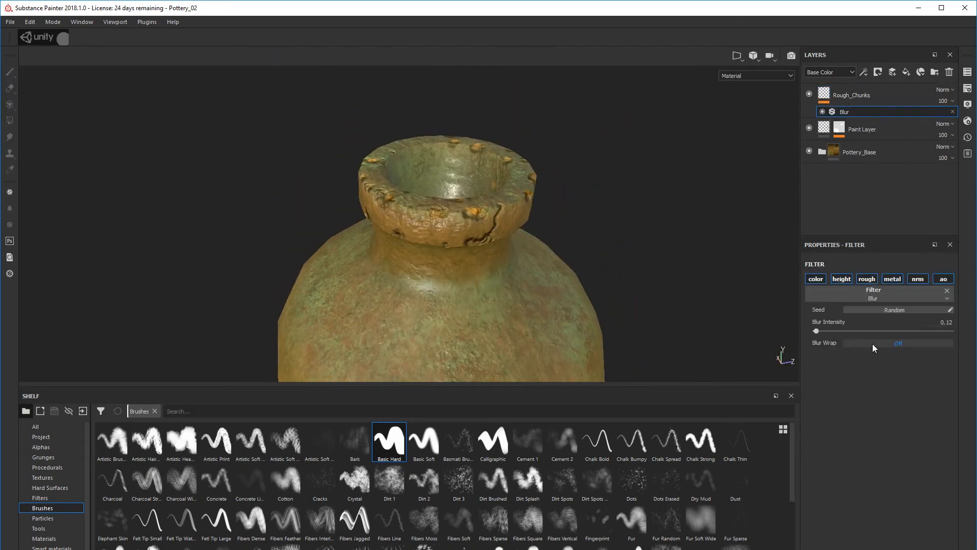
{"action": "left_click_drag", "start_coordinate": [598, 287], "coordinate": [540, 246], "text": "alt"}
{"action": "left_click_drag", "start_coordinate": [432, 215], "coordinate": [432, 250], "text": "alt"}
Add a Histogram Shift filter above the Blur on Rough_Chunks and set its position to 1
{"action": "right_click", "coordinate": [860, 116]}
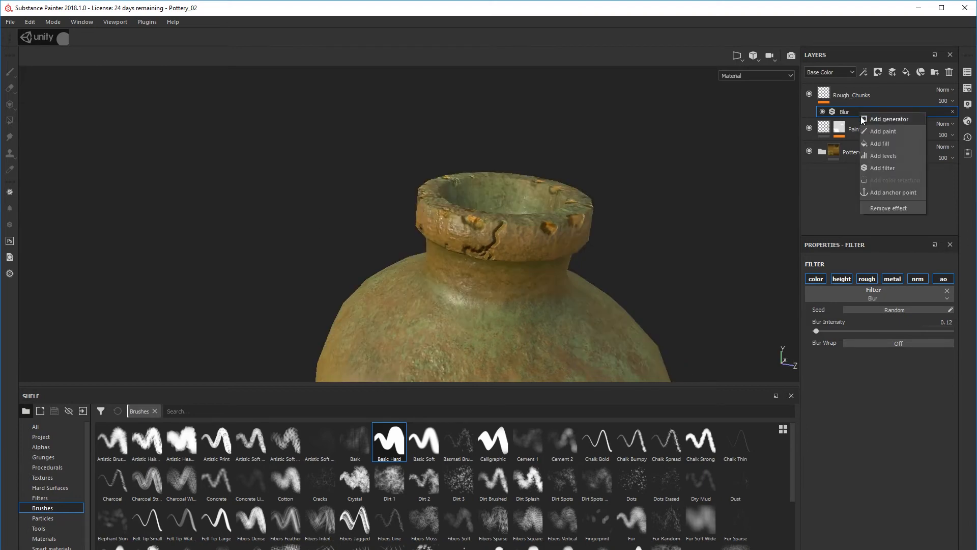
{"action": "left_click", "coordinate": [883, 168]}
{"action": "left_click", "coordinate": [878, 294]}
{"action": "left_click", "coordinate": [953, 386]}
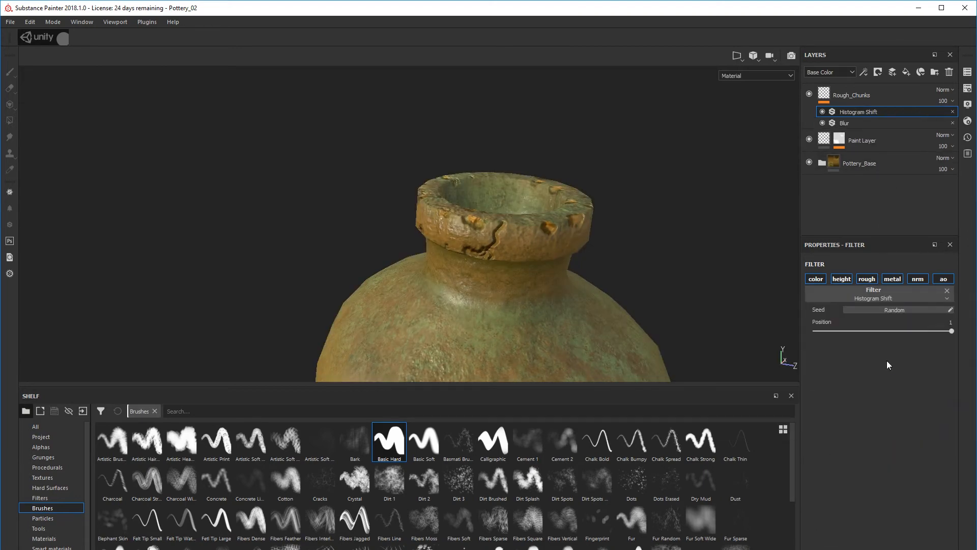
{"action": "left_click_drag", "start_coordinate": [883, 331], "coordinate": [957, 334]}
{"action": "left_click_drag", "start_coordinate": [685, 273], "coordinate": [687, 310], "text": "alt"}
Try other filters, including MatFinish Galvanized, in place of Histogram Shift and undo each replacement
{"action": "left_click", "coordinate": [877, 295]}
{"action": "left_click", "coordinate": [874, 395]}
{"action": "left_click_drag", "start_coordinate": [631, 272], "coordinate": [631, 244], "text": "alt"}
{"action": "key", "text": "ctrl+z"}
{"action": "left_click", "coordinate": [878, 297]}
{"action": "scroll", "coordinate": [947, 404], "scroll_direction": "down", "scroll_amount": 1}
{"action": "left_click", "coordinate": [958, 403]}
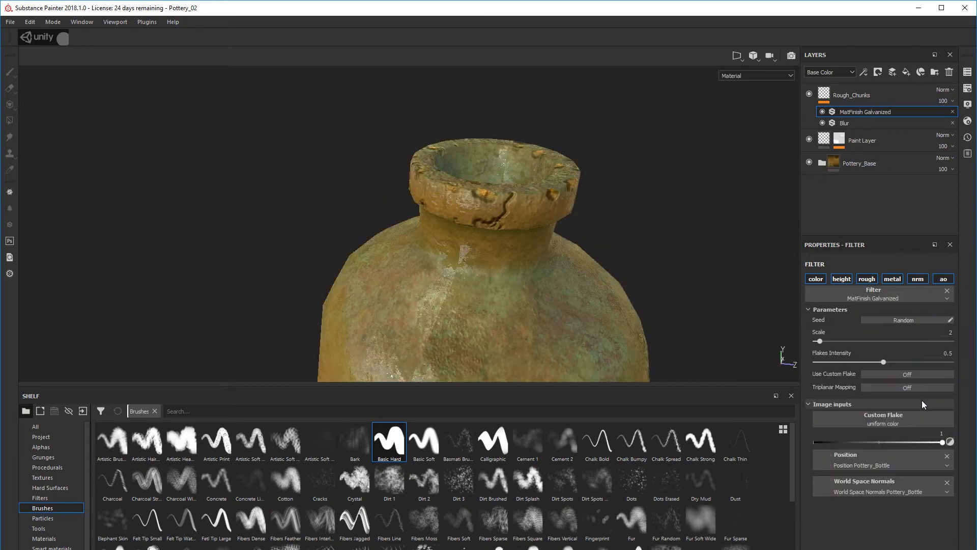
{"action": "scroll", "coordinate": [499, 248], "scroll_direction": "down", "scroll_amount": 4}
{"action": "left_click_drag", "start_coordinate": [499, 248], "coordinate": [528, 301], "text": "alt"}
{"action": "key", "text": "ctrl+z"}
Try a Sharpen filter in place of Histogram Shift with its height and normal channels off, and remove it
{"action": "left_click", "coordinate": [886, 297]}
{"action": "scroll", "coordinate": [909, 402], "scroll_direction": "down", "scroll_amount": 2}
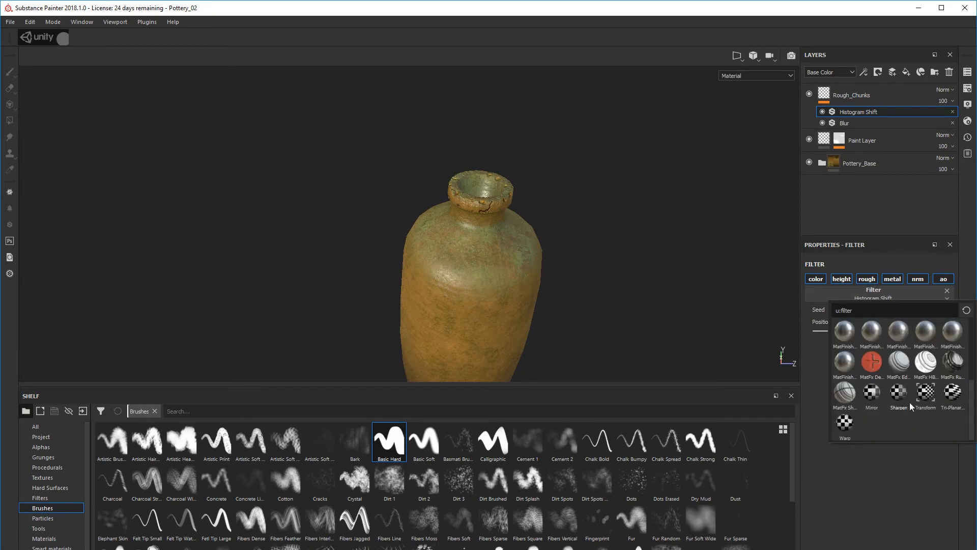
{"action": "left_click", "coordinate": [906, 400]}
{"action": "scroll", "coordinate": [484, 239], "scroll_direction": "up", "scroll_amount": 6}
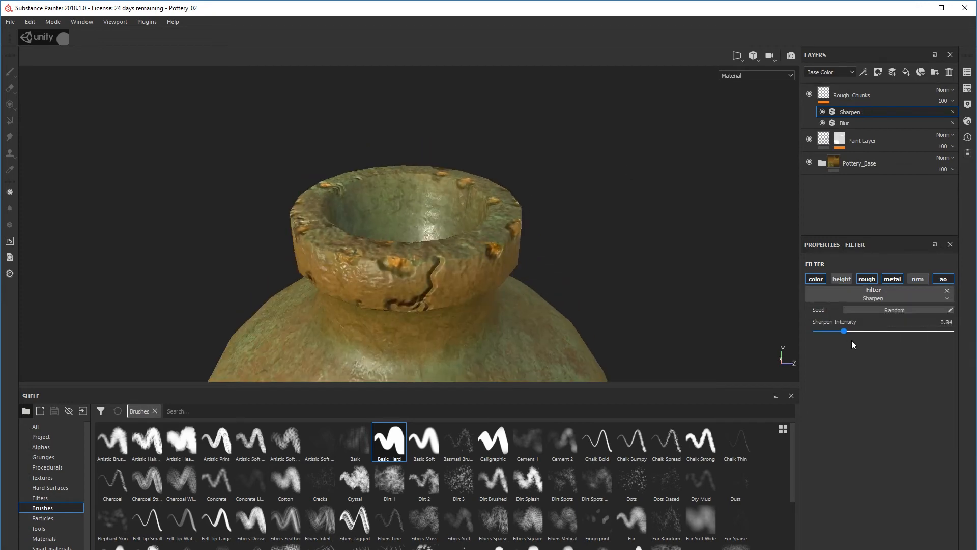
{"action": "left_click_drag", "start_coordinate": [963, 341], "coordinate": [857, 332]}
{"action": "left_click", "coordinate": [842, 279]}
{"action": "left_click_drag", "start_coordinate": [585, 218], "coordinate": [524, 241], "text": "alt"}
{"action": "left_click_drag", "start_coordinate": [857, 331], "coordinate": [973, 342]}
{"action": "left_click", "coordinate": [917, 278]}
{"action": "left_click_drag", "start_coordinate": [499, 265], "coordinate": [570, 244], "text": "alt"}
{"action": "left_click", "coordinate": [953, 112]}
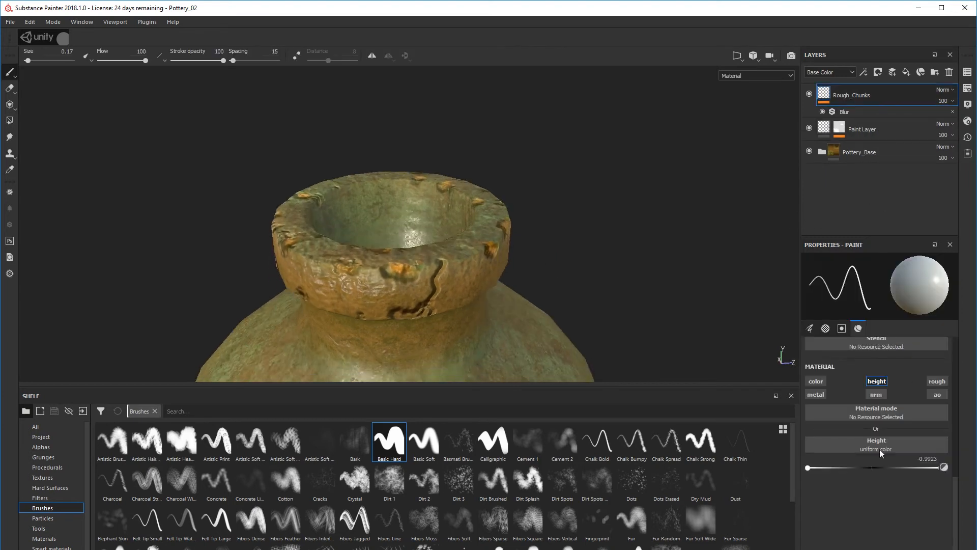
Test stronger blur on the rim's damage and set the Blur filter's intensity to 0.36
{"action": "left_click", "coordinate": [850, 112]}
{"action": "left_click_drag", "start_coordinate": [816, 332], "coordinate": [823, 335]}
{"action": "scroll", "coordinate": [611, 295], "scroll_direction": "down", "scroll_amount": 4}
{"action": "left_click_drag", "start_coordinate": [646, 285], "coordinate": [552, 325], "text": "alt"}
{"action": "scroll", "coordinate": [613, 310], "scroll_direction": "down", "scroll_amount": 4}
{"action": "scroll", "coordinate": [551, 325], "scroll_direction": "up", "scroll_amount": 3}
{"action": "left_click_drag", "start_coordinate": [826, 333], "coordinate": [818, 333]}
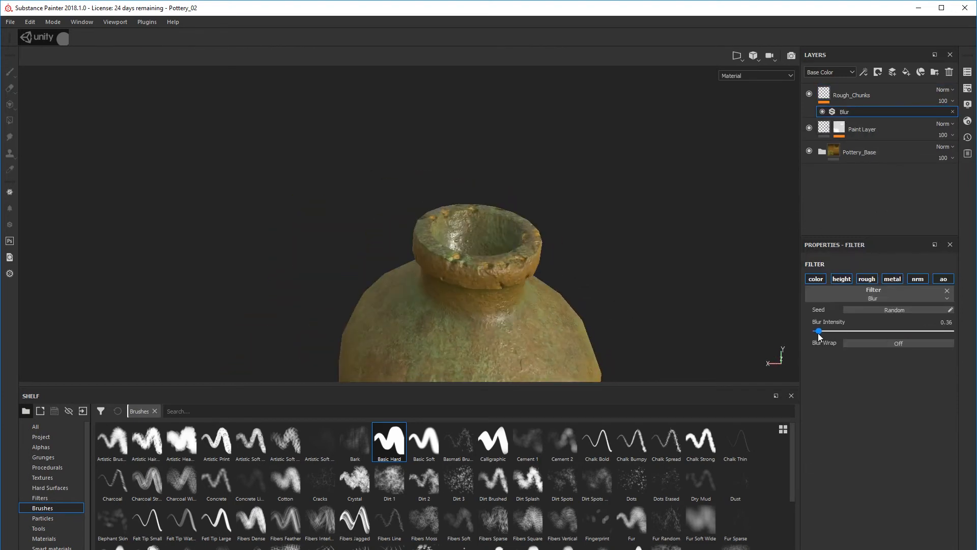
{"action": "left_click_drag", "start_coordinate": [626, 333], "coordinate": [514, 301], "text": "alt"}
{"action": "right_click_drag", "start_coordinate": [514, 300], "coordinate": [552, 284], "text": "alt"}
{"action": "left_click_drag", "start_coordinate": [553, 284], "coordinate": [559, 279], "text": "alt"}
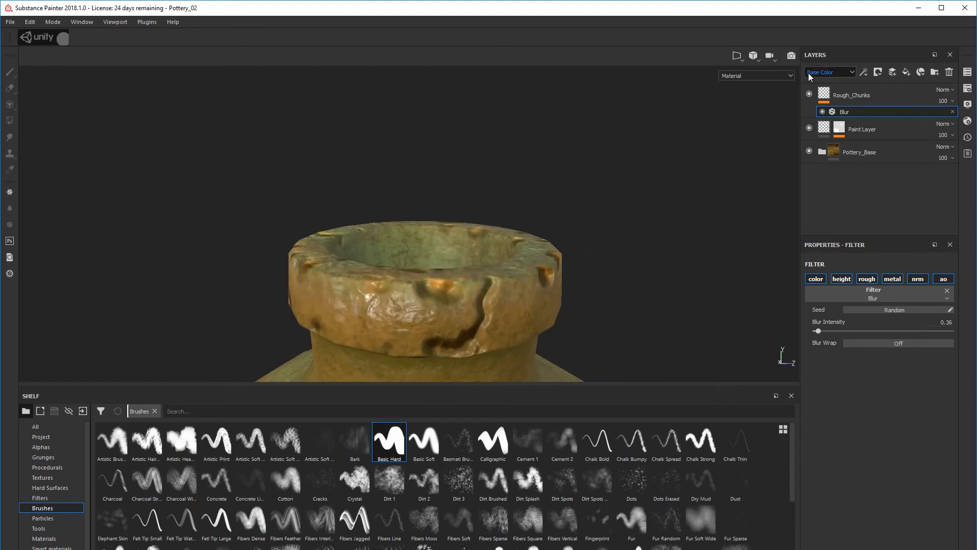
Erase the carved crack on the rim's outer side from the Rough_Chunks layer
{"action": "left_click", "coordinate": [824, 93]}
{"action": "key", "text": "2"}
{"action": "mouse_move", "coordinate": [487, 286]}
{"action": "left_mouse_down"}
{"action": "mouse_move", "coordinate": [460, 340]}
{"action": "mouse_move", "coordinate": [473, 337]}
{"action": "mouse_move", "coordinate": [486, 362]}
{"action": "mouse_move", "coordinate": [466, 328]}
{"action": "left_mouse_up"}
{"action": "scroll", "coordinate": [472, 336], "scroll_direction": "down", "scroll_amount": 5}
{"action": "scroll", "coordinate": [466, 328], "scroll_direction": "down", "scroll_amount": 5}
{"action": "middle_click_drag", "start_coordinate": [464, 323], "coordinate": [470, 238], "text": "alt"}
{"action": "scroll", "coordinate": [496, 245], "scroll_direction": "up", "scroll_amount": 5}
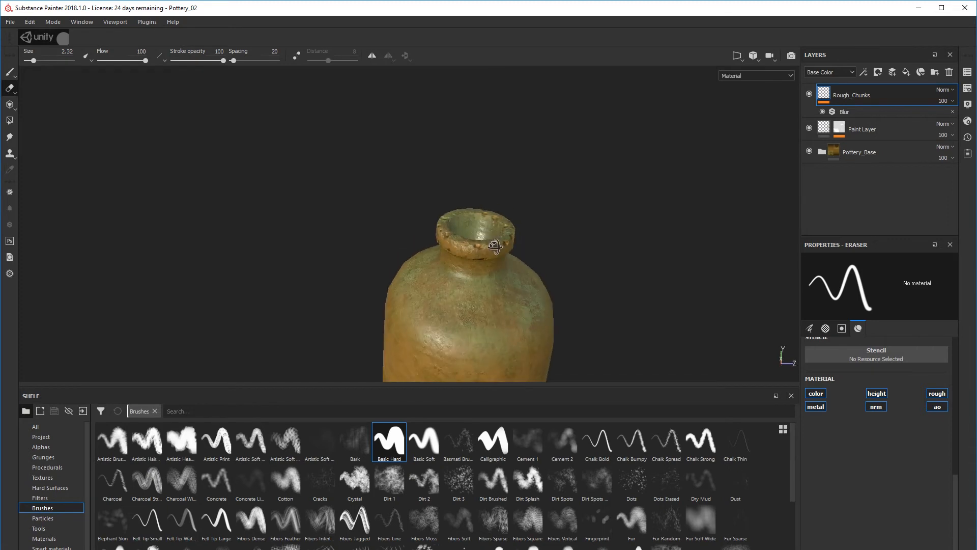
Compare the rim with the Blur filter off and on, and remove the filter from Rough_Chunks
{"action": "left_click", "coordinate": [822, 112]}
{"action": "left_click", "coordinate": [822, 112]}
{"action": "scroll", "coordinate": [559, 249], "scroll_direction": "up", "scroll_amount": 5}
{"action": "right_click", "coordinate": [862, 114]}
{"action": "left_click", "coordinate": [885, 160]}
Lower the eraser's flow to 4 and check the rim's damage from the side and above
{"action": "mouse_move", "coordinate": [486, 363]}
{"action": "left_mouse_down", "text": "alt"}
{"action": "mouse_move", "coordinate": [506, 290]}
{"action": "mouse_move", "coordinate": [450, 272]}
{"action": "left_mouse_up", "text": "alt"}
{"action": "left_click_drag", "start_coordinate": [145, 61], "coordinate": [101, 61]}
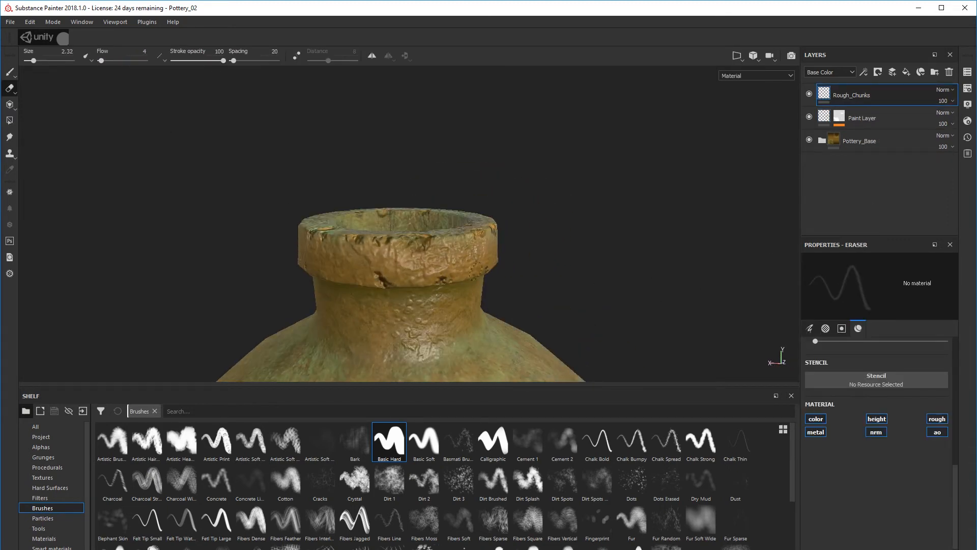
{"action": "left_click_drag", "start_coordinate": [383, 283], "coordinate": [460, 318], "text": "alt"}
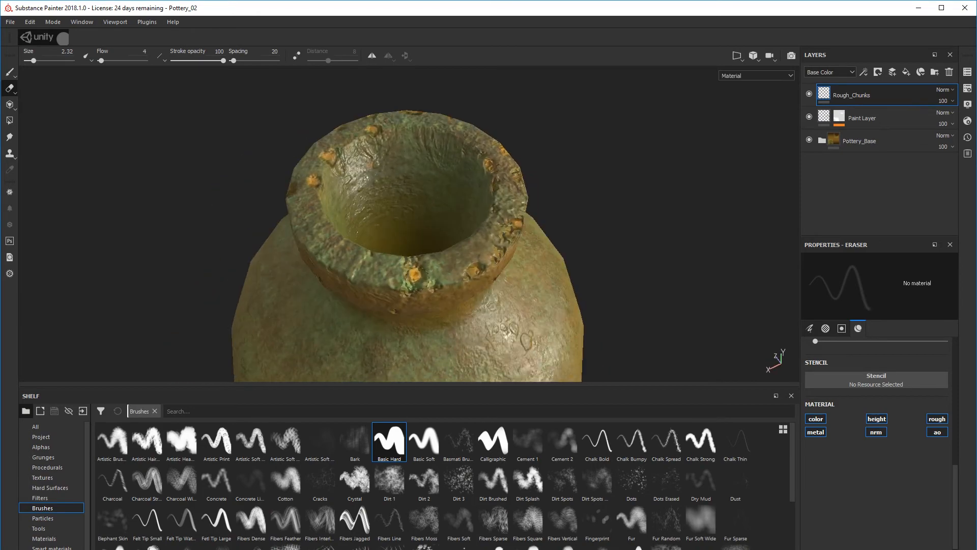
{"action": "scroll", "coordinate": [368, 265], "scroll_direction": "down", "scroll_amount": 5}
{"action": "scroll", "coordinate": [372, 274], "scroll_direction": "down", "scroll_amount": 5}
{"action": "left_click_drag", "start_coordinate": [234, 263], "coordinate": [264, 244], "text": "alt"}
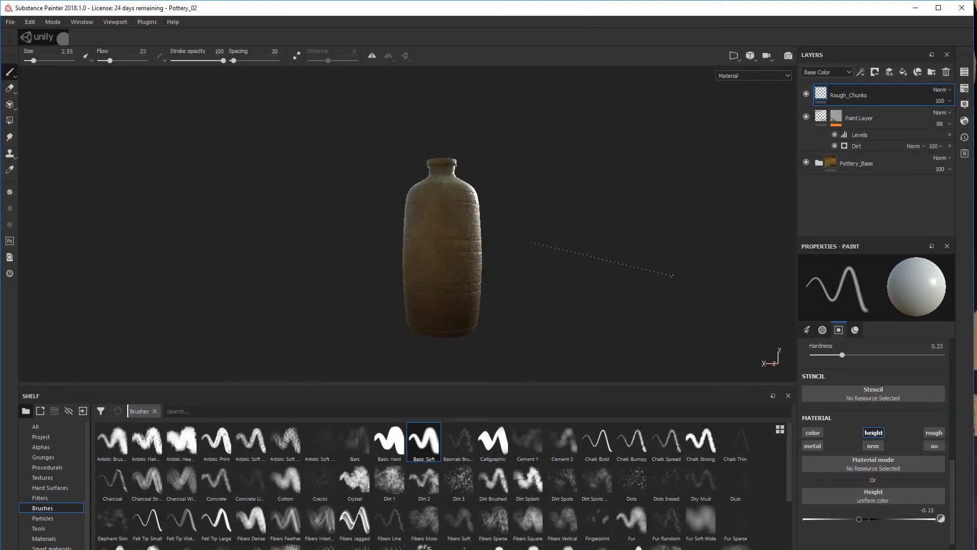
Engrave an open triangle with straight height strokes in the band between the two horizontal grooves on the bottle's upper body
{"action": "right_click_drag", "start_coordinate": [671, 276], "coordinate": [591, 285], "text": "shift"}
{"action": "left_click_drag", "start_coordinate": [519, 250], "coordinate": [498, 266], "text": "alt"}
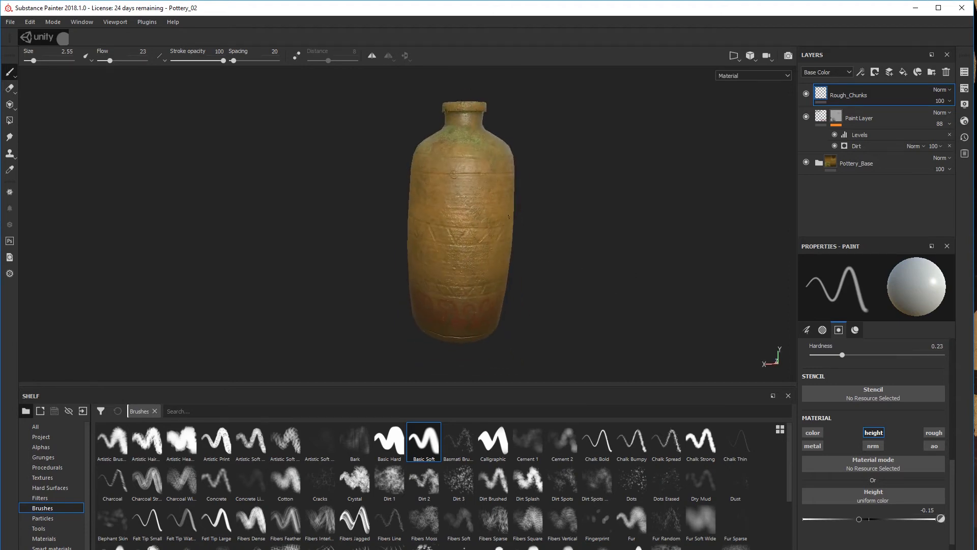
{"action": "middle_click_drag", "start_coordinate": [447, 178], "coordinate": [428, 213], "text": "alt"}
{"action": "right_click_drag", "start_coordinate": [412, 213], "coordinate": [436, 212], "text": "alt"}
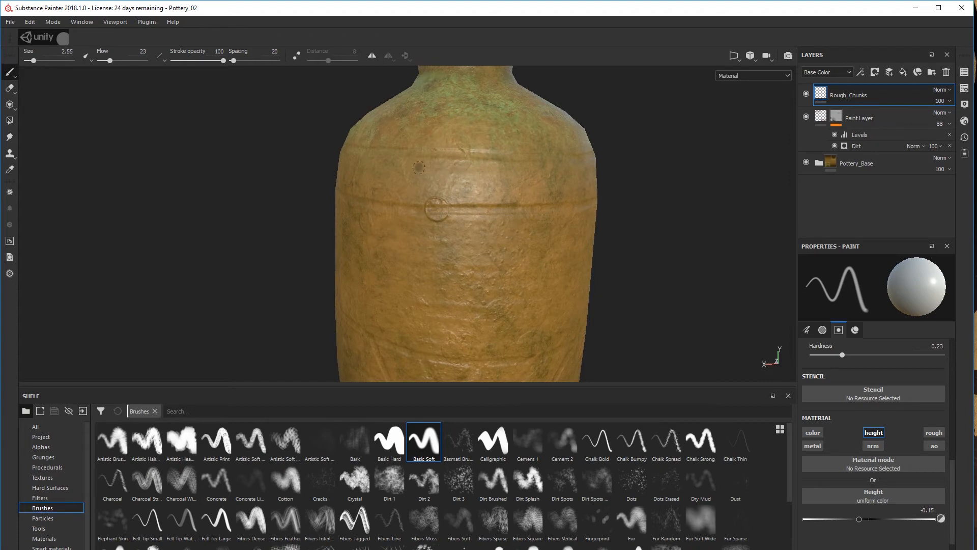
{"action": "left_click_drag", "start_coordinate": [416, 209], "coordinate": [491, 204], "text": "alt"}
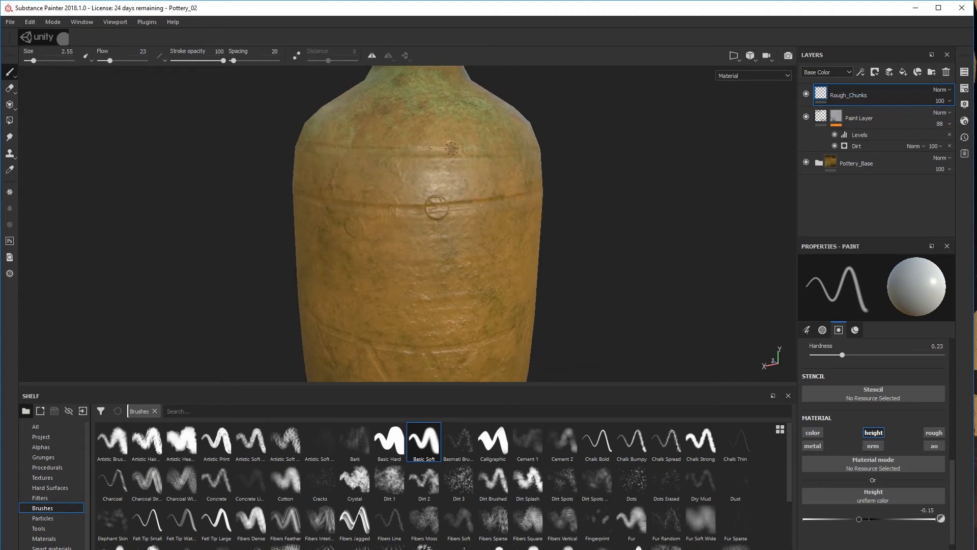
{"action": "left_click_drag", "start_coordinate": [401, 201], "coordinate": [417, 168]}
{"action": "key", "text": "ctrl+z"}
{"action": "left_click", "coordinate": [437, 162], "text": "shift"}
{"action": "left_click", "coordinate": [471, 199], "text": "shift"}
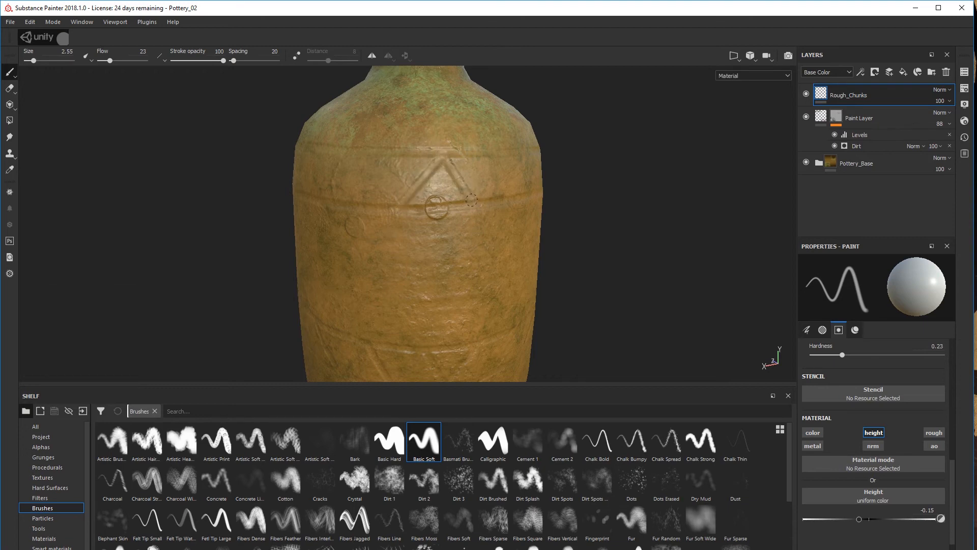
Continue the zigzag around the groove band with straight strokes down, up to a new peak and down again
{"action": "left_click_drag", "start_coordinate": [478, 193], "coordinate": [366, 217], "text": "alt"}
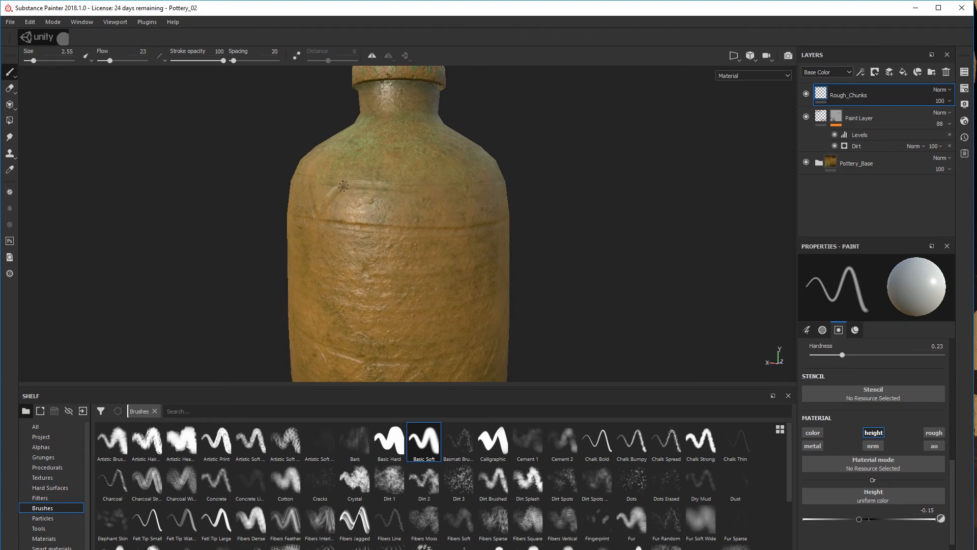
{"action": "left_click", "coordinate": [369, 225], "text": "shift"}
{"action": "left_click", "coordinate": [400, 190], "text": "shift"}
{"action": "left_click", "coordinate": [425, 227], "text": "shift"}
Extend the engraved zigzag by another peak on the bottle's next side, keeping the strokes between the two grooves
{"action": "left_click_drag", "start_coordinate": [530, 242], "coordinate": [454, 270], "text": "alt"}
{"action": "middle_click_drag", "start_coordinate": [454, 271], "coordinate": [389, 264], "text": "alt"}
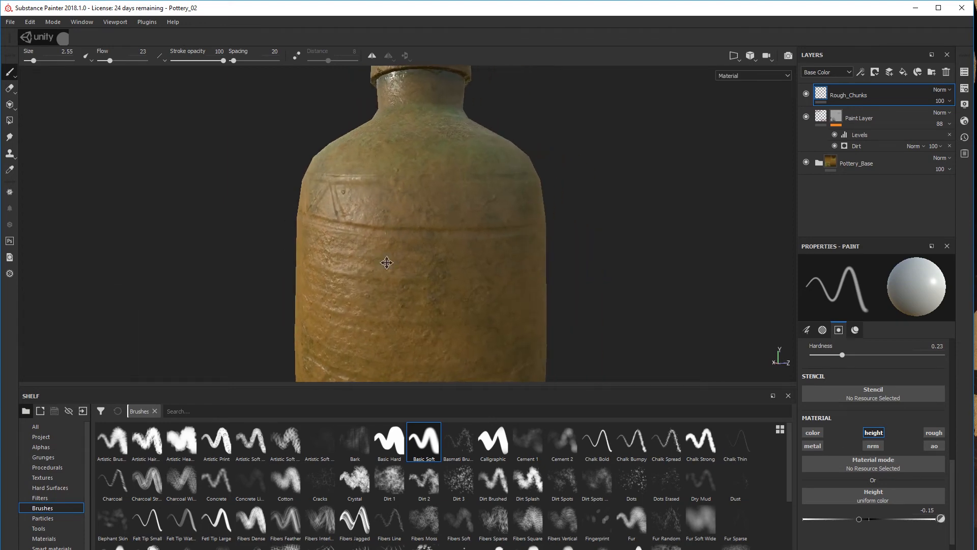
{"action": "left_click", "coordinate": [376, 186], "text": "shift"}
{"action": "left_click", "coordinate": [406, 230], "text": "shift"}
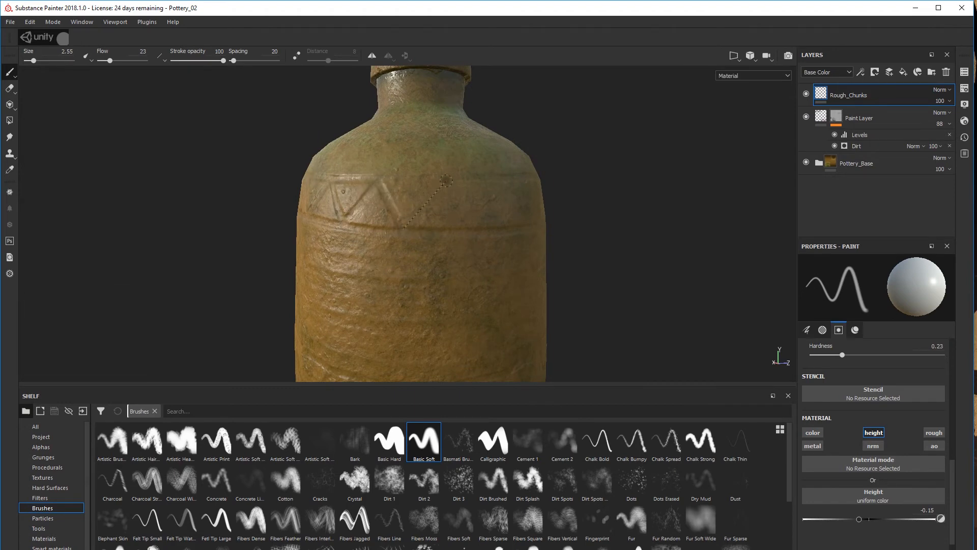
{"action": "left_click", "coordinate": [443, 179], "text": "shift"}
{"action": "left_click_drag", "start_coordinate": [475, 231], "coordinate": [415, 239], "text": "alt"}
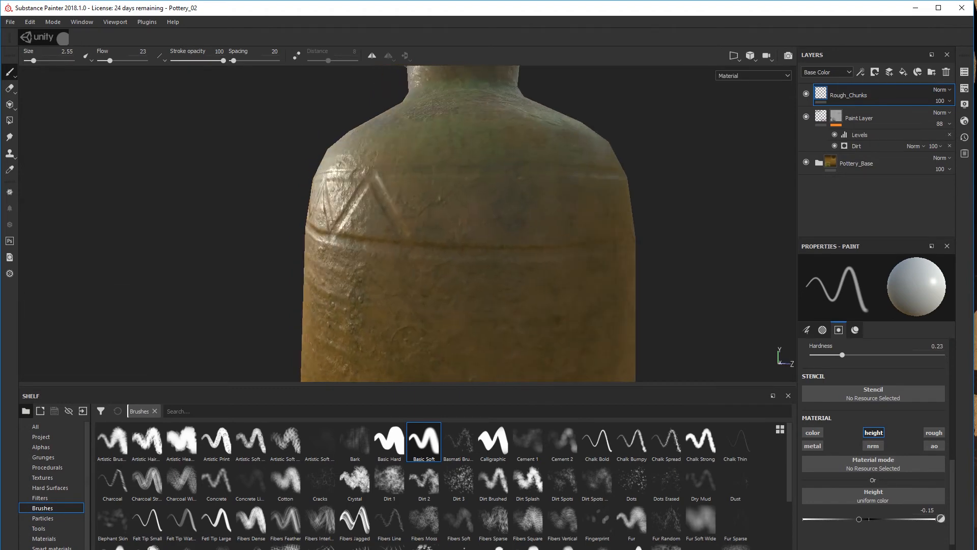
{"action": "middle_click_drag", "start_coordinate": [488, 270], "coordinate": [445, 272], "text": "alt"}
{"action": "scroll", "coordinate": [458, 263], "scroll_direction": "down", "scroll_amount": 5}
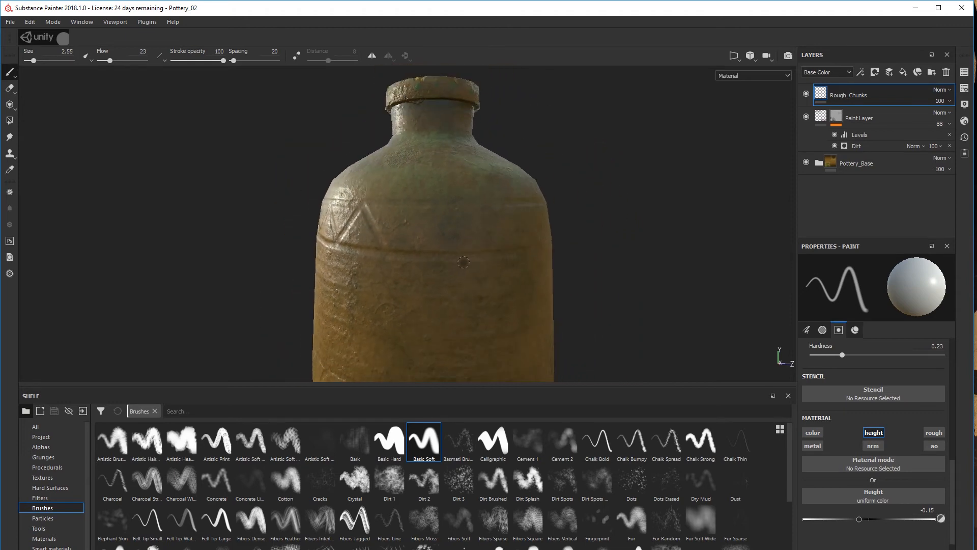
Engrave more rising and falling straight strokes of the zigzag along the next stretch of the upper groove band
{"action": "left_click", "coordinate": [401, 254]}
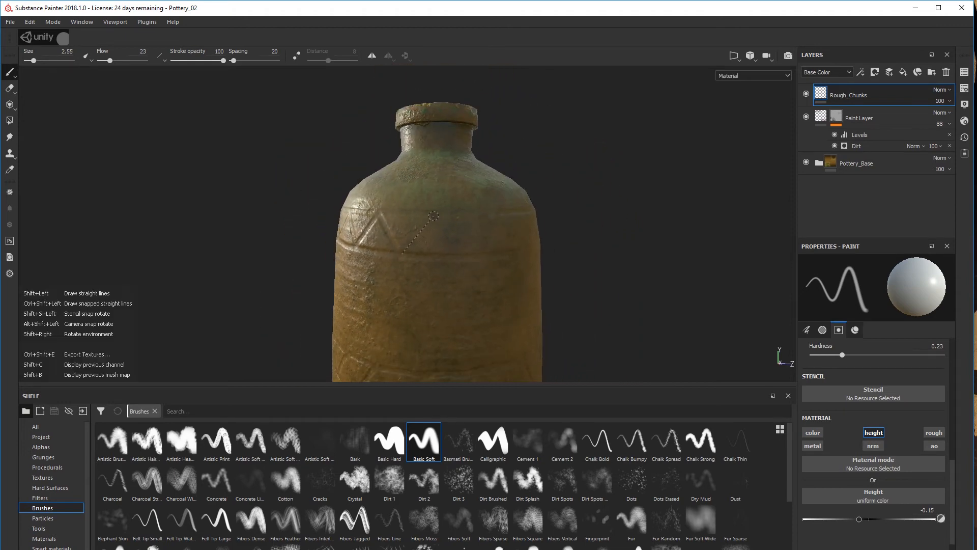
{"action": "left_click", "coordinate": [433, 215], "text": "shift"}
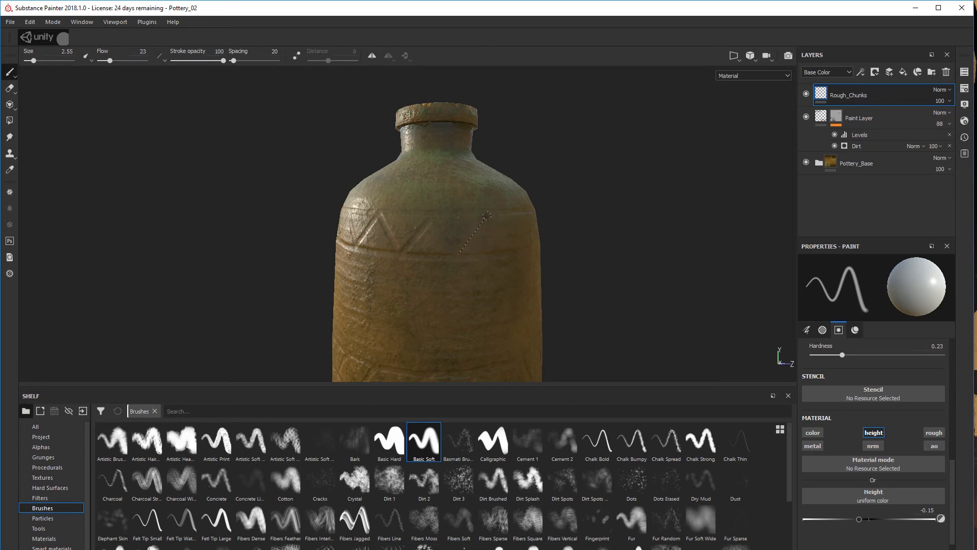
{"action": "left_click_drag", "start_coordinate": [528, 263], "coordinate": [410, 295], "text": "alt"}
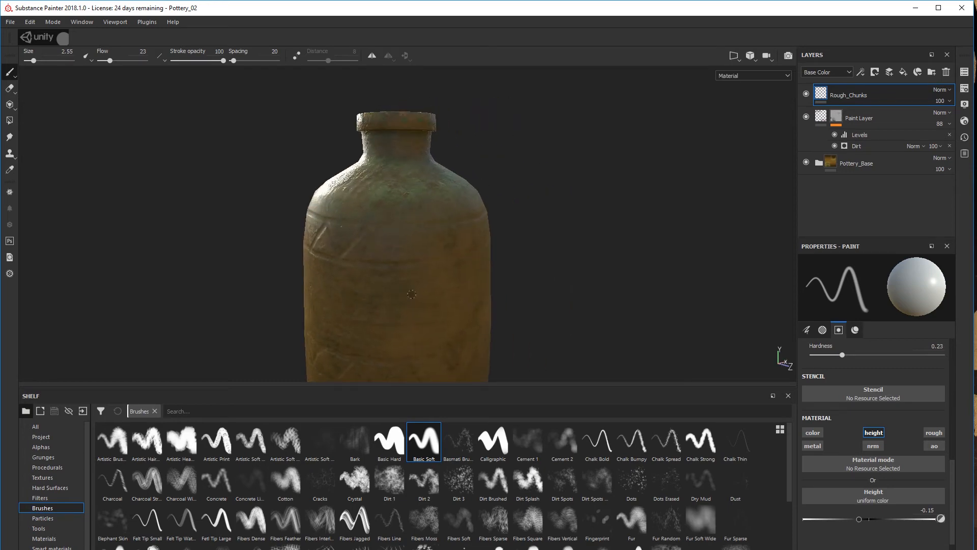
{"action": "scroll", "coordinate": [408, 292], "scroll_direction": "up", "scroll_amount": 2}
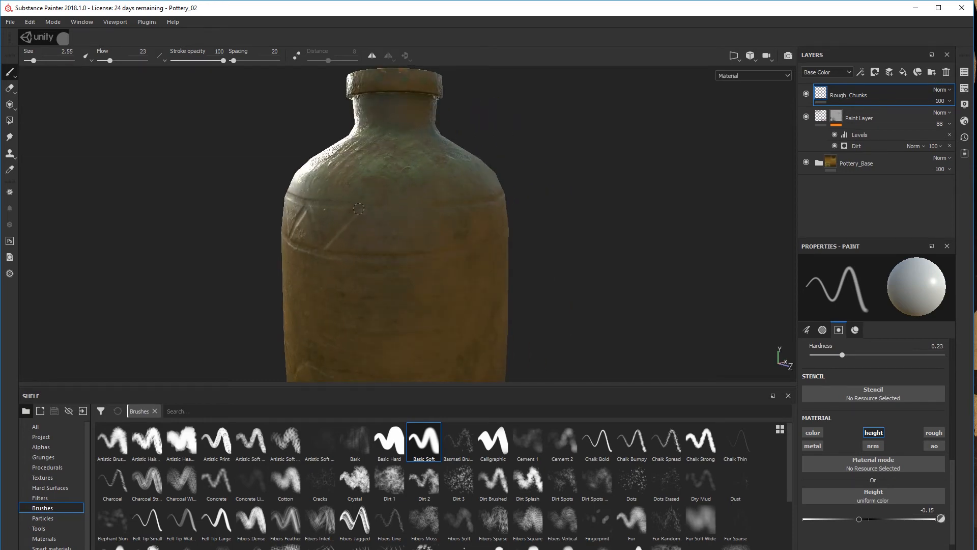
{"action": "left_click", "coordinate": [387, 254], "text": "shift"}
{"action": "left_click_drag", "start_coordinate": [424, 214], "coordinate": [331, 268], "text": "alt"}
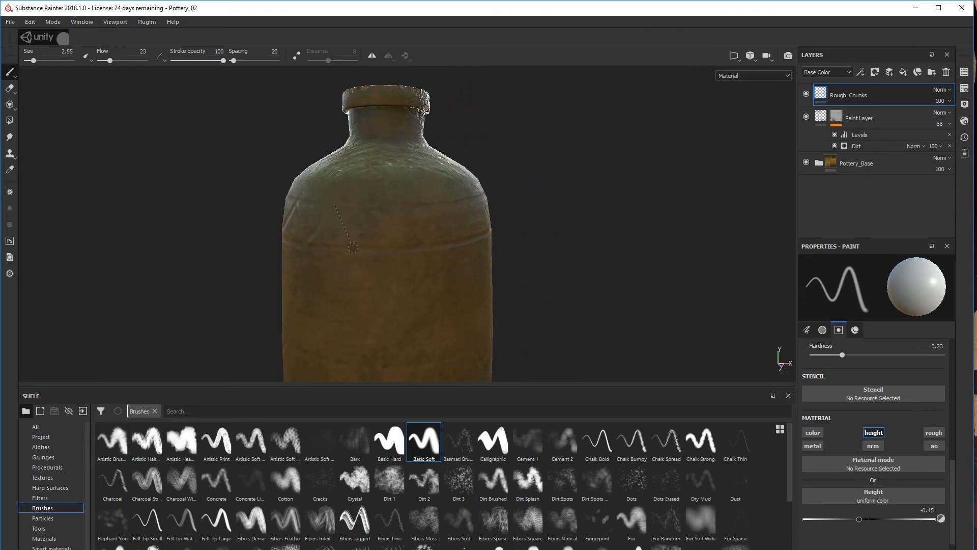
Complete the zigzag around the upper groove band with straight strokes that close the remaining gap to the existing peaks
{"action": "left_click", "coordinate": [358, 243], "text": "shift"}
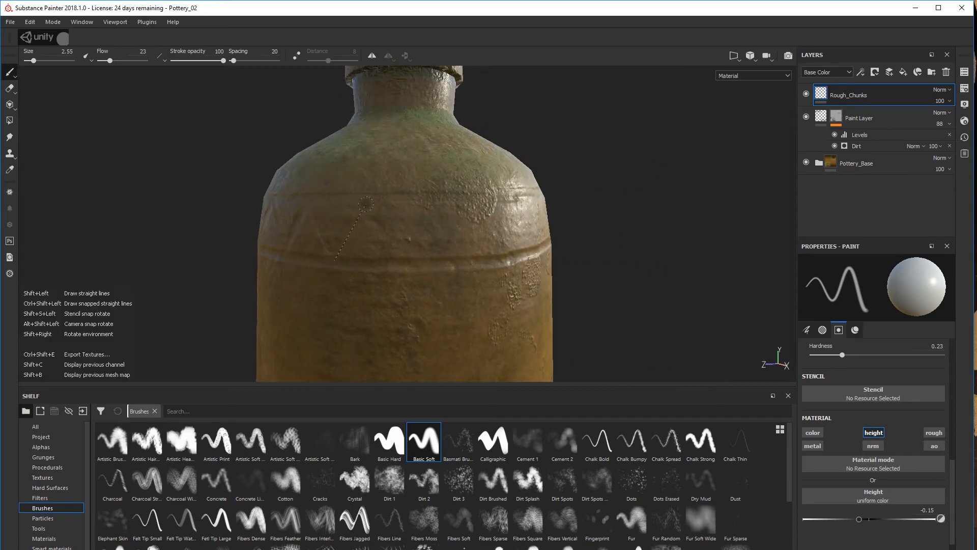
{"action": "left_click", "coordinate": [411, 265], "text": "shift"}
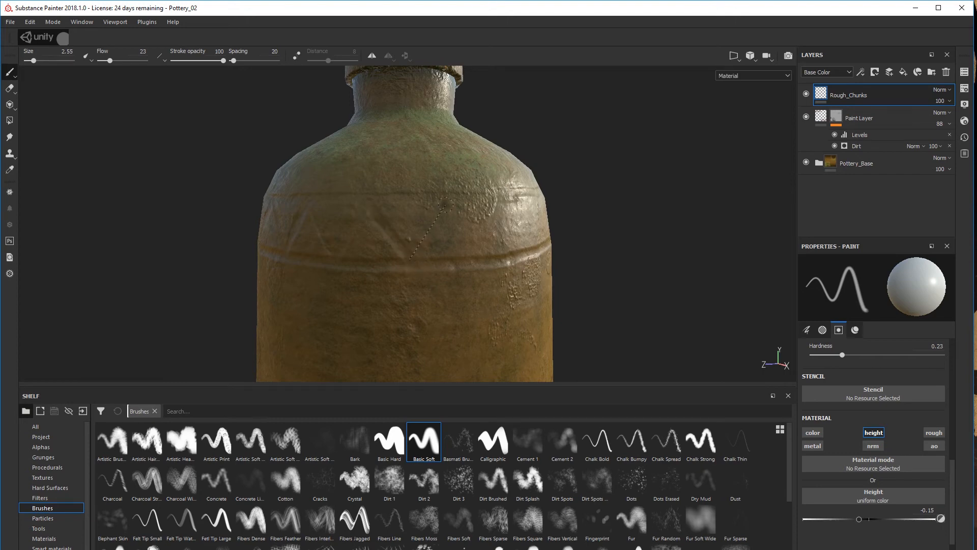
{"action": "left_click_drag", "start_coordinate": [449, 201], "coordinate": [462, 299], "text": "alt"}
{"action": "left_click_drag", "start_coordinate": [415, 294], "coordinate": [377, 238], "text": "alt"}
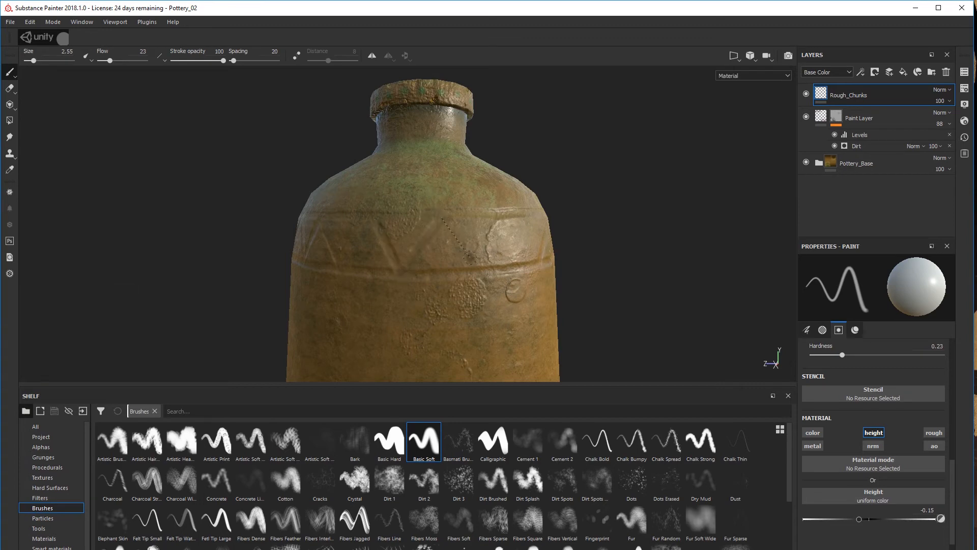
{"action": "left_click_drag", "start_coordinate": [551, 302], "coordinate": [390, 305], "text": "alt"}
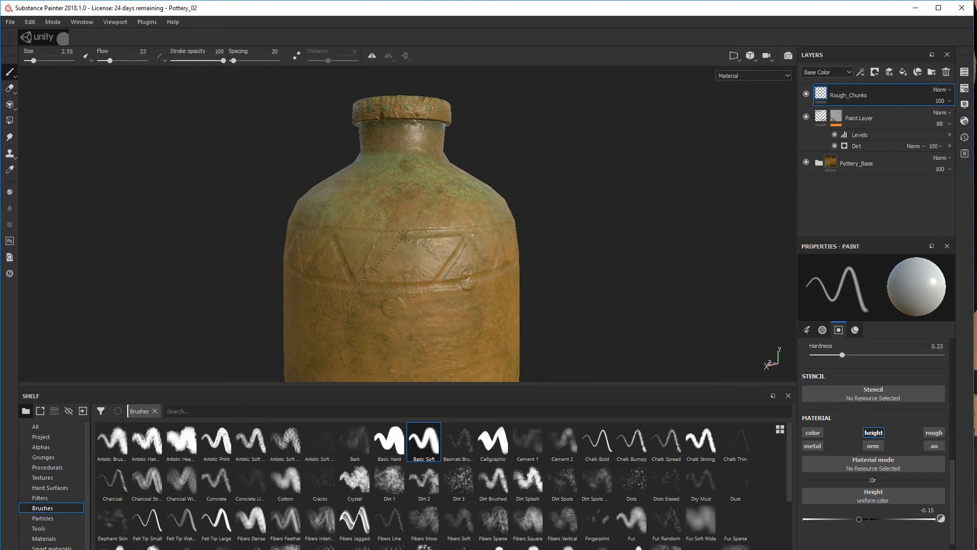
{"action": "left_click", "coordinate": [433, 280], "text": "shift"}
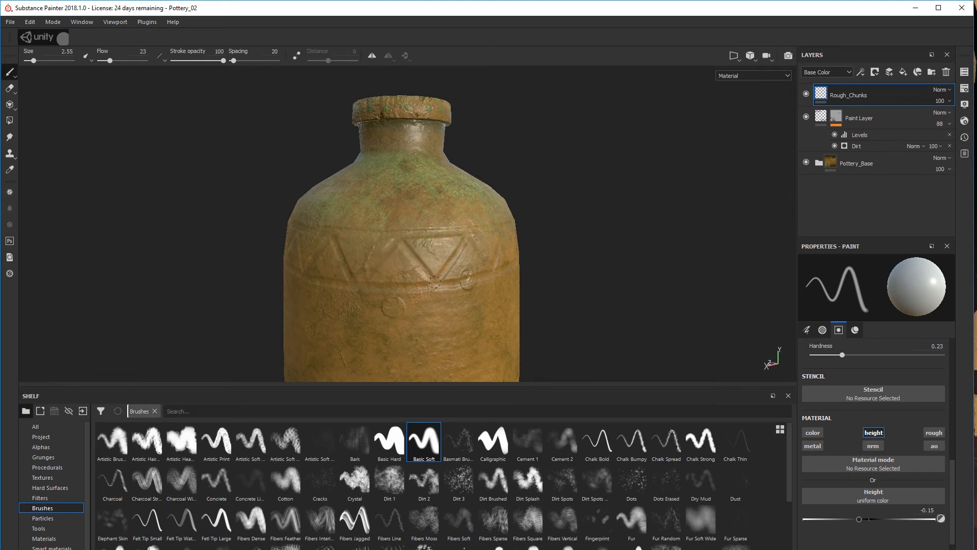
Examine the engraved bands and the painted decoration on the whole bottle from several sides and up close
{"action": "right_click_drag", "start_coordinate": [435, 317], "coordinate": [374, 331], "text": "alt"}
{"action": "middle_click_drag", "start_coordinate": [374, 331], "coordinate": [370, 275], "text": "alt"}
{"action": "left_click_drag", "start_coordinate": [453, 248], "coordinate": [512, 318], "text": "alt"}
{"action": "right_click_drag", "start_coordinate": [512, 318], "coordinate": [483, 337], "text": "alt"}
{"action": "middle_click_drag", "start_coordinate": [482, 337], "coordinate": [496, 278], "text": "alt"}
{"action": "left_click_drag", "start_coordinate": [497, 277], "coordinate": [415, 308], "text": "alt"}
{"action": "right_click_drag", "start_coordinate": [414, 308], "coordinate": [455, 290], "text": "alt"}
{"action": "left_click_drag", "start_coordinate": [455, 290], "coordinate": [615, 336], "text": "alt"}
{"action": "right_click_drag", "start_coordinate": [475, 234], "coordinate": [477, 198], "text": "alt"}
{"action": "middle_click_drag", "start_coordinate": [477, 199], "coordinate": [461, 240], "text": "alt"}
{"action": "left_click_drag", "start_coordinate": [438, 233], "coordinate": [428, 220], "text": "alt"}
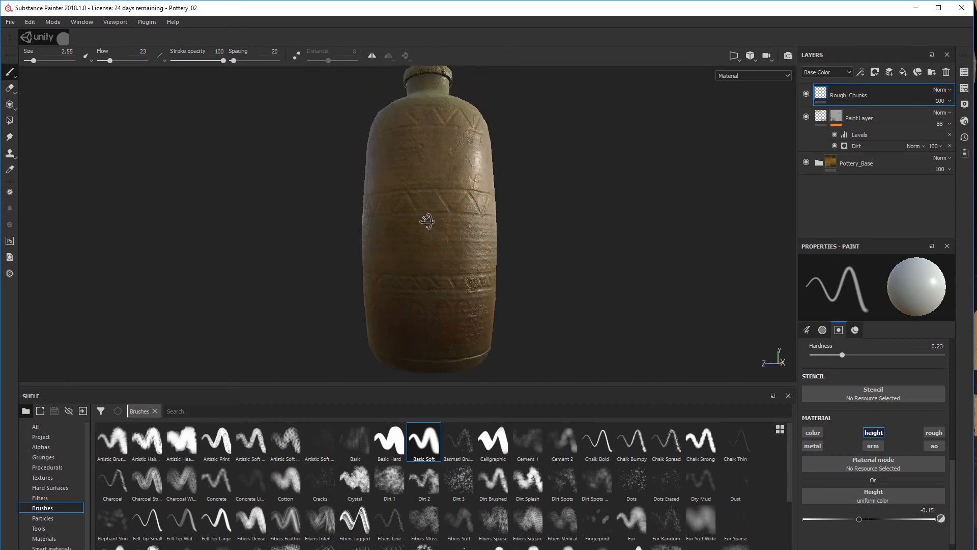
{"action": "middle_click_drag", "start_coordinate": [427, 220], "coordinate": [428, 230], "text": "alt"}
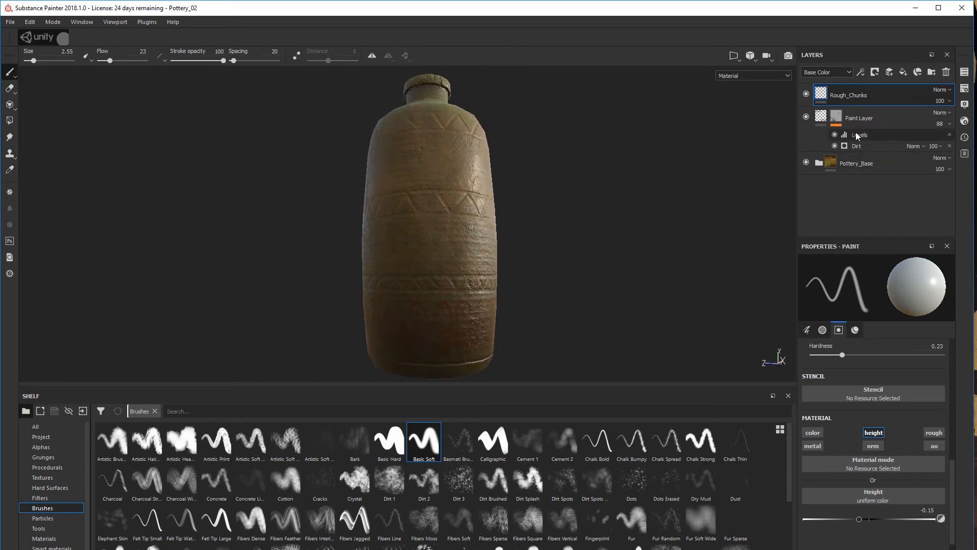
{"action": "left_click_drag", "start_coordinate": [565, 295], "coordinate": [458, 323], "text": "alt"}
{"action": "scroll", "coordinate": [458, 322], "scroll_direction": "up", "scroll_amount": 5}
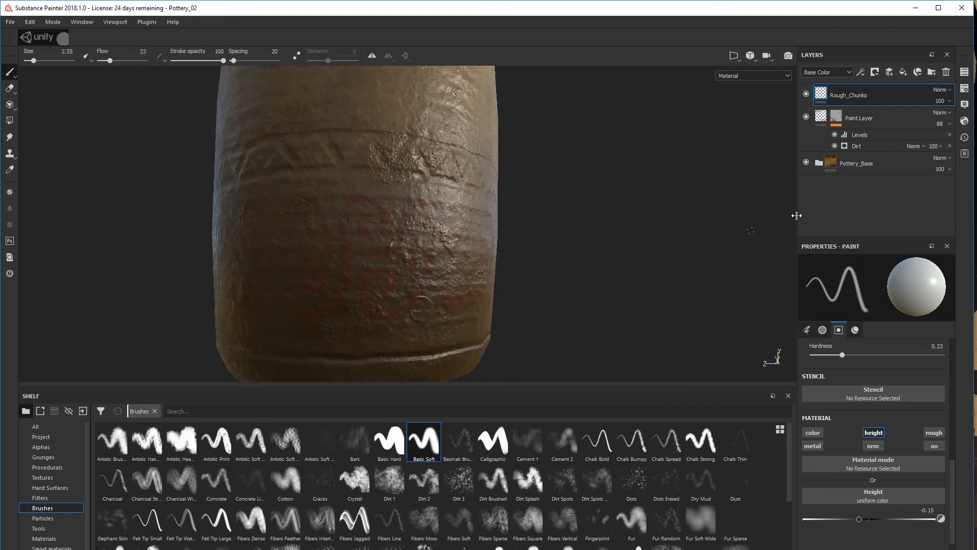
Select the Paint Layer's Levels effect and inspect the bottle's rim, shoulder and engraved bands from above and from the sides
{"action": "left_click", "coordinate": [904, 135]}
{"action": "left_click_drag", "start_coordinate": [971, 242], "coordinate": [534, 257], "text": "alt"}
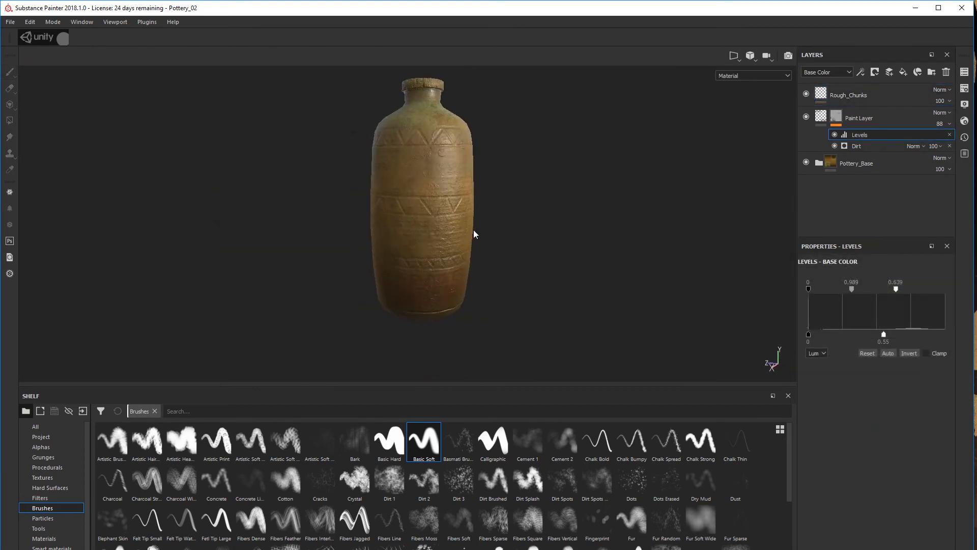
{"action": "middle_click_drag", "start_coordinate": [473, 231], "coordinate": [476, 246], "text": "alt"}
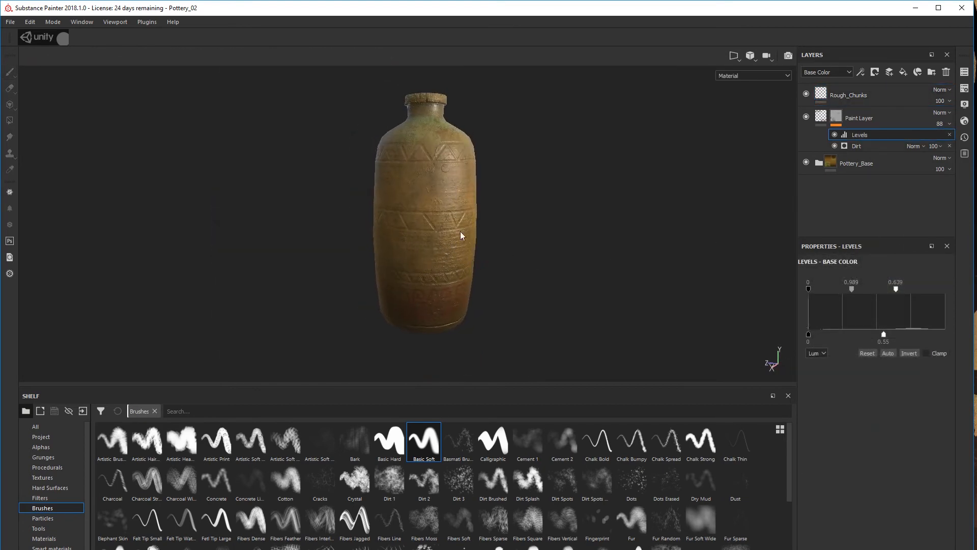
{"action": "left_click_drag", "start_coordinate": [460, 231], "coordinate": [436, 296], "text": "alt"}
{"action": "middle_click_drag", "start_coordinate": [466, 191], "coordinate": [459, 239], "text": "alt"}
{"action": "left_click_drag", "start_coordinate": [458, 220], "coordinate": [413, 183], "text": "alt"}
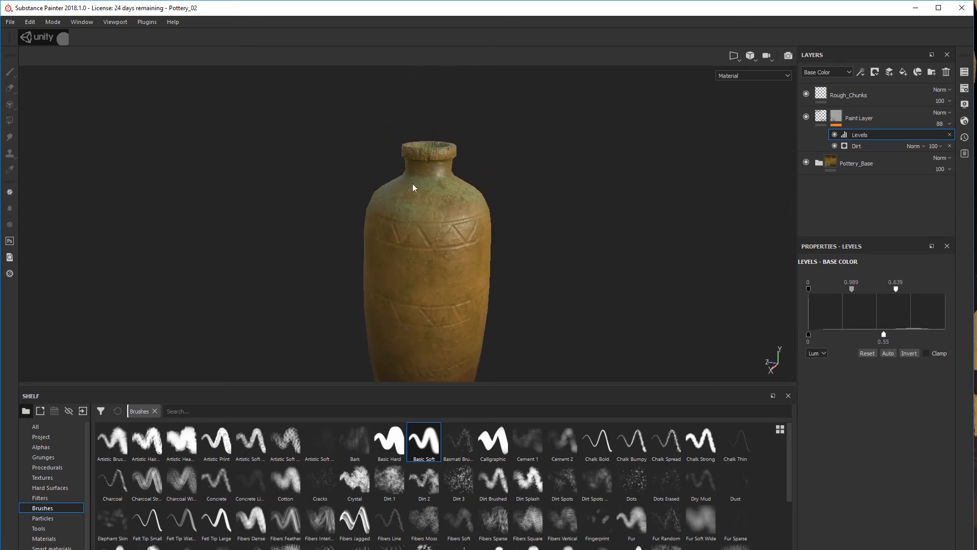
{"action": "left_click_drag", "start_coordinate": [416, 237], "coordinate": [462, 258], "text": "alt"}
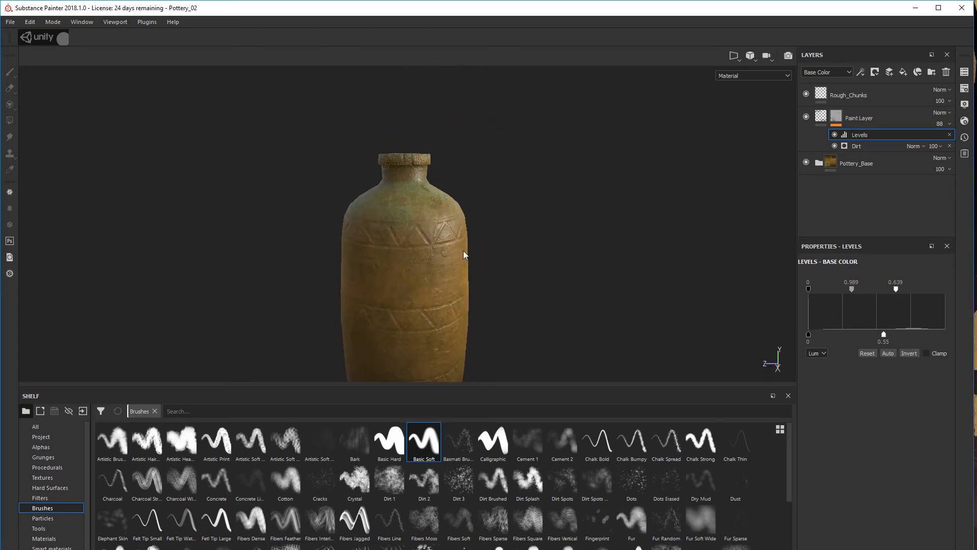
{"action": "middle_click_drag", "start_coordinate": [462, 257], "coordinate": [504, 236], "text": "alt"}
{"action": "scroll", "coordinate": [468, 240], "scroll_direction": "up", "scroll_amount": 3}
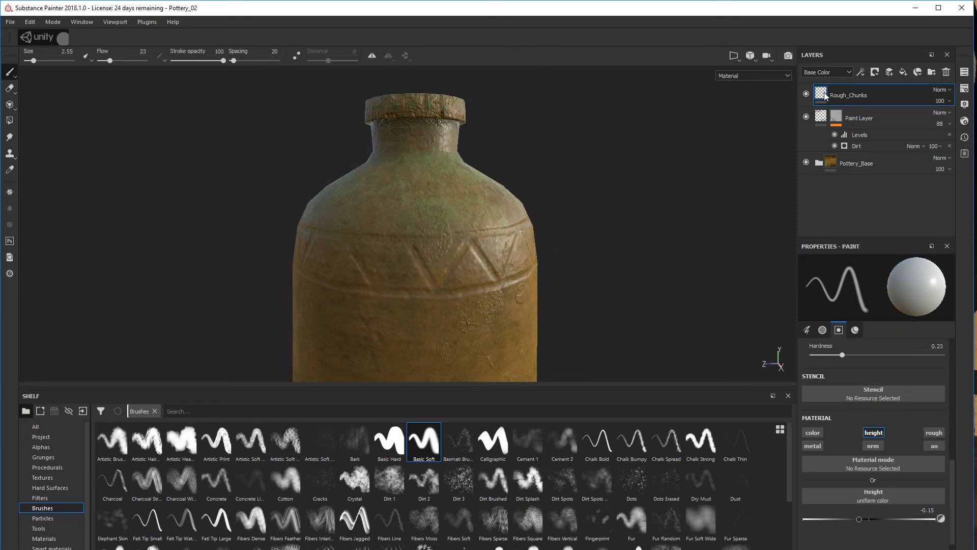
Add a black mask to the Rough_Chunks layer and replace it with a white mask
{"action": "right_click", "coordinate": [826, 94]}
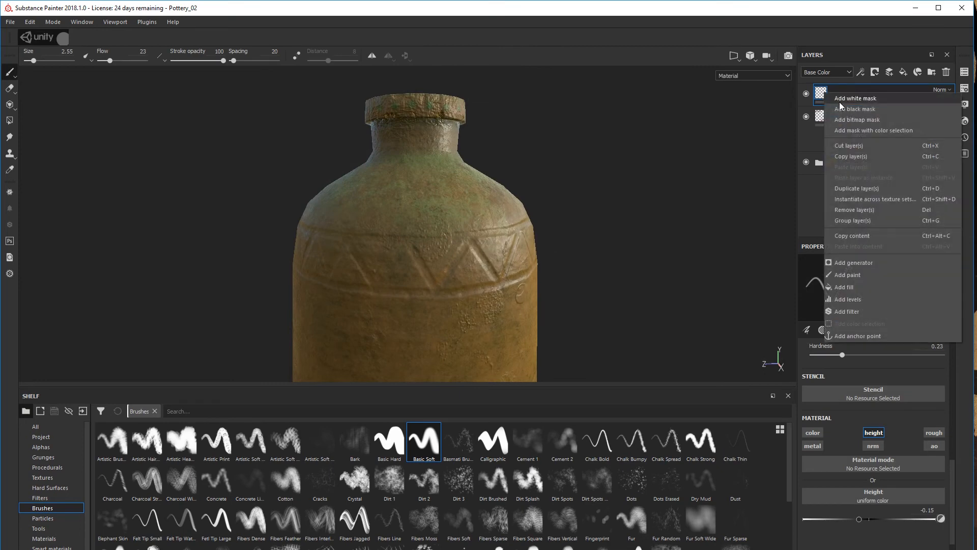
{"action": "left_click", "coordinate": [854, 109]}
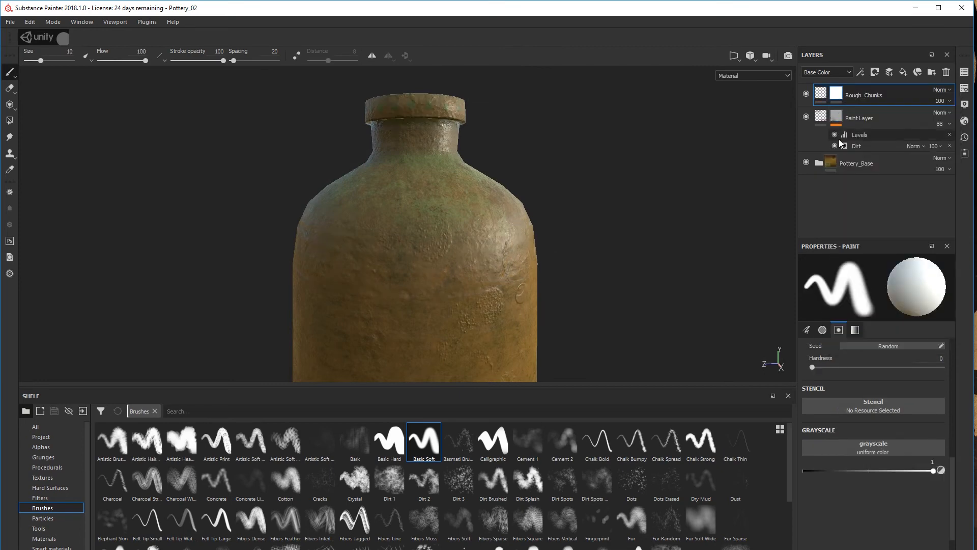
{"action": "right_click", "coordinate": [828, 96]}
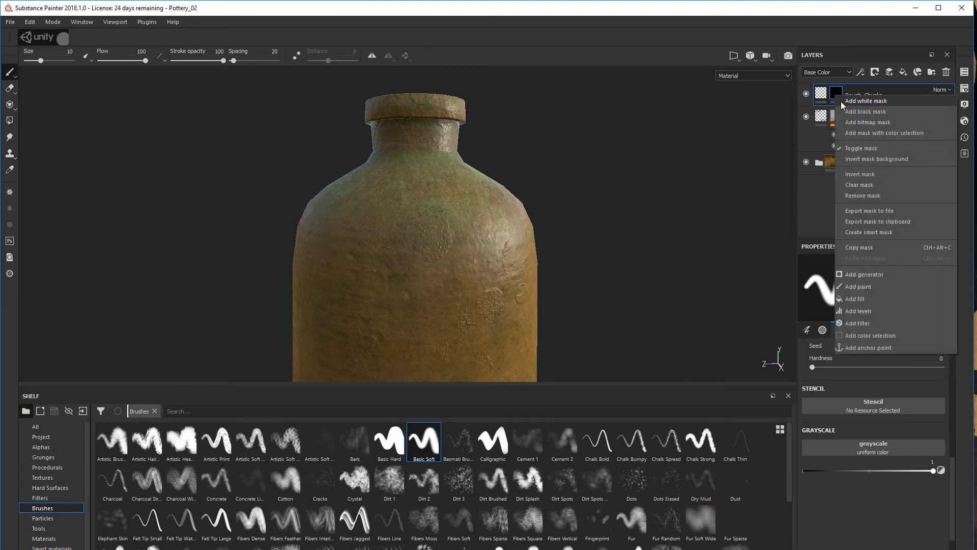
{"action": "left_click", "coordinate": [841, 101]}
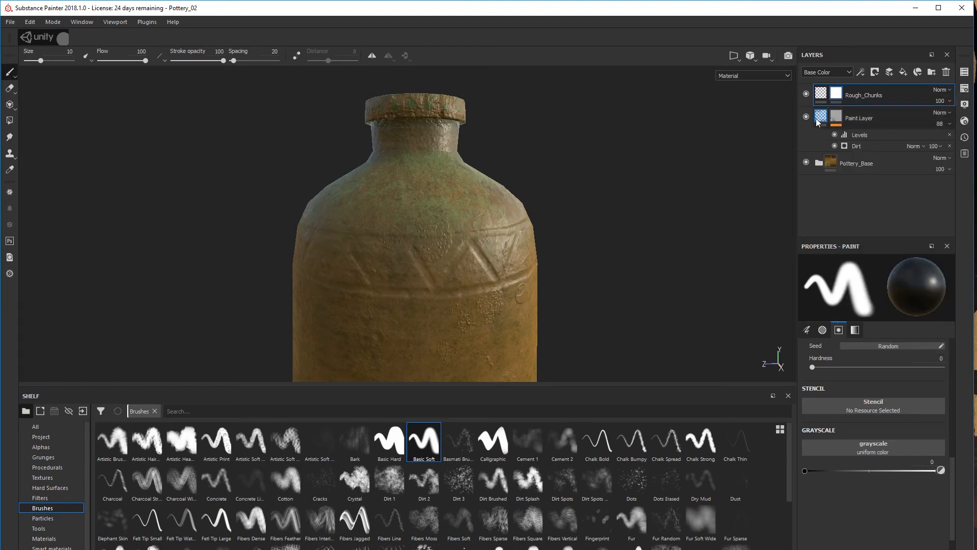
Add a generator to the Rough_Chunks mask and load the Dirt generator into it
{"action": "left_click", "coordinate": [872, 70]}
{"action": "left_click", "coordinate": [873, 84]}
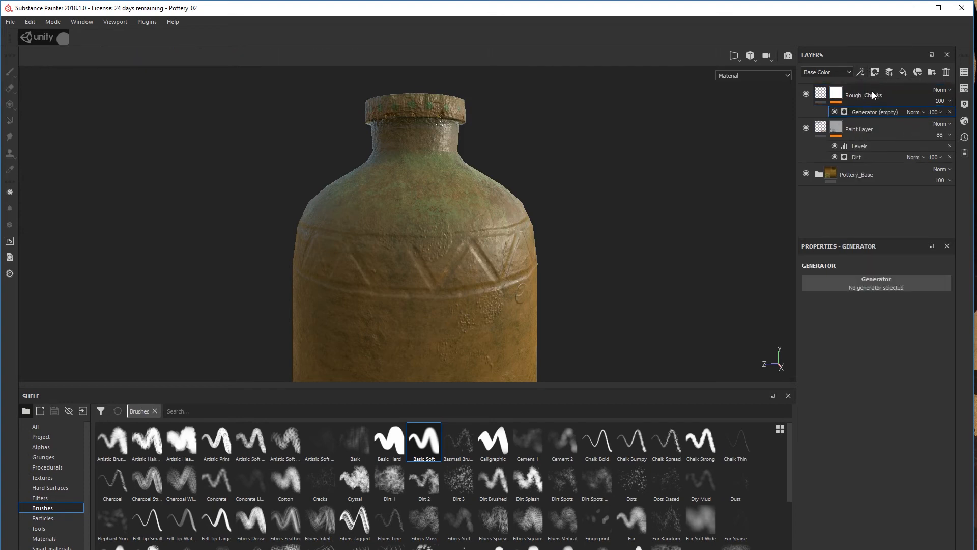
{"action": "left_click", "coordinate": [866, 281]}
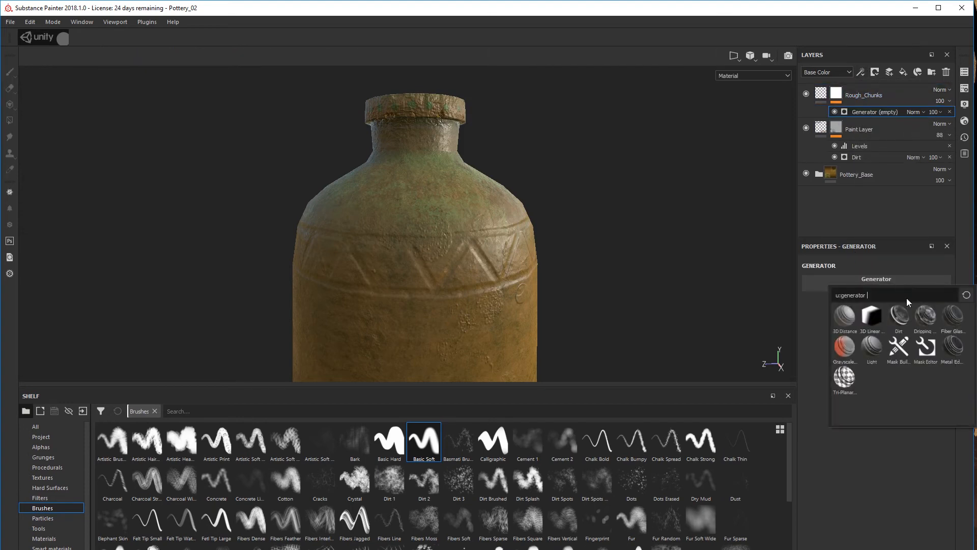
{"action": "left_click", "coordinate": [898, 320]}
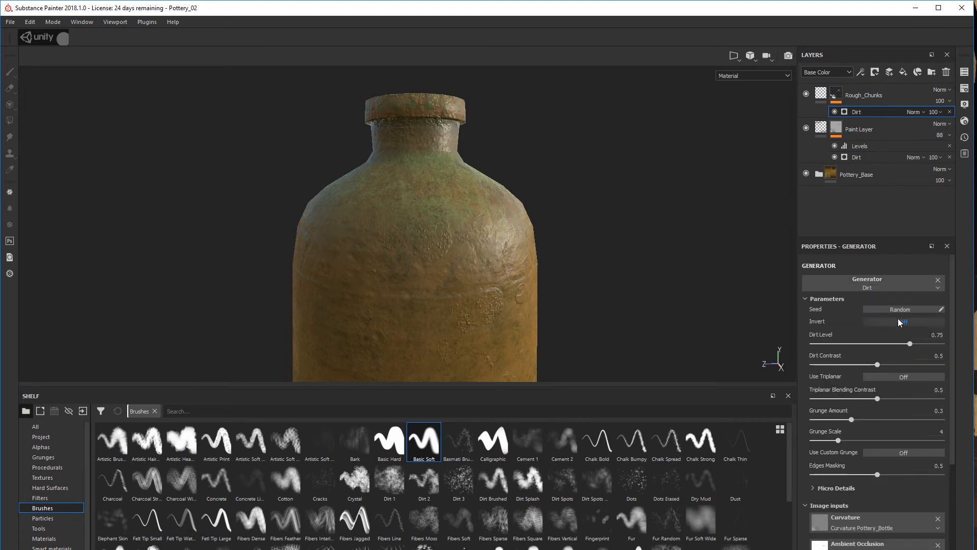
Set the generator's Dirt Level to 0.91 and Dirt Contrast to 0.25, and check the engravings around the bottle
{"action": "middle_click_drag", "start_coordinate": [619, 270], "coordinate": [646, 164], "text": "alt"}
{"action": "scroll", "coordinate": [645, 163], "scroll_direction": "down", "scroll_amount": 3}
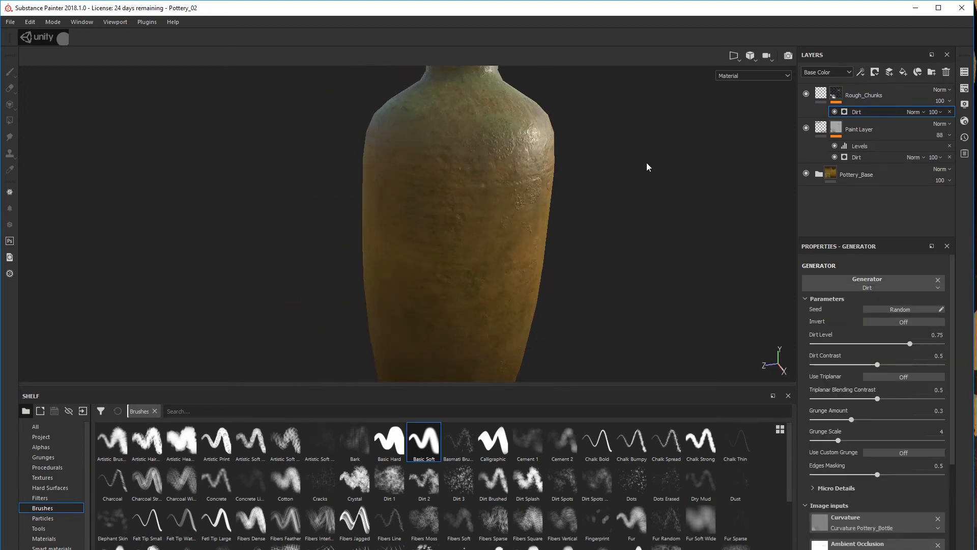
{"action": "left_click_drag", "start_coordinate": [603, 222], "coordinate": [673, 222], "text": "alt"}
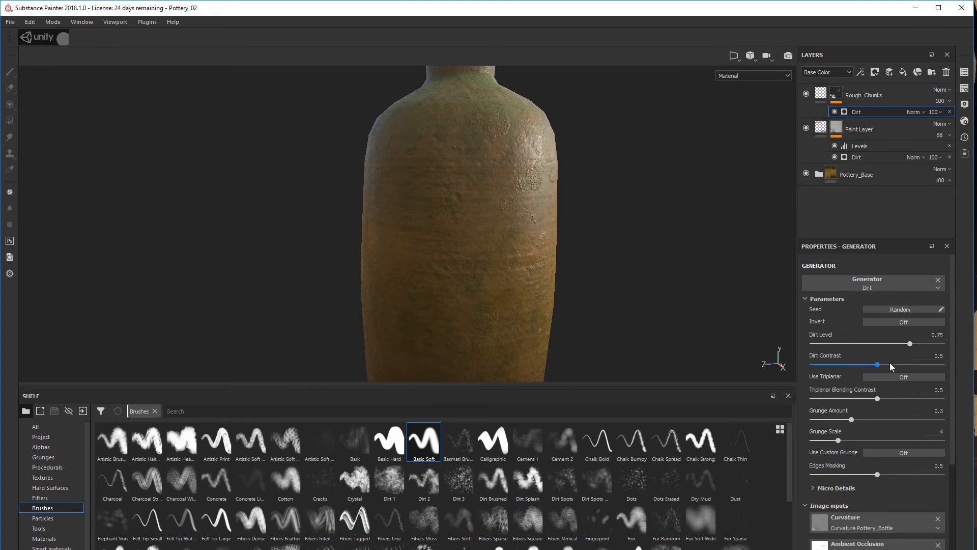
{"action": "mouse_move", "coordinate": [909, 343]}
{"action": "left_mouse_down"}
{"action": "mouse_move", "coordinate": [853, 356]}
{"action": "mouse_move", "coordinate": [932, 347]}
{"action": "left_mouse_up"}
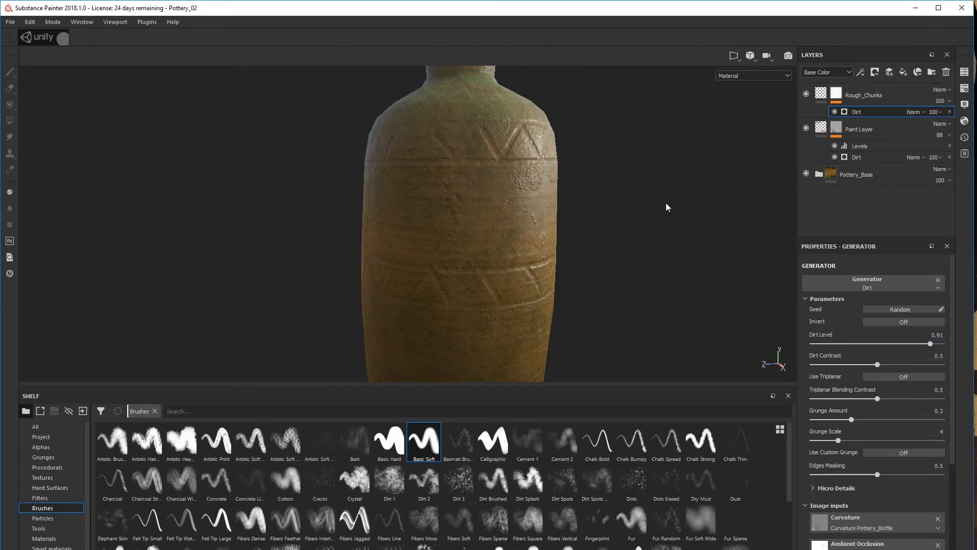
{"action": "left_click_drag", "start_coordinate": [878, 364], "coordinate": [846, 368]}
{"action": "left_click_drag", "start_coordinate": [601, 259], "coordinate": [439, 223], "text": "alt"}
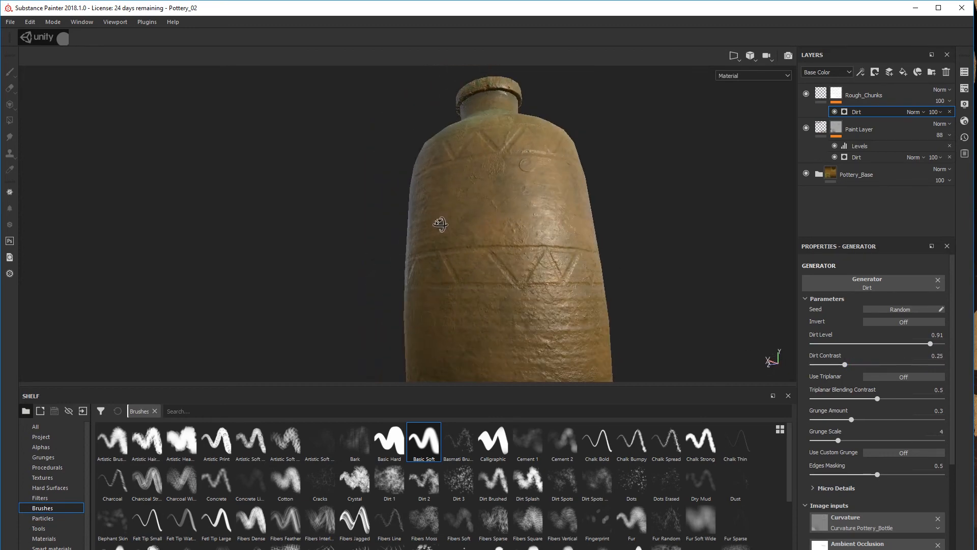
{"action": "scroll", "coordinate": [495, 238], "scroll_direction": "up", "scroll_amount": 5}
{"action": "left_click_drag", "start_coordinate": [498, 242], "coordinate": [492, 264], "text": "alt"}
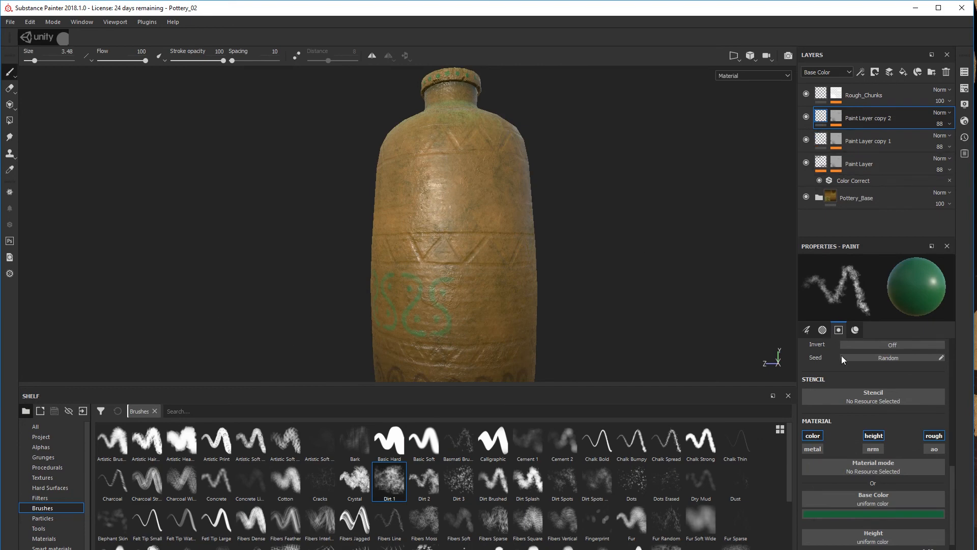
Change the brush's base color to a dark yellow with R 0.324, G 0.292 and B 0.010
{"action": "left_click", "coordinate": [859, 514]}
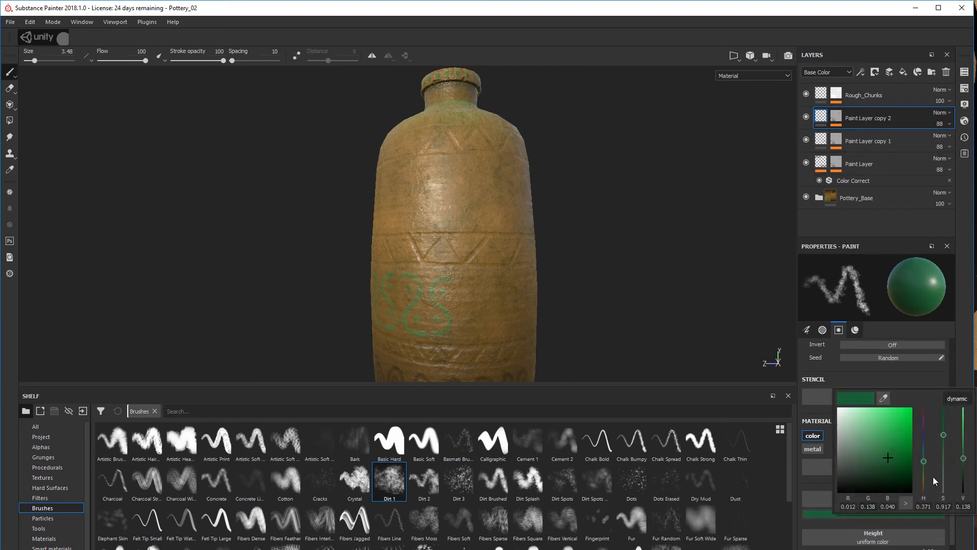
{"action": "left_click_drag", "start_coordinate": [924, 462], "coordinate": [925, 483]}
{"action": "left_click_drag", "start_coordinate": [888, 442], "coordinate": [897, 427]}
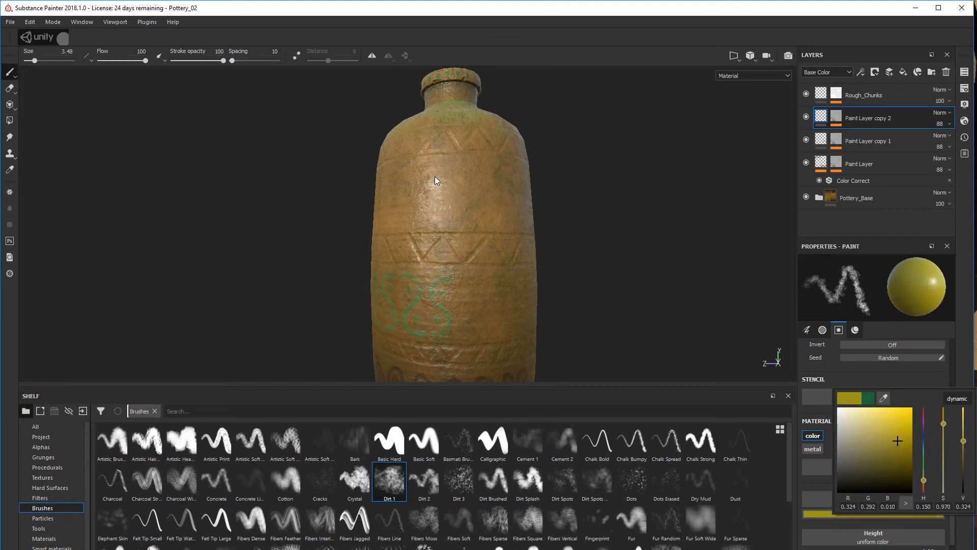
Paint a yellow wavy line with dots in its bends around the bottle, between the upper and middle zigzag bands
{"action": "left_click", "coordinate": [425, 195]}
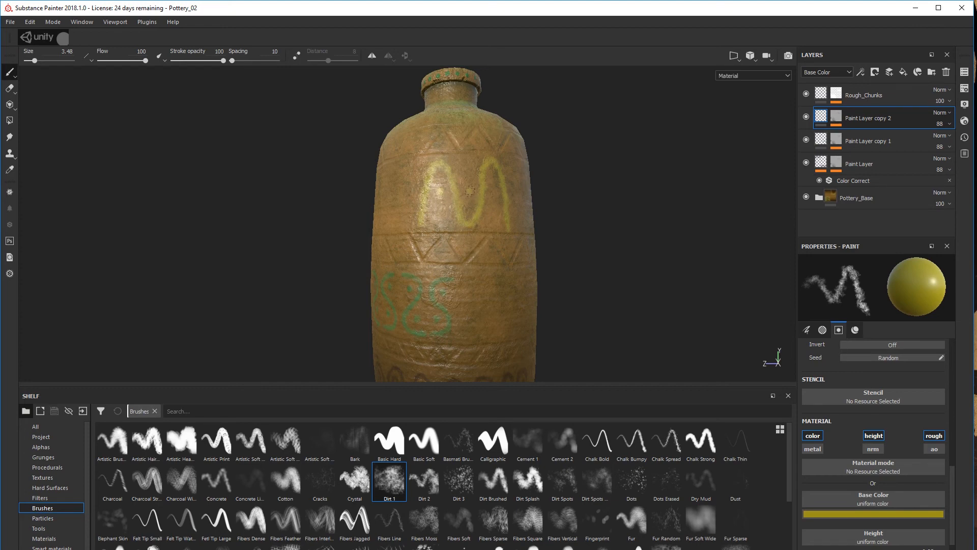
{"action": "left_click_drag", "start_coordinate": [528, 300], "coordinate": [448, 301], "text": "alt"}
{"action": "mouse_move", "coordinate": [493, 238]}
{"action": "left_mouse_down"}
{"action": "mouse_move", "coordinate": [530, 149]}
{"action": "mouse_move", "coordinate": [572, 224]}
{"action": "mouse_move", "coordinate": [529, 245]}
{"action": "mouse_move", "coordinate": [610, 151]}
{"action": "left_mouse_up"}
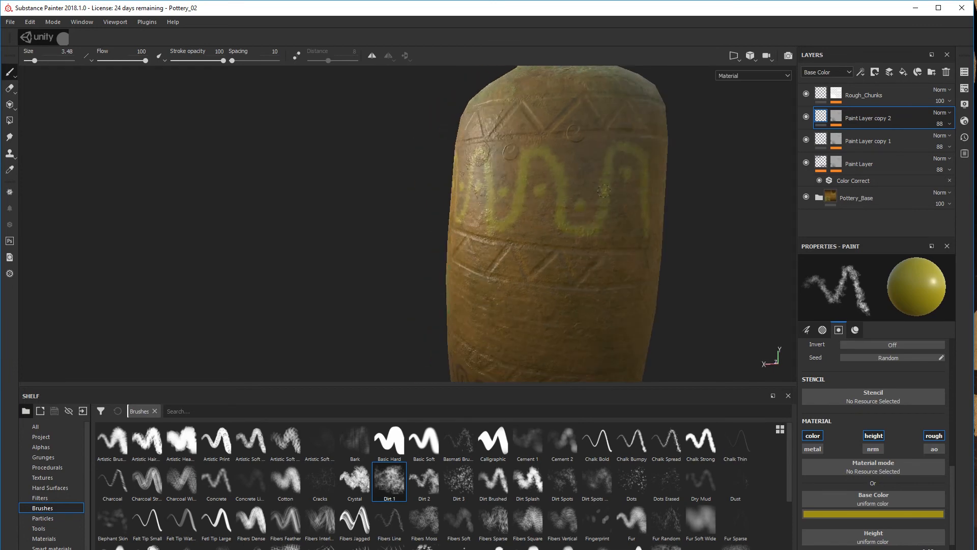
Erase the misplaced dot below the wave and continue the yellow wavy line around the rest of the bottle
{"action": "key", "text": "e"}
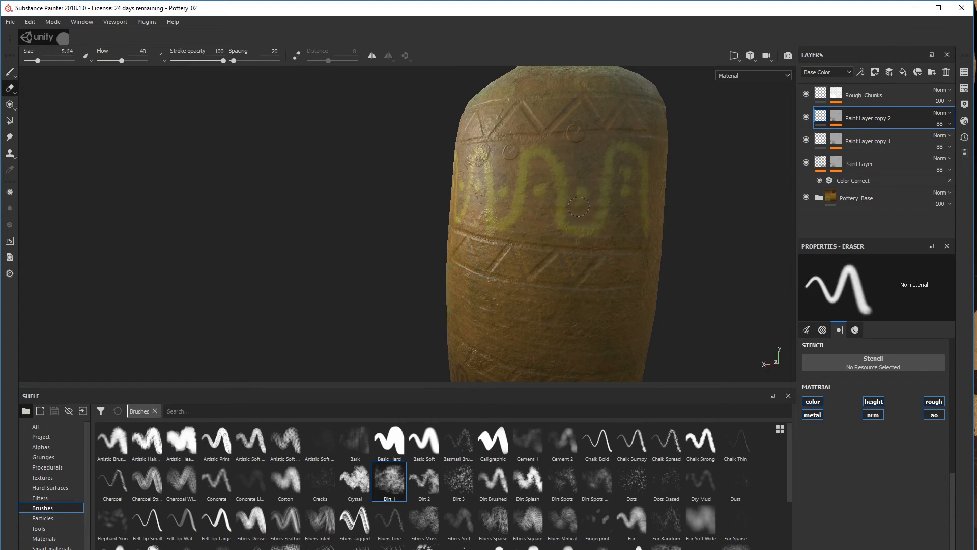
{"action": "mouse_move", "coordinate": [626, 175]}
{"action": "left_mouse_down", "text": "alt"}
{"action": "mouse_move", "coordinate": [523, 327]}
{"action": "mouse_move", "coordinate": [255, 283]}
{"action": "left_mouse_up", "text": "alt"}
{"action": "key", "text": "p"}
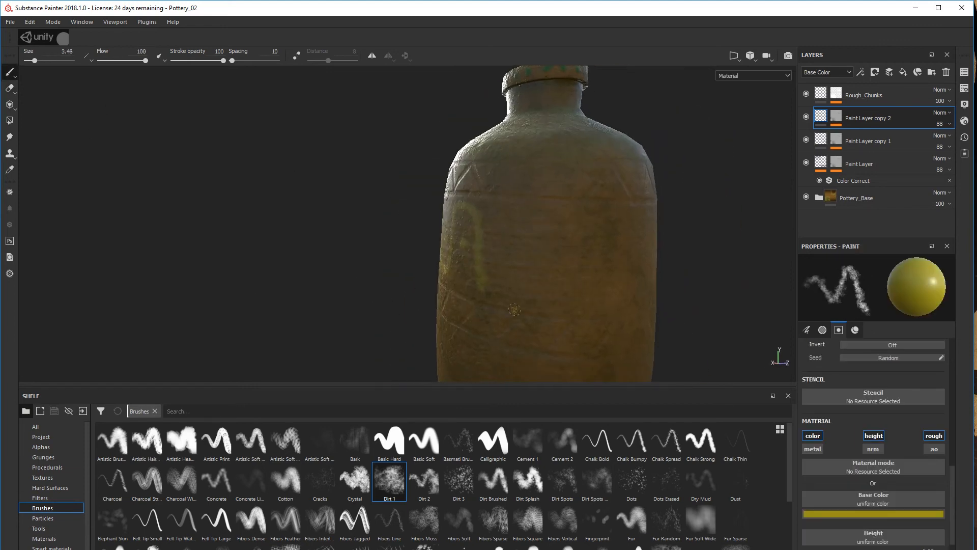
{"action": "mouse_move", "coordinate": [525, 265]}
{"action": "left_mouse_down"}
{"action": "mouse_move", "coordinate": [563, 218]}
{"action": "mouse_move", "coordinate": [566, 290]}
{"action": "mouse_move", "coordinate": [613, 237]}
{"action": "mouse_move", "coordinate": [517, 316]}
{"action": "mouse_move", "coordinate": [563, 224]}
{"action": "mouse_move", "coordinate": [379, 219]}
{"action": "mouse_move", "coordinate": [443, 214]}
{"action": "left_mouse_up"}
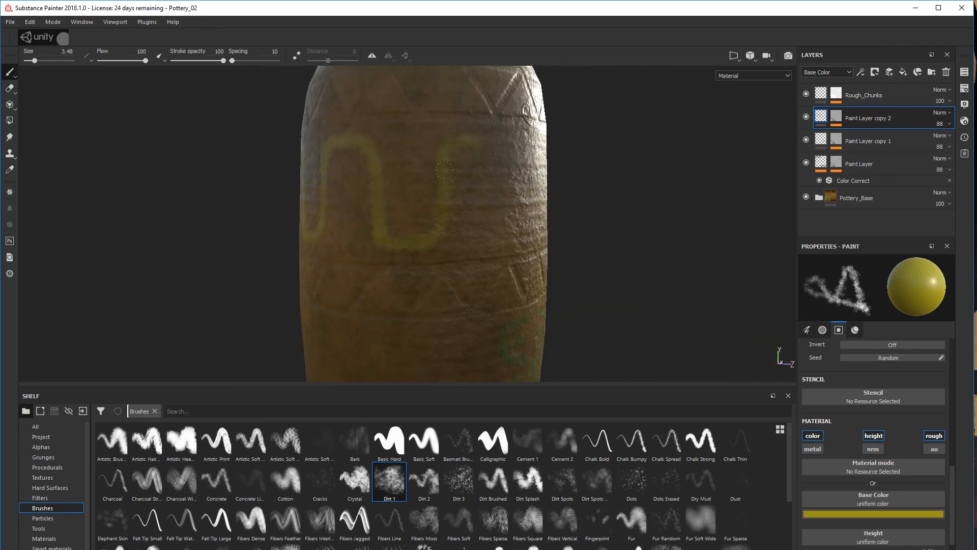
{"action": "left_click_drag", "start_coordinate": [483, 149], "coordinate": [501, 224]}
{"action": "left_click_drag", "start_coordinate": [662, 244], "coordinate": [527, 236], "text": "alt"}
{"action": "mouse_move", "coordinate": [412, 218]}
{"action": "left_mouse_down"}
{"action": "mouse_move", "coordinate": [433, 221]}
{"action": "mouse_move", "coordinate": [451, 156]}
{"action": "mouse_move", "coordinate": [492, 185]}
{"action": "mouse_move", "coordinate": [510, 224]}
{"action": "mouse_move", "coordinate": [662, 231]}
{"action": "mouse_move", "coordinate": [629, 136]}
{"action": "mouse_move", "coordinate": [580, 131]}
{"action": "mouse_move", "coordinate": [545, 220]}
{"action": "mouse_move", "coordinate": [528, 224]}
{"action": "left_mouse_up"}
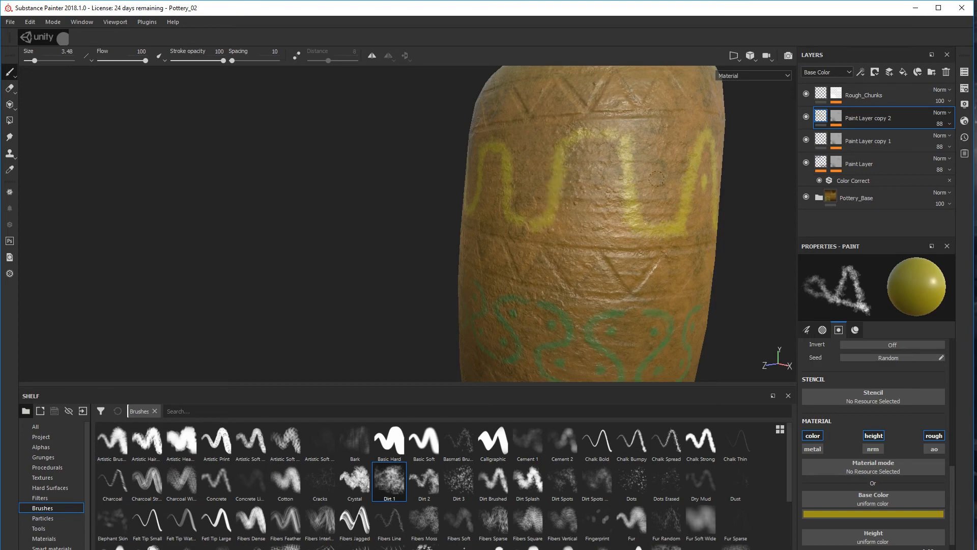
Paint a yellow dot in each remaining bend of the wavy line around the bottle
{"action": "left_click", "coordinate": [660, 179]}
{"action": "left_click", "coordinate": [593, 184]}
{"action": "left_click", "coordinate": [531, 177]}
{"action": "mouse_move", "coordinate": [532, 178]}
{"action": "left_mouse_down", "text": "alt"}
{"action": "mouse_move", "coordinate": [474, 193]}
{"action": "mouse_move", "coordinate": [600, 198]}
{"action": "left_mouse_up", "text": "alt"}
{"action": "left_click", "coordinate": [475, 190]}
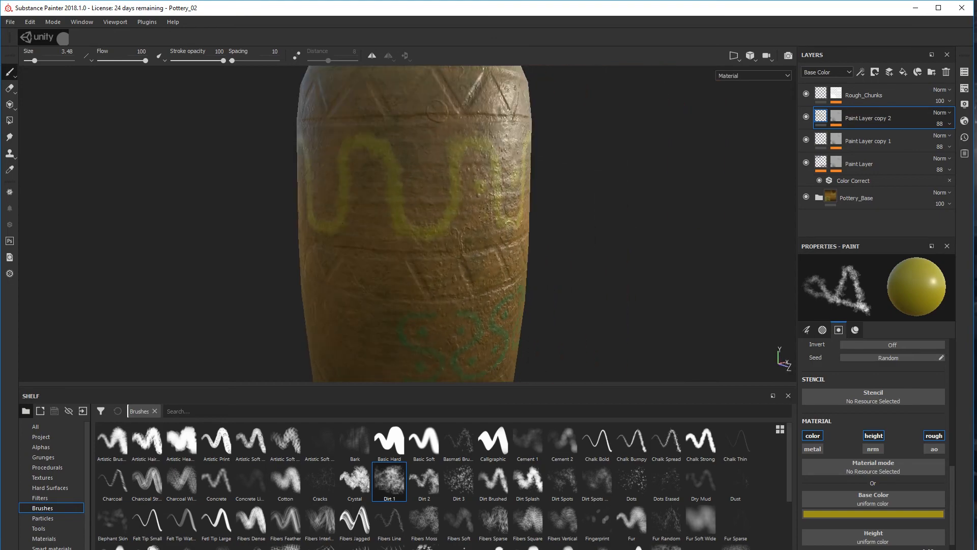
{"action": "left_click", "coordinate": [431, 186]}
{"action": "middle_click_drag", "start_coordinate": [431, 188], "coordinate": [585, 199], "text": "alt"}
{"action": "left_click", "coordinate": [561, 209]}
{"action": "left_click_drag", "start_coordinate": [562, 211], "coordinate": [645, 230], "text": "alt"}
{"action": "left_click", "coordinate": [497, 198]}
{"action": "left_click_drag", "start_coordinate": [498, 198], "coordinate": [610, 227], "text": "alt"}
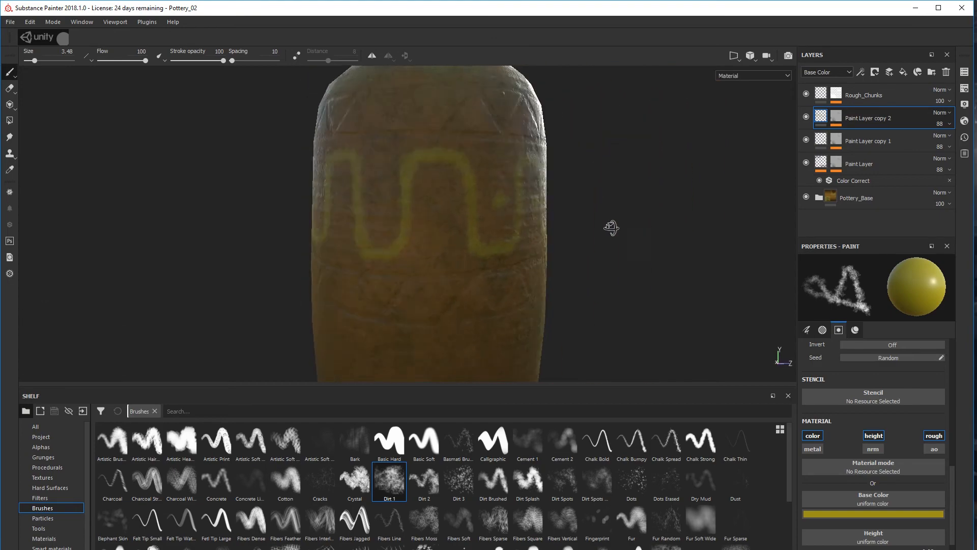
{"action": "left_click", "coordinate": [439, 203]}
{"action": "left_click_drag", "start_coordinate": [439, 205], "coordinate": [585, 242], "text": "alt"}
{"action": "left_click", "coordinate": [327, 205]}
{"action": "left_click_drag", "start_coordinate": [328, 205], "coordinate": [453, 227], "text": "alt"}
{"action": "left_click", "coordinate": [260, 192]}
{"action": "left_click_drag", "start_coordinate": [260, 192], "coordinate": [306, 214], "text": "alt"}
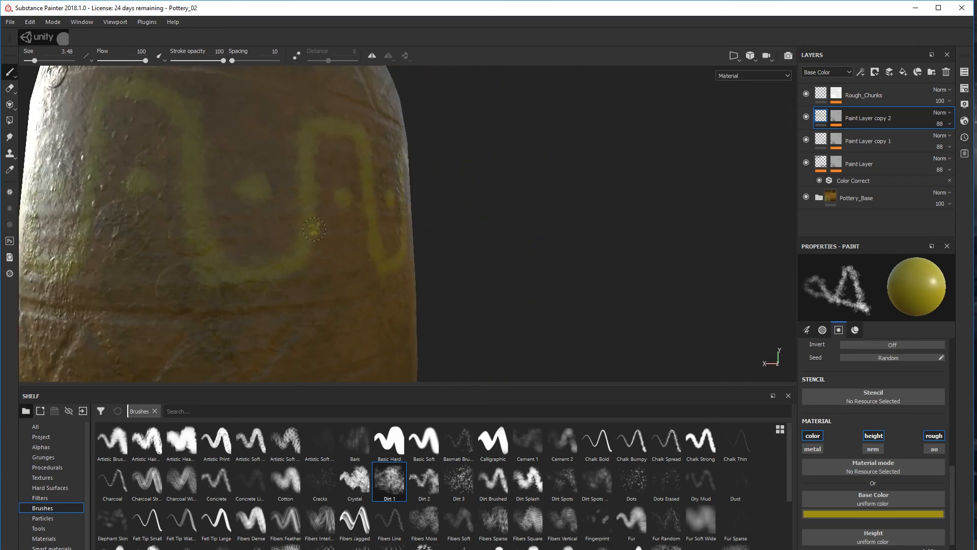
Check the yellow wave and dots against the other decoration around the whole bottle
{"action": "scroll", "coordinate": [414, 279], "scroll_direction": "down", "scroll_amount": 5}
{"action": "middle_click_drag", "start_coordinate": [416, 281], "coordinate": [532, 275], "text": "alt"}
{"action": "left_click_drag", "start_coordinate": [531, 275], "coordinate": [618, 257], "text": "alt"}
{"action": "left_click", "coordinate": [10, 88]}
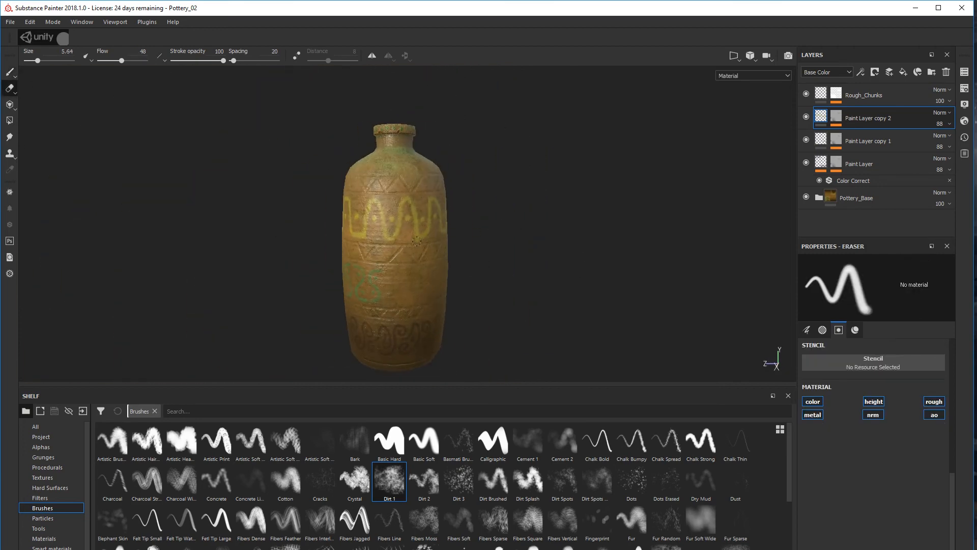
{"action": "left_click_drag", "start_coordinate": [473, 311], "coordinate": [563, 358], "text": "alt"}
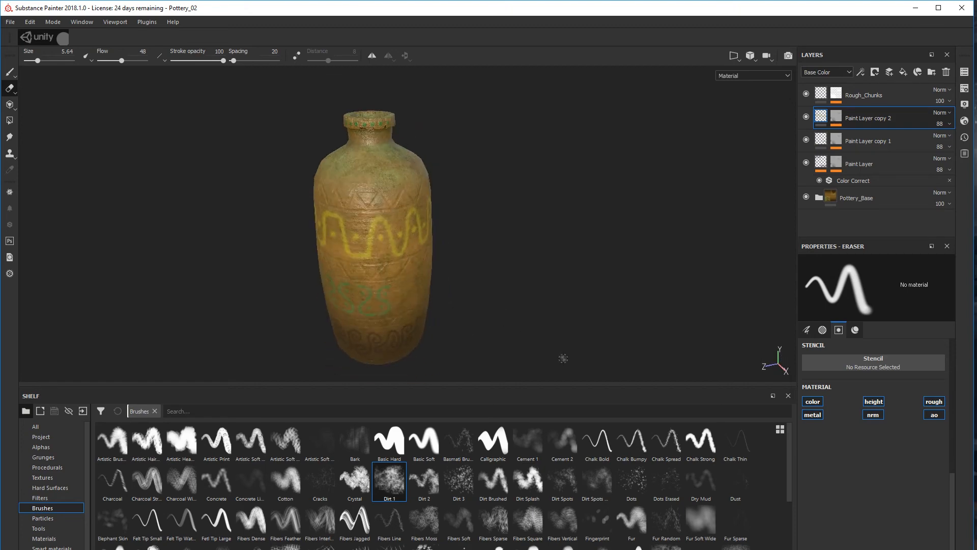
{"action": "left_click_drag", "start_coordinate": [407, 206], "coordinate": [491, 222], "text": "alt"}
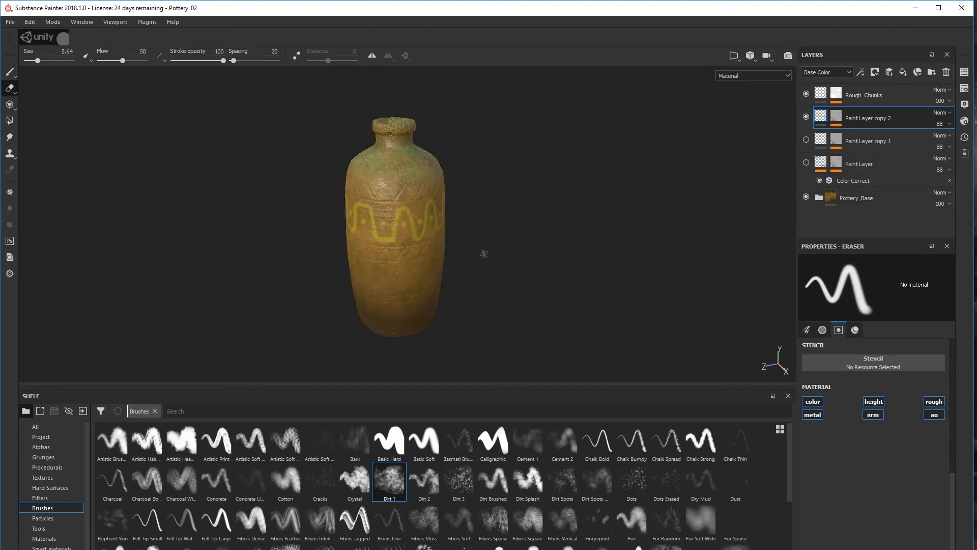
{"action": "left_click_drag", "start_coordinate": [489, 261], "coordinate": [481, 266], "text": "alt"}
Hide and show Paint Layer and its two copies in turn to compare their decoration on the bottle
{"action": "key", "text": "bracketright"}
{"action": "key", "text": "bracketright"}
{"action": "left_click_drag", "start_coordinate": [338, 134], "coordinate": [629, 282], "text": "alt"}
{"action": "left_click_drag", "start_coordinate": [474, 240], "coordinate": [662, 254], "text": "alt"}
{"action": "left_click", "coordinate": [846, 147]}
{"action": "left_click", "coordinate": [806, 139]}
{"action": "left_click", "coordinate": [806, 116]}
{"action": "mouse_move", "coordinate": [601, 203]}
{"action": "left_mouse_down", "text": "alt"}
{"action": "mouse_move", "coordinate": [564, 191]}
{"action": "mouse_move", "coordinate": [559, 173]}
{"action": "mouse_move", "coordinate": [441, 176]}
{"action": "left_mouse_up", "text": "alt"}
{"action": "left_click", "coordinate": [807, 162]}
{"action": "left_click", "coordinate": [806, 140]}
{"action": "left_click", "coordinate": [859, 164]}
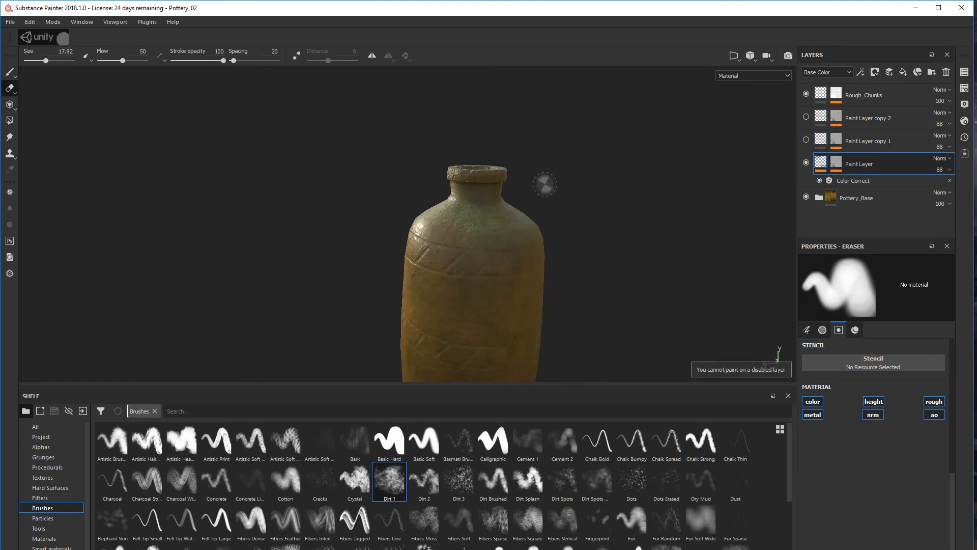
{"action": "mouse_move", "coordinate": [549, 186]}
{"action": "left_mouse_down", "text": "alt"}
{"action": "mouse_move", "coordinate": [465, 173]}
{"action": "mouse_move", "coordinate": [602, 326]}
{"action": "mouse_move", "coordinate": [671, 275]}
{"action": "left_mouse_up", "text": "alt"}
{"action": "left_click", "coordinate": [806, 139]}
{"action": "left_click", "coordinate": [806, 117]}
{"action": "left_click_drag", "start_coordinate": [672, 203], "coordinate": [723, 158], "text": "alt"}
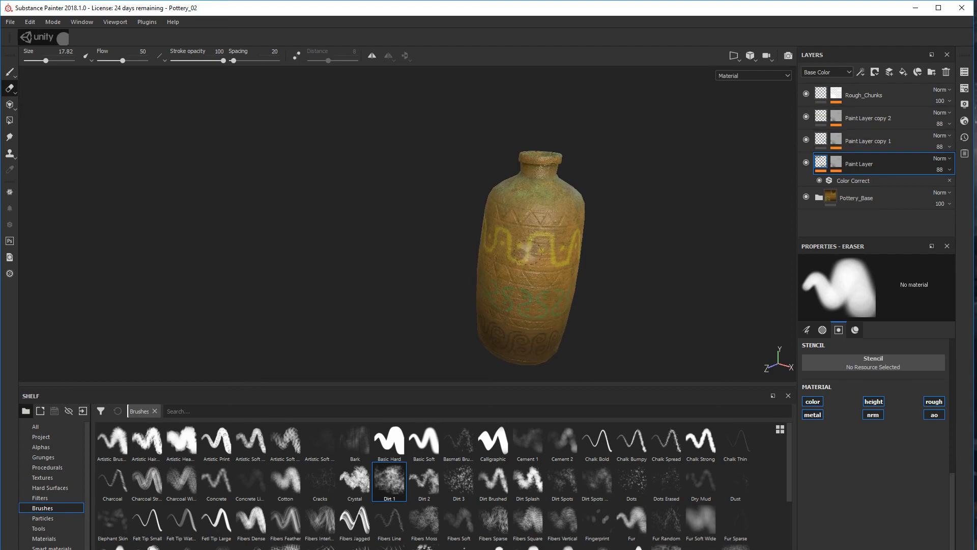
Select Paint Layer copy 2 and give the eraser the Dirt 1 brush at size 3.98
{"action": "scroll", "coordinate": [530, 258], "scroll_direction": "up", "scroll_amount": 5}
{"action": "mouse_move", "coordinate": [559, 257]}
{"action": "left_mouse_down", "text": "alt"}
{"action": "mouse_move", "coordinate": [659, 251]}
{"action": "mouse_move", "coordinate": [450, 251]}
{"action": "mouse_move", "coordinate": [402, 237]}
{"action": "left_mouse_up", "text": "alt"}
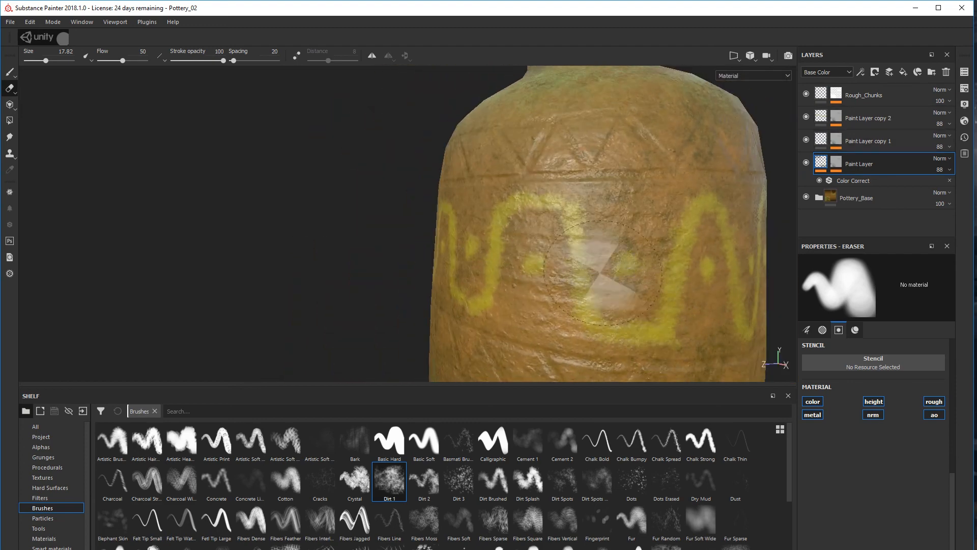
{"action": "right_click_drag", "start_coordinate": [597, 275], "coordinate": [565, 275], "text": "ctrl"}
{"action": "left_click", "coordinate": [821, 122]}
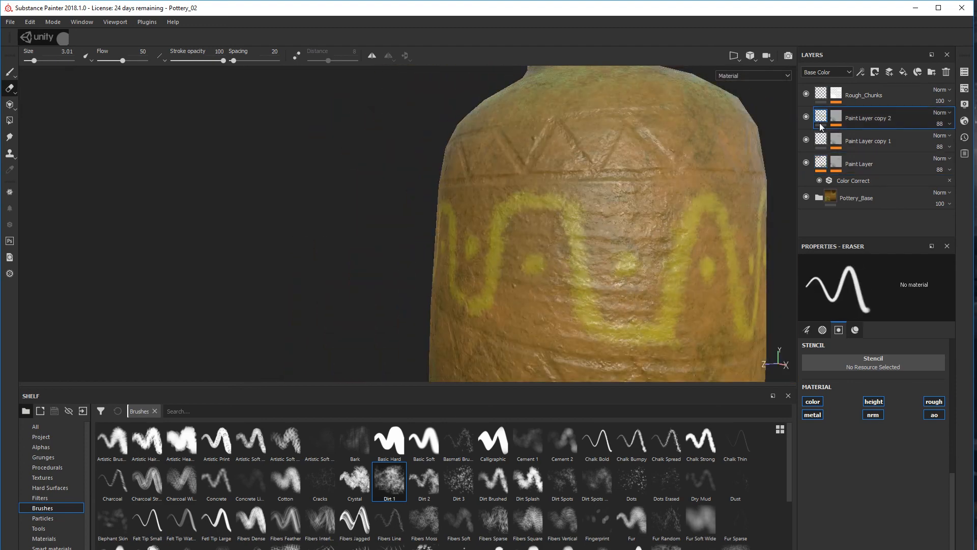
{"action": "left_click", "coordinate": [390, 481]}
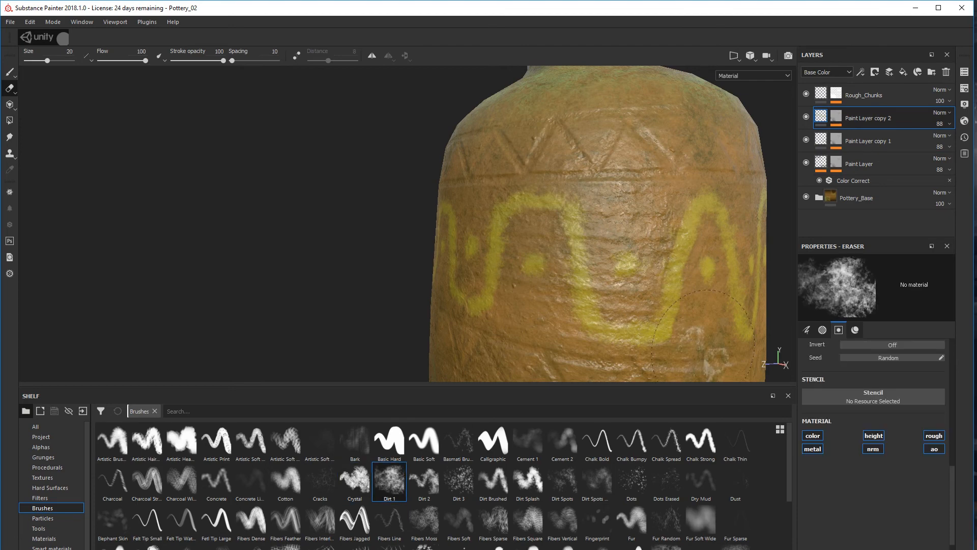
{"action": "mouse_move", "coordinate": [633, 252]}
{"action": "right_mouse_down", "text": "ctrl"}
{"action": "mouse_move", "coordinate": [608, 252]}
{"action": "mouse_move", "coordinate": [628, 252]}
{"action": "right_mouse_up", "text": "ctrl"}
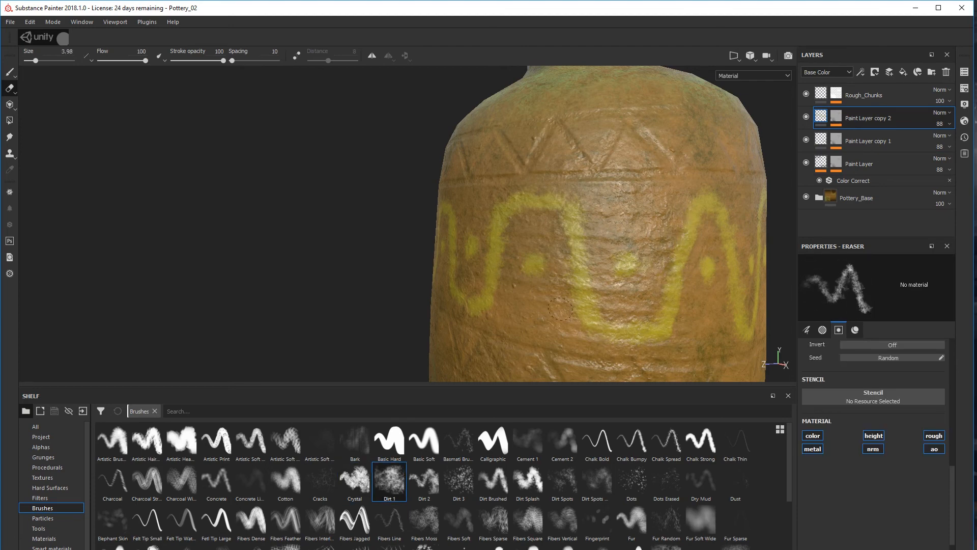
{"action": "left_click_drag", "start_coordinate": [569, 360], "coordinate": [358, 209], "text": "alt"}
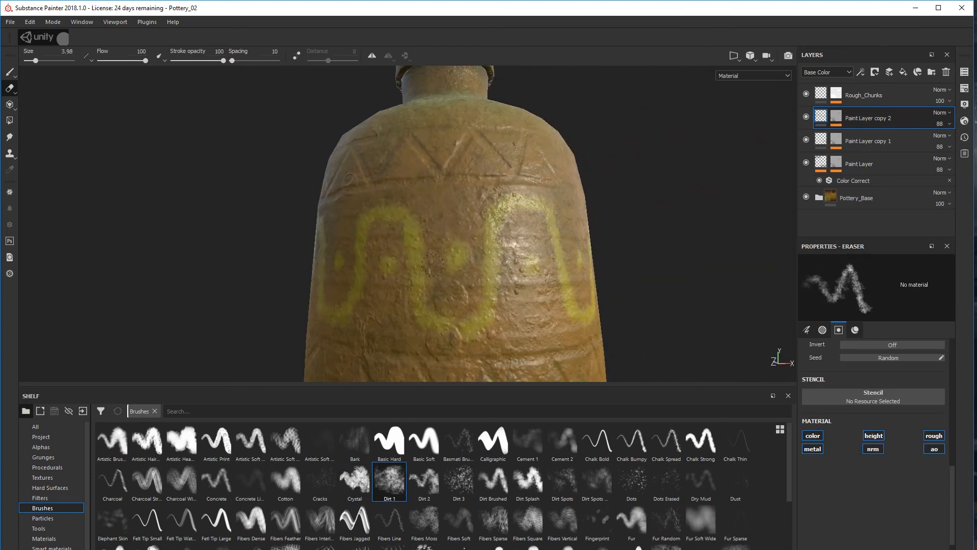
Fill the triangles of the upper zigzag band with yellow paint on Paint Layer copy 2
{"action": "key", "text": "1"}
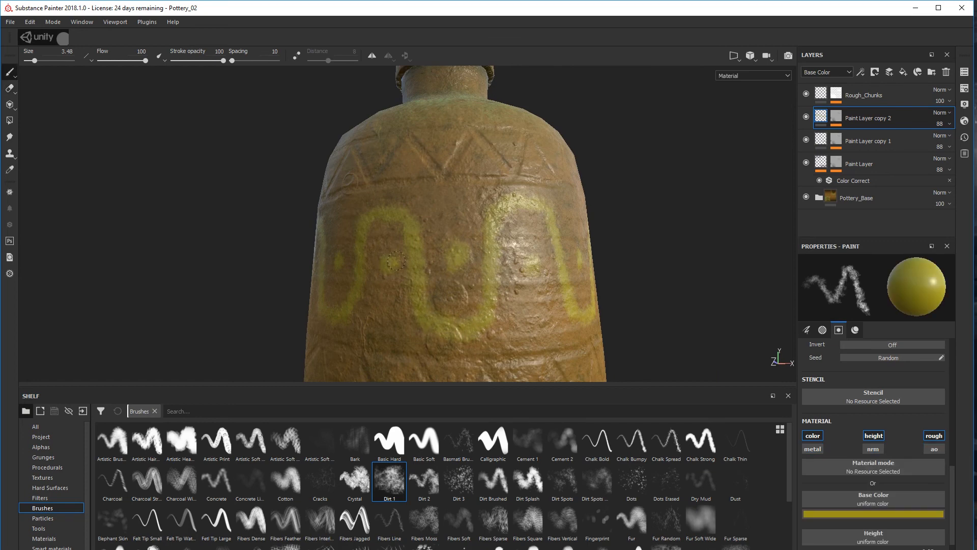
{"action": "right_click_drag", "start_coordinate": [397, 261], "coordinate": [375, 332], "text": "alt"}
{"action": "left_click_drag", "start_coordinate": [375, 332], "coordinate": [478, 338], "text": "alt"}
{"action": "right_click_drag", "start_coordinate": [478, 338], "coordinate": [392, 343], "text": "alt"}
{"action": "left_click_drag", "start_coordinate": [393, 342], "coordinate": [427, 336], "text": "alt"}
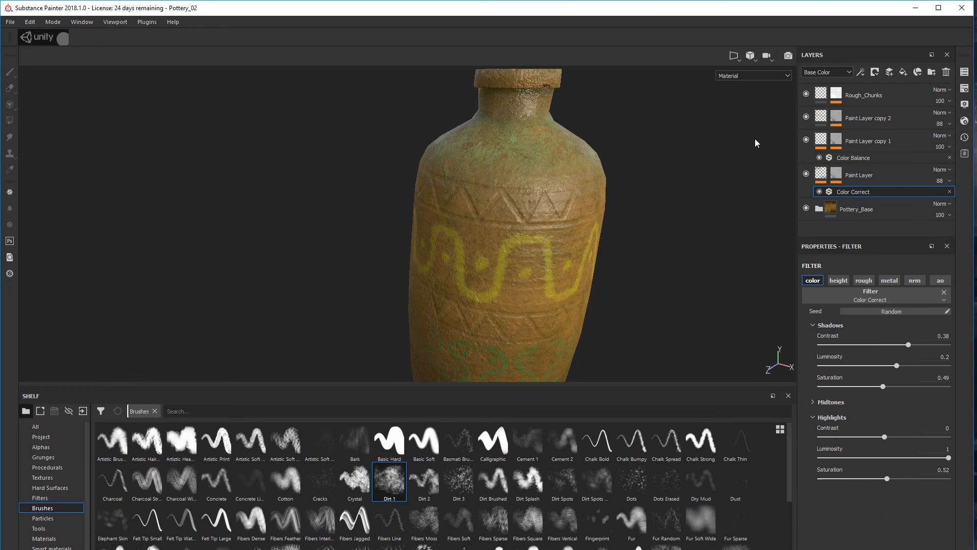
{"action": "left_click", "coordinate": [806, 119]}
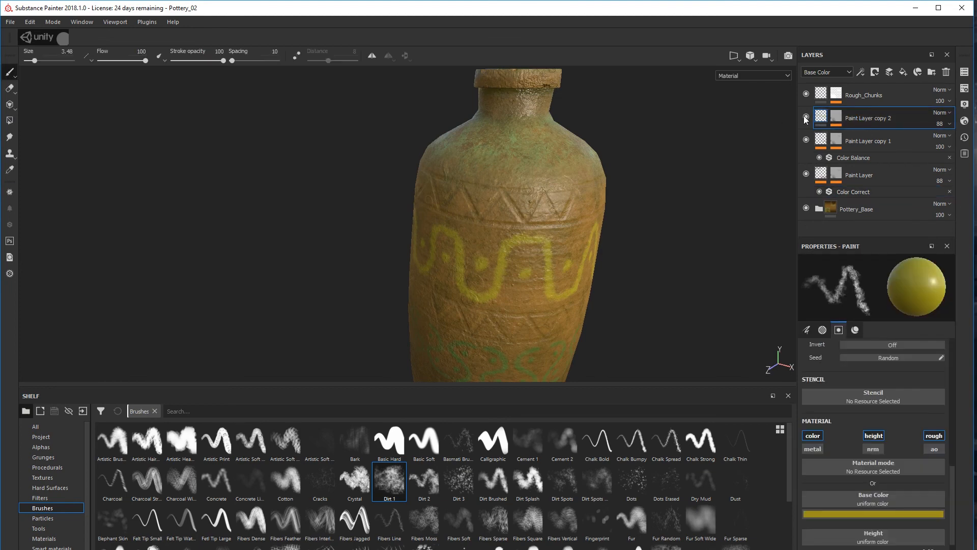
{"action": "mouse_move", "coordinate": [546, 215]}
{"action": "left_mouse_down"}
{"action": "mouse_move", "coordinate": [545, 204]}
{"action": "mouse_move", "coordinate": [585, 213]}
{"action": "mouse_move", "coordinate": [582, 205]}
{"action": "left_mouse_up"}
{"action": "mouse_move", "coordinate": [639, 207]}
{"action": "left_mouse_down", "text": "alt"}
{"action": "mouse_move", "coordinate": [613, 211]}
{"action": "mouse_move", "coordinate": [632, 203]}
{"action": "left_mouse_up", "text": "alt"}
{"action": "left_click_drag", "start_coordinate": [632, 203], "coordinate": [664, 215], "text": "alt"}
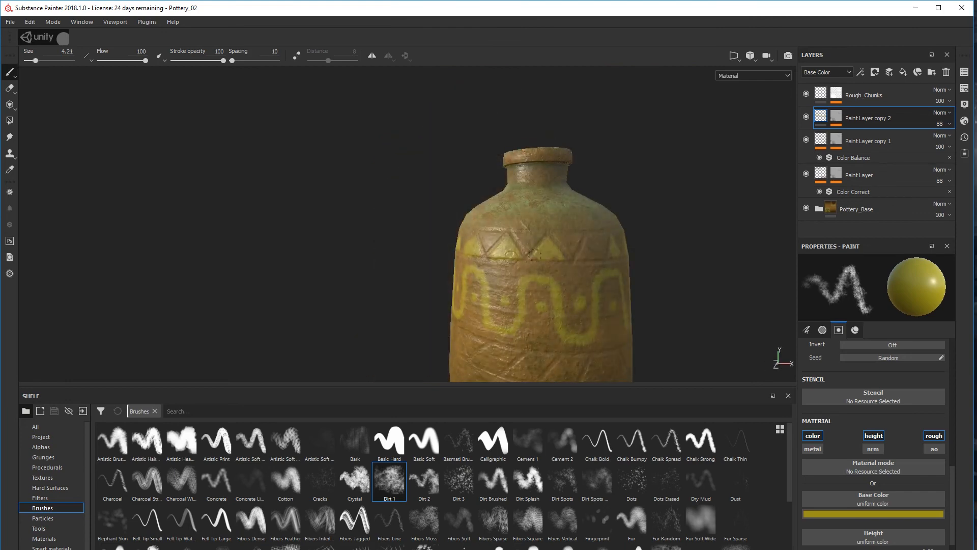
{"action": "left_click_drag", "start_coordinate": [633, 246], "coordinate": [350, 230], "text": "alt"}
{"action": "scroll", "coordinate": [405, 285], "scroll_direction": "down", "scroll_amount": 4}
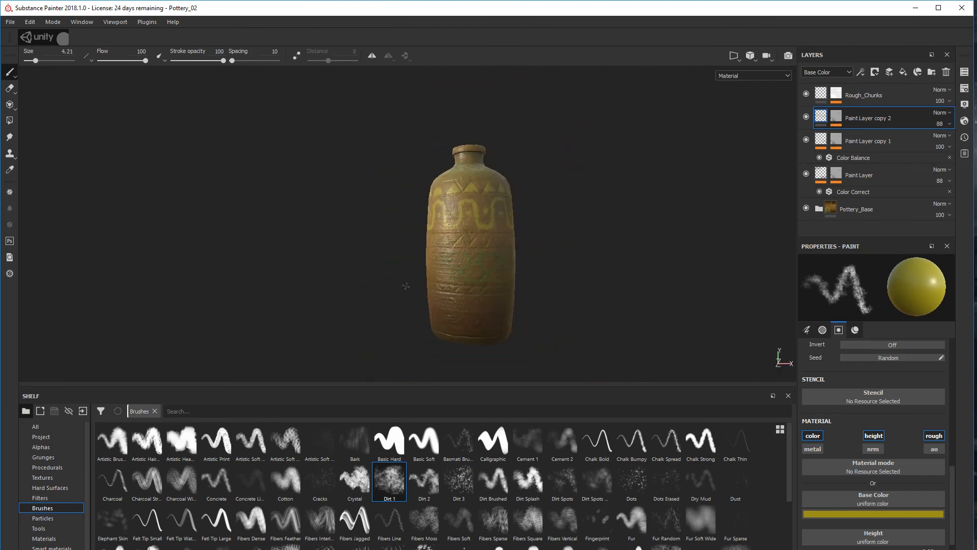
Hide Paint Layer copy 1 and Paint Layer so that only the yellow decoration shows
{"action": "left_click_drag", "start_coordinate": [406, 286], "coordinate": [553, 269], "text": "alt"}
{"action": "scroll", "coordinate": [543, 292], "scroll_direction": "up", "scroll_amount": 4}
{"action": "right_click_drag", "start_coordinate": [554, 269], "coordinate": [581, 312], "text": "alt"}
{"action": "left_click", "coordinate": [806, 139]}
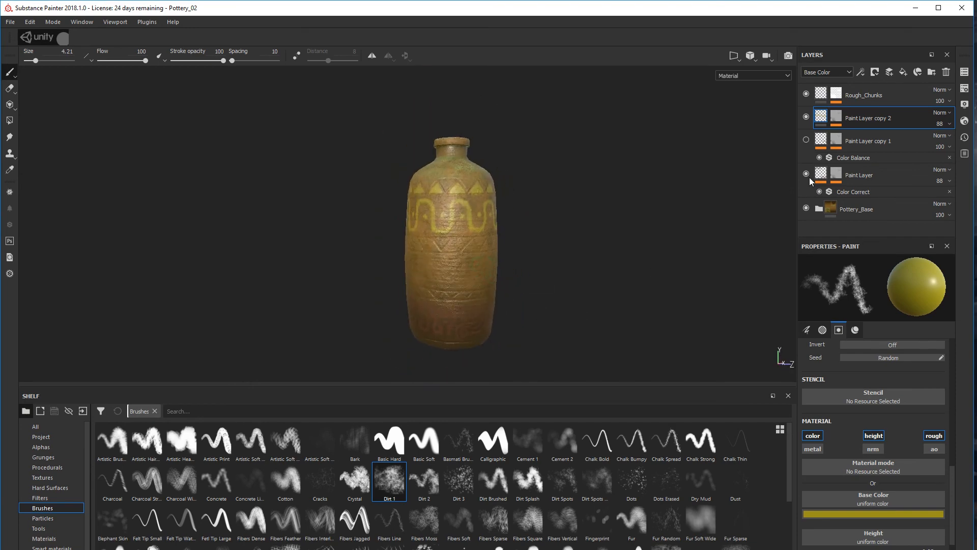
{"action": "left_click", "coordinate": [807, 175]}
Paint the downward-pointing triangles of the middle zigzag band yellow around the bottle
{"action": "left_click_drag", "start_coordinate": [585, 285], "coordinate": [551, 288], "text": "alt"}
{"action": "right_click_drag", "start_coordinate": [552, 288], "coordinate": [460, 241], "text": "alt"}
{"action": "middle_click_drag", "start_coordinate": [459, 241], "coordinate": [466, 282], "text": "alt"}
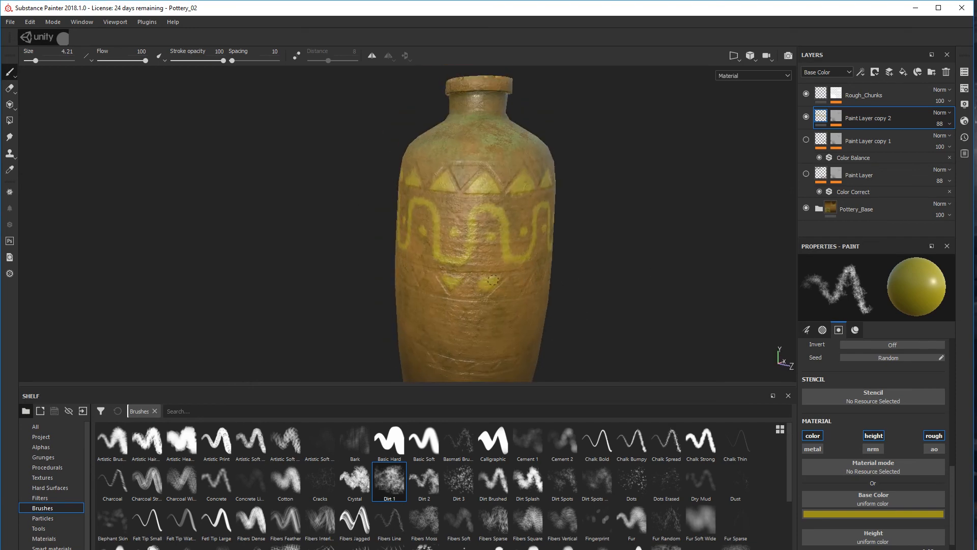
{"action": "left_click_drag", "start_coordinate": [493, 280], "coordinate": [499, 281]}
{"action": "left_click_drag", "start_coordinate": [499, 281], "coordinate": [453, 303], "text": "alt"}
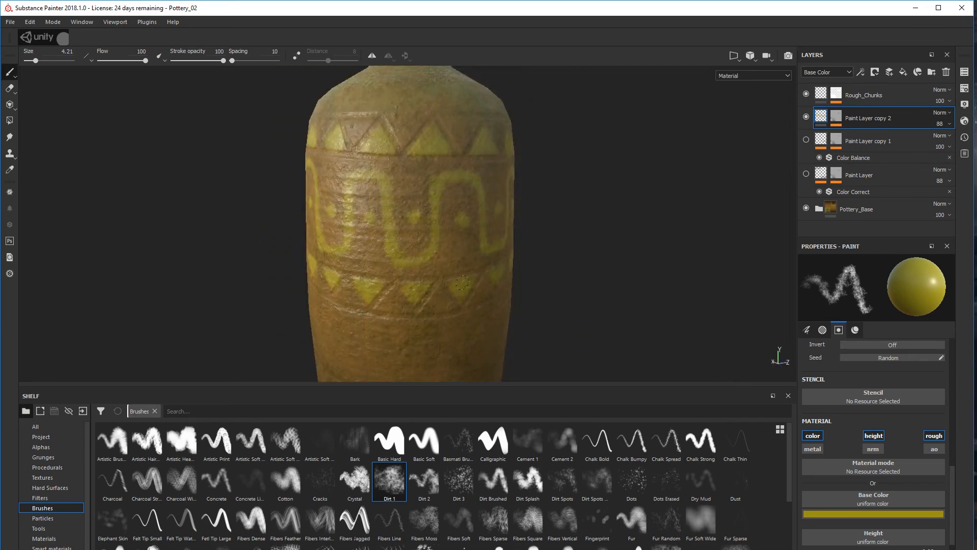
{"action": "mouse_move", "coordinate": [531, 278]}
{"action": "left_mouse_down", "text": "alt"}
{"action": "mouse_move", "coordinate": [516, 293]}
{"action": "mouse_move", "coordinate": [537, 297]}
{"action": "left_mouse_up", "text": "alt"}
{"action": "scroll", "coordinate": [537, 266], "scroll_direction": "down", "scroll_amount": 5}
{"action": "scroll", "coordinate": [537, 297], "scroll_direction": "up", "scroll_amount": 7}
{"action": "scroll", "coordinate": [541, 251], "scroll_direction": "down", "scroll_amount": 8}
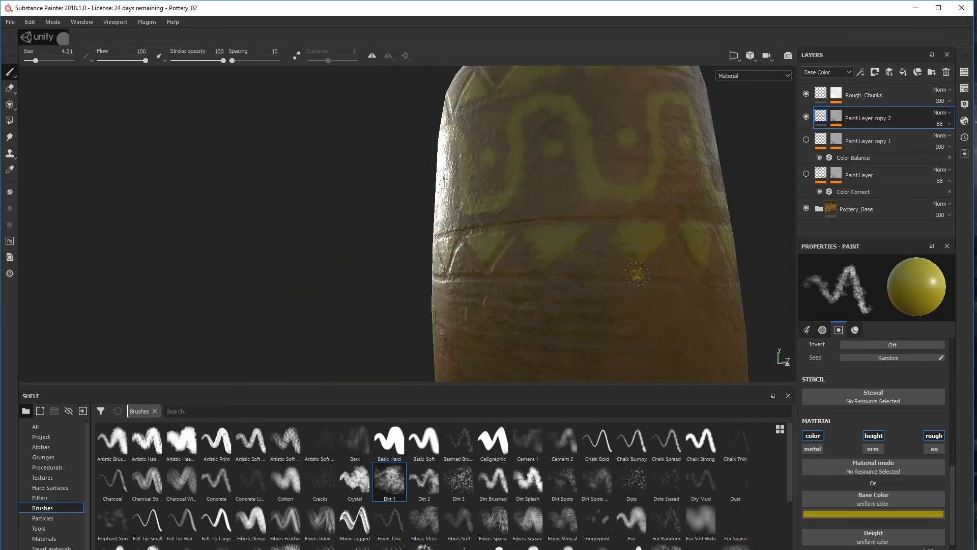
{"action": "scroll", "coordinate": [452, 266], "scroll_direction": "up", "scroll_amount": 2}
{"action": "scroll", "coordinate": [485, 278], "scroll_direction": "up", "scroll_amount": 2}
{"action": "left_click_drag", "start_coordinate": [484, 278], "coordinate": [525, 278], "text": "alt"}
Fill the upward-pointing triangles of the lowest zigzag band with olive paint at brush size 1.79
{"action": "scroll", "coordinate": [480, 326], "scroll_direction": "up", "scroll_amount": 8}
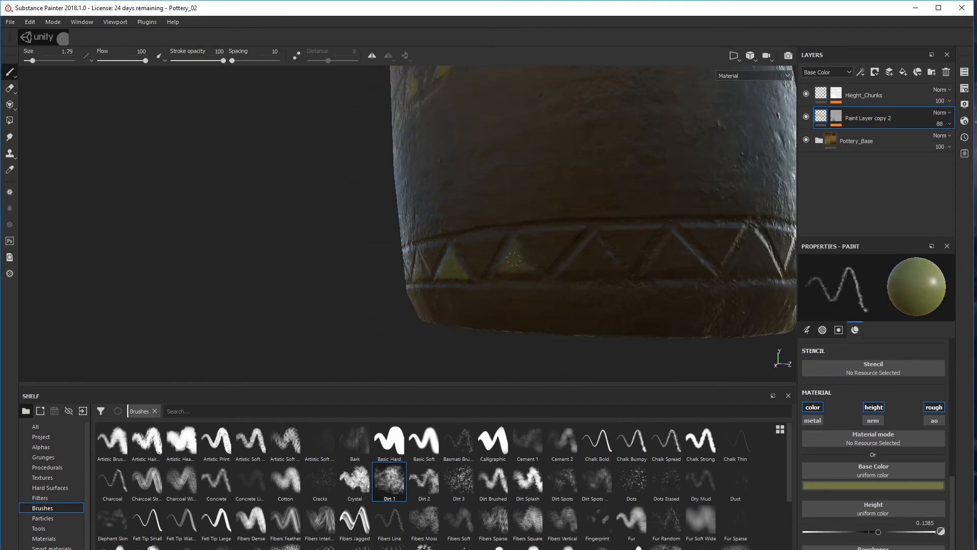
{"action": "left_click_drag", "start_coordinate": [513, 259], "coordinate": [601, 253]}
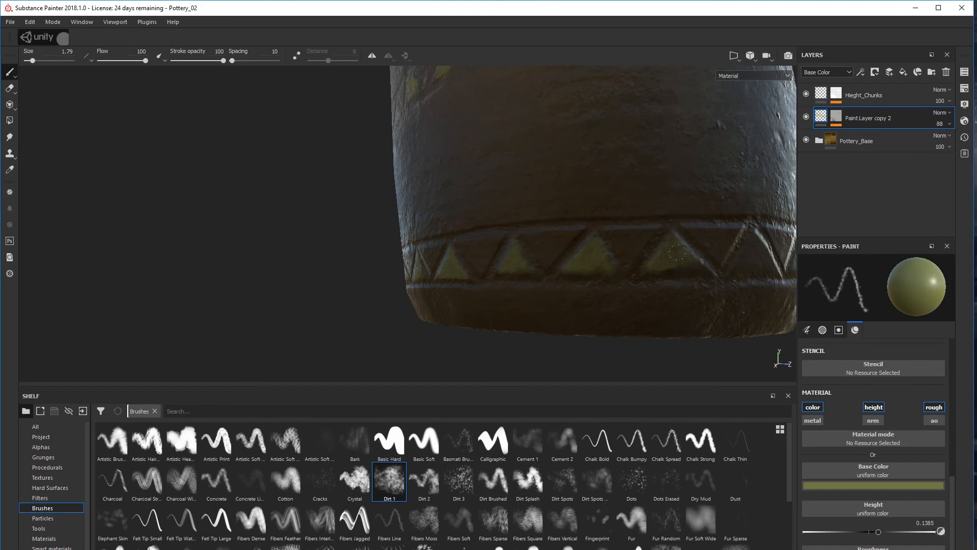
{"action": "mouse_move", "coordinate": [677, 252]}
{"action": "left_mouse_down", "text": "alt"}
{"action": "mouse_move", "coordinate": [745, 254]}
{"action": "mouse_move", "coordinate": [584, 308]}
{"action": "mouse_move", "coordinate": [492, 259]}
{"action": "left_mouse_up", "text": "alt"}
{"action": "mouse_move", "coordinate": [565, 263]}
{"action": "left_mouse_down", "text": "alt"}
{"action": "mouse_move", "coordinate": [616, 262]}
{"action": "mouse_move", "coordinate": [565, 277]}
{"action": "mouse_move", "coordinate": [679, 260]}
{"action": "left_mouse_up", "text": "alt"}
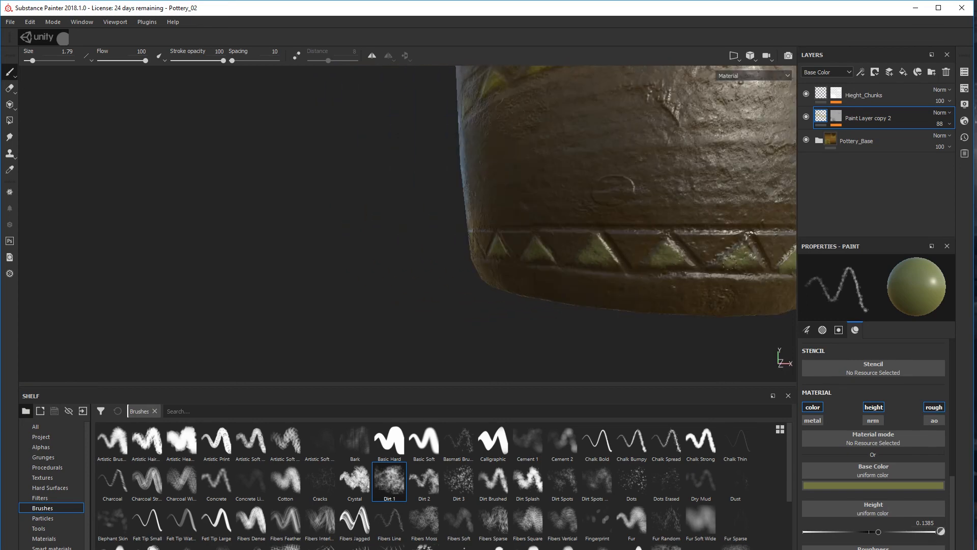
Paint an olive wave line with dots between the two lowest zigzag bands at brush size 3.1
{"action": "key", "text": "f"}
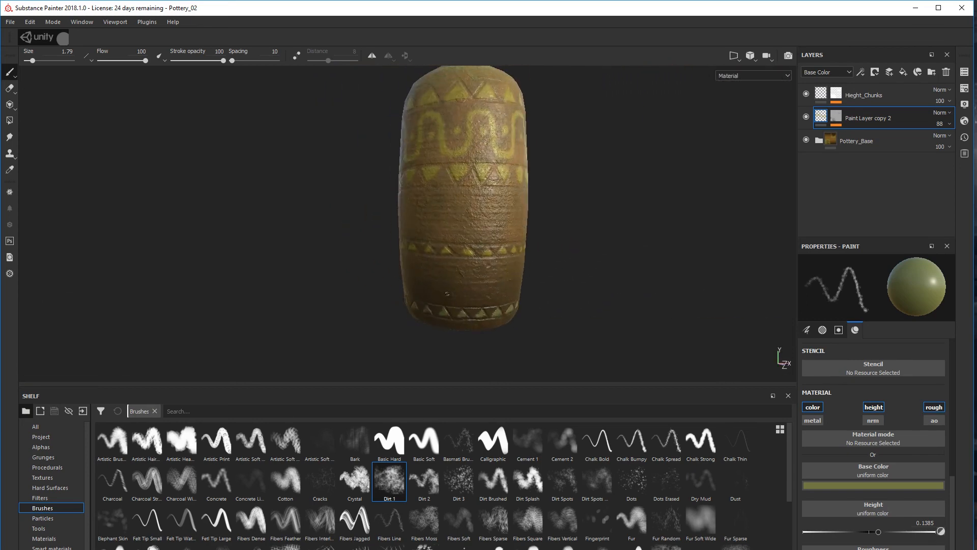
{"action": "key", "text": "bracketright"}
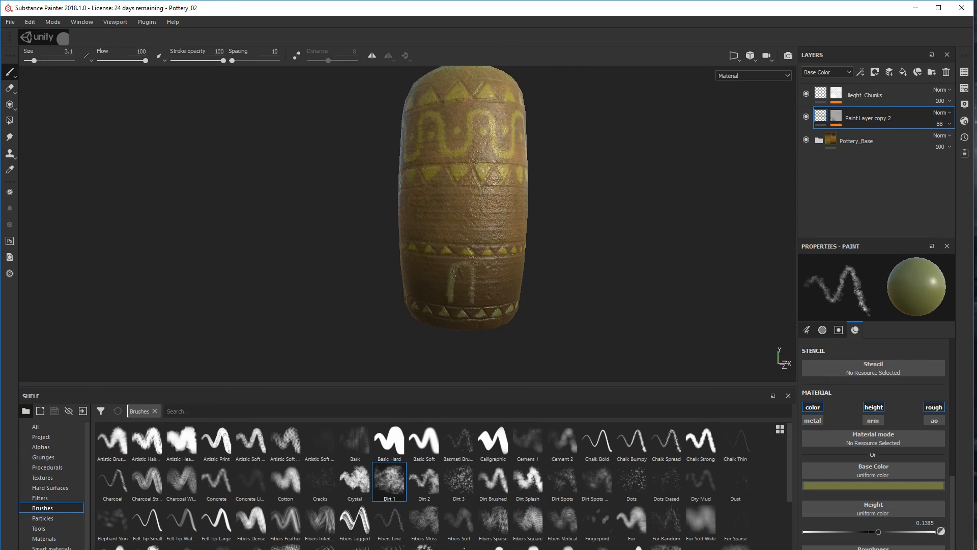
{"action": "left_click_drag", "start_coordinate": [565, 268], "coordinate": [493, 273], "text": "alt"}
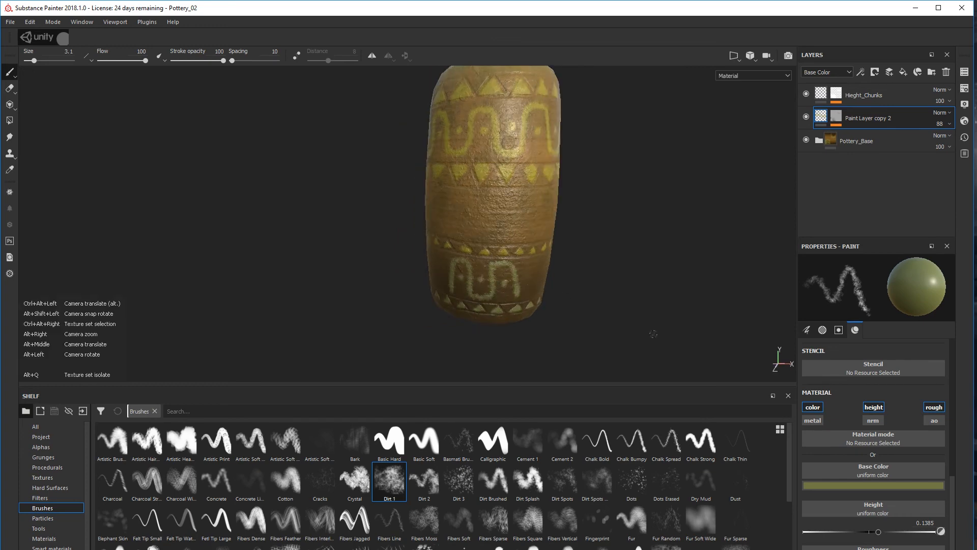
{"action": "left_click_drag", "start_coordinate": [460, 275], "coordinate": [395, 234], "text": "alt"}
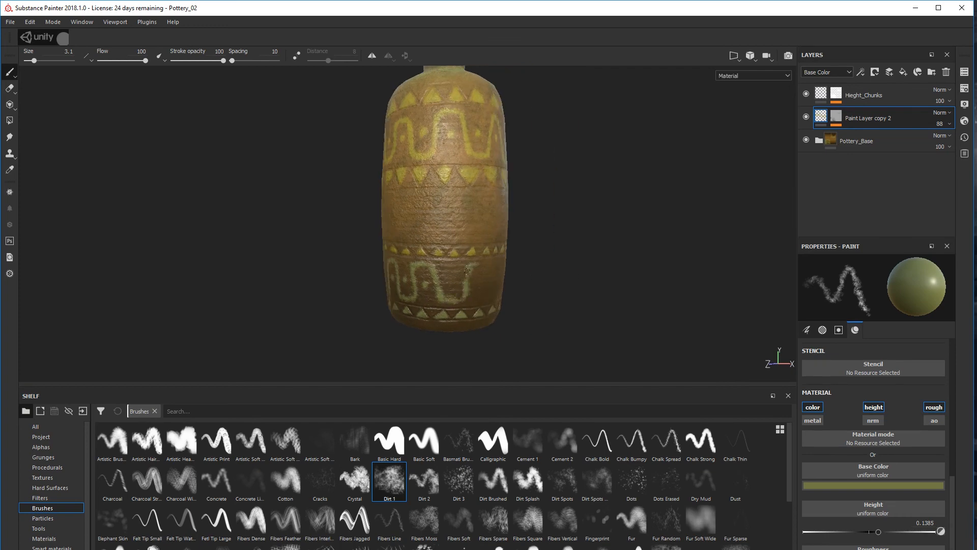
{"action": "left_click_drag", "start_coordinate": [479, 284], "coordinate": [419, 335], "text": "alt"}
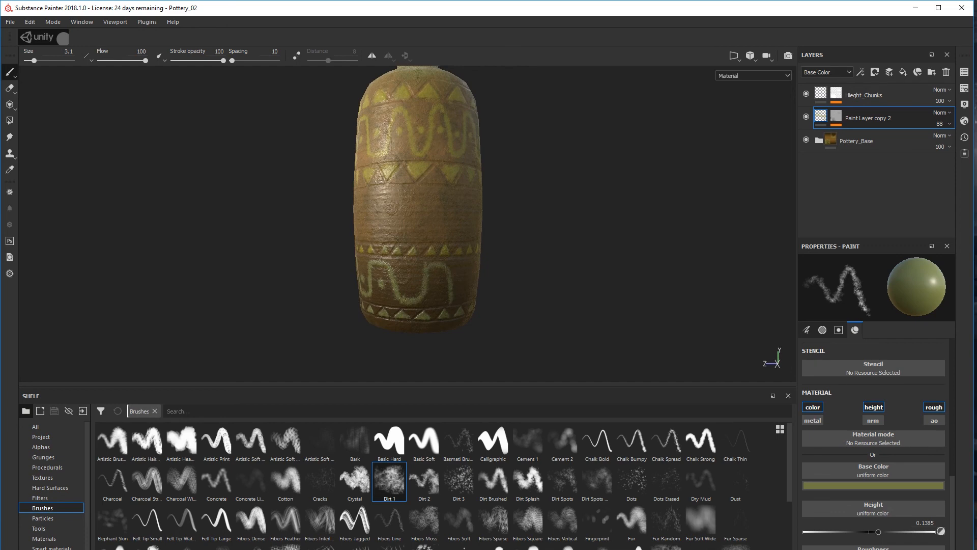
{"action": "left_click_drag", "start_coordinate": [437, 284], "coordinate": [438, 303], "text": "alt"}
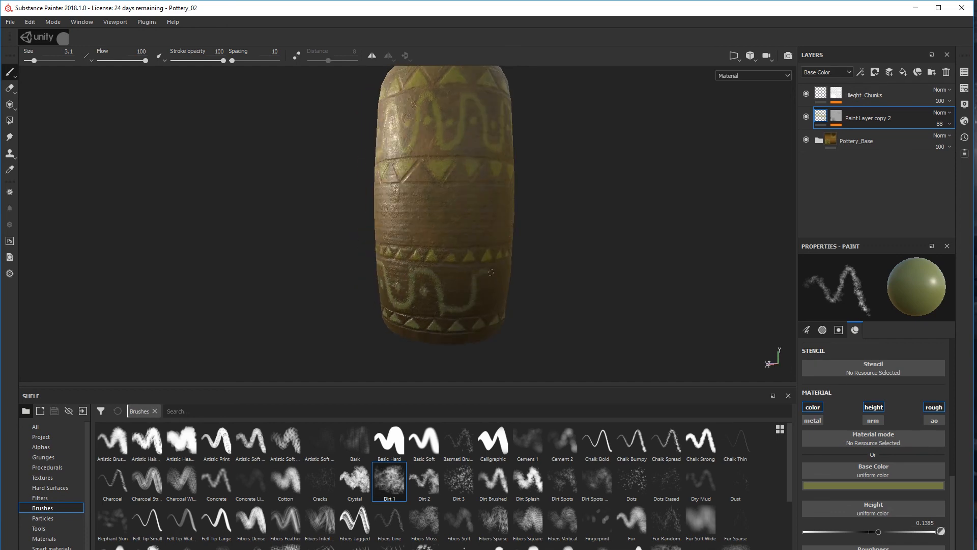
Continue the olive wave line and its dots around the back of the bottle
{"action": "left_click_drag", "start_coordinate": [530, 294], "coordinate": [381, 276], "text": "alt"}
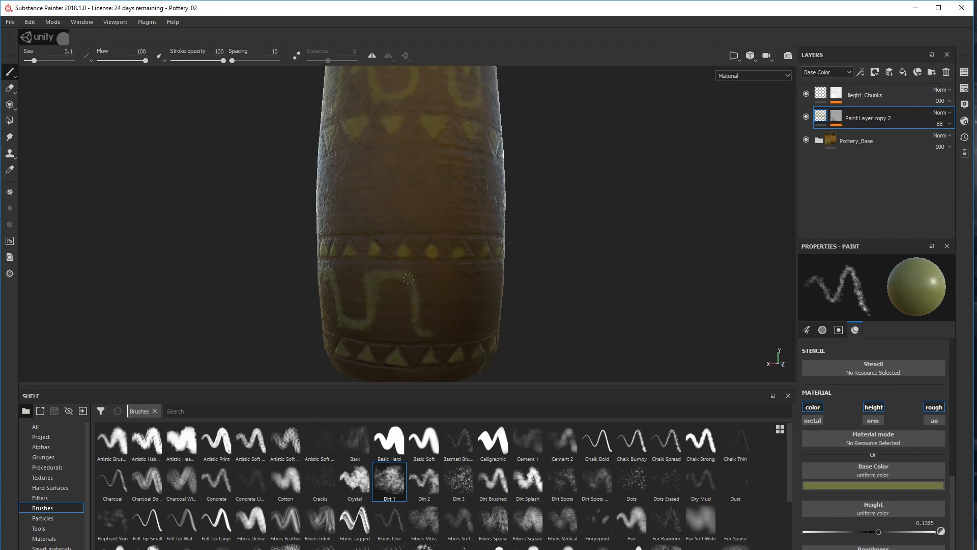
{"action": "scroll", "coordinate": [436, 294], "scroll_direction": "down", "scroll_amount": 3}
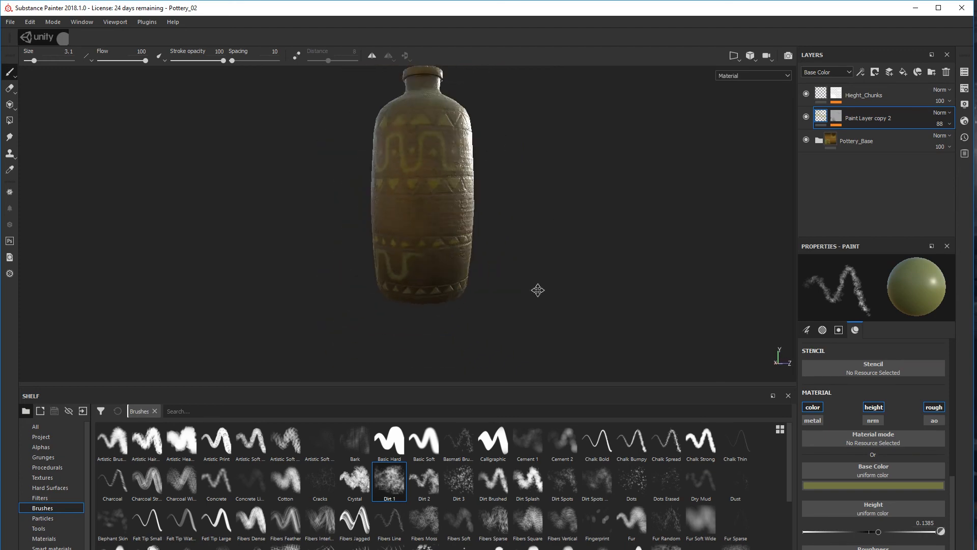
{"action": "left_click_drag", "start_coordinate": [536, 290], "coordinate": [428, 272], "text": "alt"}
{"action": "mouse_move", "coordinate": [427, 273]}
{"action": "left_mouse_down", "text": "alt"}
{"action": "mouse_move", "coordinate": [194, 275]}
{"action": "mouse_move", "coordinate": [224, 276]}
{"action": "left_mouse_up", "text": "alt"}
{"action": "mouse_move", "coordinate": [432, 269]}
{"action": "left_mouse_down"}
{"action": "mouse_move", "coordinate": [444, 287]}
{"action": "mouse_move", "coordinate": [388, 275]}
{"action": "mouse_move", "coordinate": [246, 289]}
{"action": "mouse_move", "coordinate": [534, 270]}
{"action": "left_mouse_up"}
{"action": "scroll", "coordinate": [196, 292], "scroll_direction": "down", "scroll_amount": 4}
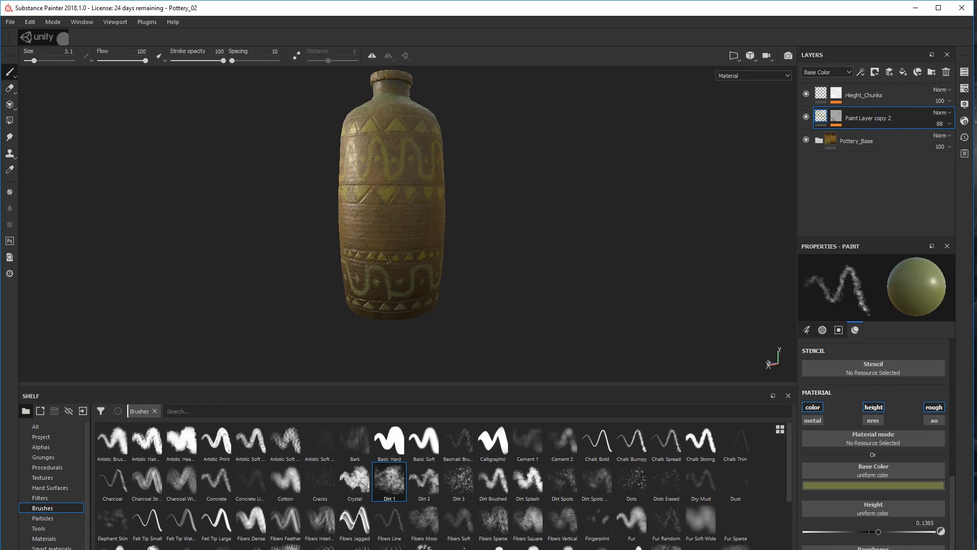
Repaint the yellow triangles in the zigzag band just above the lower wave in olive
{"action": "scroll", "coordinate": [427, 258], "scroll_direction": "up", "scroll_amount": 4}
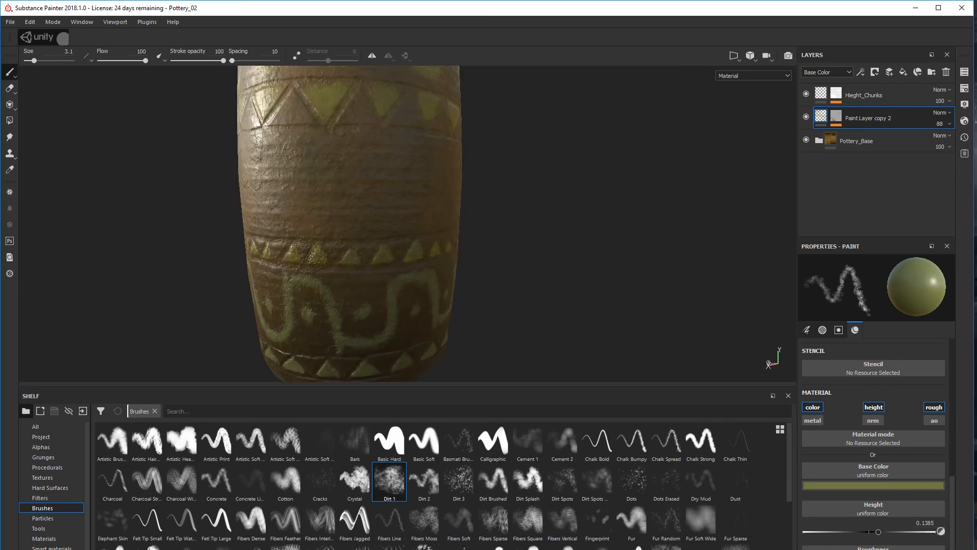
{"action": "mouse_move", "coordinate": [386, 244]}
{"action": "left_mouse_down", "text": "alt"}
{"action": "mouse_move", "coordinate": [485, 240]}
{"action": "mouse_move", "coordinate": [606, 257]}
{"action": "mouse_move", "coordinate": [444, 297]}
{"action": "left_mouse_up", "text": "alt"}
{"action": "left_click_drag", "start_coordinate": [451, 179], "coordinate": [473, 186], "text": "alt"}
{"action": "left_click_drag", "start_coordinate": [504, 250], "coordinate": [609, 186], "text": "alt"}
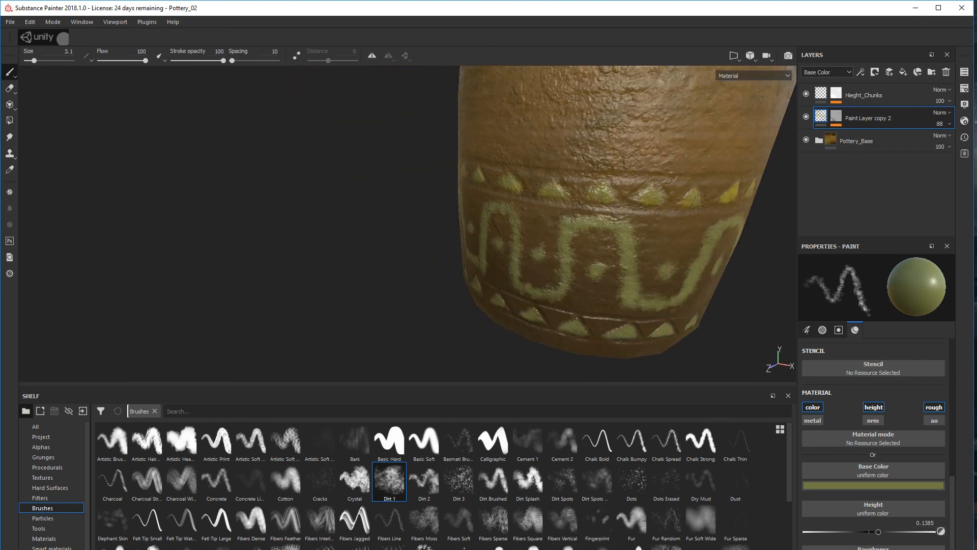
{"action": "mouse_move", "coordinate": [698, 202]}
{"action": "left_mouse_down", "text": "alt"}
{"action": "mouse_move", "coordinate": [715, 219]}
{"action": "mouse_move", "coordinate": [712, 203]}
{"action": "left_mouse_up", "text": "alt"}
Lower the opacity of Paint Layer copy 2 to 63
{"action": "right_click_drag", "start_coordinate": [712, 204], "coordinate": [601, 234], "text": "alt"}
{"action": "mouse_move", "coordinate": [601, 234]}
{"action": "left_mouse_down", "text": "alt"}
{"action": "mouse_move", "coordinate": [502, 254]}
{"action": "mouse_move", "coordinate": [506, 273]}
{"action": "left_mouse_up", "text": "alt"}
{"action": "left_click", "coordinate": [950, 125]}
{"action": "mouse_move", "coordinate": [968, 143]}
{"action": "left_mouse_down"}
{"action": "mouse_move", "coordinate": [947, 145]}
{"action": "mouse_move", "coordinate": [956, 147]}
{"action": "left_mouse_up"}
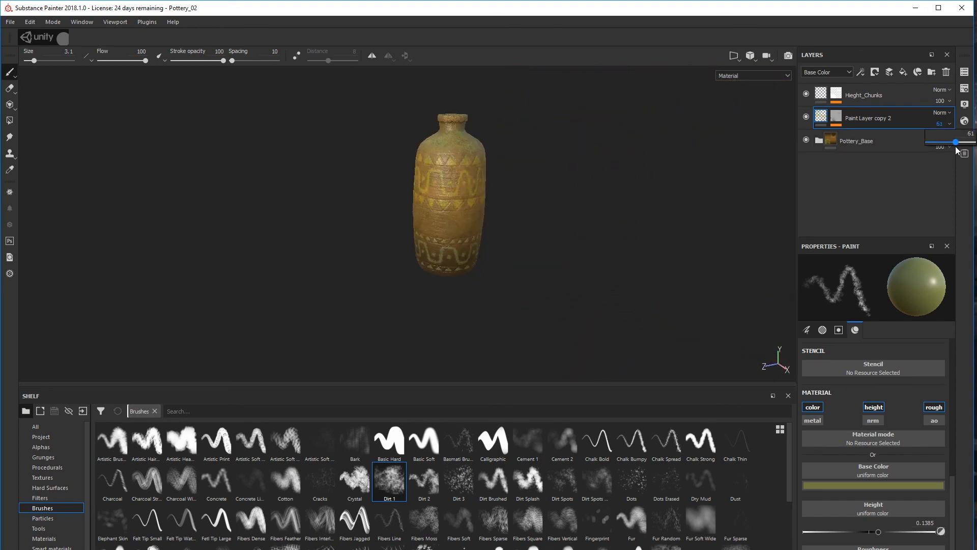
{"action": "mouse_move", "coordinate": [519, 315]}
{"action": "left_mouse_down", "text": "alt"}
{"action": "mouse_move", "coordinate": [527, 289]}
{"action": "mouse_move", "coordinate": [569, 296]}
{"action": "left_mouse_up", "text": "alt"}
Switch to the Eraser, try the Dirt 3 brush, and set it to the Cracks brush at size 39.66
{"action": "left_click", "coordinate": [9, 89]}
{"action": "left_click", "coordinate": [459, 481]}
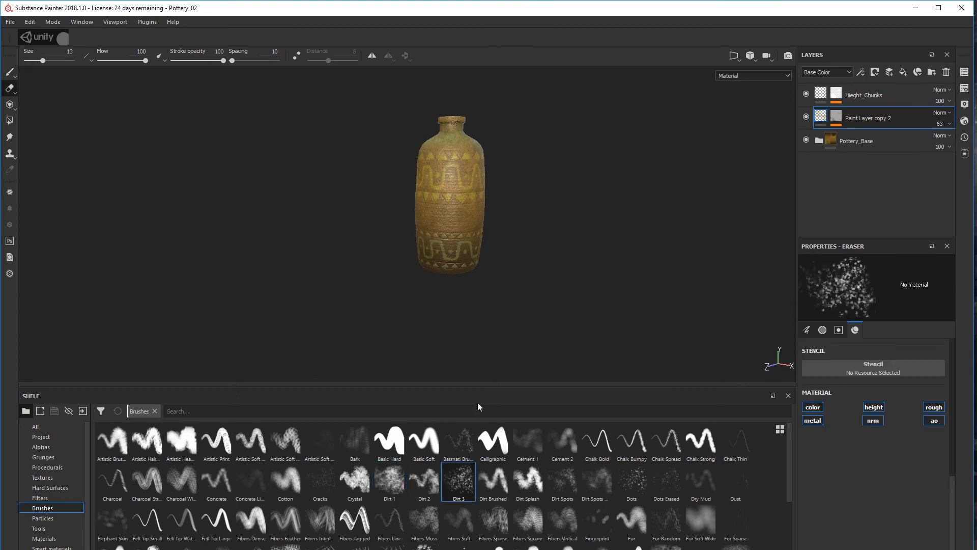
{"action": "right_click_drag", "start_coordinate": [421, 259], "coordinate": [443, 259], "text": "ctrl"}
{"action": "left_click_drag", "start_coordinate": [420, 259], "coordinate": [325, 329], "text": "alt"}
{"action": "left_click", "coordinate": [323, 479]}
Examine the painted waves, dots and triangles around the full height of the bottle
{"action": "scroll", "coordinate": [407, 286], "scroll_direction": "up", "scroll_amount": 5}
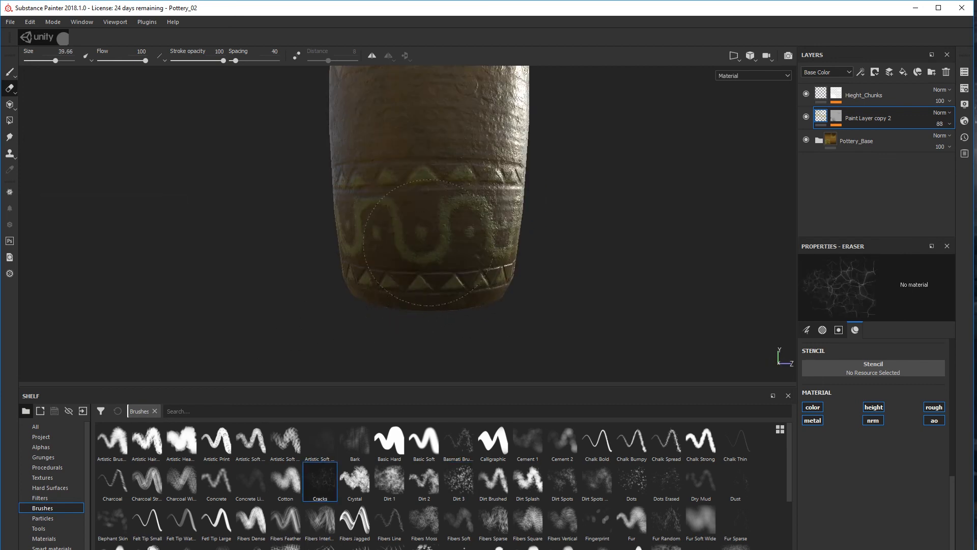
{"action": "left_click_drag", "start_coordinate": [398, 288], "coordinate": [523, 303], "text": "alt"}
{"action": "left_click_drag", "start_coordinate": [353, 247], "coordinate": [539, 290], "text": "alt"}
{"action": "mouse_move", "coordinate": [385, 318]}
{"action": "left_mouse_down", "text": "alt"}
{"action": "mouse_move", "coordinate": [533, 305]}
{"action": "mouse_move", "coordinate": [406, 321]}
{"action": "mouse_move", "coordinate": [346, 285]}
{"action": "mouse_move", "coordinate": [372, 308]}
{"action": "mouse_move", "coordinate": [360, 226]}
{"action": "mouse_move", "coordinate": [362, 259]}
{"action": "mouse_move", "coordinate": [447, 290]}
{"action": "mouse_move", "coordinate": [412, 299]}
{"action": "mouse_move", "coordinate": [514, 288]}
{"action": "mouse_move", "coordinate": [458, 280]}
{"action": "mouse_move", "coordinate": [407, 255]}
{"action": "left_mouse_up", "text": "alt"}
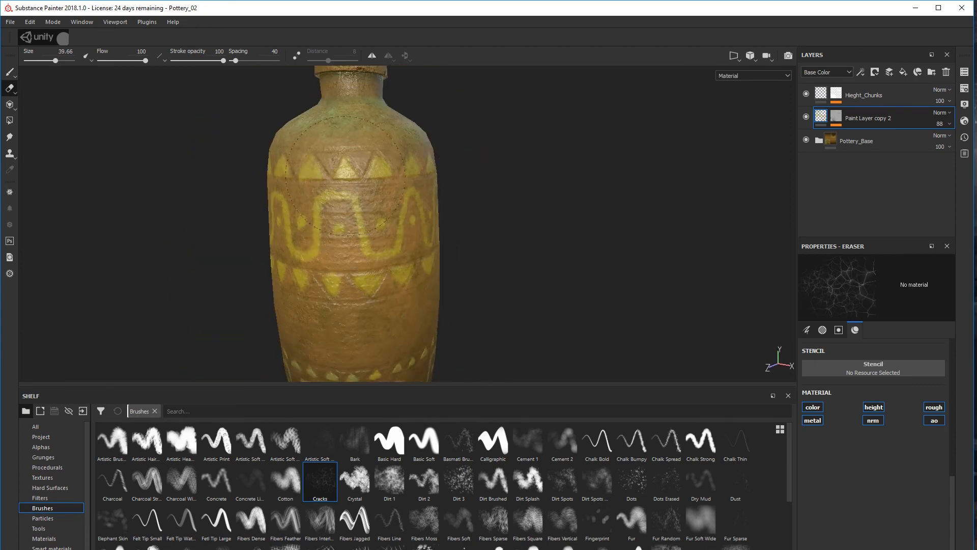
{"action": "left_click_drag", "start_coordinate": [337, 239], "coordinate": [391, 206], "text": "alt"}
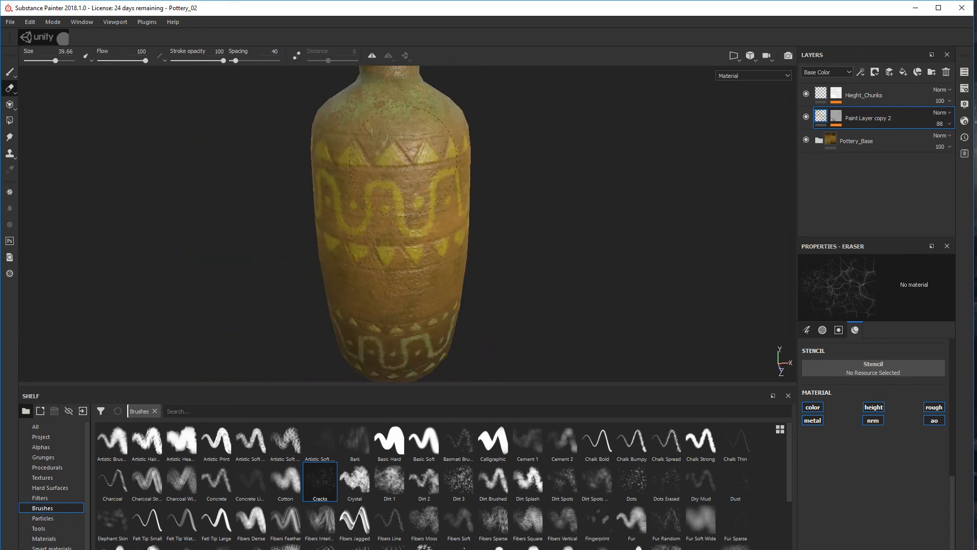
{"action": "left_click_drag", "start_coordinate": [404, 161], "coordinate": [262, 258], "text": "alt"}
{"action": "scroll", "coordinate": [255, 254], "scroll_direction": "up", "scroll_amount": 5}
{"action": "middle_click_drag", "start_coordinate": [251, 251], "coordinate": [242, 308], "text": "alt"}
{"action": "left_click_drag", "start_coordinate": [325, 259], "coordinate": [487, 226], "text": "alt"}
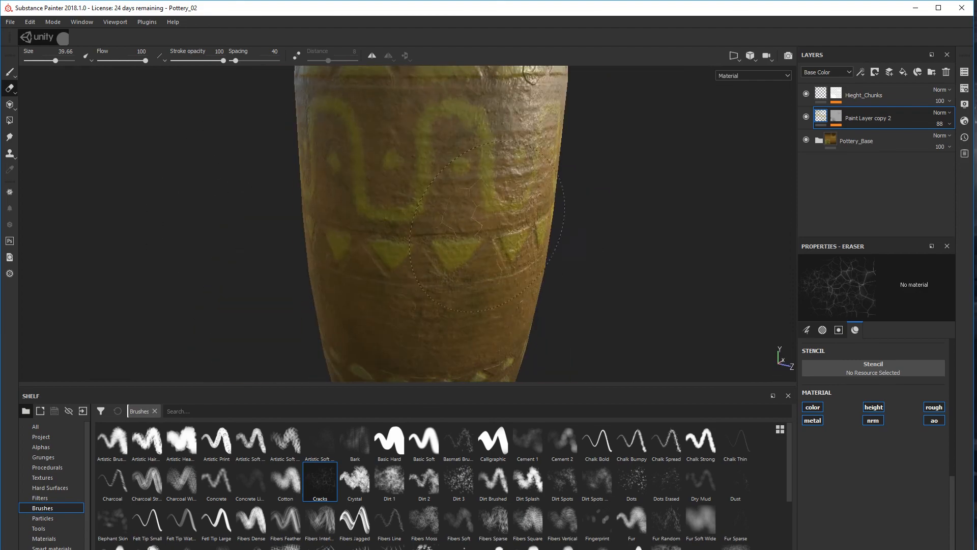
{"action": "left_click_drag", "start_coordinate": [471, 259], "coordinate": [362, 260], "text": "alt"}
{"action": "scroll", "coordinate": [305, 244], "scroll_direction": "up", "scroll_amount": 5}
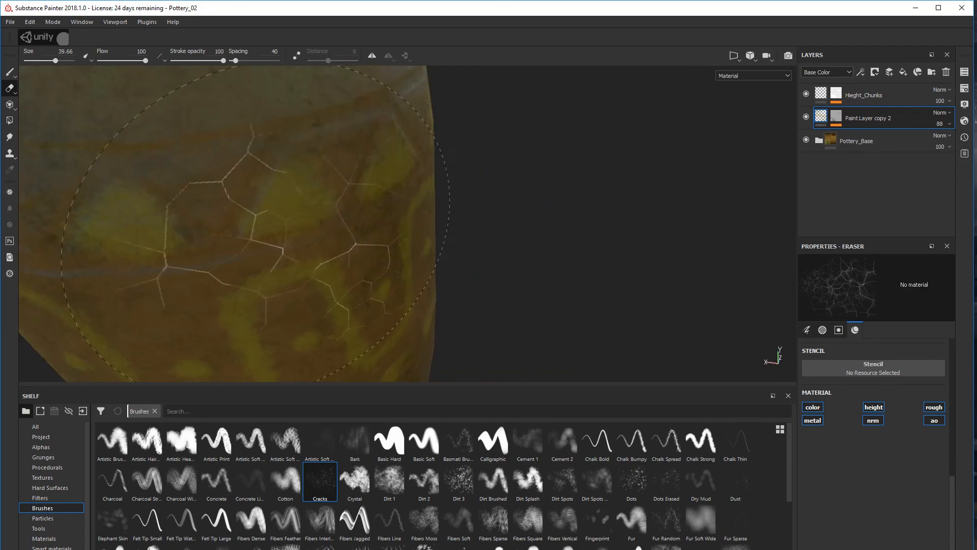
{"action": "middle_click_drag", "start_coordinate": [273, 229], "coordinate": [290, 204], "text": "alt"}
{"action": "scroll", "coordinate": [251, 326], "scroll_direction": "down", "scroll_amount": 3}
{"action": "scroll", "coordinate": [307, 251], "scroll_direction": "down", "scroll_amount": 6}
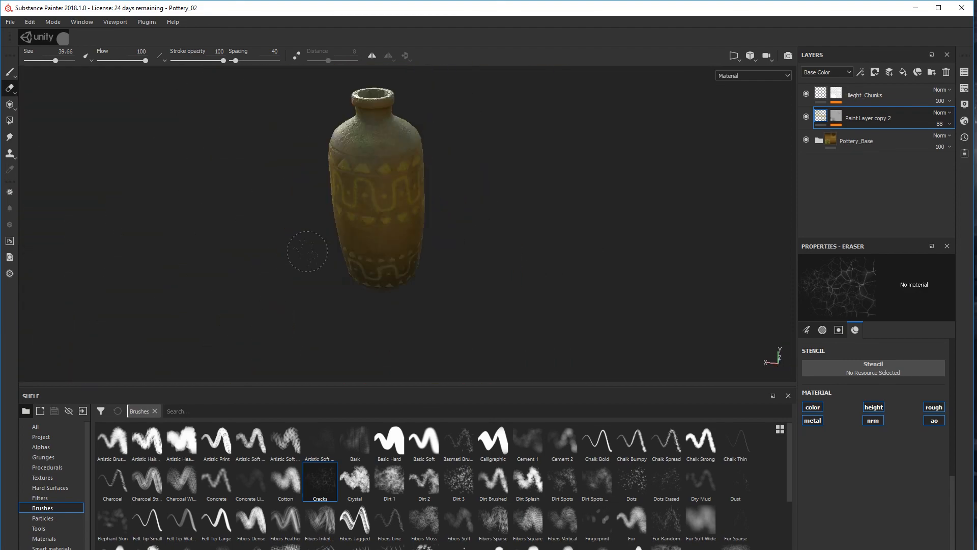
Paint the disc inside the bottle's mouth black on a new layer using Basic Hard, height 0.9385 and roughness 1
{"action": "middle_click_drag", "start_coordinate": [308, 251], "coordinate": [369, 309], "text": "alt"}
{"action": "left_click_drag", "start_coordinate": [368, 309], "coordinate": [553, 292], "text": "alt"}
{"action": "scroll", "coordinate": [357, 175], "scroll_direction": "up", "scroll_amount": 2}
{"action": "left_click_drag", "start_coordinate": [374, 171], "coordinate": [380, 267], "text": "alt"}
{"action": "scroll", "coordinate": [320, 249], "scroll_direction": "up", "scroll_amount": 6}
{"action": "middle_click_drag", "start_coordinate": [380, 266], "coordinate": [354, 270], "text": "alt"}
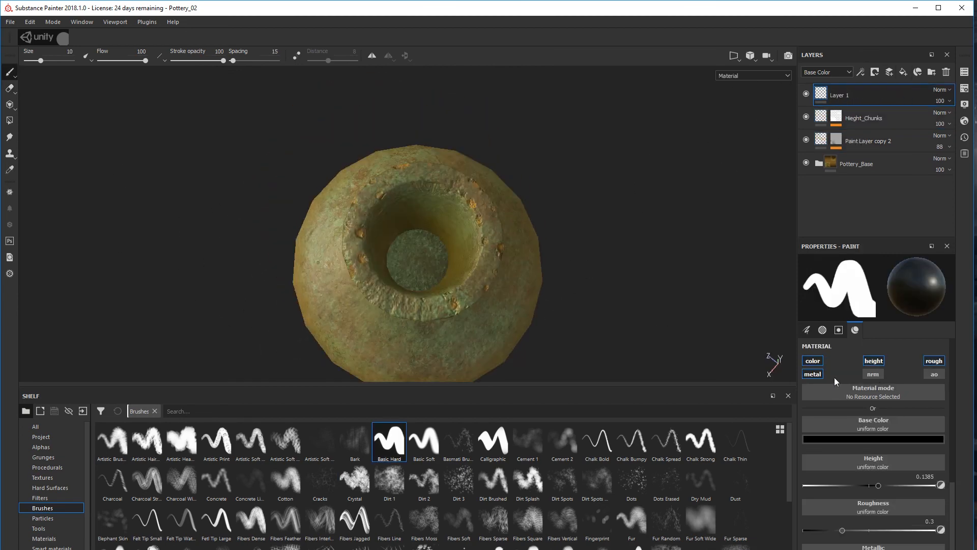
{"action": "left_click", "coordinate": [874, 375]}
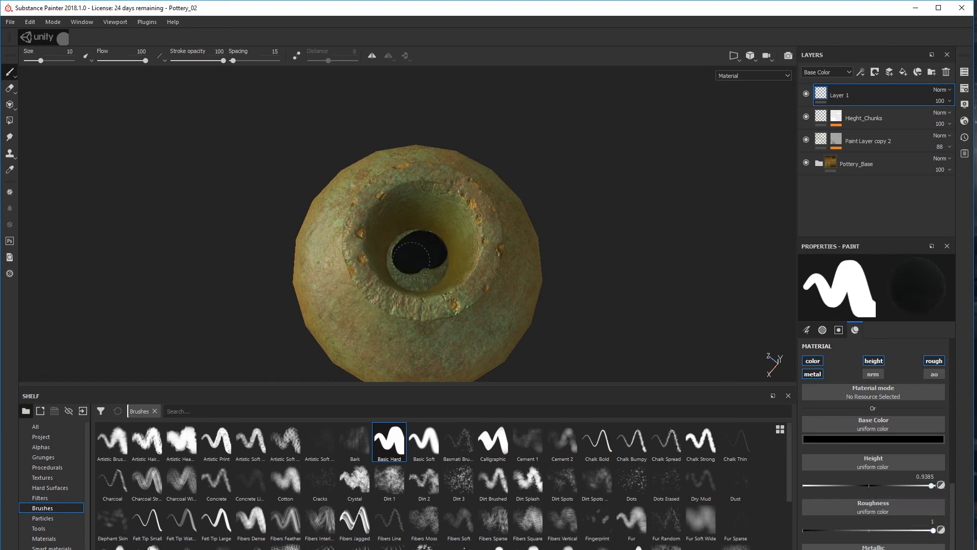
{"action": "scroll", "coordinate": [889, 503], "scroll_direction": "down", "scroll_amount": 1}
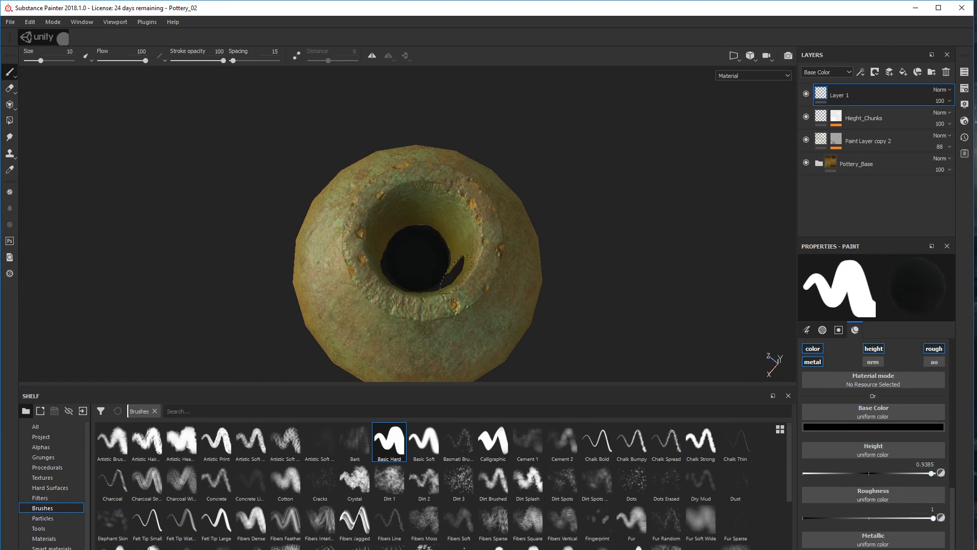
Try to extend the black paint onto the inner wall of the neck
{"action": "mouse_move", "coordinate": [454, 273]}
{"action": "left_mouse_down"}
{"action": "mouse_move", "coordinate": [437, 250]}
{"action": "mouse_move", "coordinate": [434, 277]}
{"action": "left_mouse_up"}
{"action": "left_click_drag", "start_coordinate": [448, 275], "coordinate": [497, 296], "text": "alt"}
{"action": "right_click_drag", "start_coordinate": [497, 296], "coordinate": [559, 368], "text": "alt"}
{"action": "key", "text": "ctrl+z"}
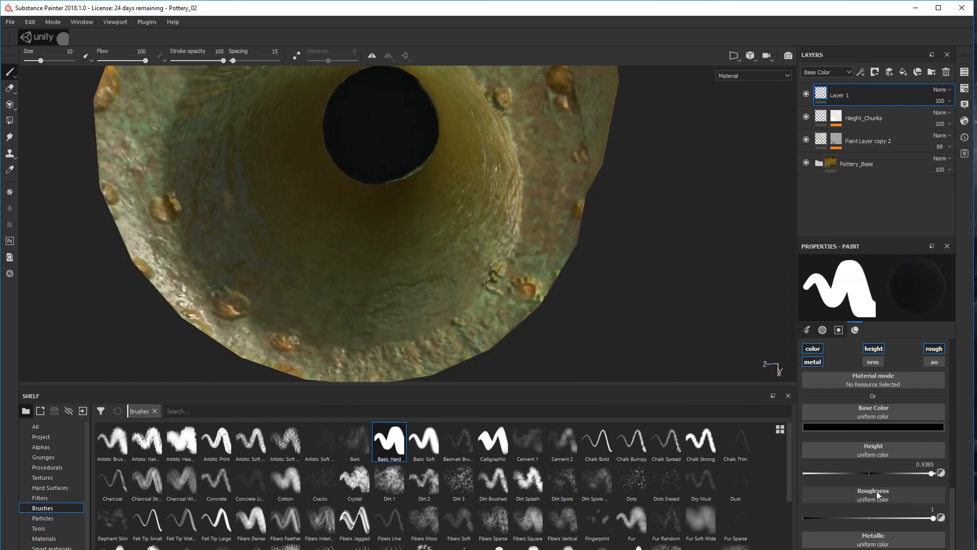
Paint the lower inner neck wall black with the Basic Soft brush, height 0 and the normal channel off
{"action": "left_click", "coordinate": [871, 472]}
{"action": "mouse_move", "coordinate": [384, 146]}
{"action": "left_mouse_down", "text": "alt"}
{"action": "mouse_move", "coordinate": [392, 135]}
{"action": "mouse_move", "coordinate": [430, 146]}
{"action": "mouse_move", "coordinate": [371, 134]}
{"action": "mouse_move", "coordinate": [429, 121]}
{"action": "mouse_move", "coordinate": [340, 122]}
{"action": "mouse_move", "coordinate": [431, 137]}
{"action": "left_mouse_up", "text": "alt"}
{"action": "left_click", "coordinate": [423, 441]}
{"action": "scroll", "coordinate": [432, 194], "scroll_direction": "down", "scroll_amount": 5}
{"action": "mouse_move", "coordinate": [448, 239]}
{"action": "left_mouse_down", "text": "alt"}
{"action": "mouse_move", "coordinate": [438, 255]}
{"action": "mouse_move", "coordinate": [234, 277]}
{"action": "mouse_move", "coordinate": [235, 263]}
{"action": "left_mouse_up", "text": "alt"}
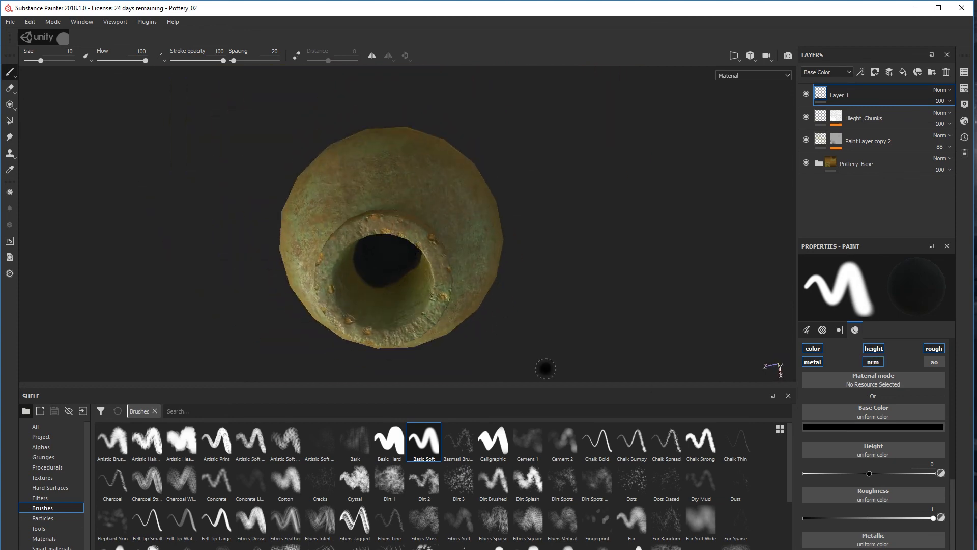
{"action": "left_click_drag", "start_coordinate": [545, 369], "coordinate": [777, 376], "text": "alt"}
{"action": "left_click", "coordinate": [931, 361]}
{"action": "left_click_drag", "start_coordinate": [636, 351], "coordinate": [630, 305], "text": "alt"}
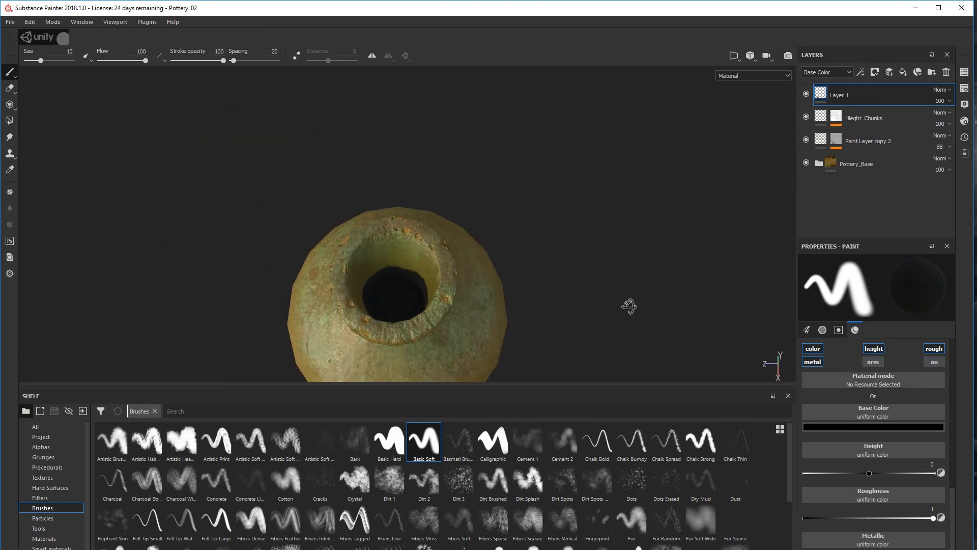
Show the 3D and 2D views together and paint straight black bands across both inner neck UV islands
{"action": "left_click", "coordinate": [865, 427]}
{"action": "scroll", "coordinate": [525, 338], "scroll_direction": "down", "scroll_amount": 5}
{"action": "left_click_drag", "start_coordinate": [532, 324], "coordinate": [534, 303], "text": "alt"}
{"action": "left_click", "coordinate": [734, 56]}
{"action": "left_click", "coordinate": [742, 68]}
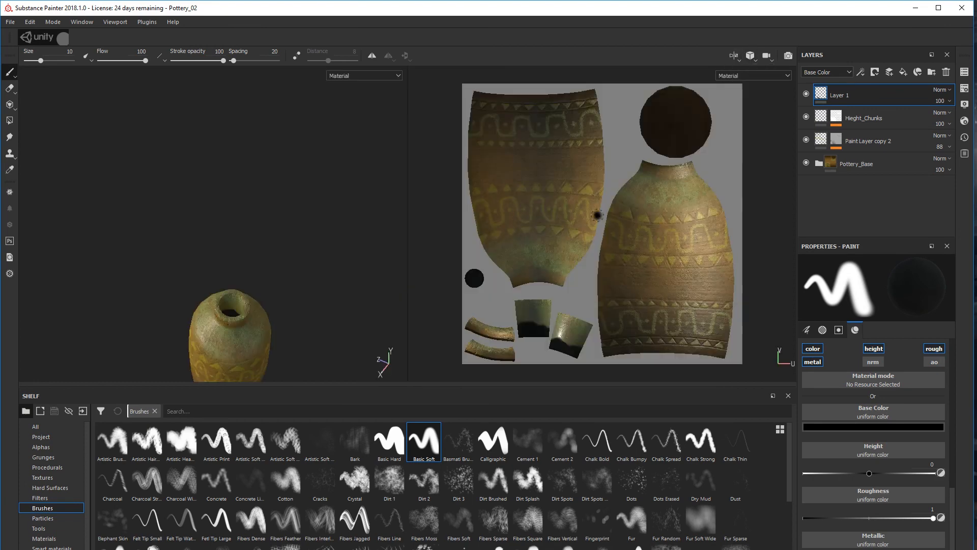
{"action": "scroll", "coordinate": [523, 351], "scroll_direction": "up", "scroll_amount": 5}
{"action": "left_click", "coordinate": [515, 279]}
{"action": "left_click", "coordinate": [586, 274], "text": "shift"}
{"action": "left_click_drag", "start_coordinate": [591, 315], "coordinate": [675, 340]}
Roughen the upper edges of the black bands on both neck islands using the Dirt Brushed eraser at size 22.61
{"action": "left_click", "coordinate": [9, 88]}
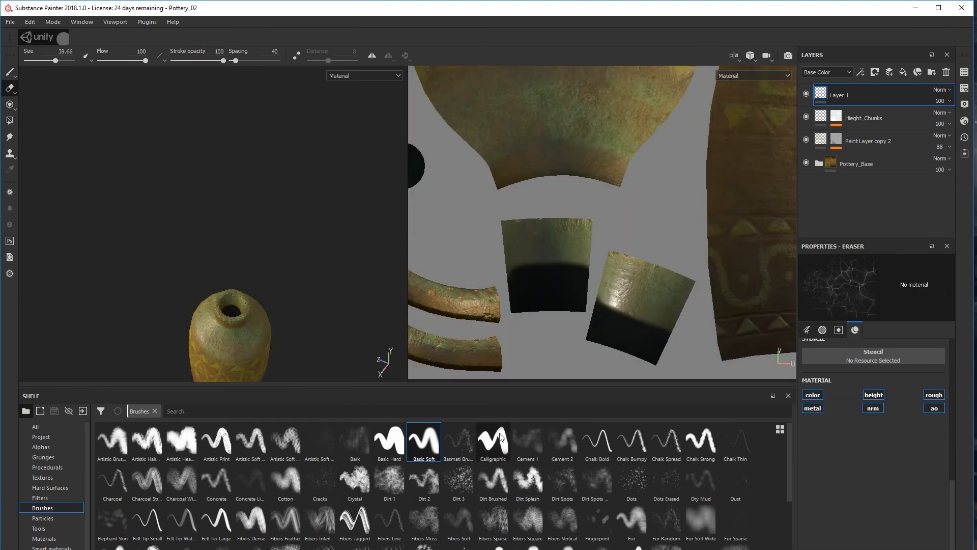
{"action": "left_click", "coordinate": [493, 481]}
{"action": "left_click", "coordinate": [584, 264]}
{"action": "left_click", "coordinate": [515, 266], "text": "shift"}
{"action": "left_click", "coordinate": [603, 298]}
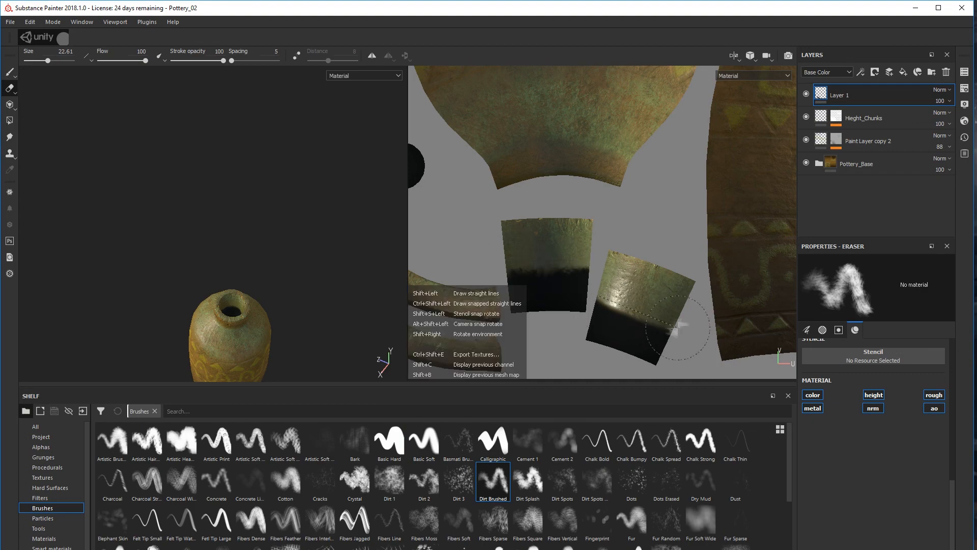
{"action": "left_click", "coordinate": [678, 329], "text": "shift"}
Soften the edges of the black bands on both neck islands with straight Basic Soft eraser strokes
{"action": "left_click_drag", "start_coordinate": [168, 290], "coordinate": [98, 314], "text": "alt"}
{"action": "scroll", "coordinate": [196, 309], "scroll_direction": "up", "scroll_amount": 5}
{"action": "left_click_drag", "start_coordinate": [196, 309], "coordinate": [275, 317], "text": "alt"}
{"action": "left_click", "coordinate": [424, 442]}
{"action": "left_click", "coordinate": [502, 267]}
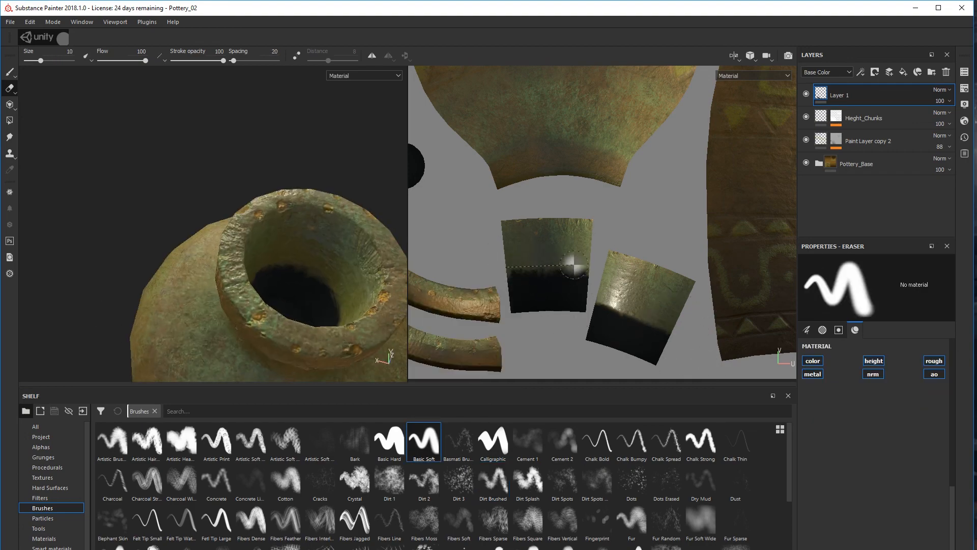
{"action": "left_click", "coordinate": [584, 265], "text": "shift"}
{"action": "left_click", "coordinate": [503, 274], "text": "shift"}
{"action": "left_click", "coordinate": [601, 295], "text": "shift"}
Erase the black further down both neck islands, leaving only a thin soft strip along their lower edges
{"action": "mouse_move", "coordinate": [305, 282]}
{"action": "left_mouse_down", "text": "alt"}
{"action": "mouse_move", "coordinate": [129, 270]}
{"action": "mouse_move", "coordinate": [130, 252]}
{"action": "left_mouse_up", "text": "alt"}
{"action": "left_click_drag", "start_coordinate": [656, 338], "coordinate": [603, 311]}
{"action": "left_click", "coordinate": [596, 286]}
{"action": "left_click", "coordinate": [514, 287], "text": "shift"}
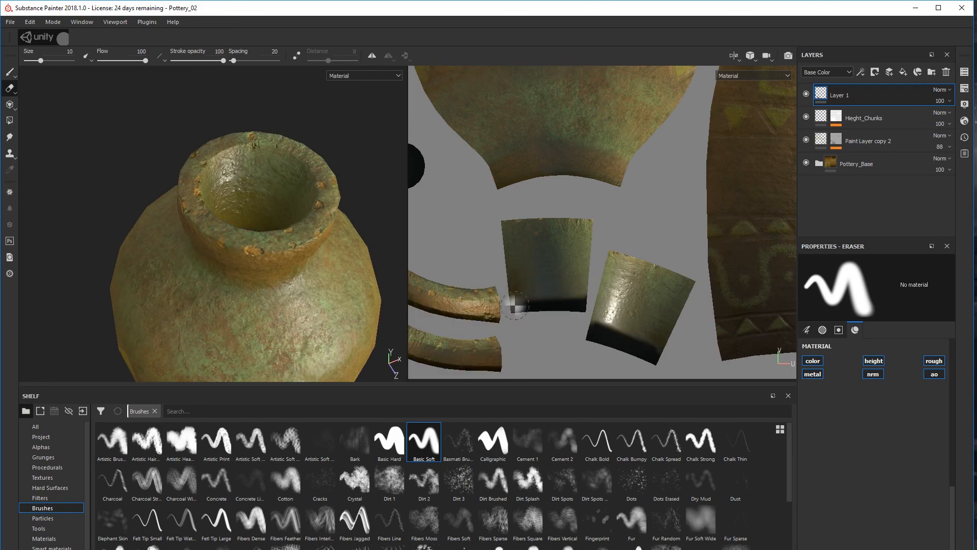
Rename the black paint layer to Hole and return to the 3D-only view
{"action": "mouse_move", "coordinate": [351, 285]}
{"action": "left_mouse_down", "text": "alt"}
{"action": "mouse_move", "coordinate": [484, 261]}
{"action": "mouse_move", "coordinate": [226, 286]}
{"action": "mouse_move", "coordinate": [351, 275]}
{"action": "left_mouse_up", "text": "alt"}
{"action": "scroll", "coordinate": [305, 278], "scroll_direction": "down", "scroll_amount": 5}
{"action": "middle_click_drag", "start_coordinate": [351, 275], "coordinate": [305, 283], "text": "alt"}
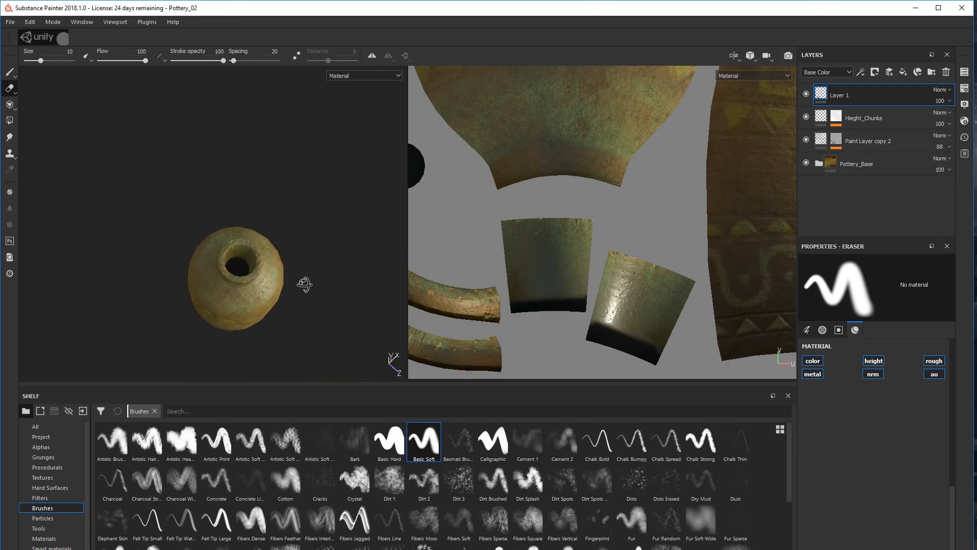
{"action": "scroll", "coordinate": [306, 251], "scroll_direction": "up", "scroll_amount": 5}
{"action": "left_click_drag", "start_coordinate": [305, 283], "coordinate": [252, 223], "text": "alt"}
{"action": "scroll", "coordinate": [336, 249], "scroll_direction": "down", "scroll_amount": 4}
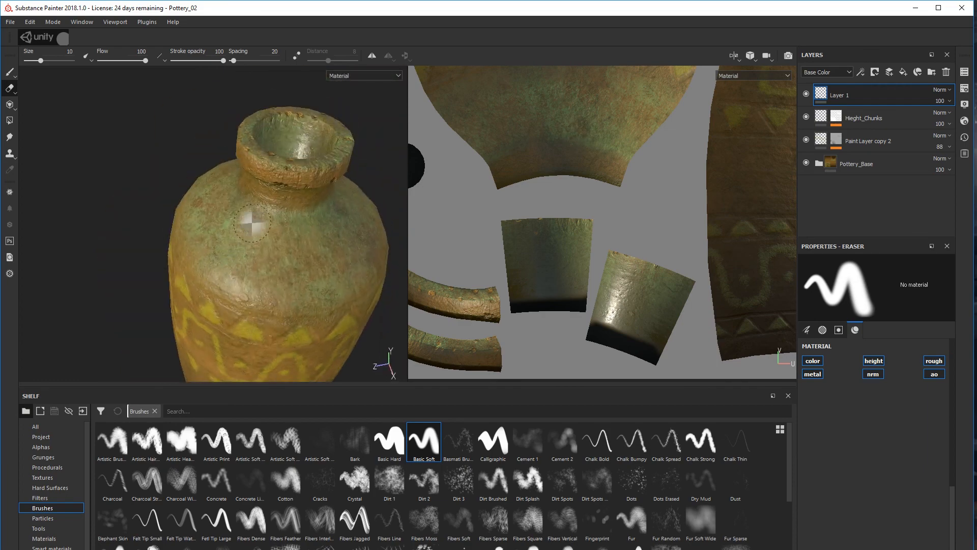
{"action": "double_click", "coordinate": [839, 96]}
{"action": "type", "text": "Hole"}
{"action": "key", "text": "Return"}
{"action": "key", "text": "1"}
{"action": "left_click", "coordinate": [734, 55]}
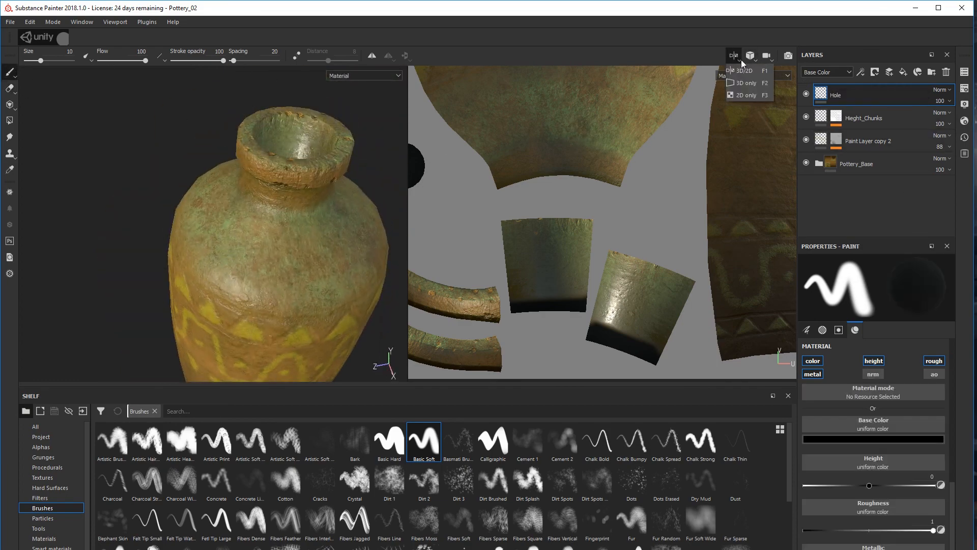
{"action": "left_click", "coordinate": [748, 85]}
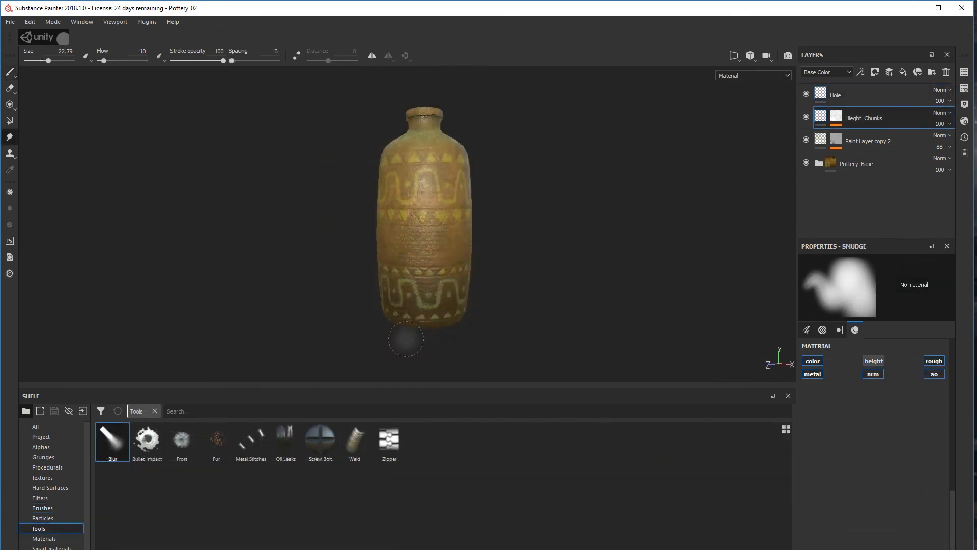
Disable the mask on the Hieght_Chunks layer while viewing the lower painted bands of the bottle
{"action": "right_click_drag", "start_coordinate": [403, 338], "coordinate": [500, 301], "text": "alt"}
{"action": "middle_click_drag", "start_coordinate": [500, 300], "coordinate": [452, 227], "text": "alt"}
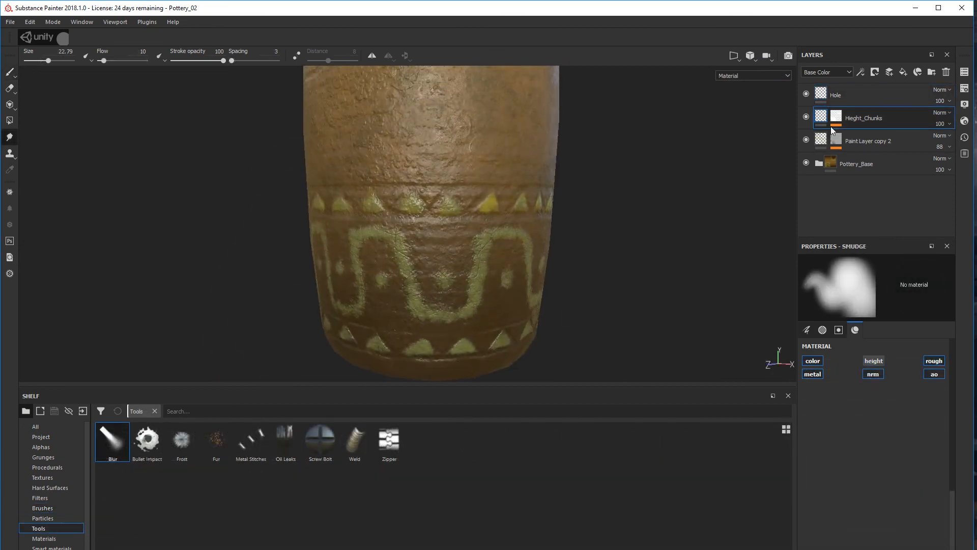
{"action": "left_click", "coordinate": [835, 118], "text": "shift"}
{"action": "left_click_drag", "start_coordinate": [634, 333], "coordinate": [670, 313], "text": "alt"}
{"action": "right_click_drag", "start_coordinate": [670, 312], "coordinate": [606, 311], "text": "alt"}
{"action": "middle_click_drag", "start_coordinate": [607, 311], "coordinate": [626, 270], "text": "alt"}
Set up the Blur smudge tool with size 13.63 and flow 6
{"action": "left_click", "coordinate": [113, 441]}
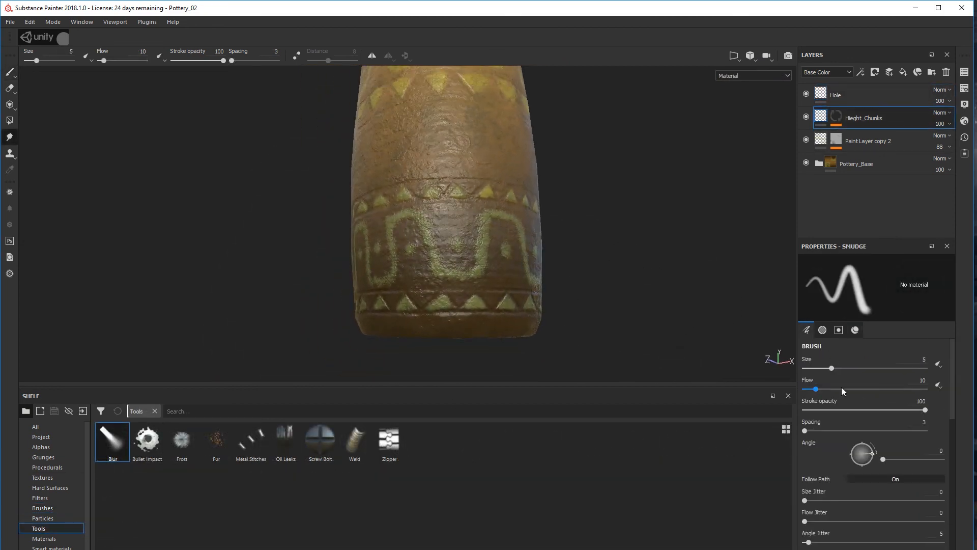
{"action": "right_click_drag", "start_coordinate": [601, 285], "coordinate": [623, 285], "text": "ctrl"}
{"action": "mouse_move", "coordinate": [624, 255]}
{"action": "left_mouse_down", "text": "alt"}
{"action": "mouse_move", "coordinate": [636, 290]}
{"action": "mouse_move", "coordinate": [538, 229]}
{"action": "mouse_move", "coordinate": [502, 224]}
{"action": "left_mouse_up", "text": "alt"}
{"action": "left_click", "coordinate": [811, 390]}
{"action": "mouse_move", "coordinate": [524, 305]}
{"action": "left_mouse_down", "text": "alt"}
{"action": "mouse_move", "coordinate": [509, 361]}
{"action": "mouse_move", "coordinate": [555, 331]}
{"action": "left_mouse_up", "text": "alt"}
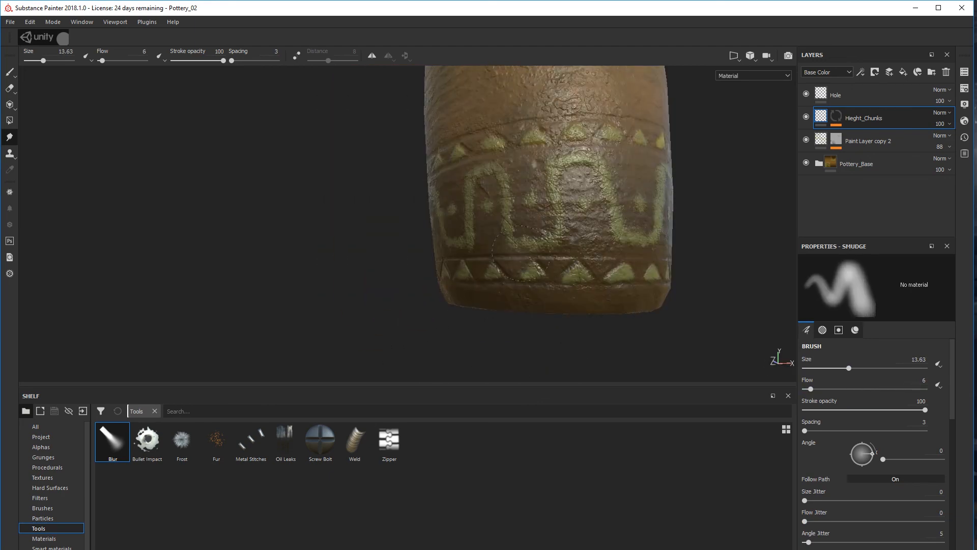
Examine the painted bands and surface relief around the bottle's base, body and neck from all sides
{"action": "right_click_drag", "start_coordinate": [554, 331], "coordinate": [585, 358], "text": "alt"}
{"action": "left_click_drag", "start_coordinate": [617, 354], "coordinate": [659, 235], "text": "alt"}
{"action": "mouse_move", "coordinate": [596, 287]}
{"action": "left_mouse_down", "text": "alt"}
{"action": "mouse_move", "coordinate": [689, 325]}
{"action": "mouse_move", "coordinate": [553, 313]}
{"action": "left_mouse_up", "text": "alt"}
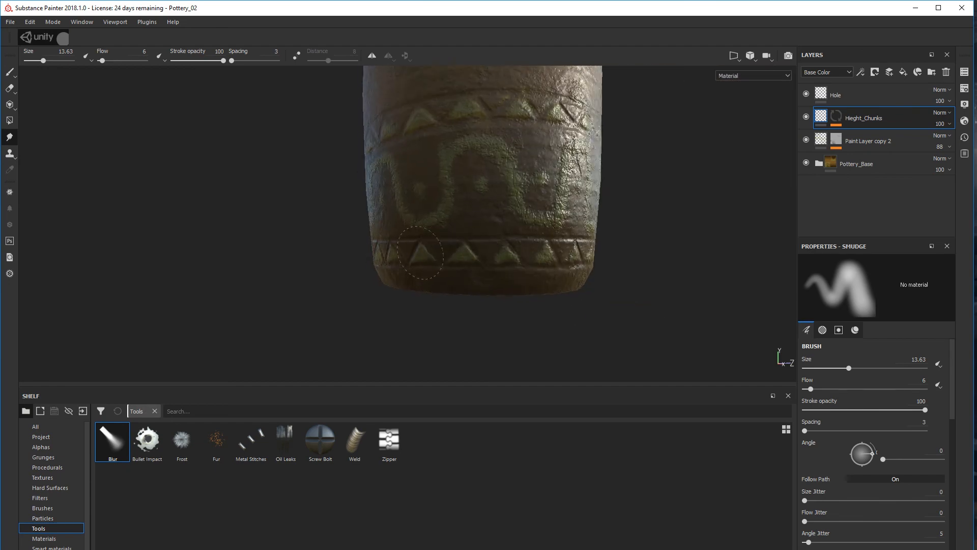
{"action": "left_click_drag", "start_coordinate": [460, 294], "coordinate": [601, 306], "text": "alt"}
{"action": "left_click_drag", "start_coordinate": [536, 303], "coordinate": [618, 305], "text": "alt"}
{"action": "mouse_move", "coordinate": [466, 219]}
{"action": "left_mouse_down", "text": "alt"}
{"action": "mouse_move", "coordinate": [591, 265]}
{"action": "mouse_move", "coordinate": [585, 292]}
{"action": "mouse_move", "coordinate": [595, 189]}
{"action": "mouse_move", "coordinate": [509, 300]}
{"action": "left_mouse_up", "text": "alt"}
{"action": "right_click_drag", "start_coordinate": [509, 300], "coordinate": [344, 296], "text": "alt"}
{"action": "mouse_move", "coordinate": [345, 296]}
{"action": "left_mouse_down", "text": "alt"}
{"action": "mouse_move", "coordinate": [331, 293]}
{"action": "mouse_move", "coordinate": [339, 319]}
{"action": "left_mouse_up", "text": "alt"}
{"action": "left_click_drag", "start_coordinate": [460, 244], "coordinate": [448, 264], "text": "alt"}
{"action": "right_click_drag", "start_coordinate": [447, 265], "coordinate": [514, 280], "text": "alt"}
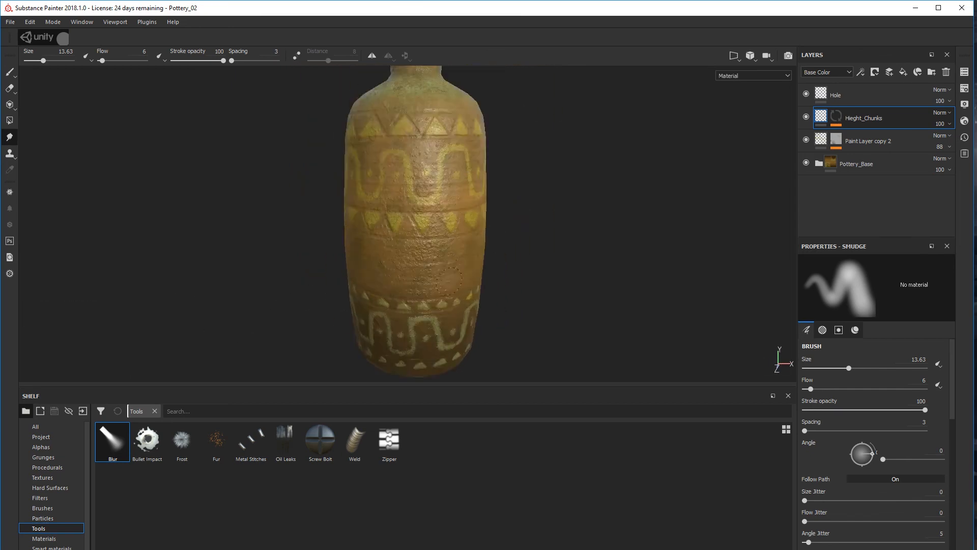
{"action": "left_click_drag", "start_coordinate": [514, 280], "coordinate": [467, 262], "text": "alt"}
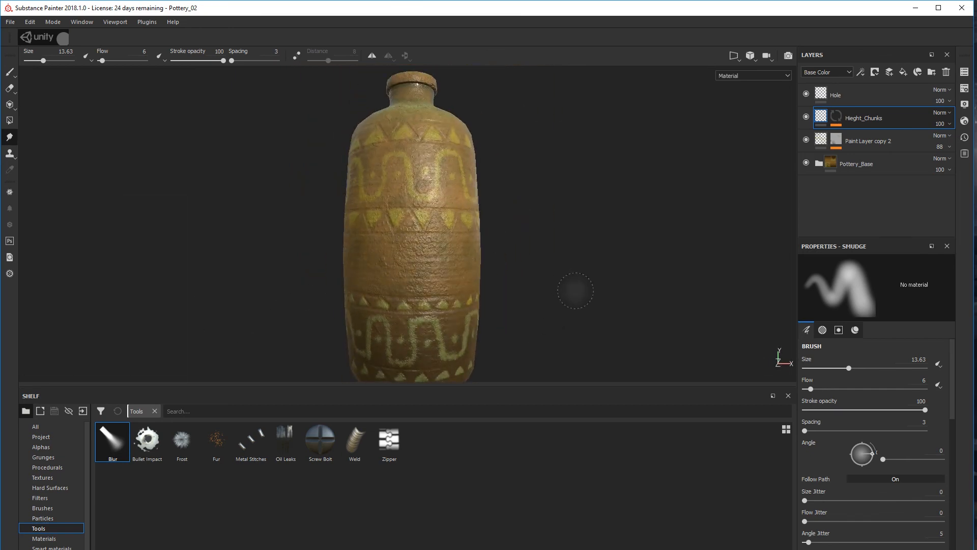
{"action": "mouse_move", "coordinate": [574, 290]}
{"action": "left_mouse_down", "text": "alt"}
{"action": "mouse_move", "coordinate": [551, 302]}
{"action": "mouse_move", "coordinate": [325, 287]}
{"action": "mouse_move", "coordinate": [447, 331]}
{"action": "mouse_move", "coordinate": [720, 369]}
{"action": "mouse_move", "coordinate": [635, 327]}
{"action": "mouse_move", "coordinate": [434, 355]}
{"action": "mouse_move", "coordinate": [748, 333]}
{"action": "left_mouse_up", "text": "alt"}
{"action": "left_click_drag", "start_coordinate": [444, 344], "coordinate": [657, 341], "text": "alt"}
{"action": "left_click_drag", "start_coordinate": [460, 307], "coordinate": [460, 260], "text": "alt"}
Save the pottery project
{"action": "scroll", "coordinate": [489, 344], "scroll_direction": "down", "scroll_amount": 3}
{"action": "left_click", "coordinate": [10, 21]}
{"action": "left_click", "coordinate": [31, 93]}
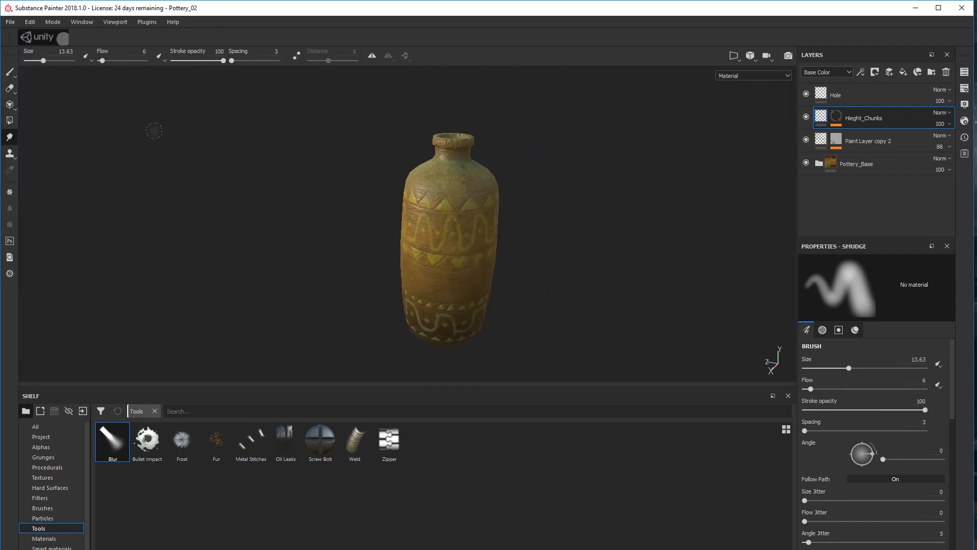
Examine the whole textured bottle from slightly different angles and distances
{"action": "left_click_drag", "start_coordinate": [400, 376], "coordinate": [422, 363], "text": "alt"}
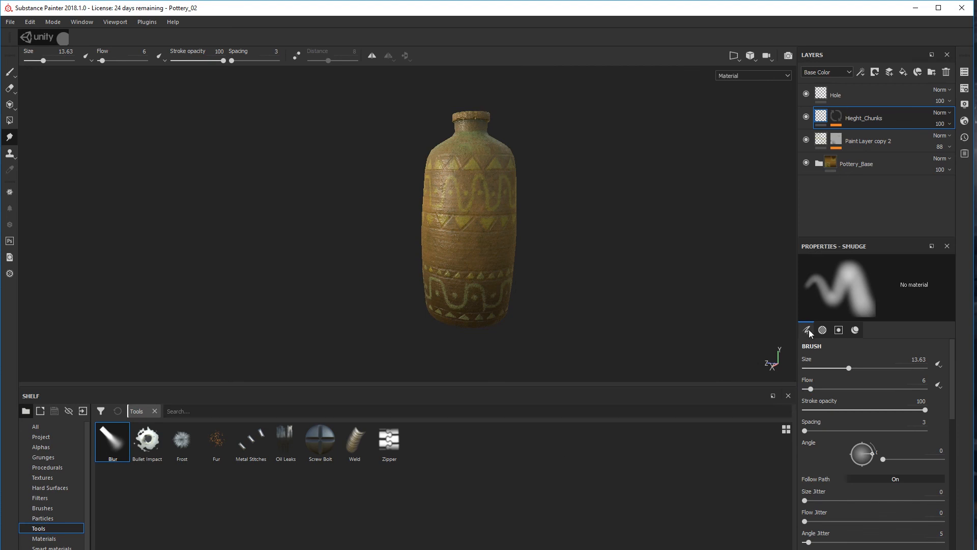
{"action": "mouse_move", "coordinate": [563, 300]}
{"action": "left_mouse_down", "text": "alt"}
{"action": "mouse_move", "coordinate": [534, 283]}
{"action": "mouse_move", "coordinate": [549, 275]}
{"action": "mouse_move", "coordinate": [569, 308]}
{"action": "left_mouse_up", "text": "alt"}
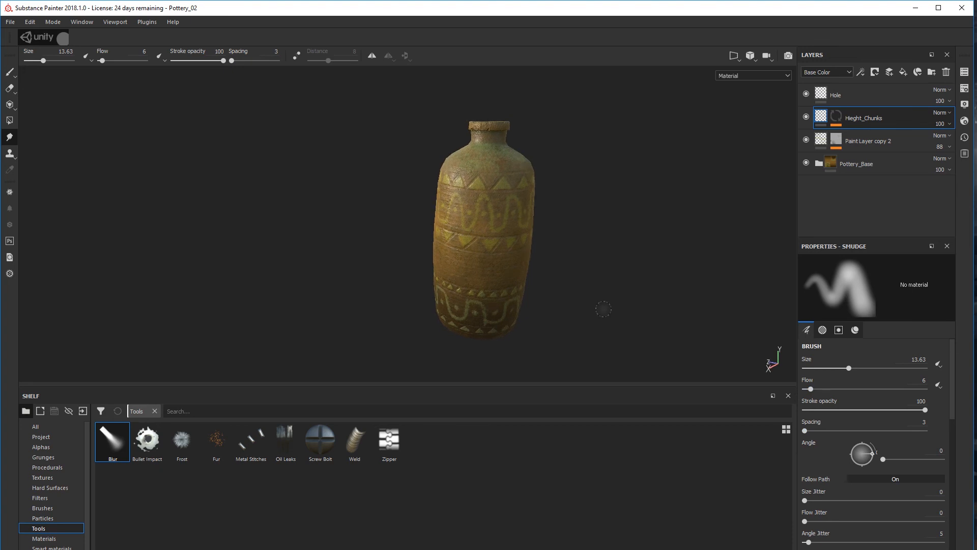
{"action": "mouse_move", "coordinate": [612, 208]}
{"action": "left_mouse_down", "text": "alt"}
{"action": "mouse_move", "coordinate": [571, 224]}
{"action": "mouse_move", "coordinate": [553, 214]}
{"action": "mouse_move", "coordinate": [565, 226]}
{"action": "left_mouse_up", "text": "alt"}
{"action": "middle_click_drag", "start_coordinate": [579, 224], "coordinate": [508, 230], "text": "alt"}
{"action": "scroll", "coordinate": [513, 220], "scroll_direction": "down", "scroll_amount": 2}
{"action": "scroll", "coordinate": [518, 221], "scroll_direction": "up", "scroll_amount": 3}
{"action": "scroll", "coordinate": [531, 222], "scroll_direction": "down", "scroll_amount": 1}
{"action": "mouse_move", "coordinate": [507, 230]}
{"action": "left_mouse_down", "text": "alt"}
{"action": "mouse_move", "coordinate": [504, 242]}
{"action": "mouse_move", "coordinate": [520, 200]}
{"action": "mouse_move", "coordinate": [524, 251]}
{"action": "mouse_move", "coordinate": [600, 251]}
{"action": "mouse_move", "coordinate": [503, 240]}
{"action": "mouse_move", "coordinate": [506, 259]}
{"action": "left_mouse_up", "text": "alt"}
{"action": "middle_click_drag", "start_coordinate": [505, 258], "coordinate": [518, 237], "text": "alt"}
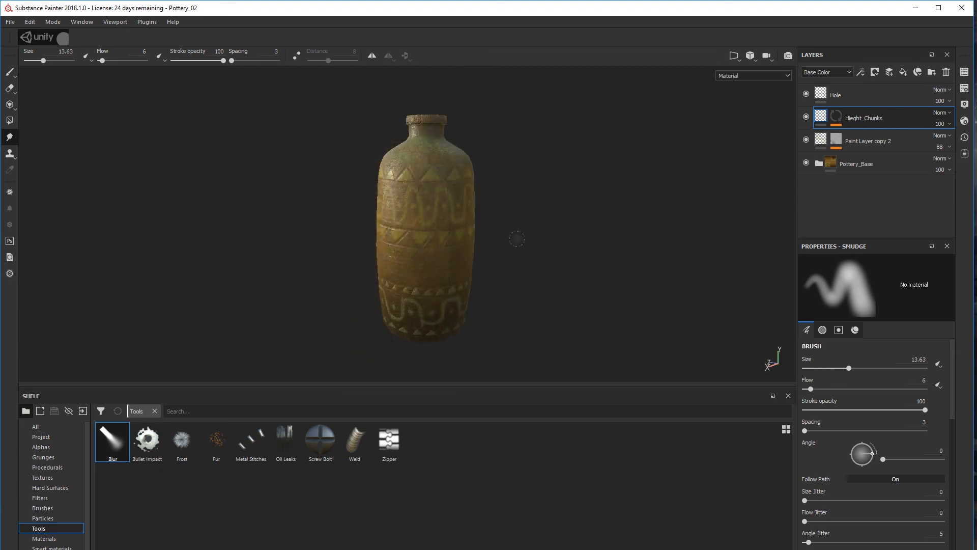